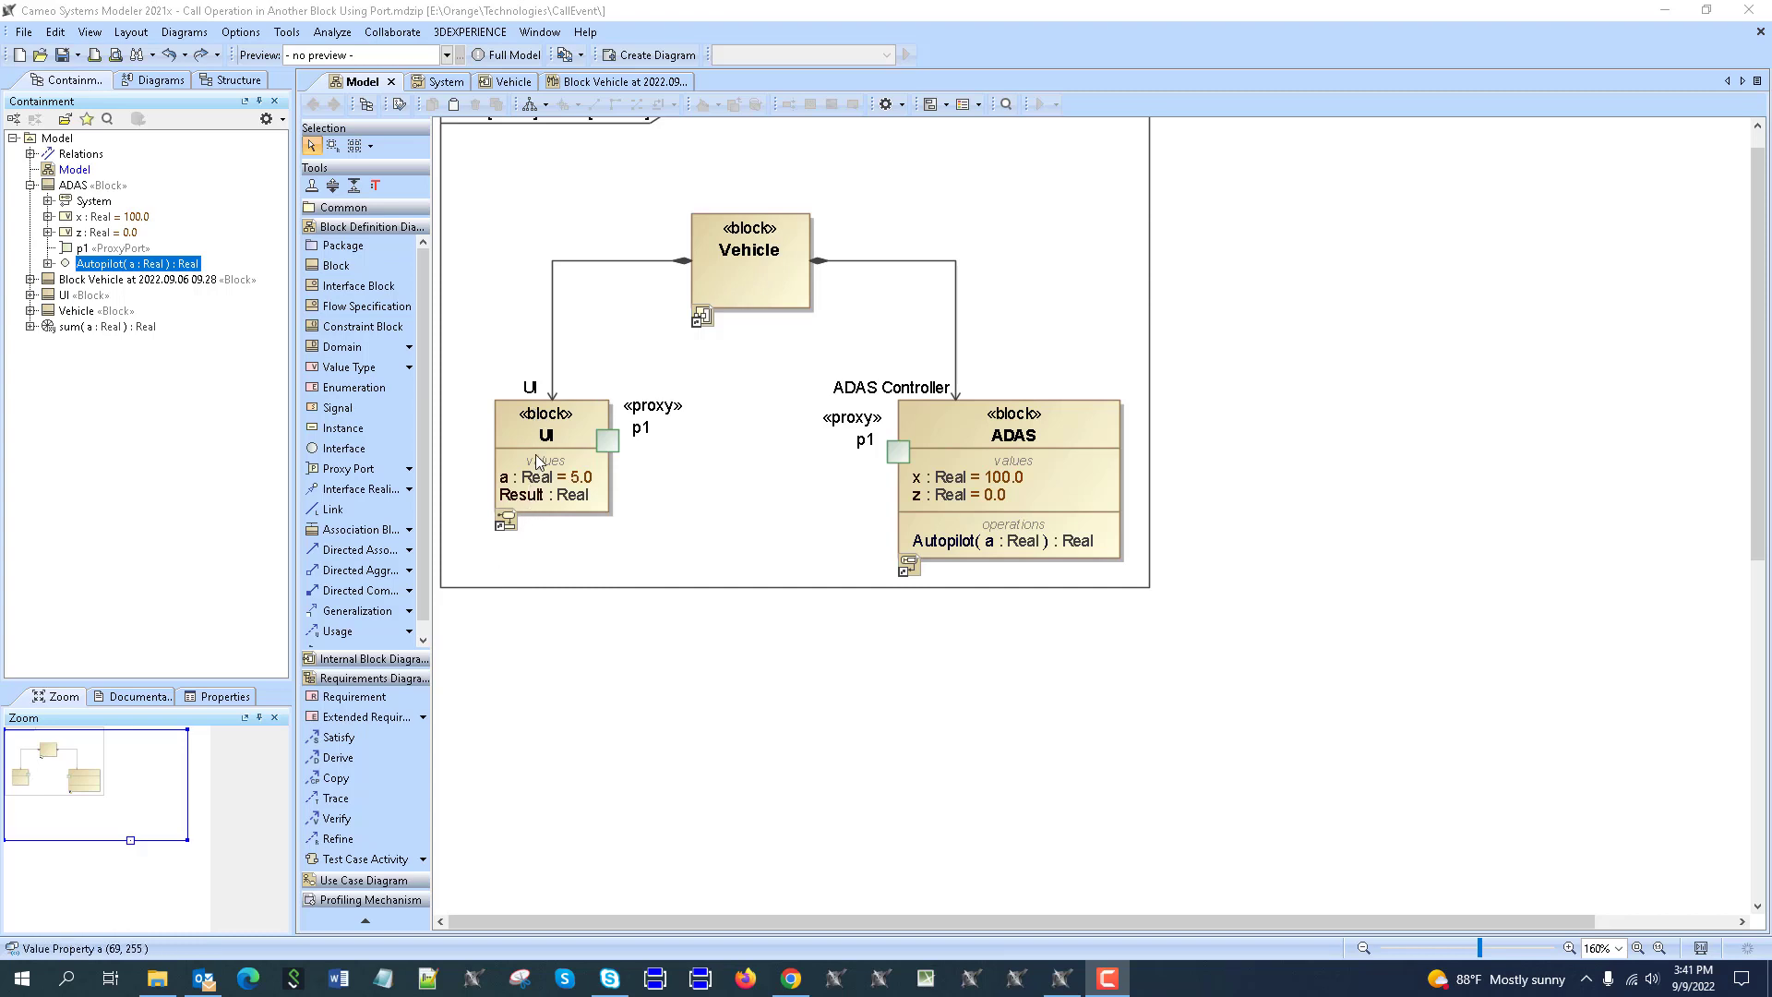
# Open the AutopilotStart activity diagram from the UI block in the Model BDD.
pyautogui.doubleClick(530, 411)
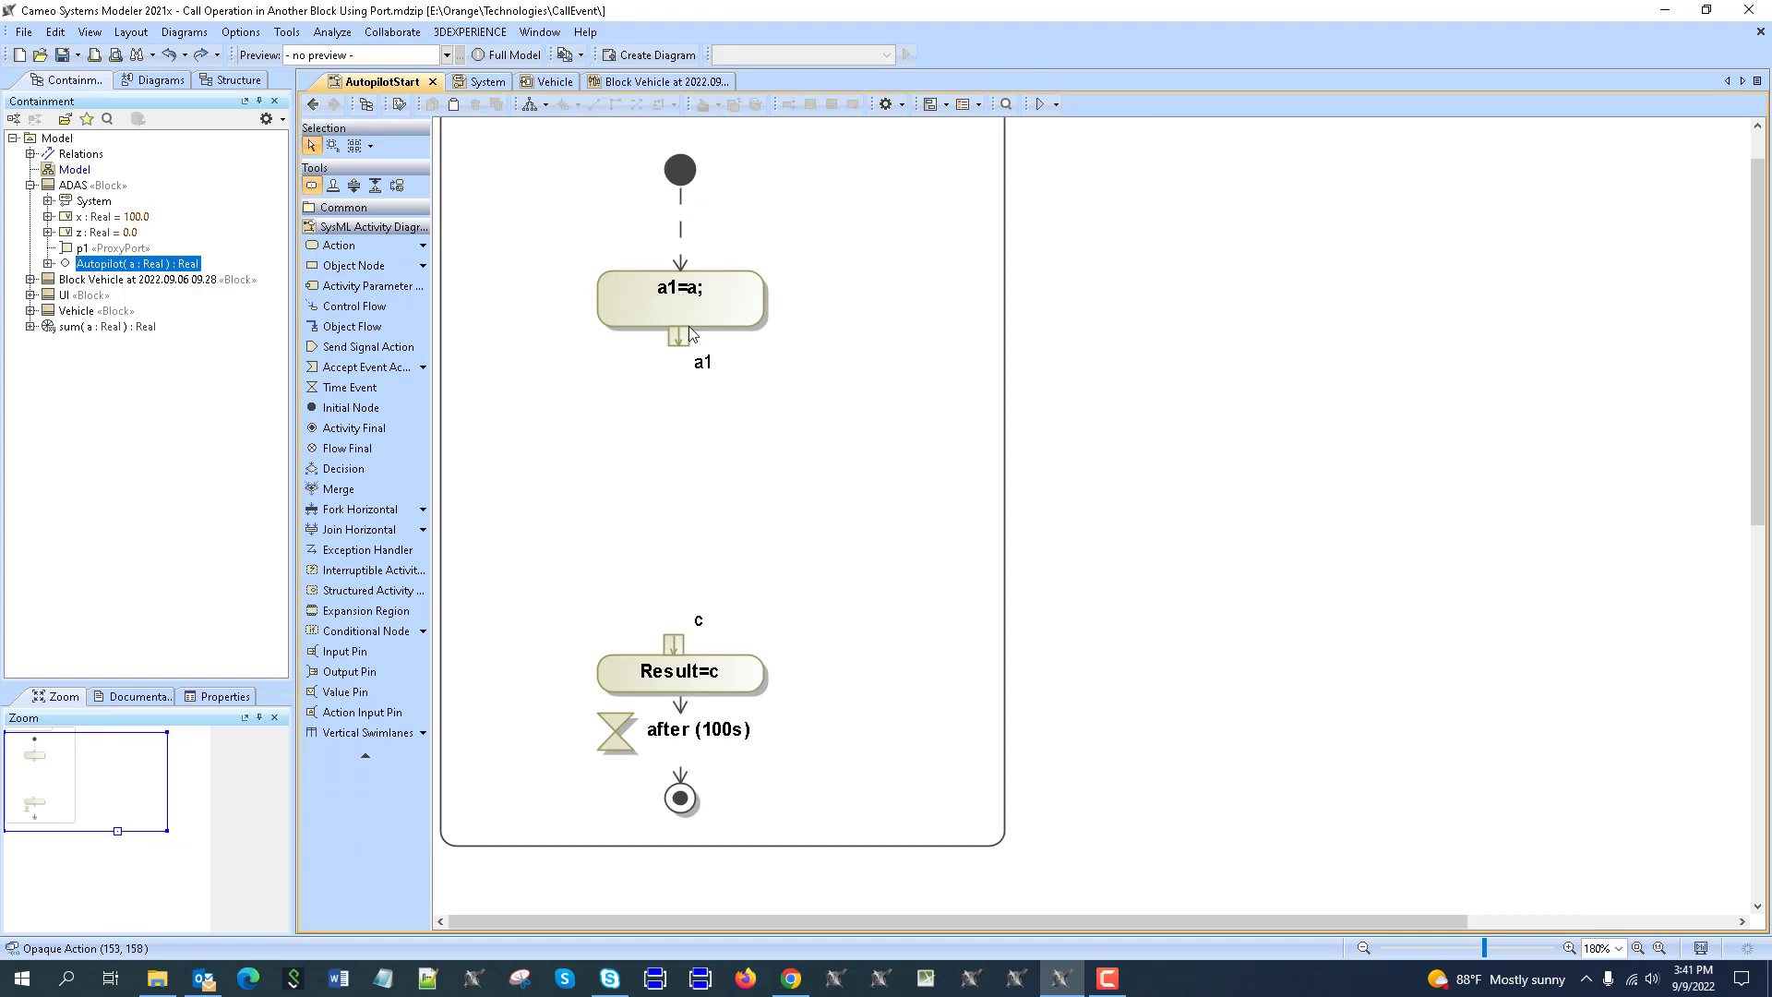
# Add a call operation action between a1=a; and Result=c and delete its target pin.
pyautogui.click(423, 246)
pyautogui.click(503, 287)
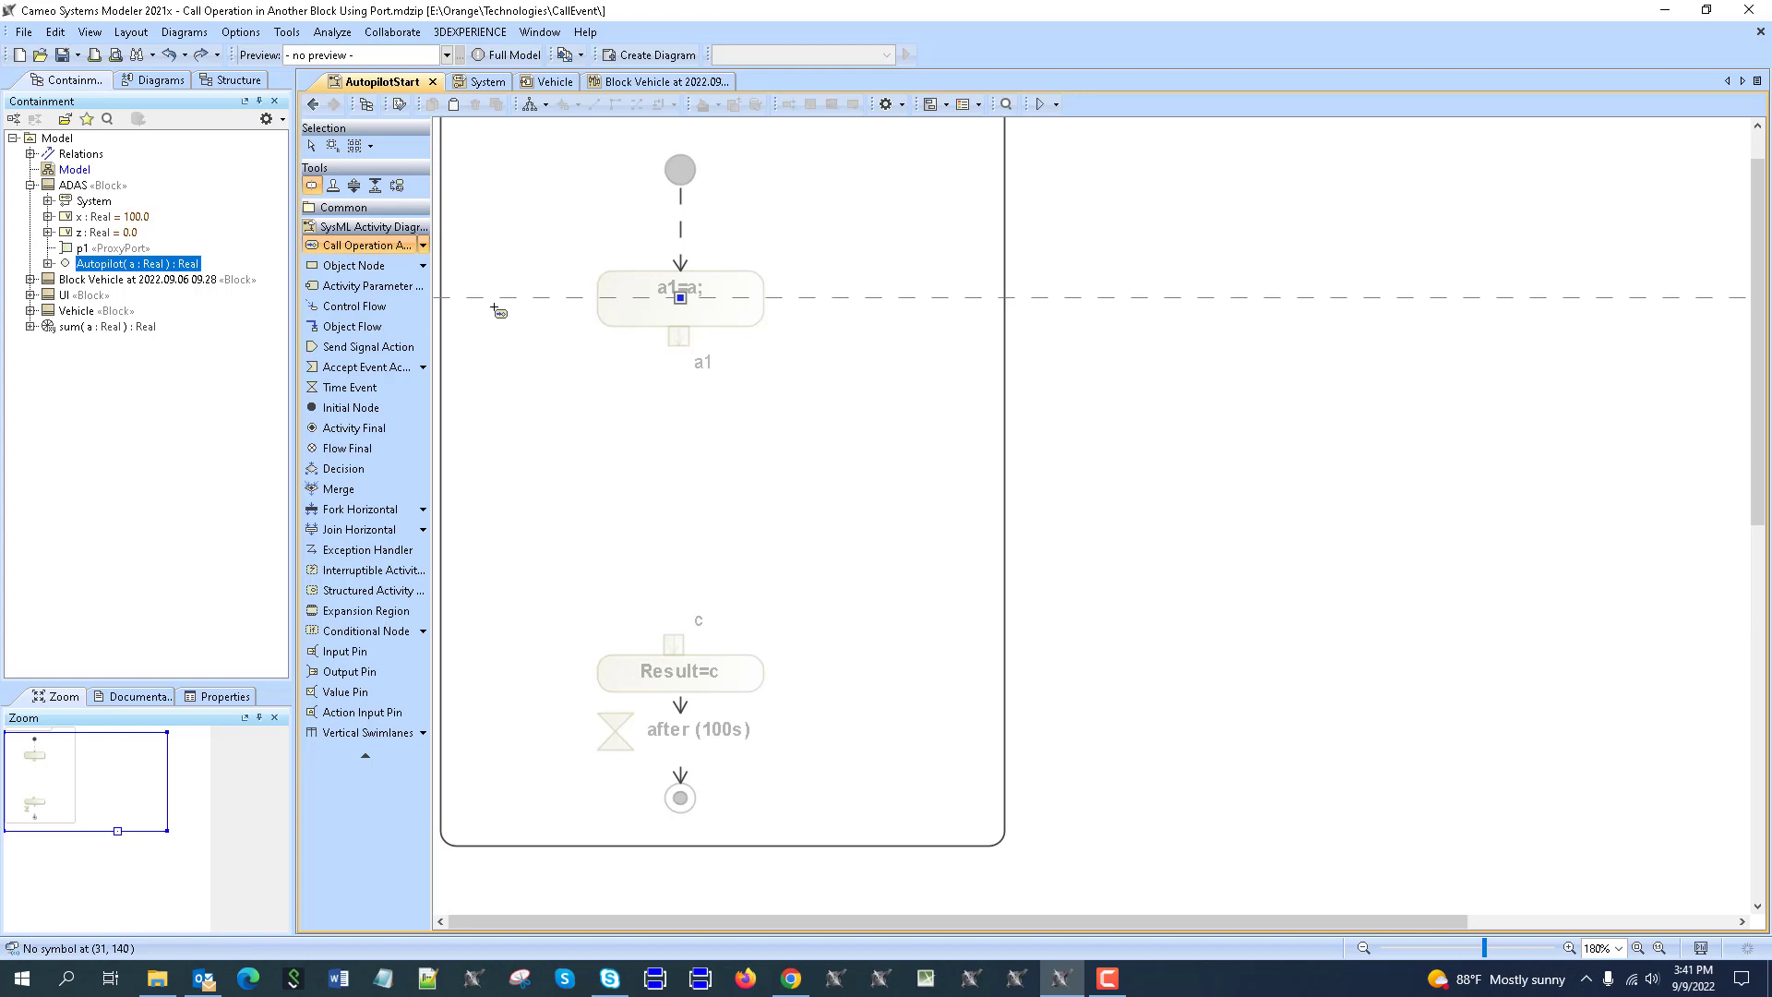
pyautogui.click(613, 490)
pyautogui.click(694, 432)
pyautogui.click(681, 469)
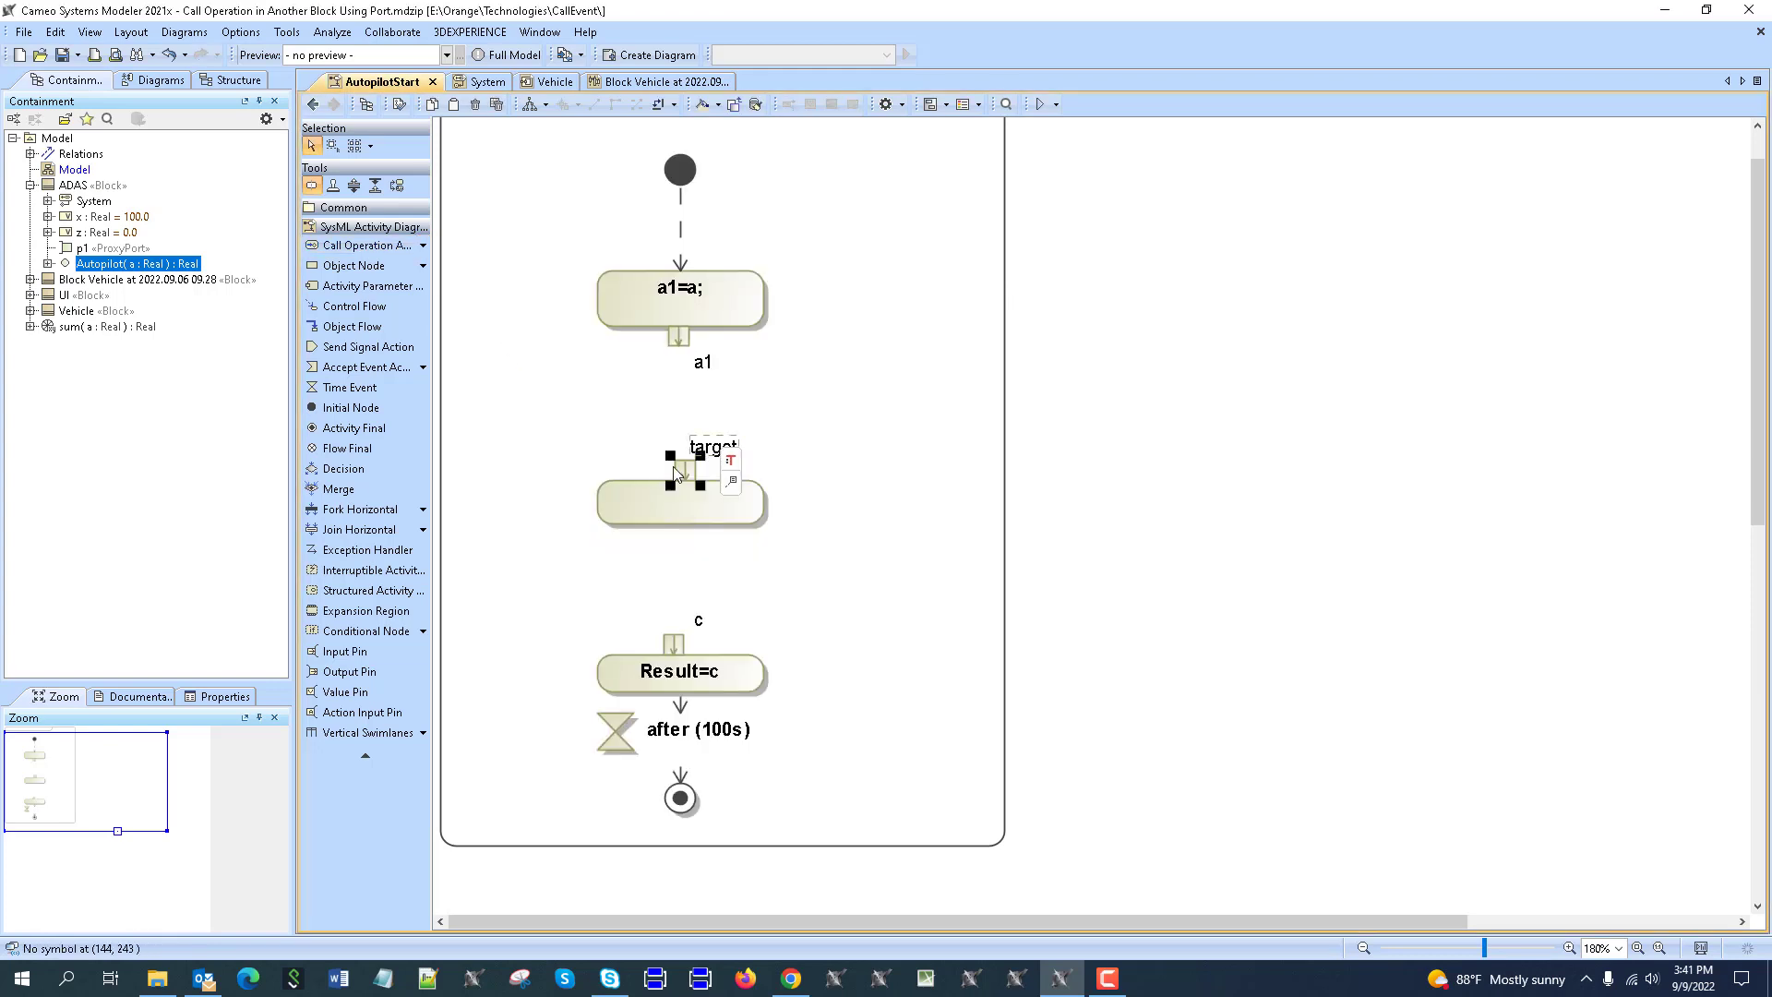
pyautogui.press('Delete')
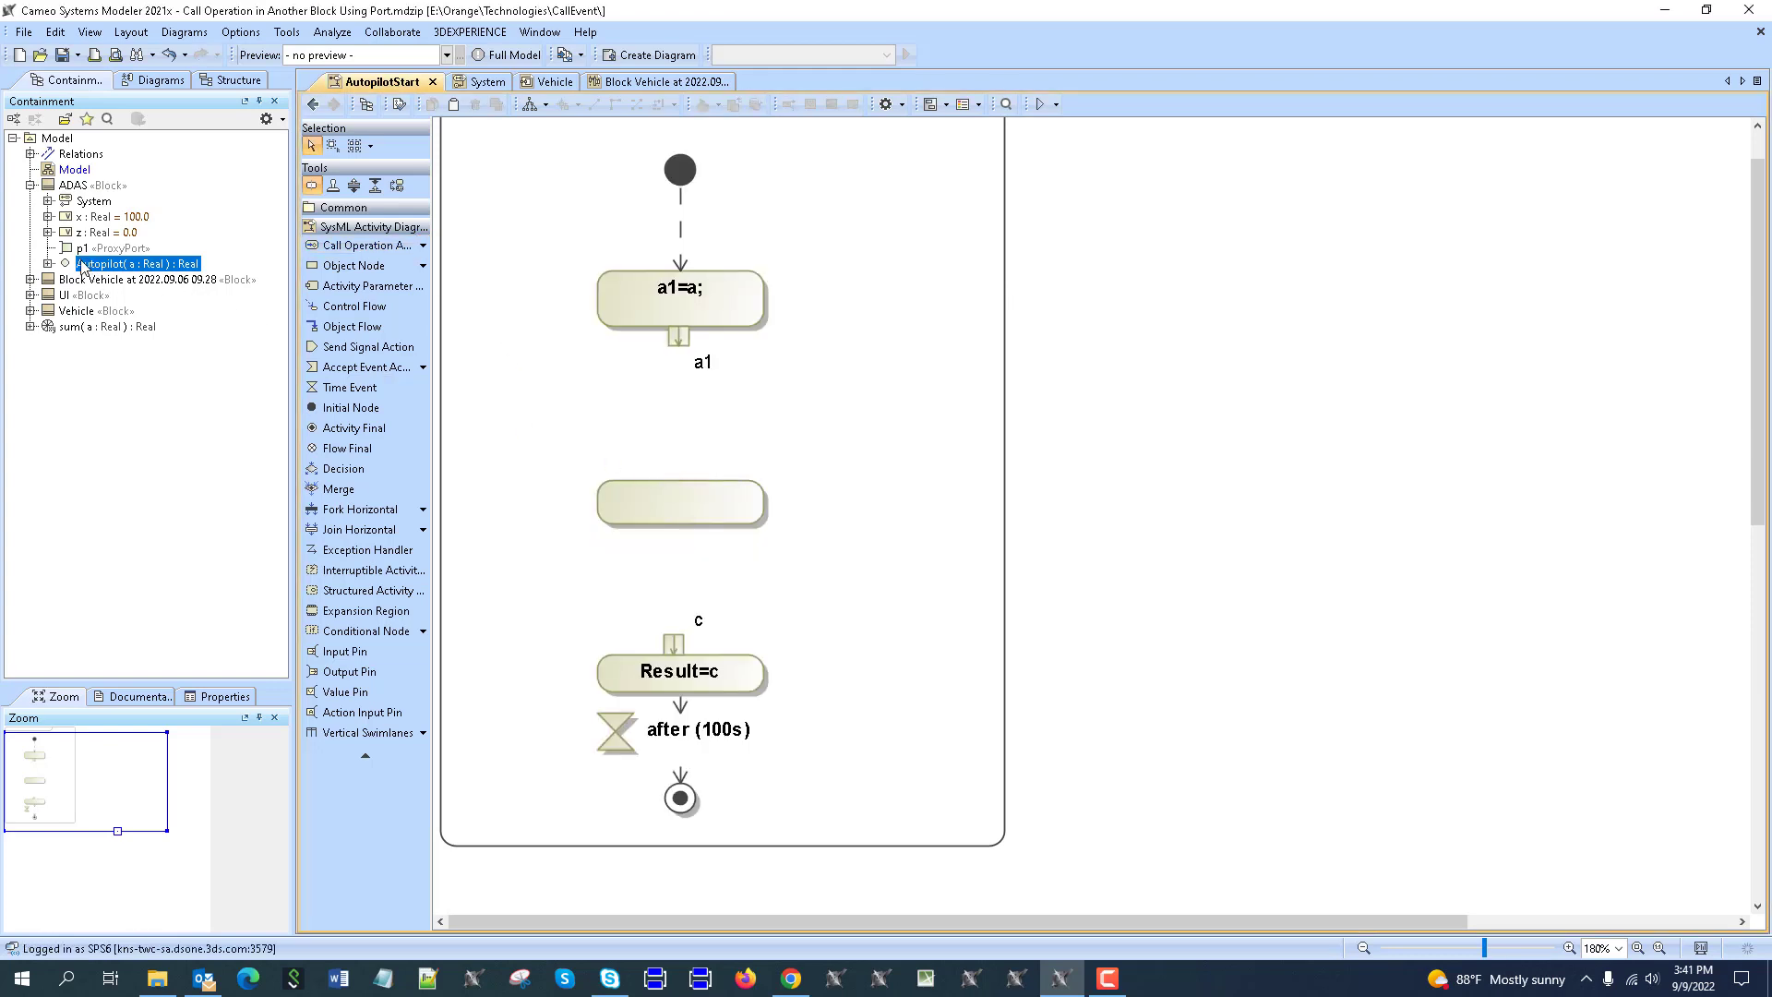
# Make the action call ADAS's Autopilot operation, with input pin a on top and output c at the bottom.
pyautogui.moveTo(82, 258); pyautogui.dragTo(680, 457)
pyautogui.click(686, 531)
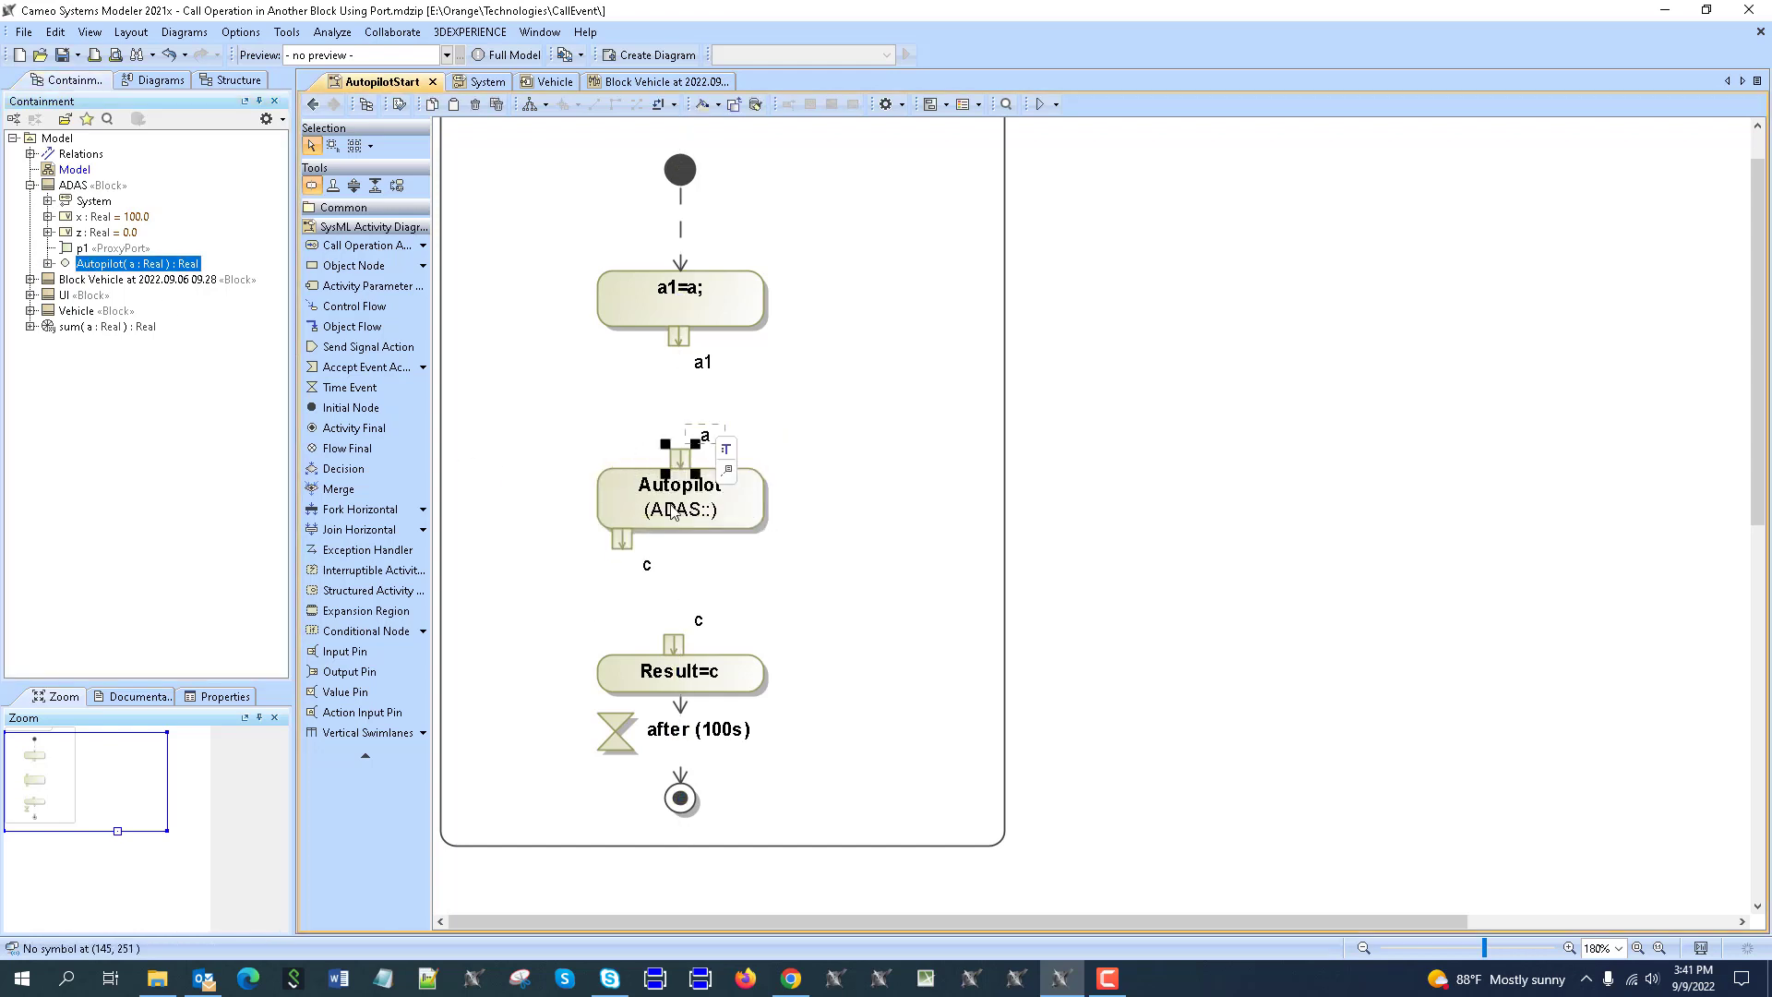
pyautogui.moveTo(641, 545); pyautogui.dragTo(683, 544)
pyautogui.click(506, 585)
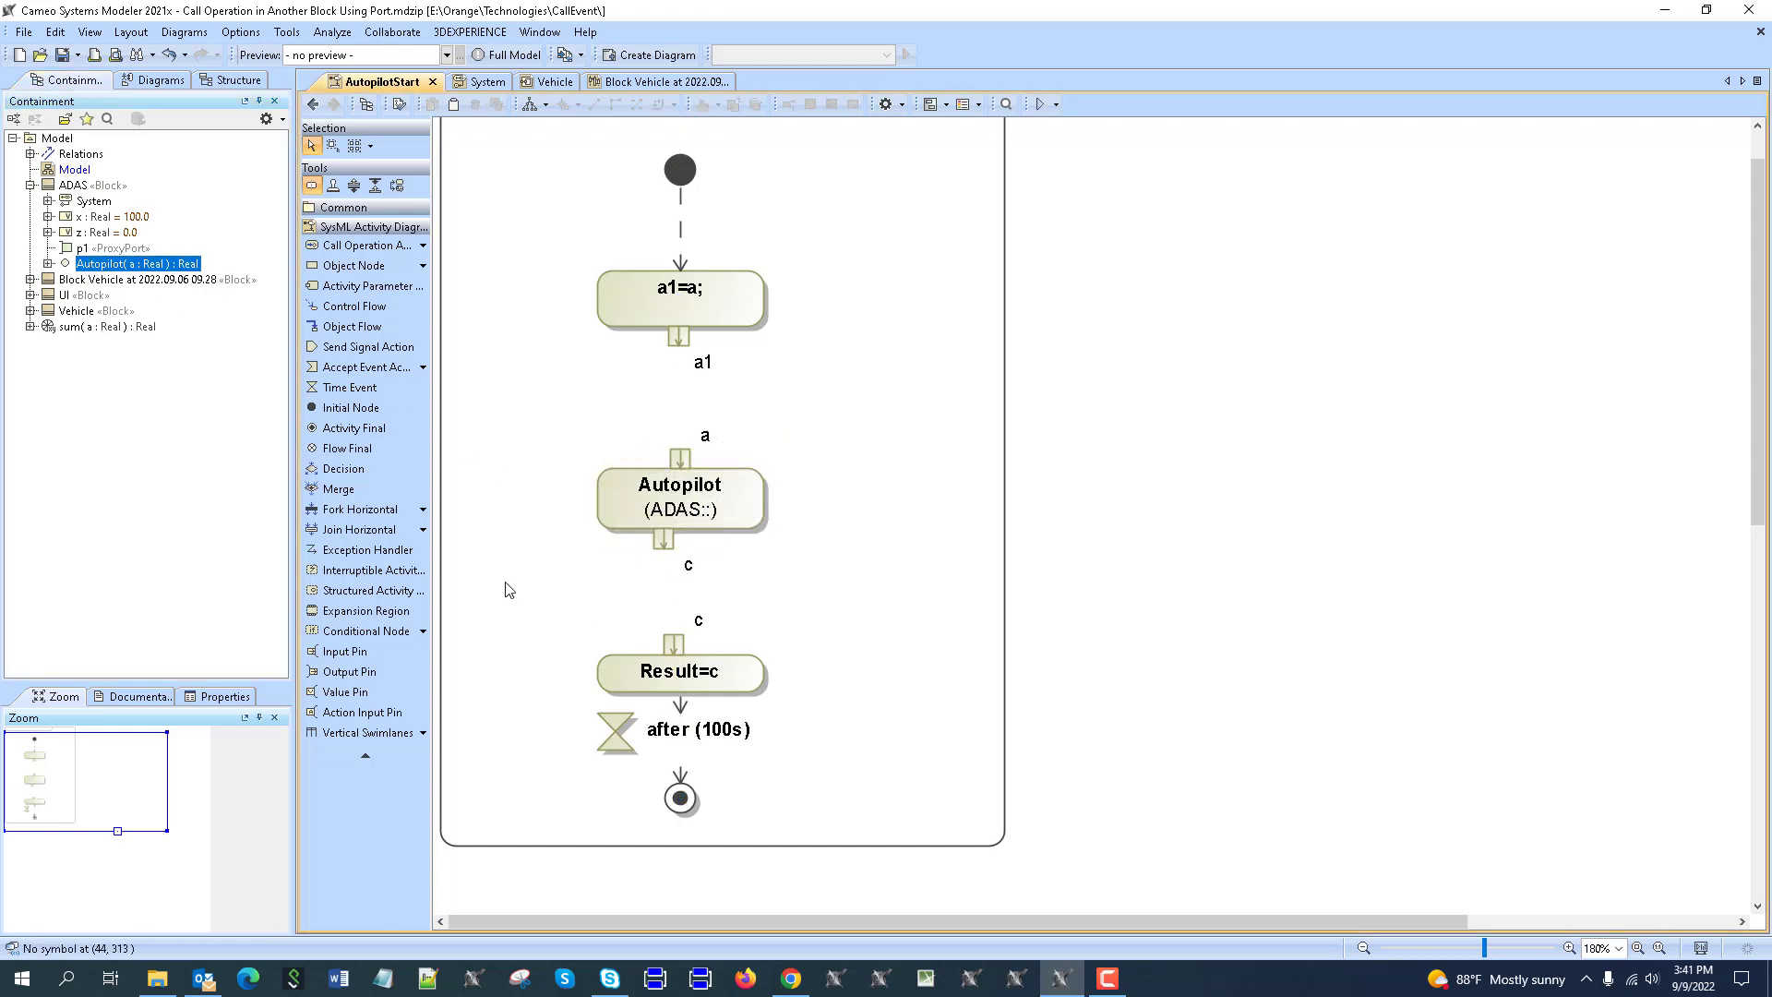
pyautogui.click(47, 264)
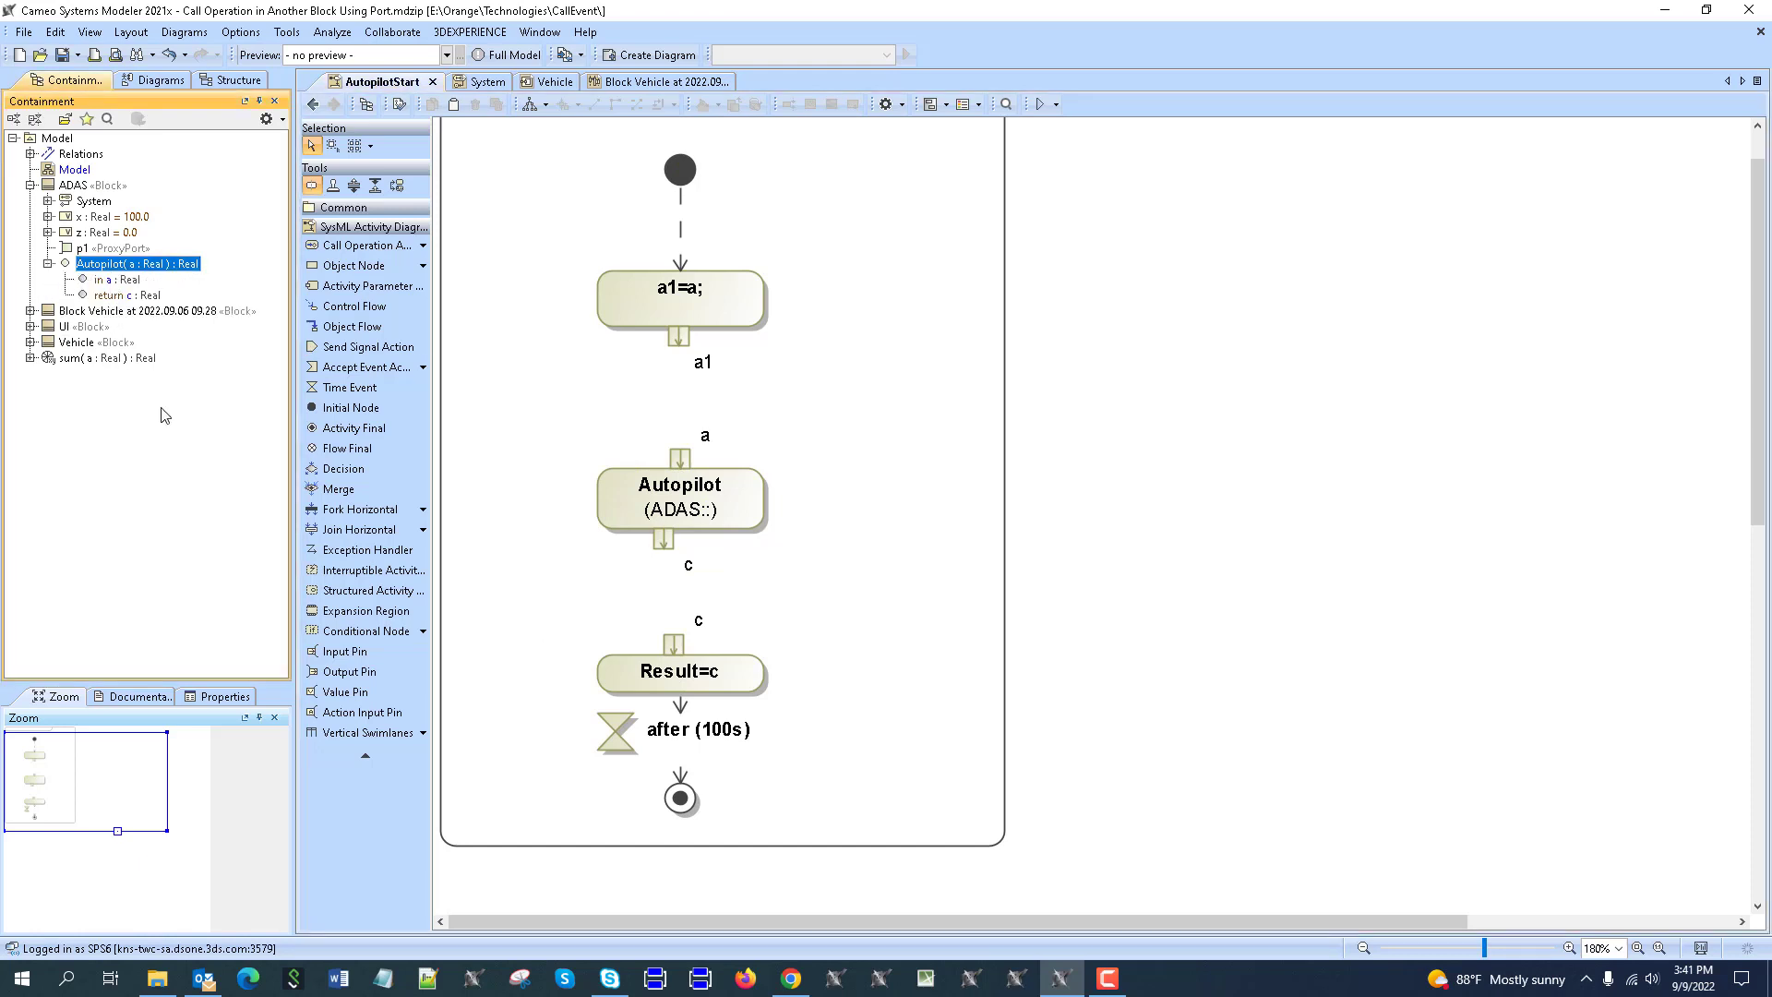
# Draw object flows from pin a1 to Autopilot's input a and from output c to Result's c.
pyautogui.click(677, 341)
pyautogui.click(724, 335)
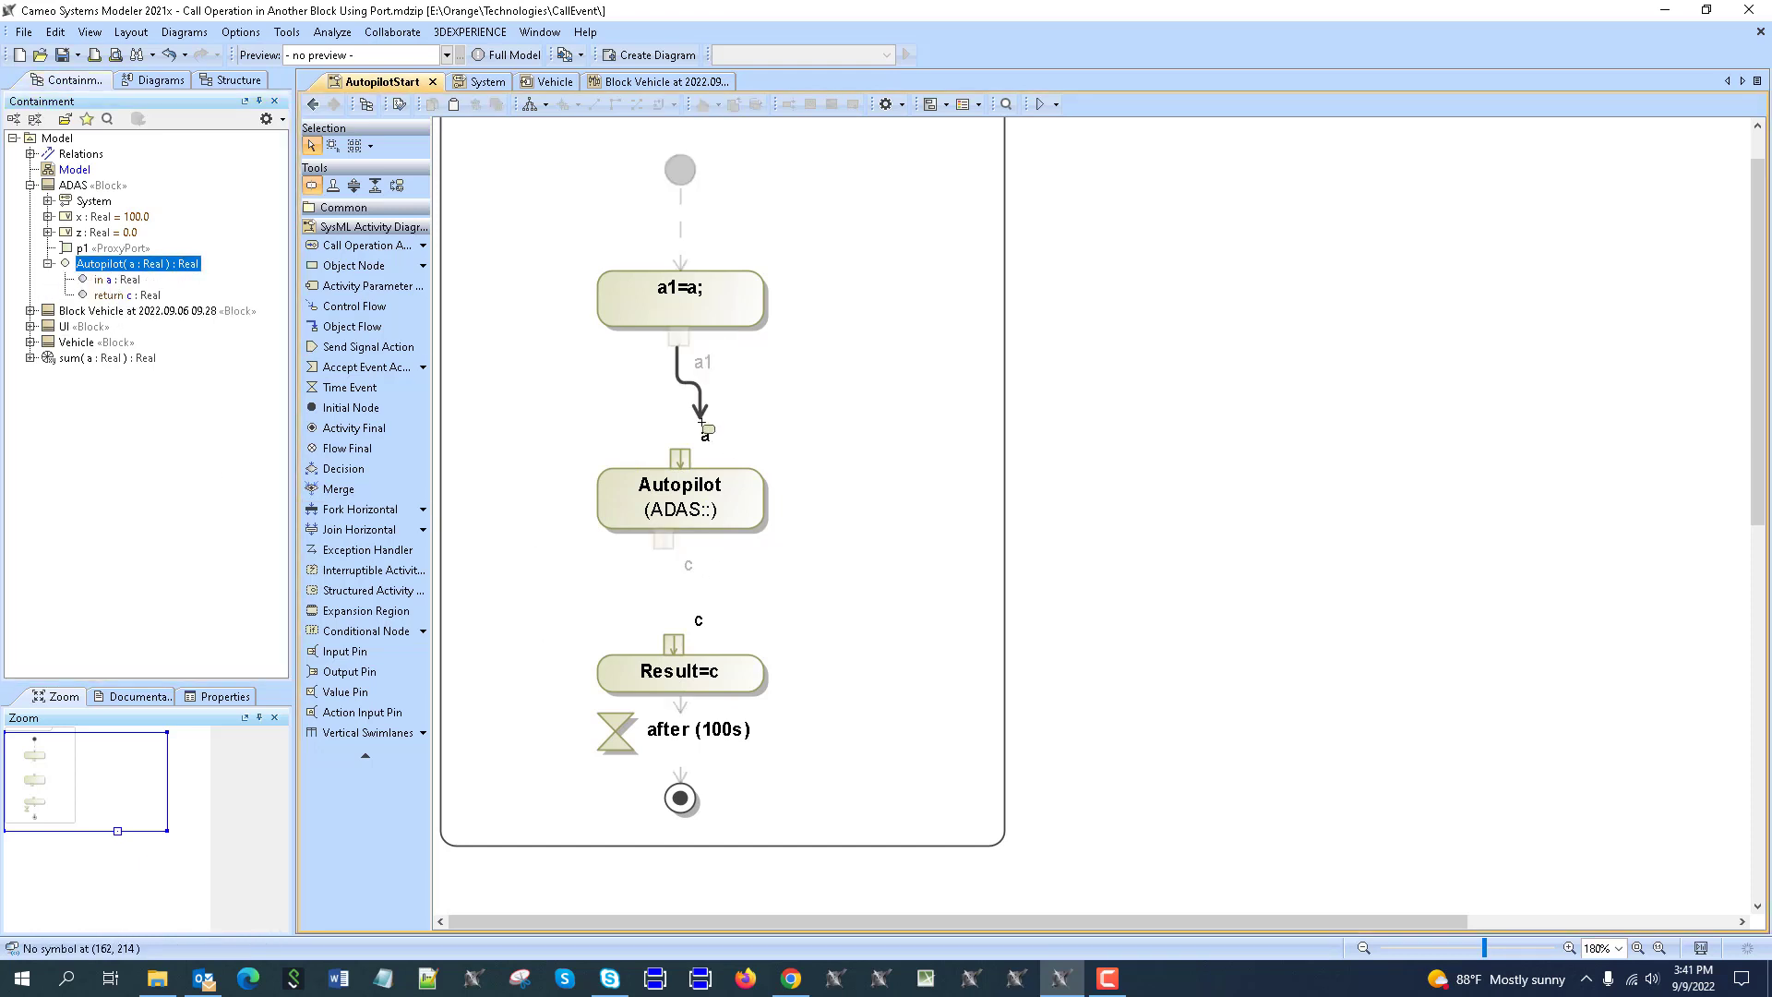
pyautogui.click(679, 456)
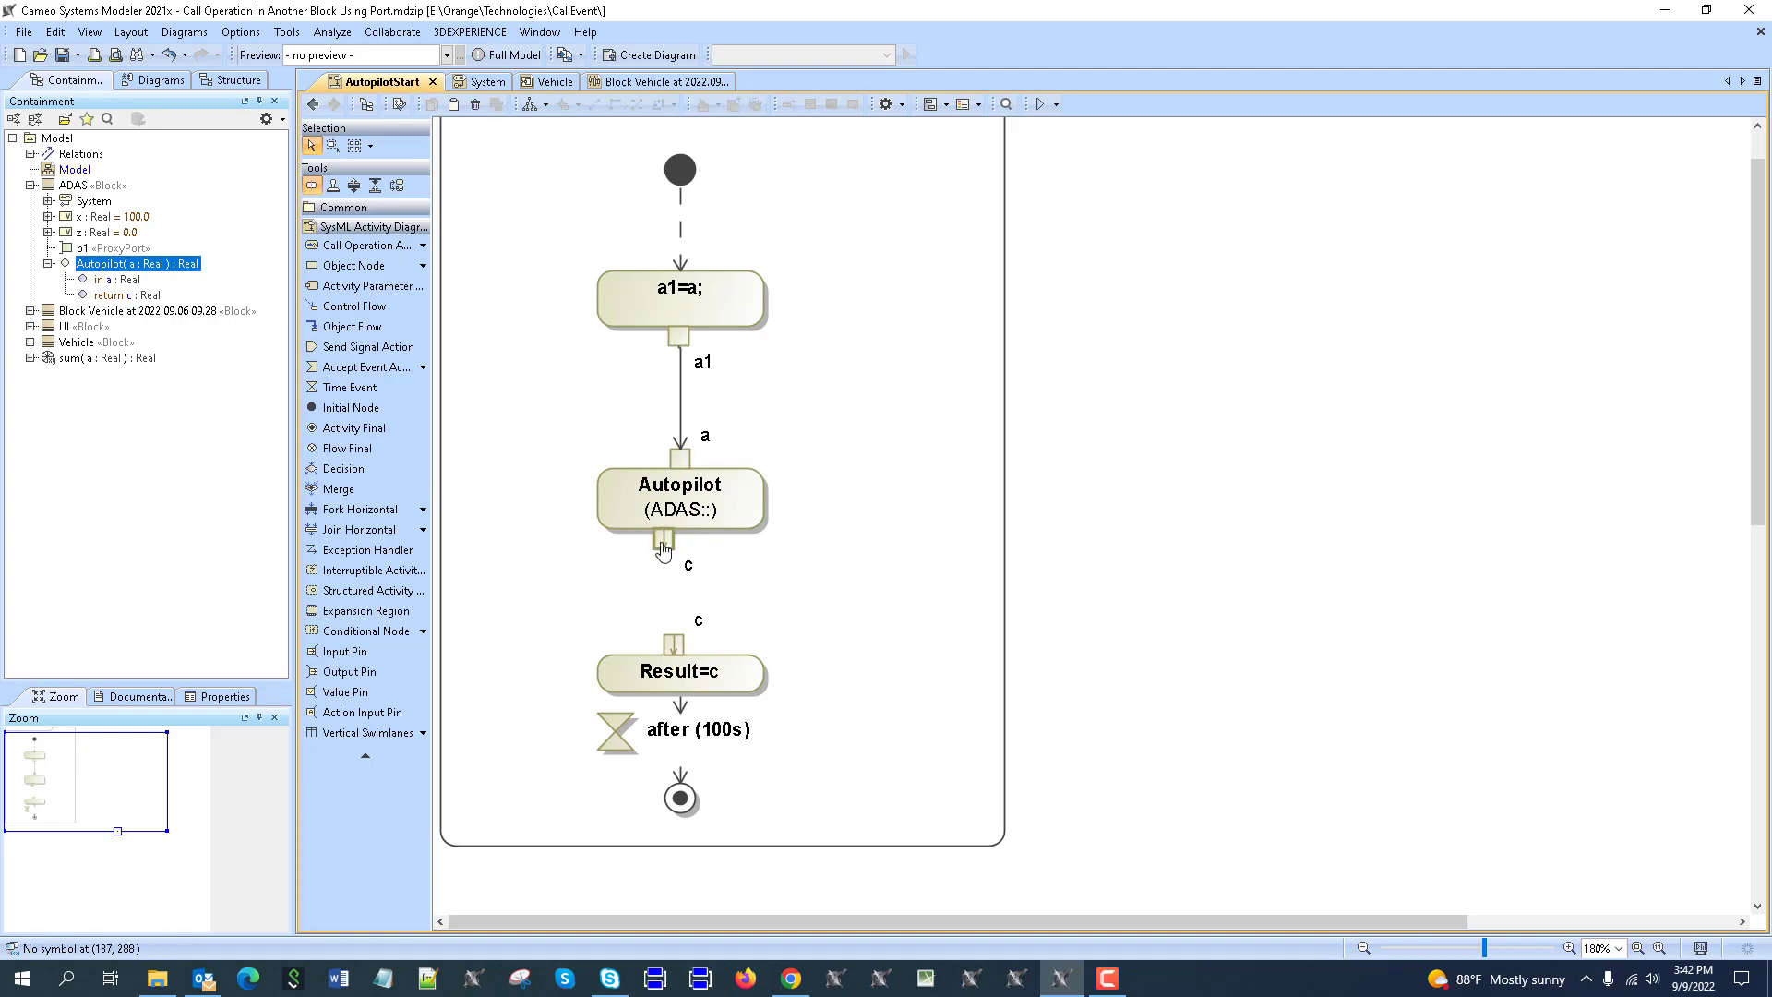
pyautogui.click(663, 547)
pyautogui.click(710, 539)
pyautogui.click(674, 640)
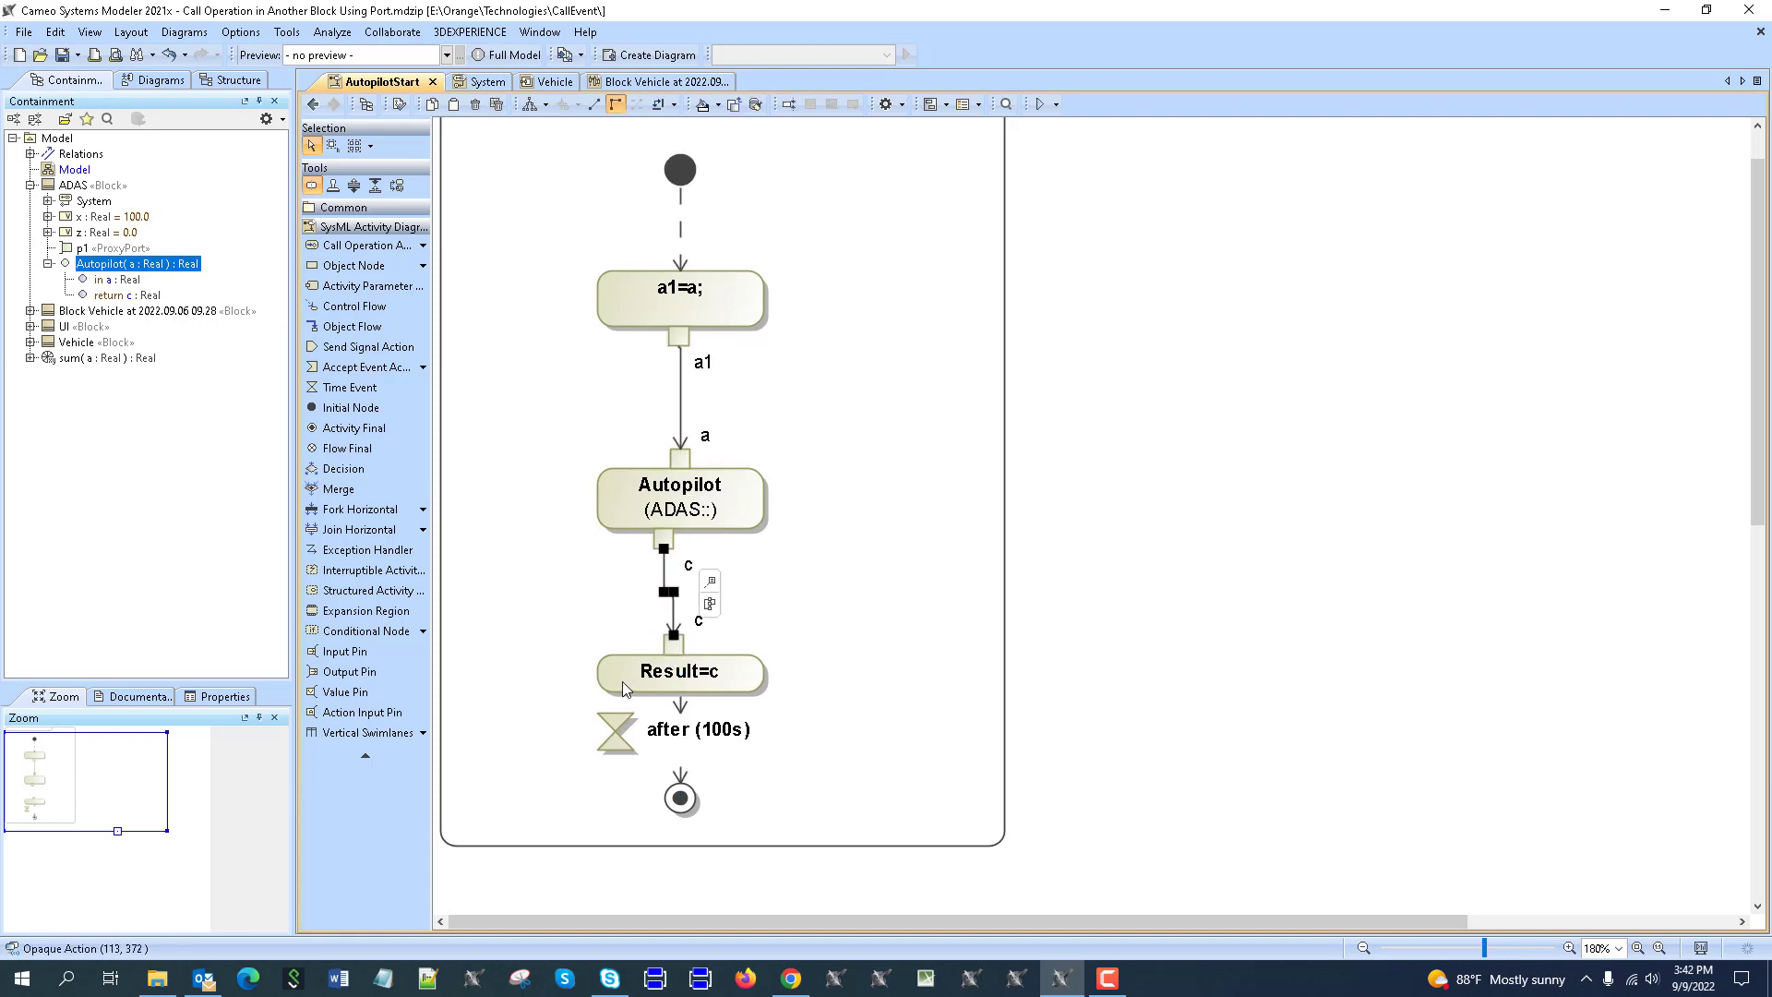
# Check the Result=c action's body without changes and realign Autopilot's output pin c.
pyautogui.doubleClick(624, 685)
pyautogui.click(787, 451)
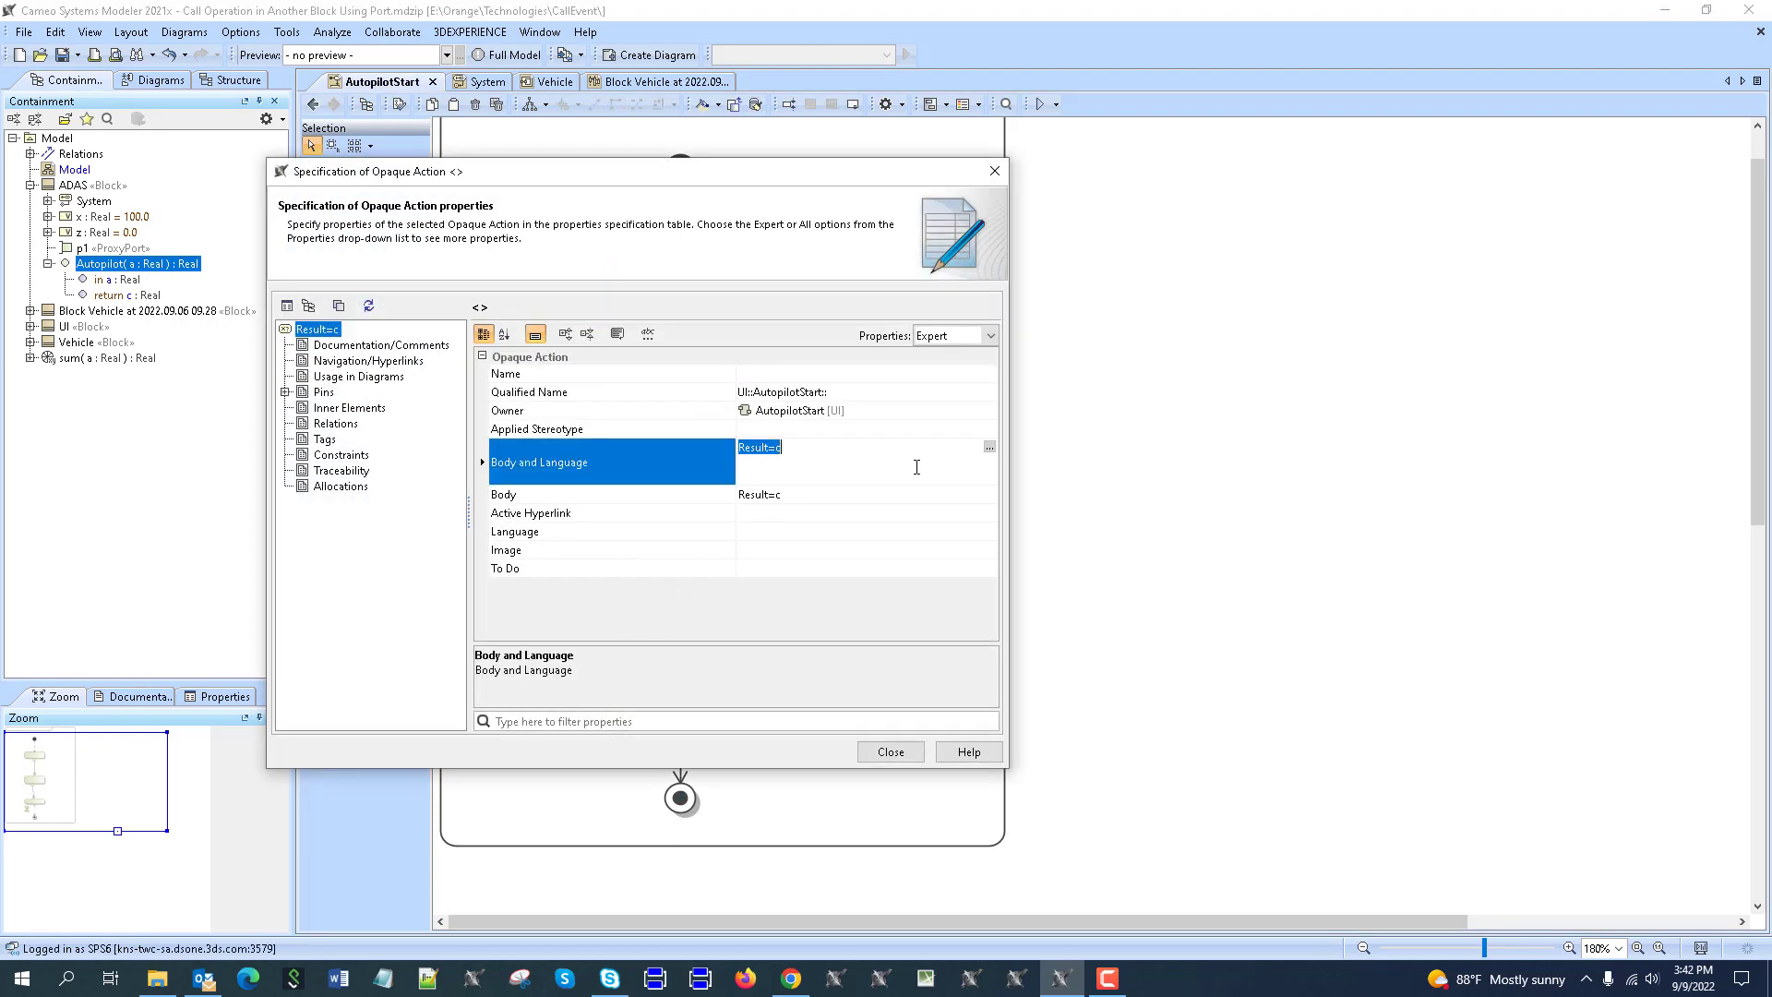
pyautogui.click(989, 449)
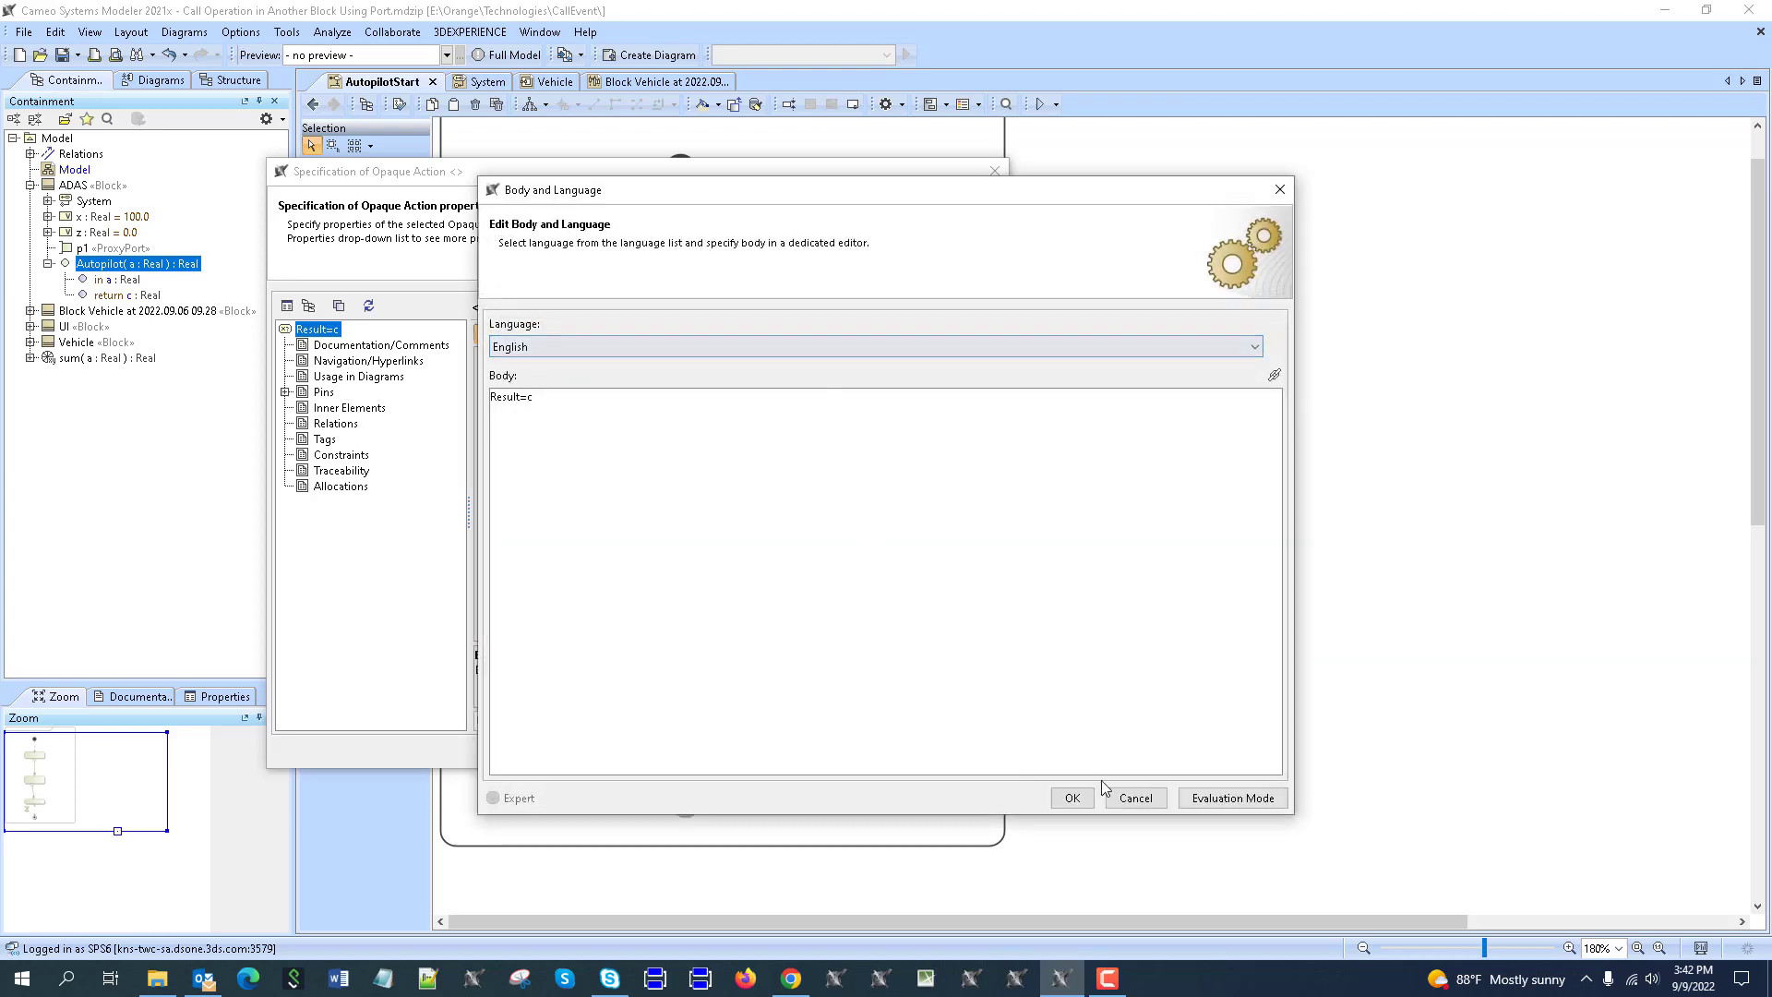
pyautogui.click(1107, 792)
pyautogui.click(891, 751)
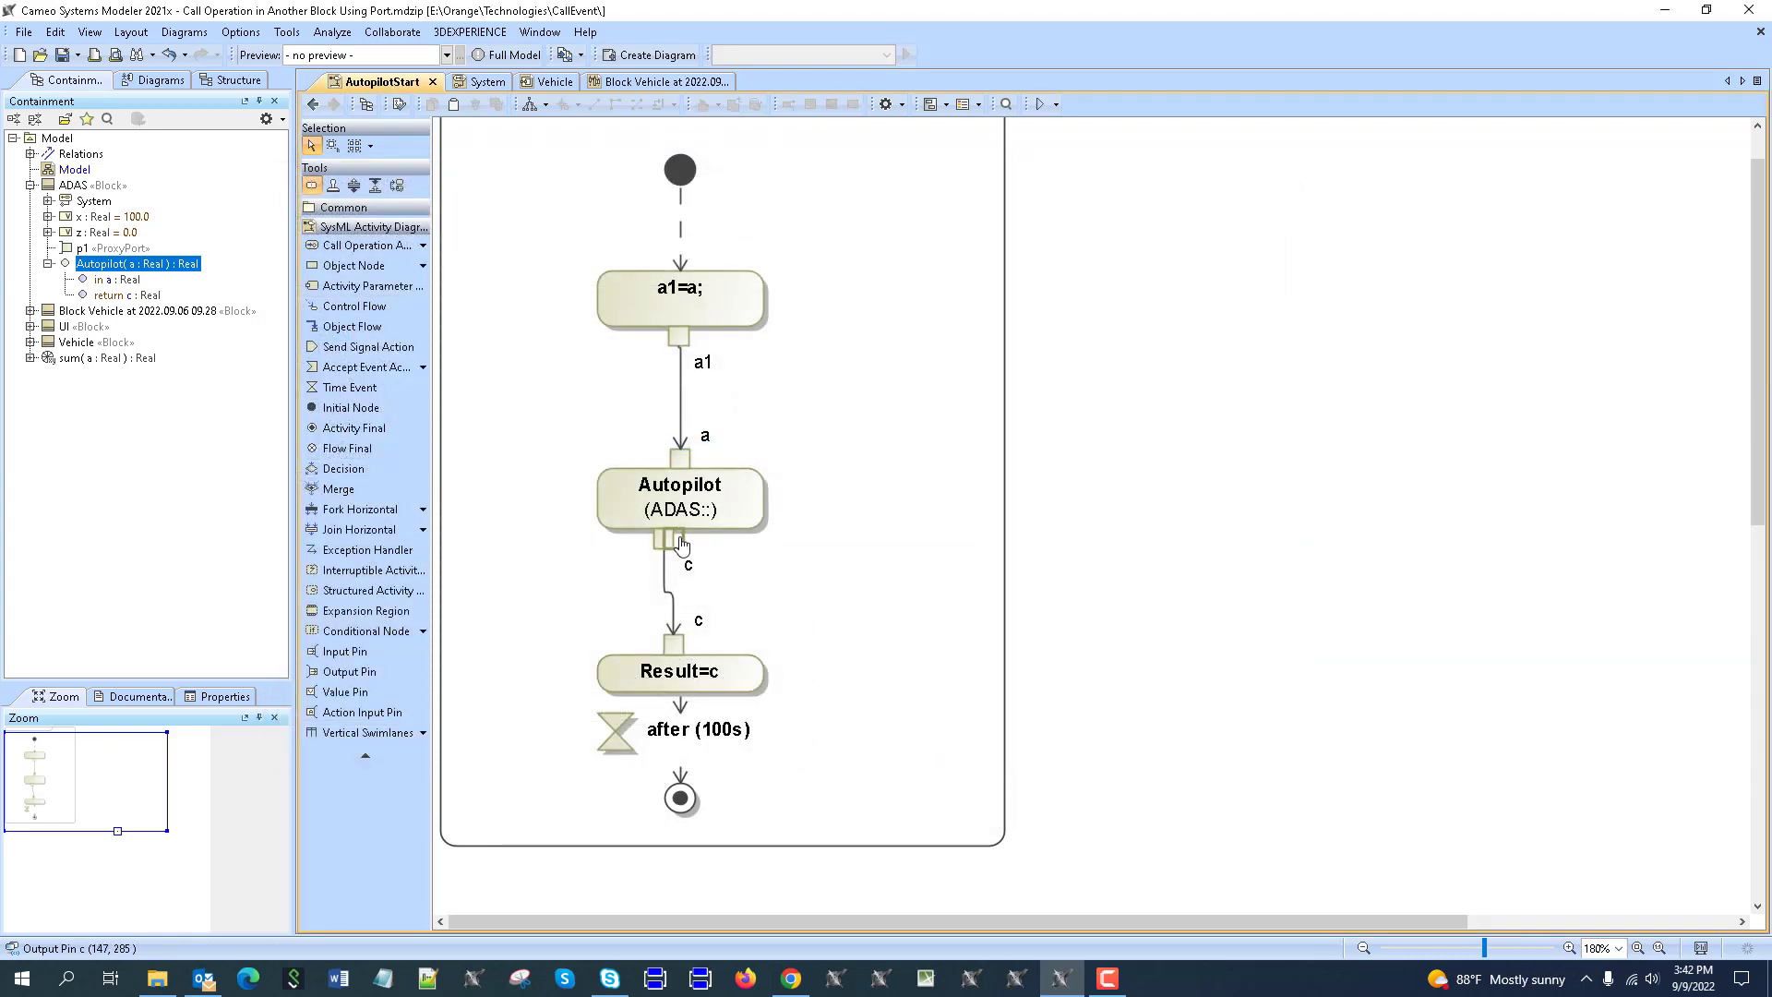
pyautogui.moveTo(670, 545); pyautogui.dragTo(681, 545)
pyautogui.click(516, 651)
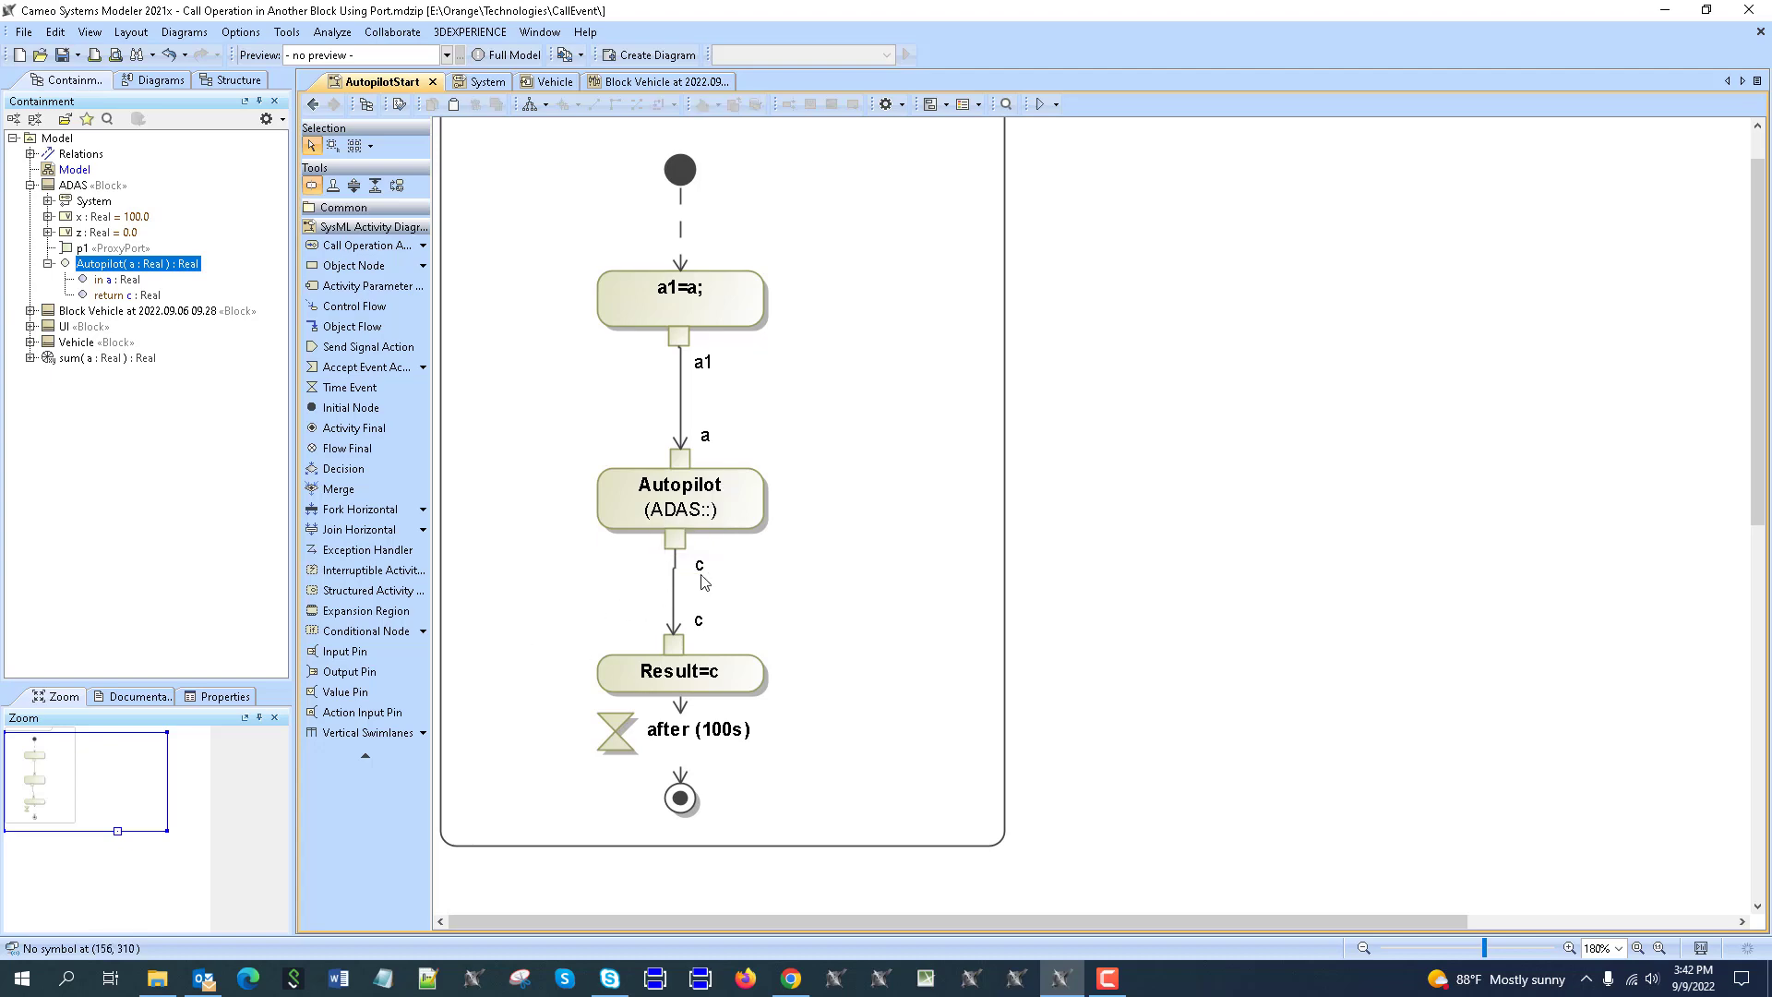
# Set the Autopilot action's On Port to UI's port p1, then return to the Model BDD.
pyautogui.rightClick(758, 508)
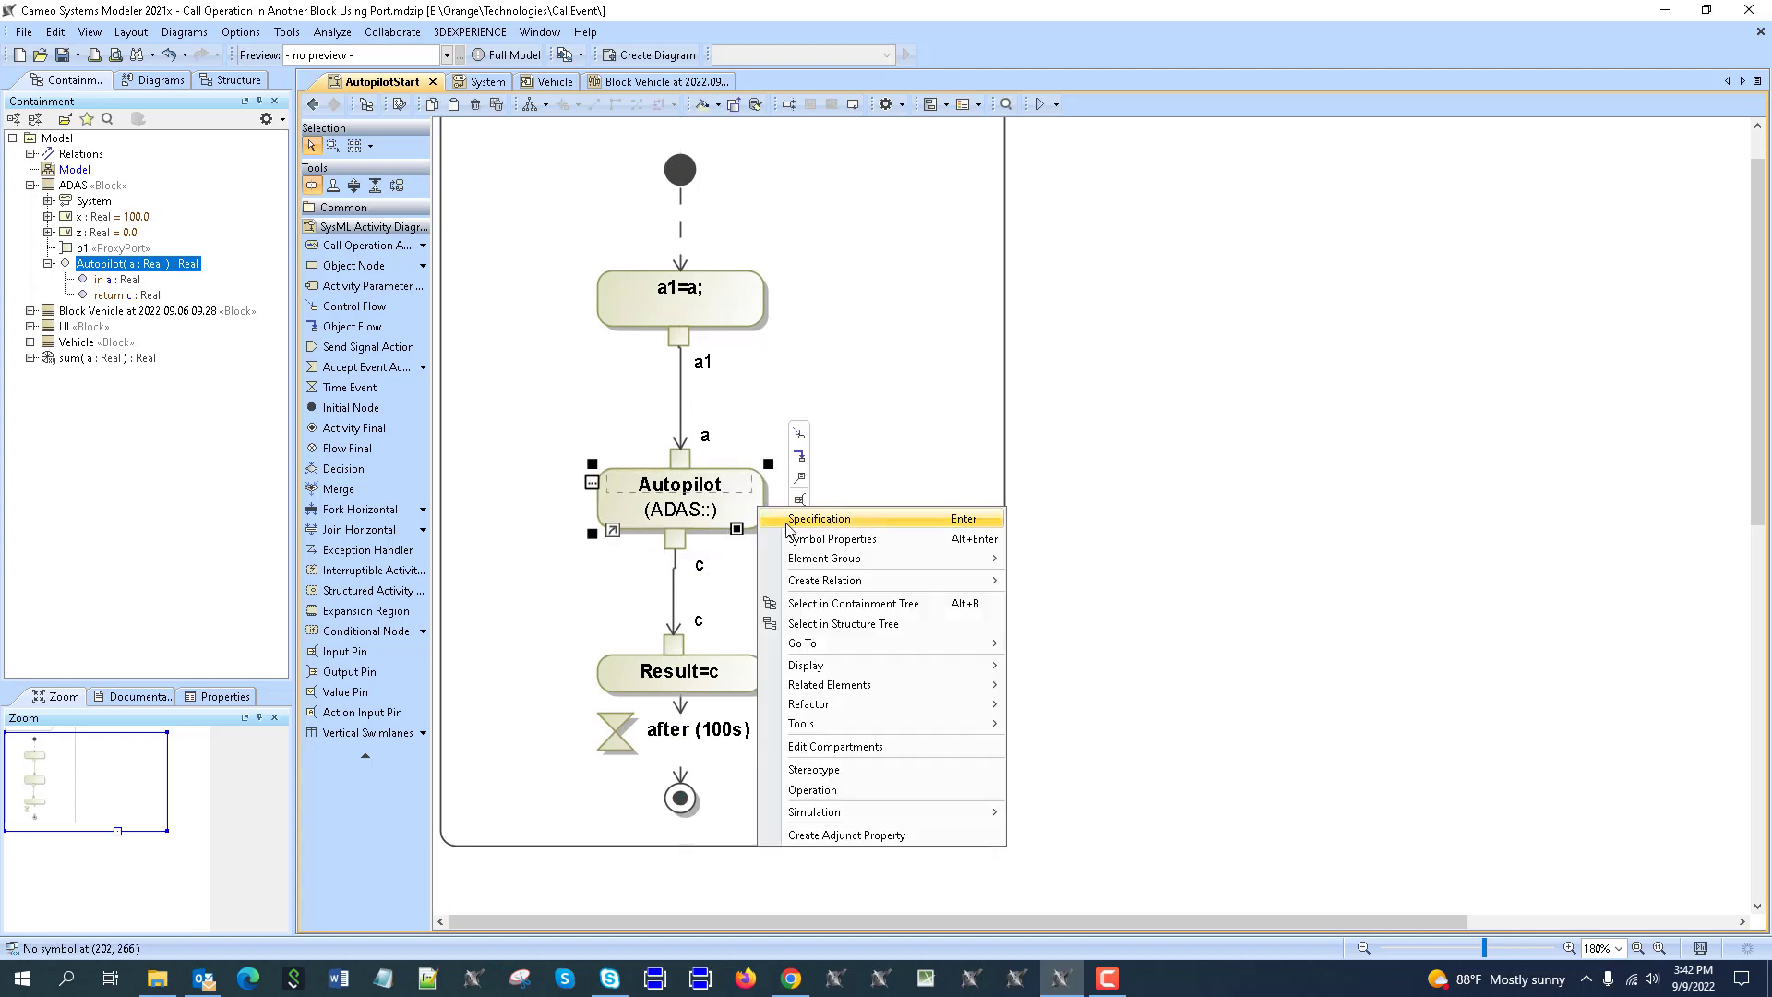
pyautogui.click(818, 519)
pyautogui.moveTo(748, 183); pyautogui.dragTo(1354, 26)
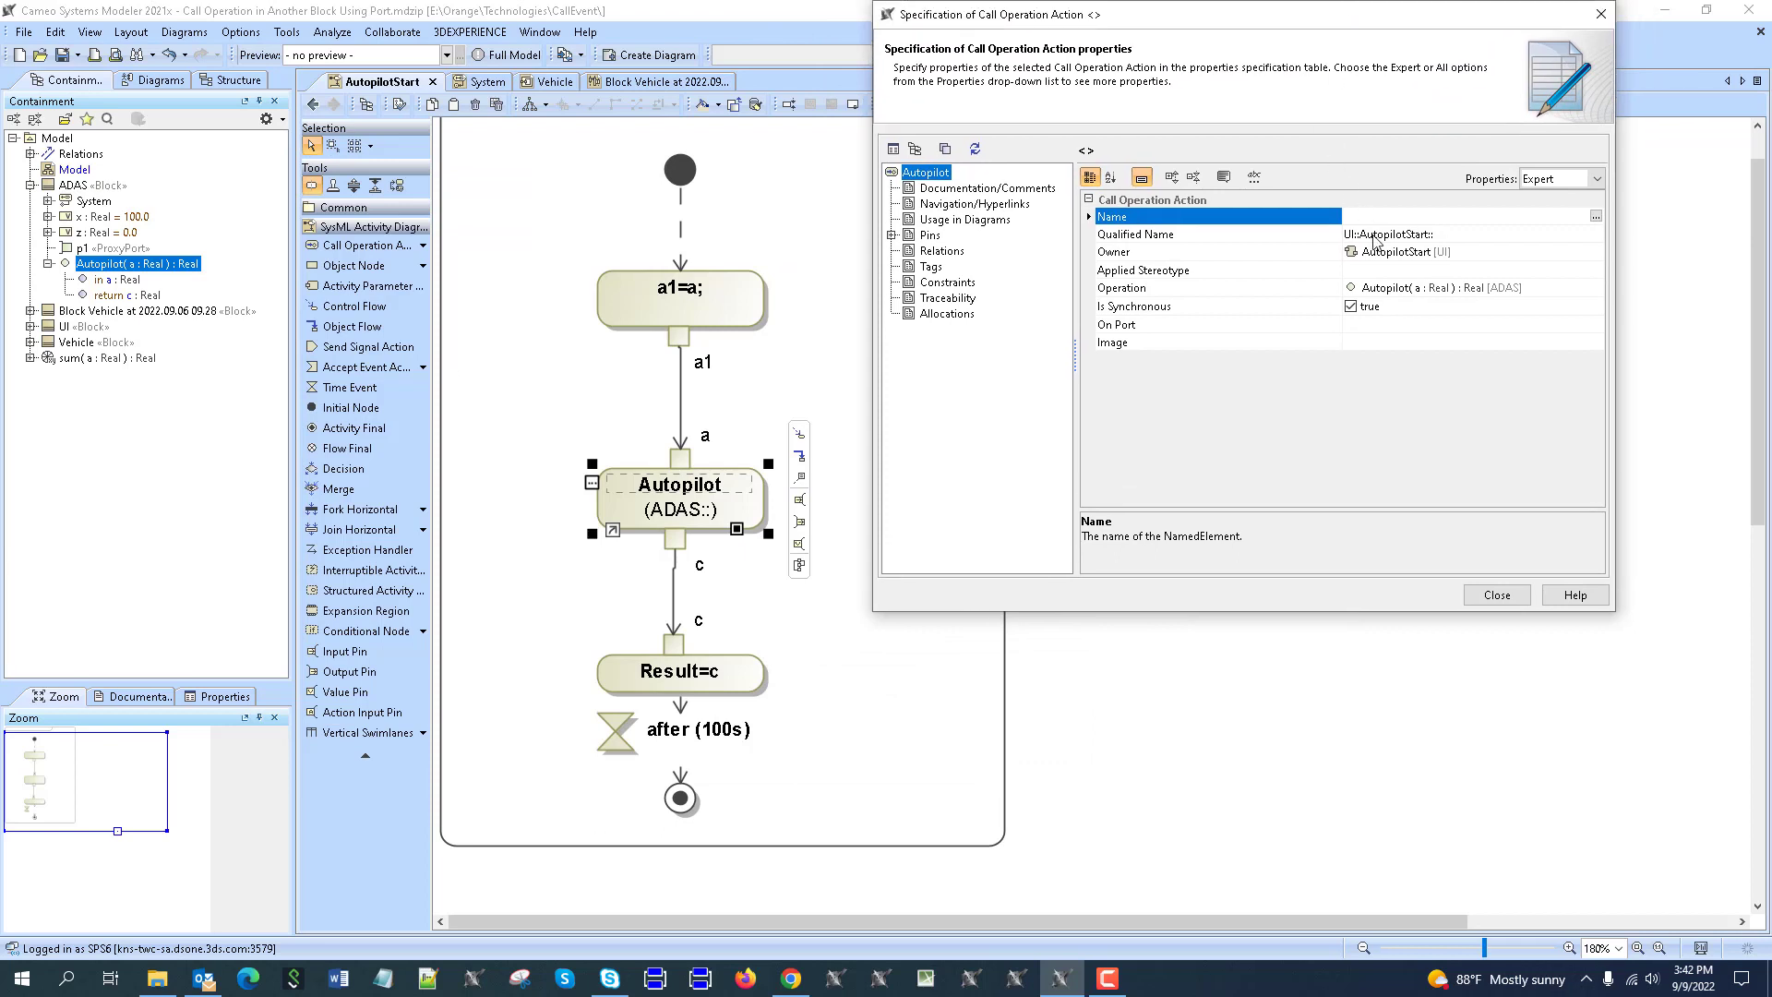
pyautogui.click(1353, 327)
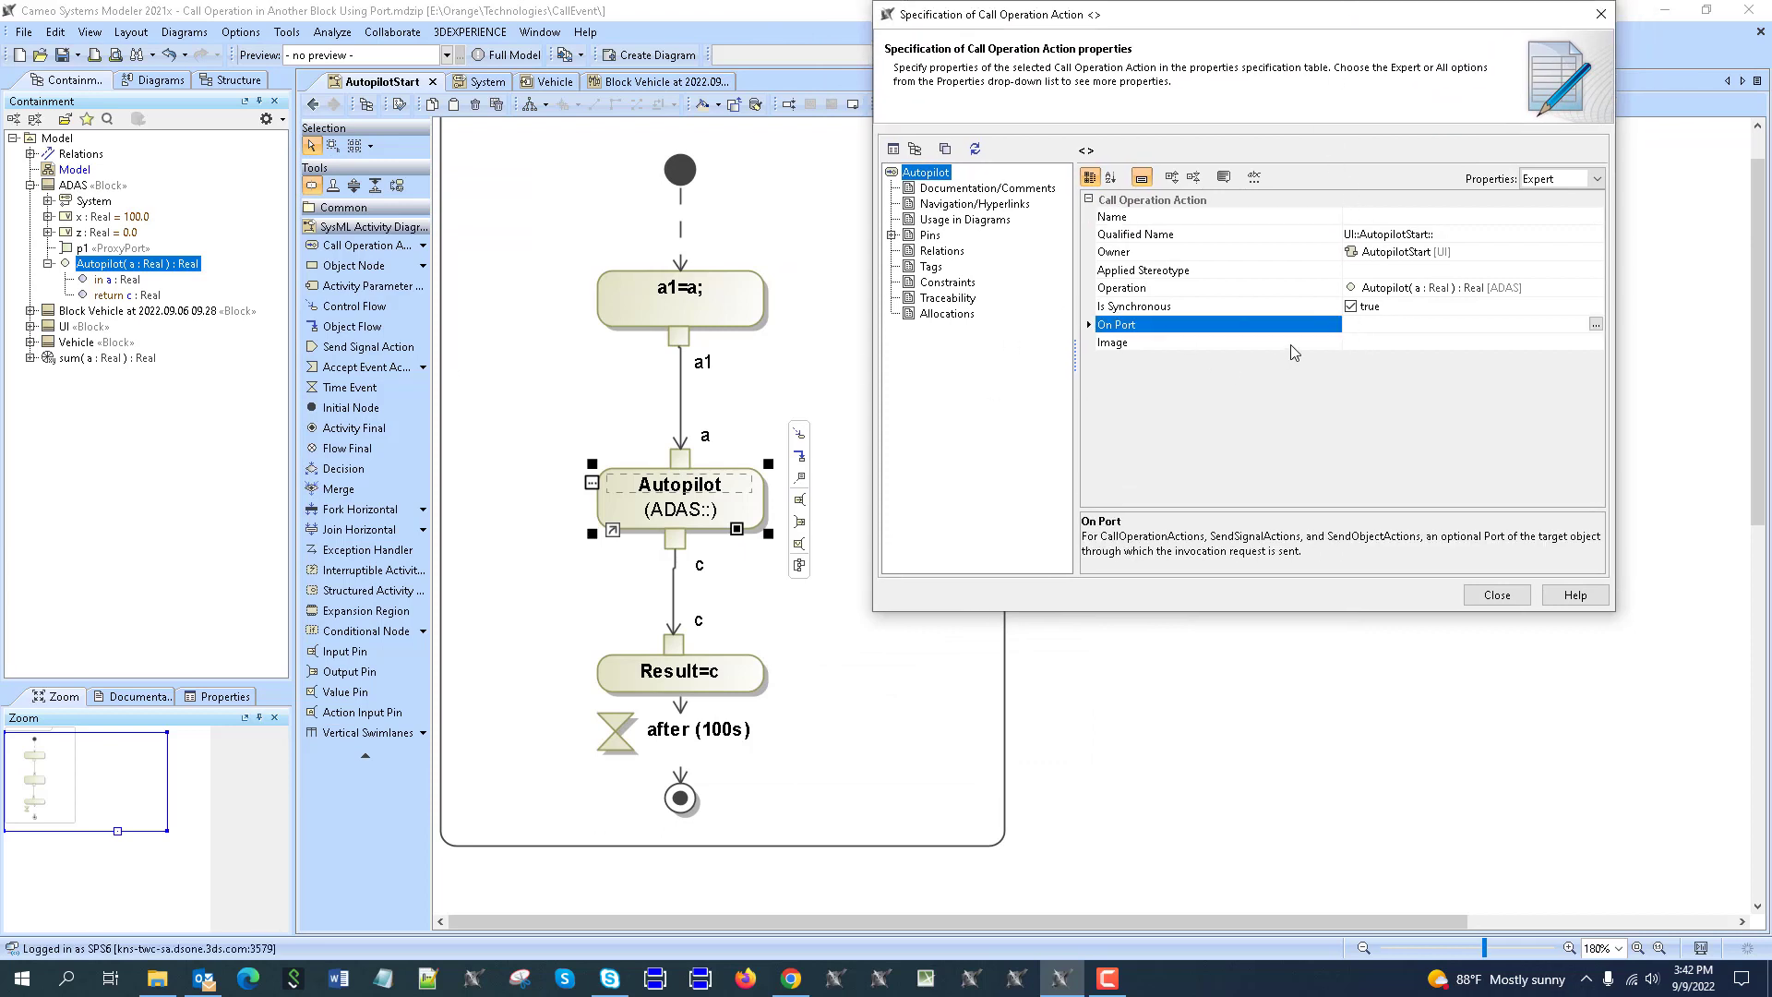
pyautogui.click(30, 328)
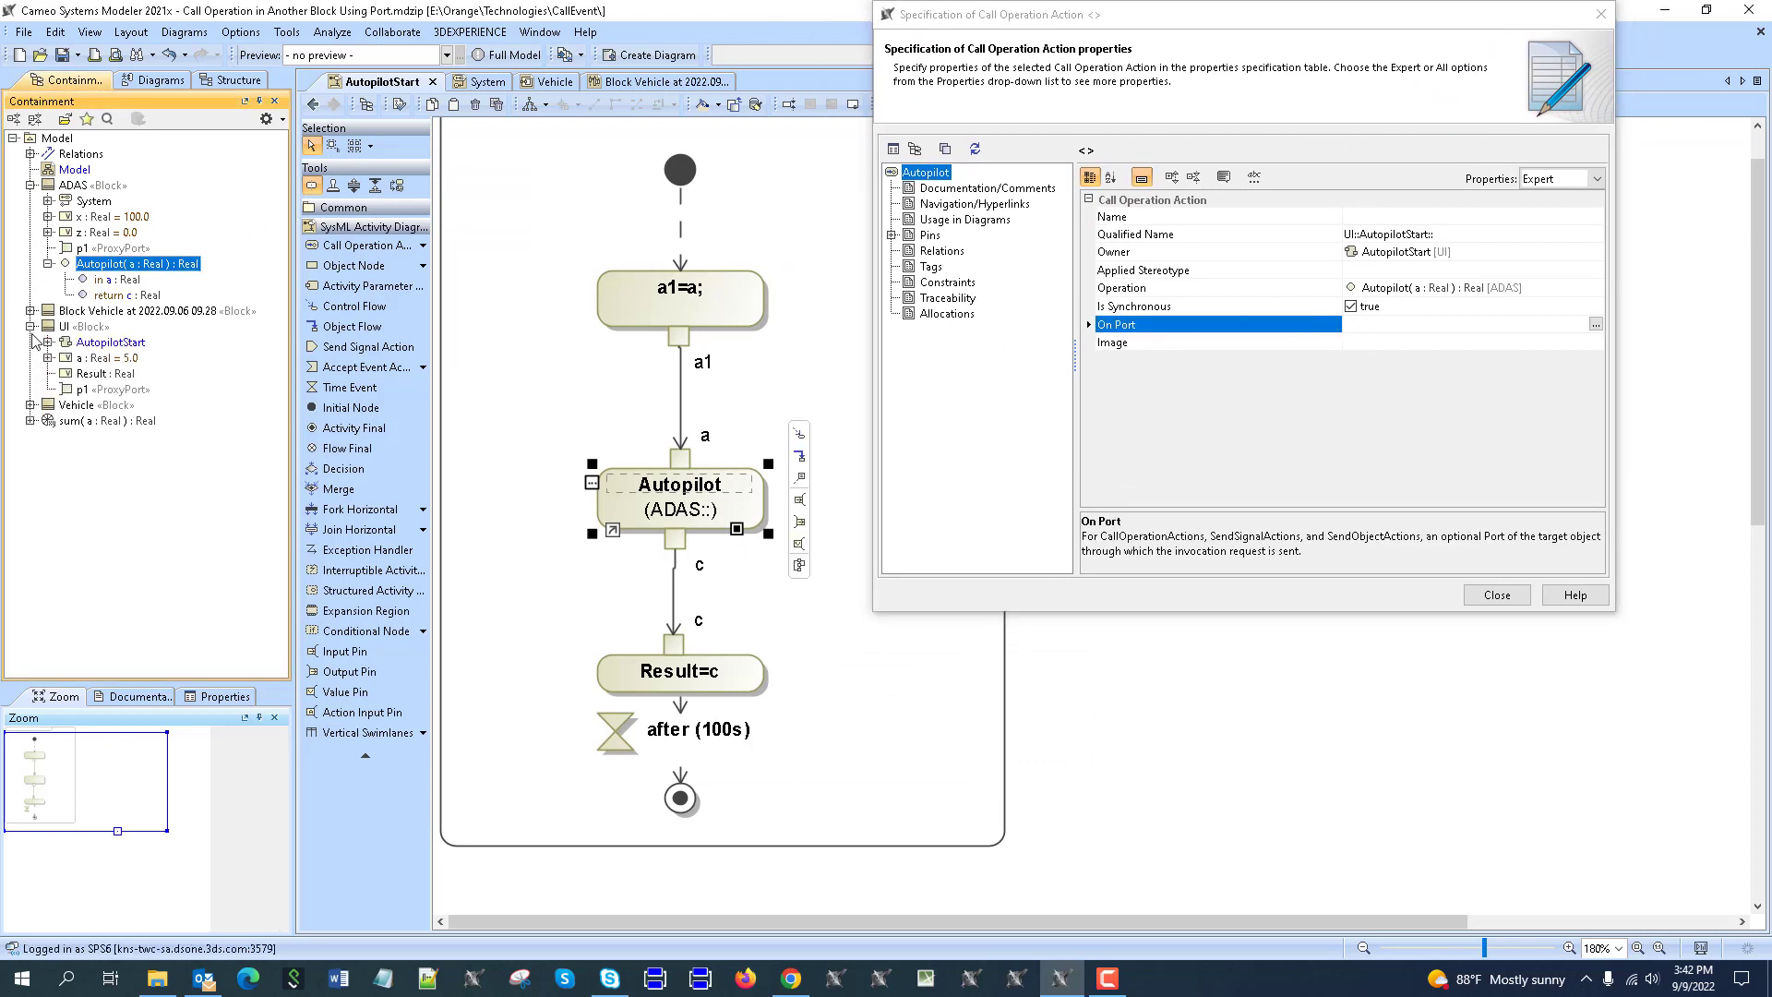
pyautogui.moveTo(71, 392); pyautogui.dragTo(1344, 325)
pyautogui.click(1495, 595)
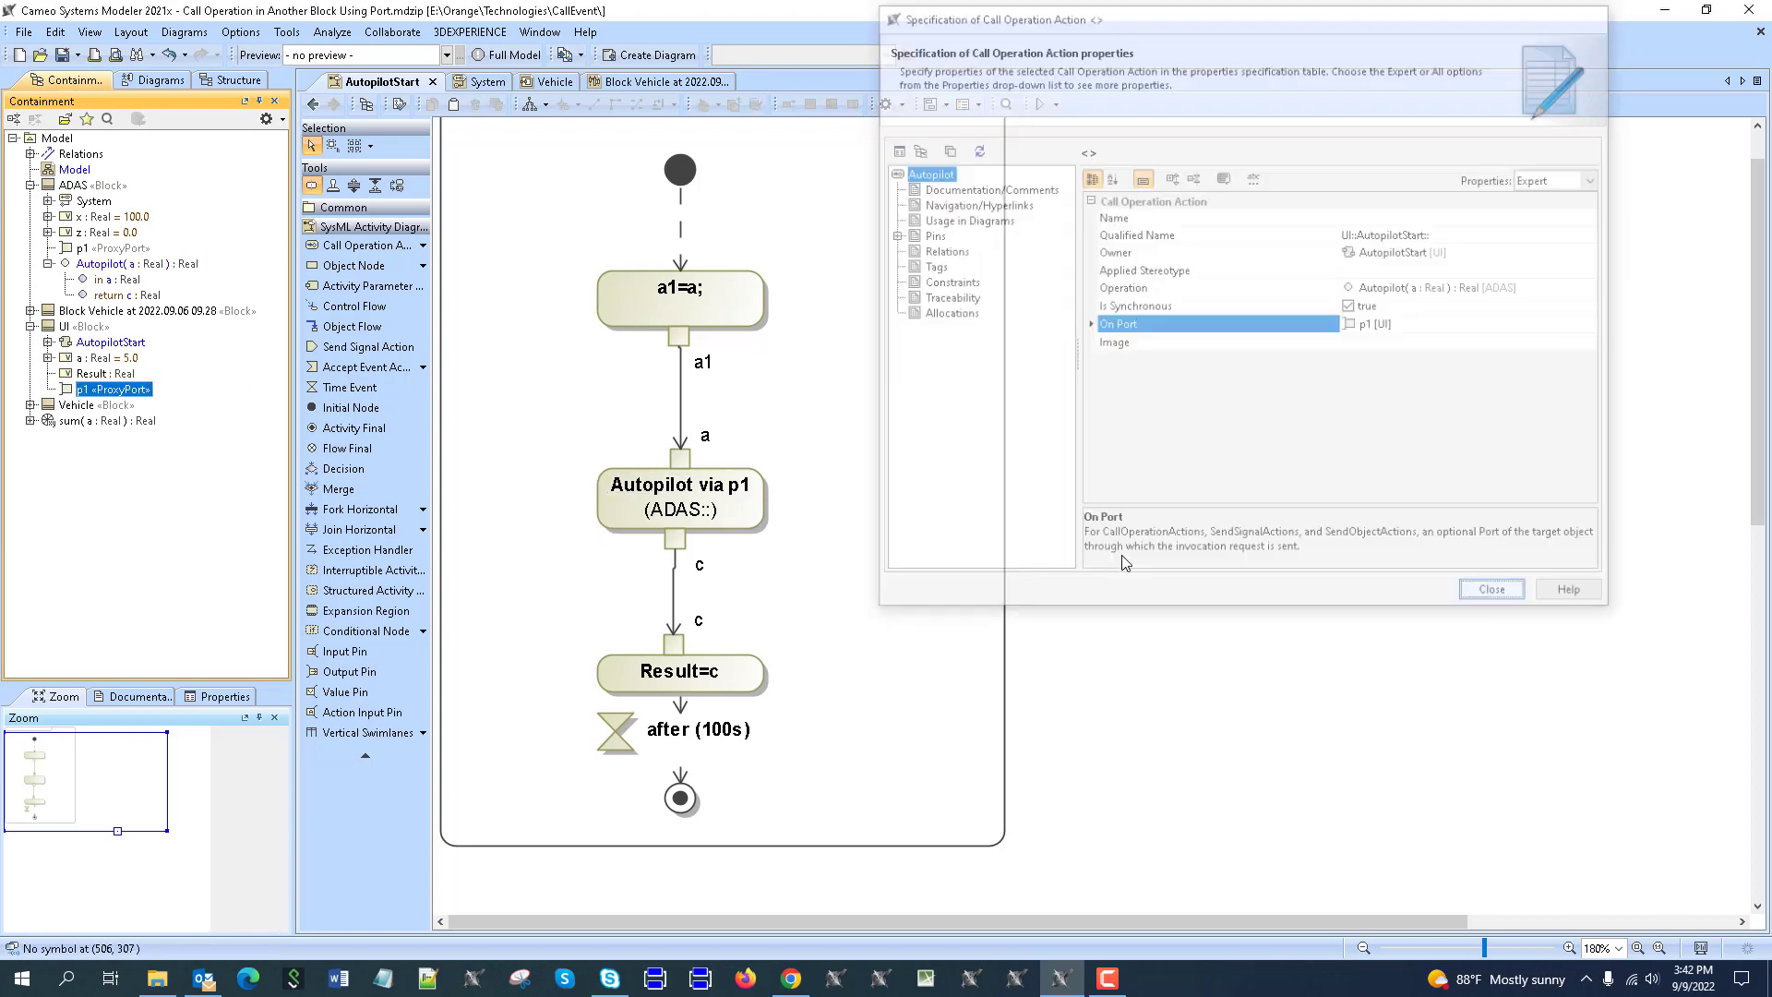
pyautogui.click(313, 104)
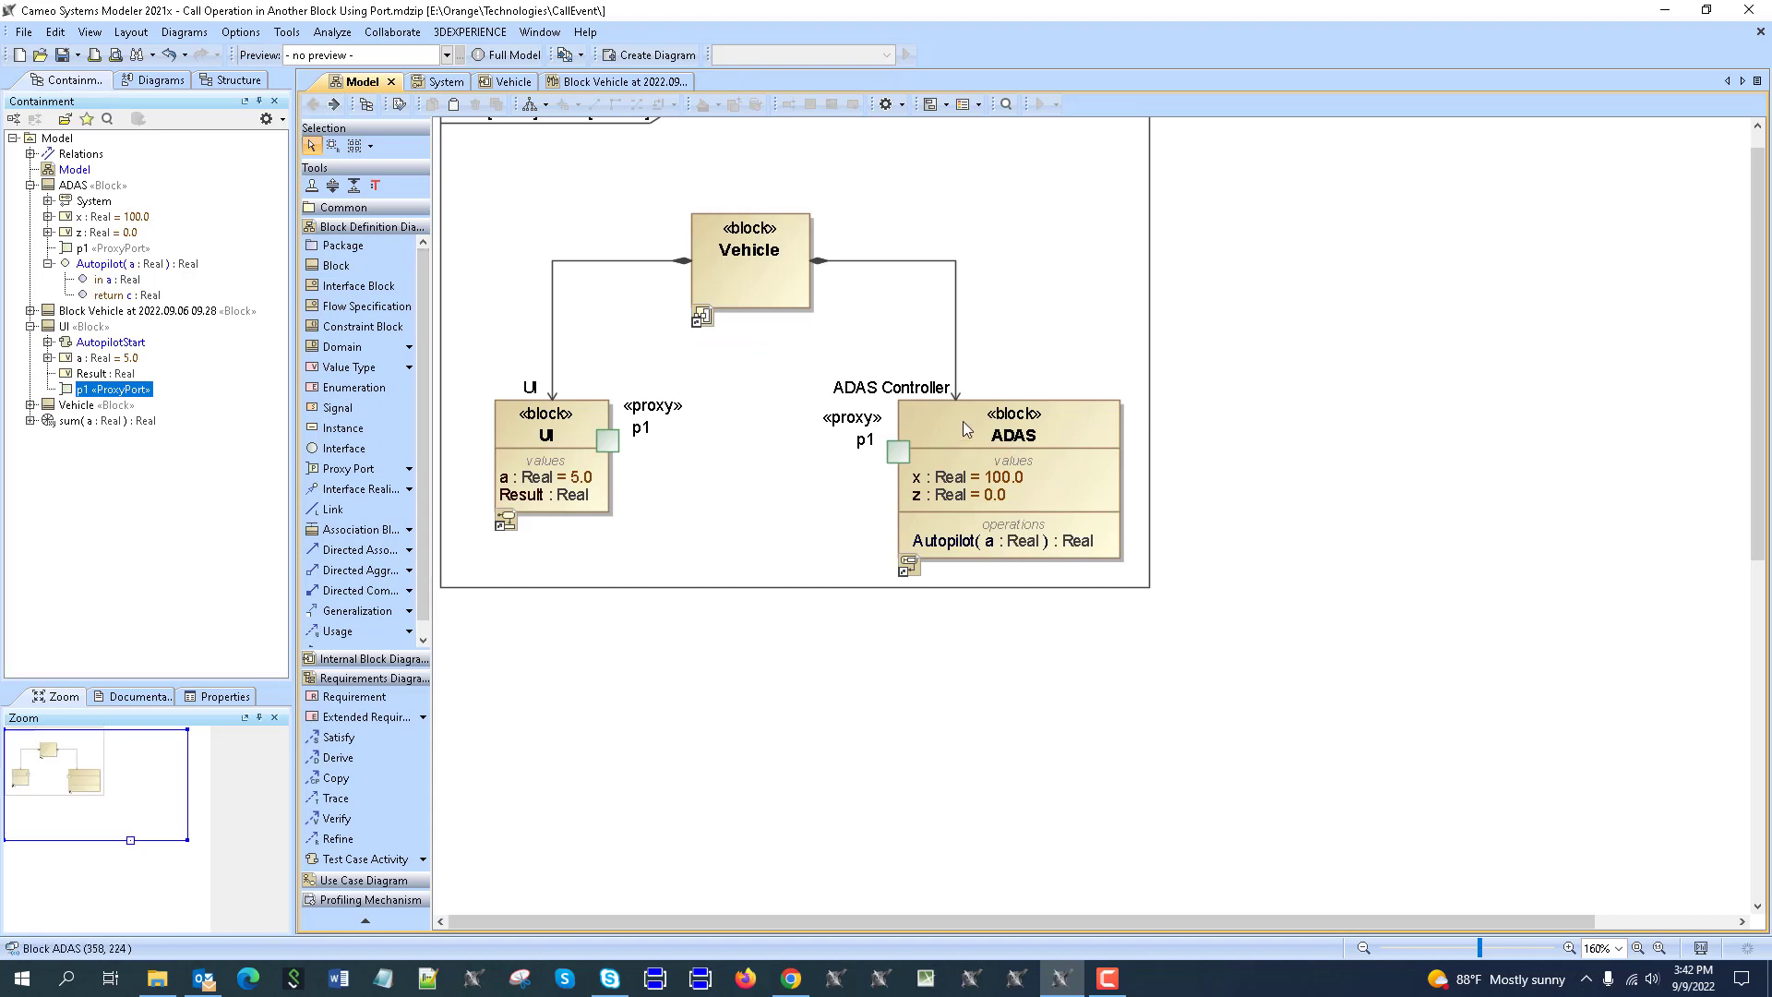
# Inspect the Autopilot operation and AutopilotStart activity specifications from the diagram and containment tree.
pyautogui.doubleClick(965, 544)
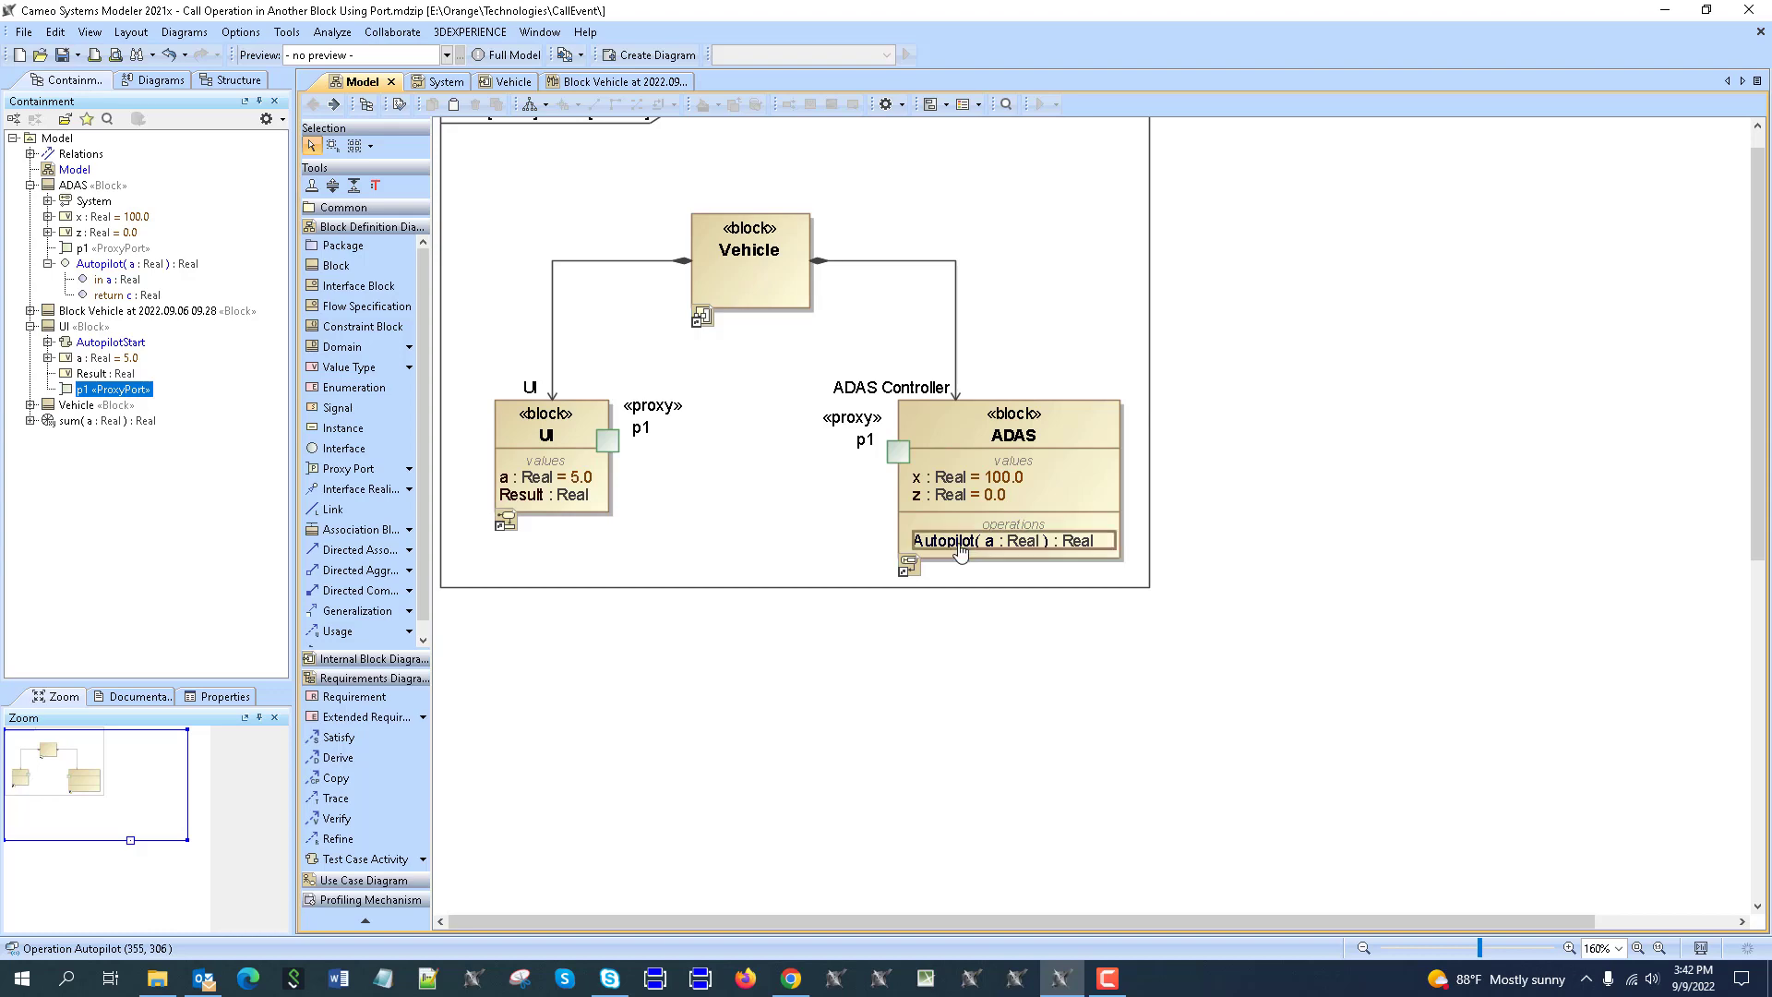
pyautogui.click(1492, 594)
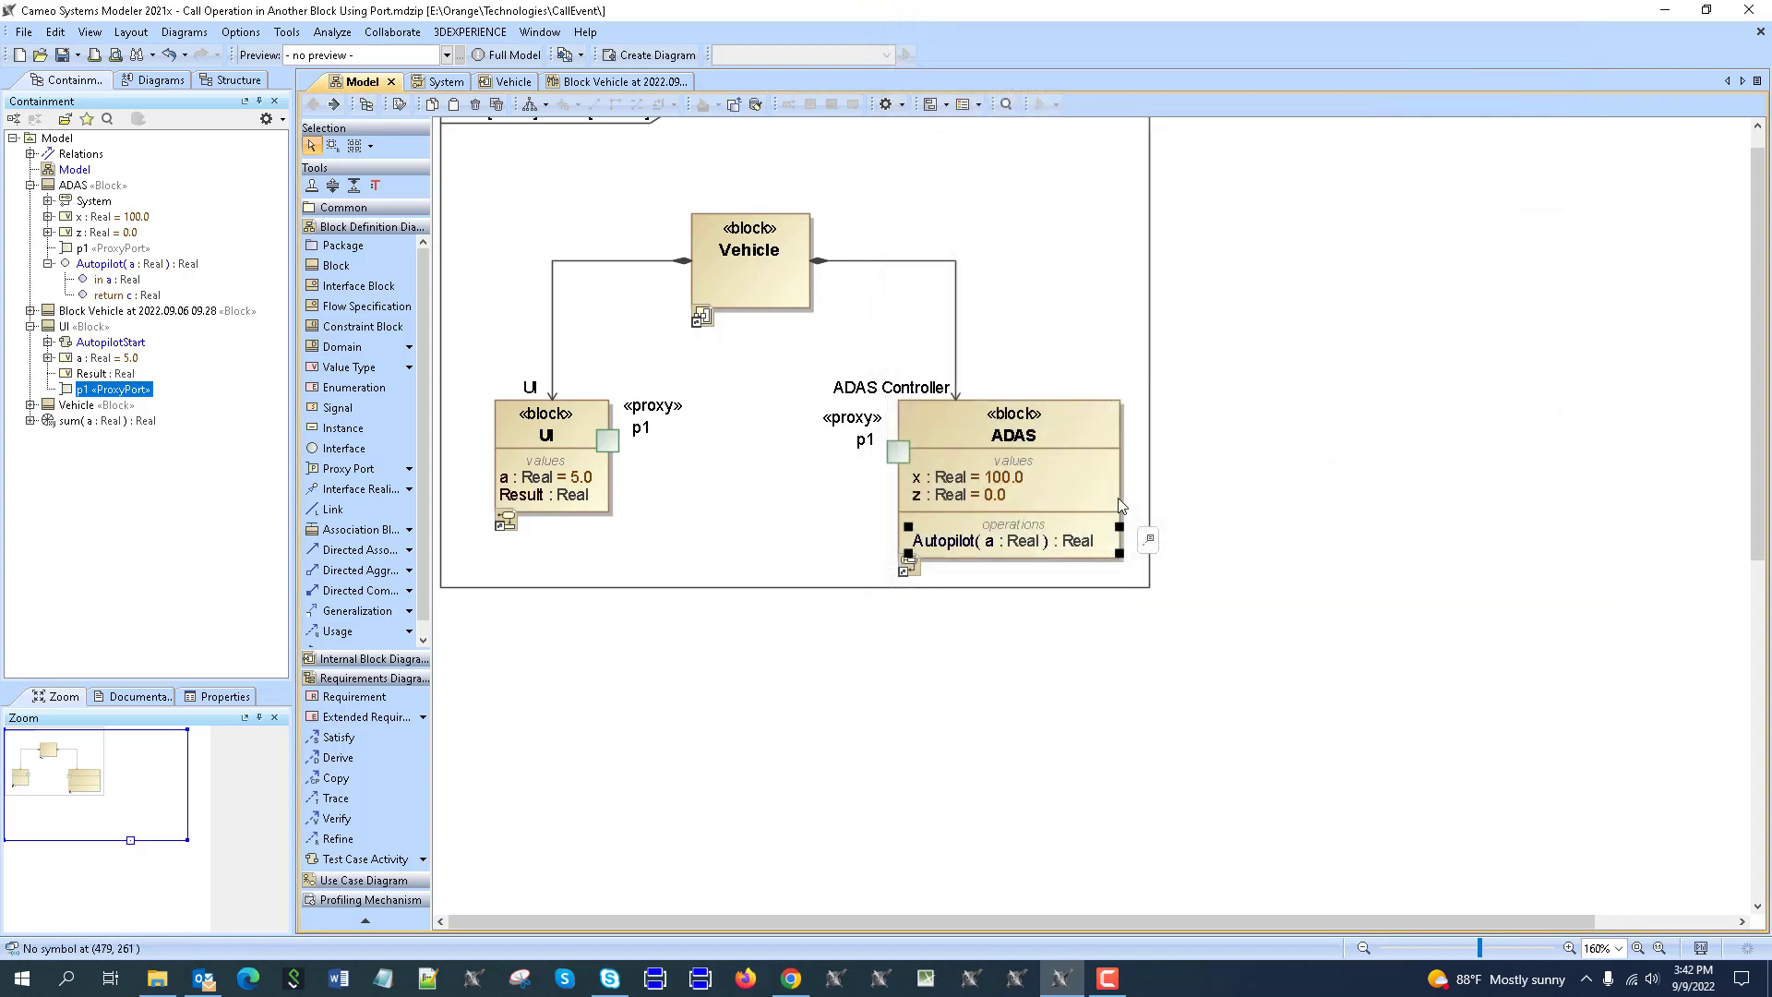
pyautogui.click(48, 343)
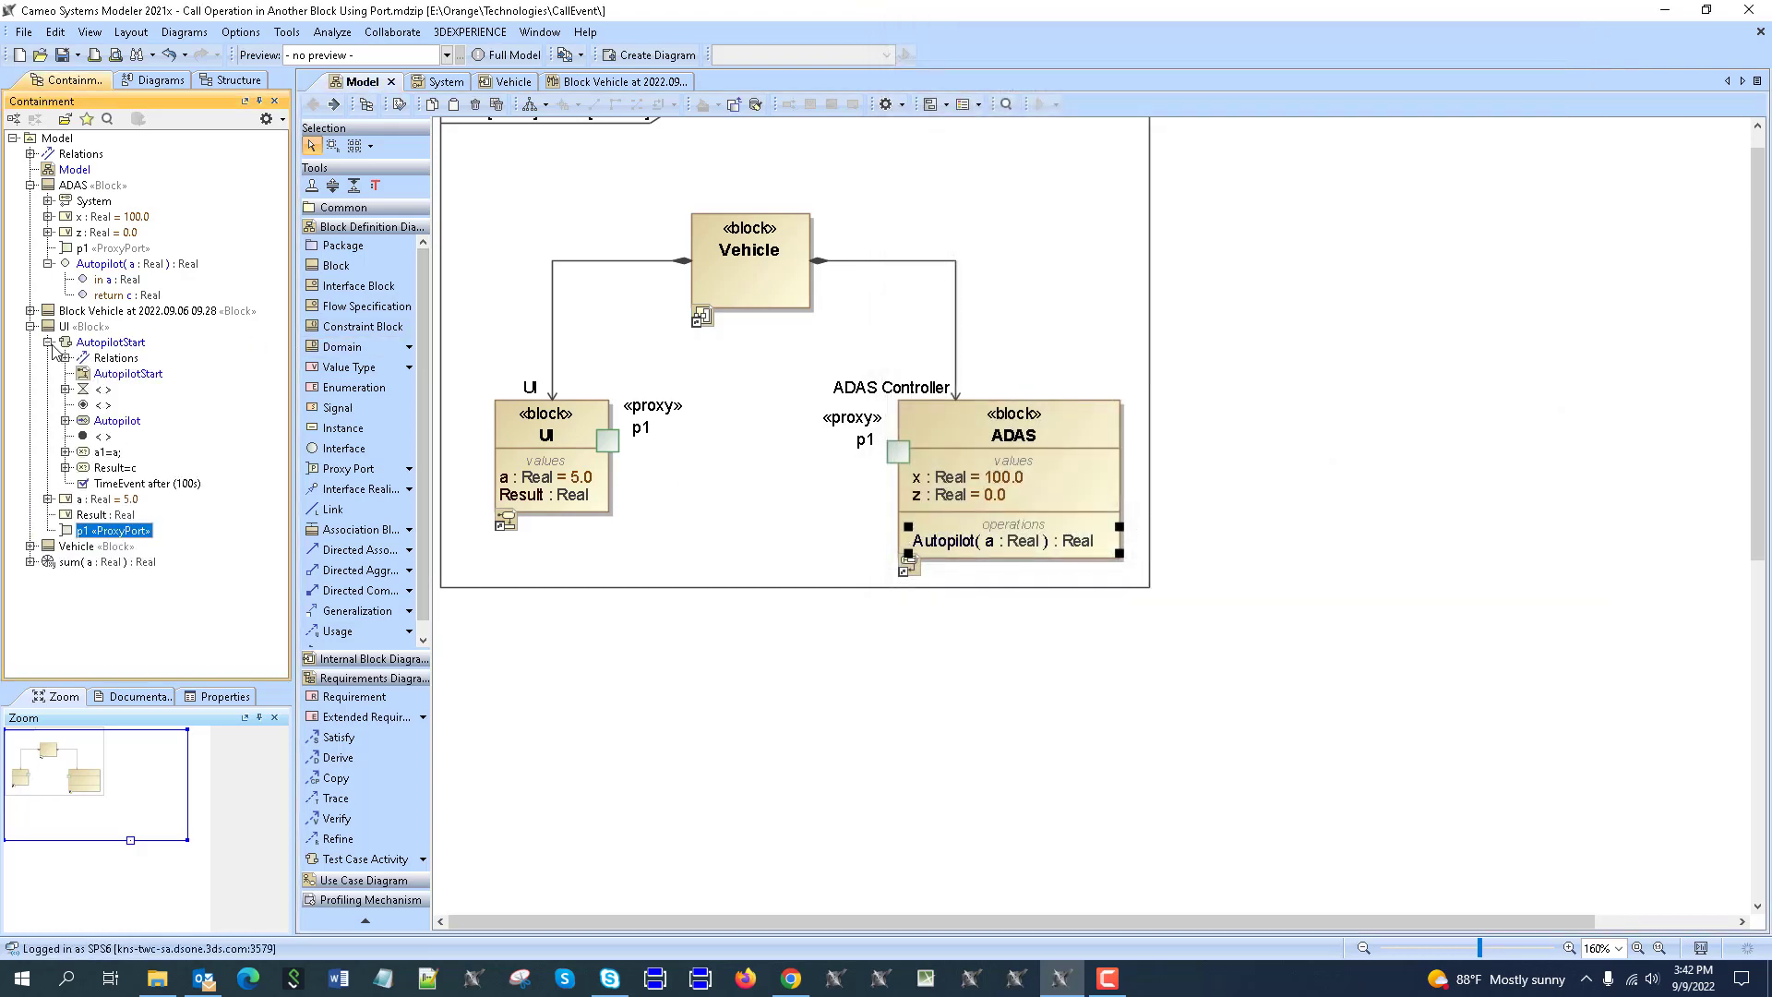
pyautogui.rightClick(80, 348)
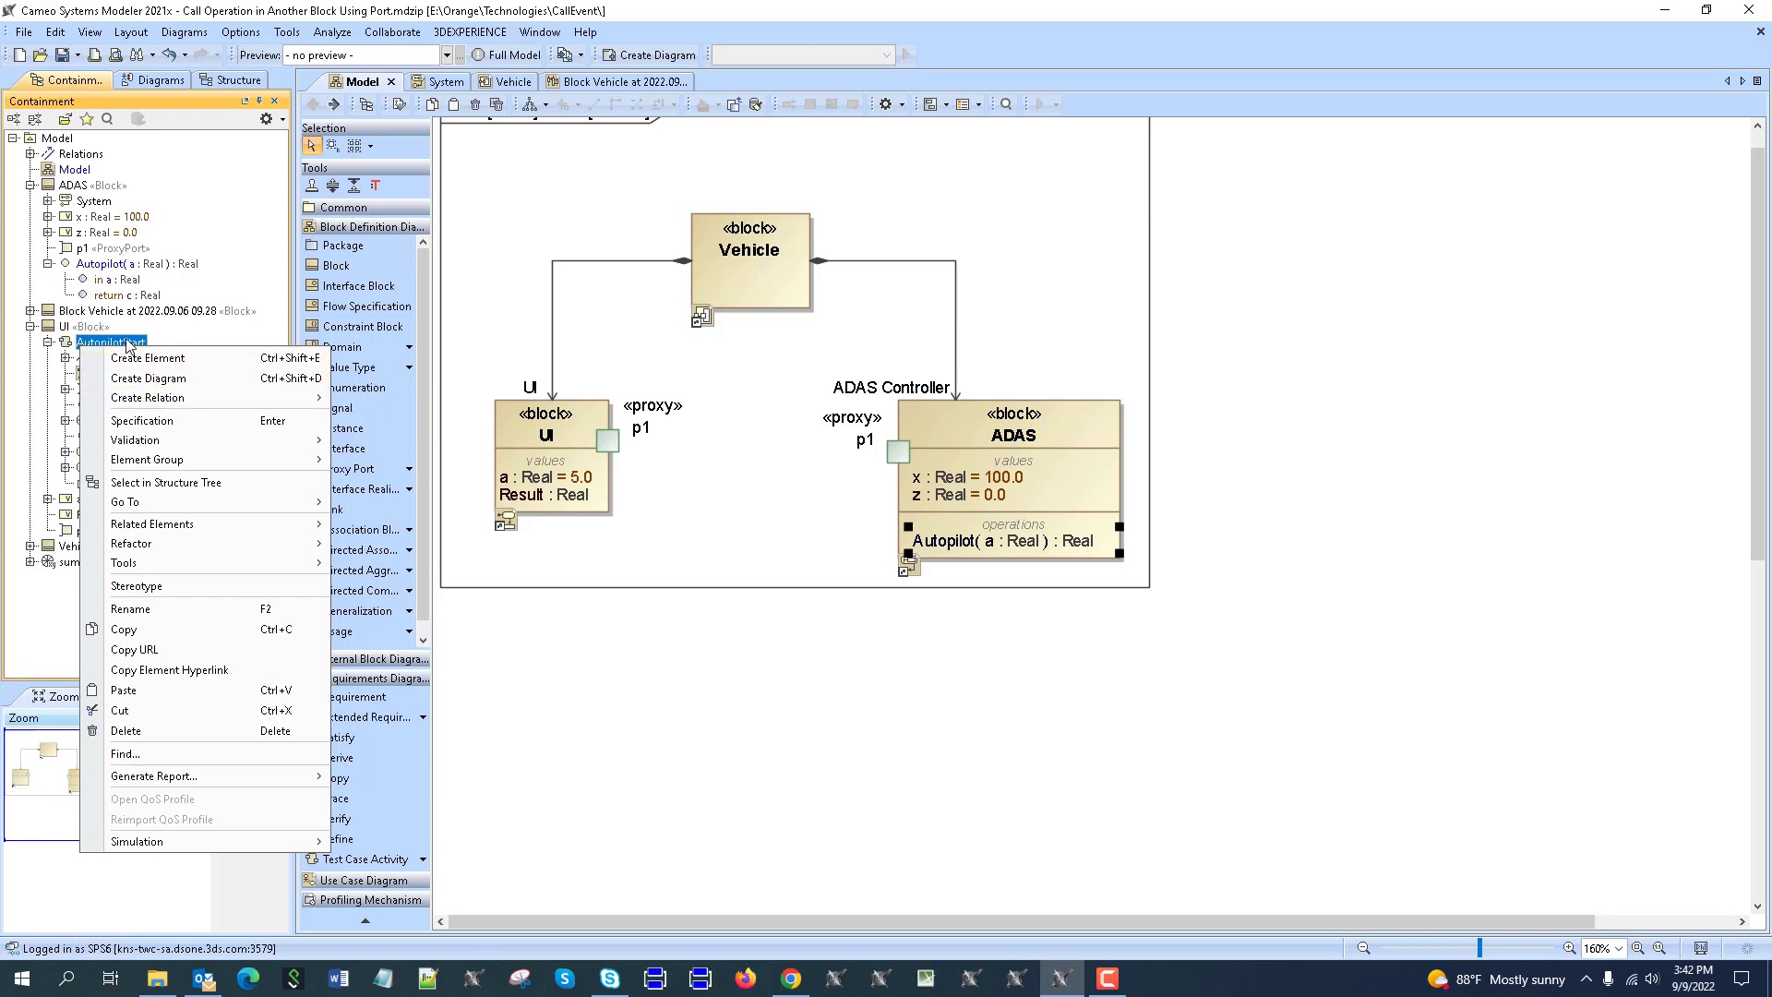
pyautogui.click(153, 426)
pyautogui.click(1491, 603)
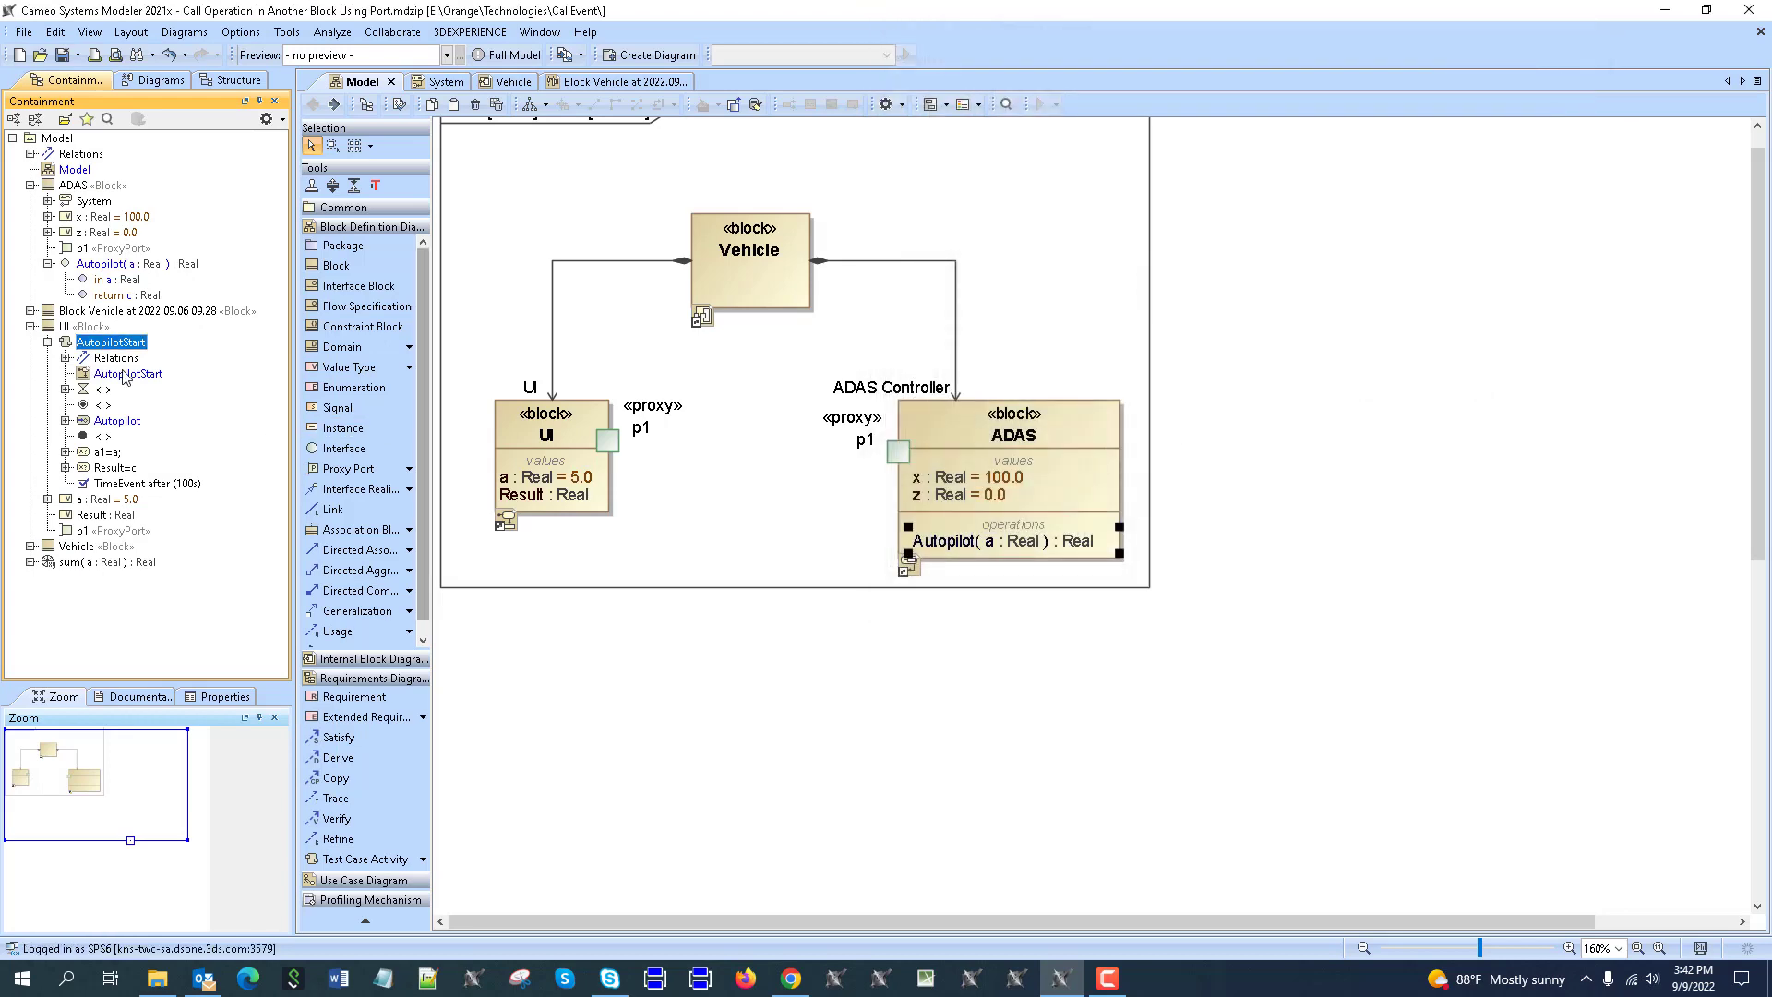
pyautogui.click(31, 326)
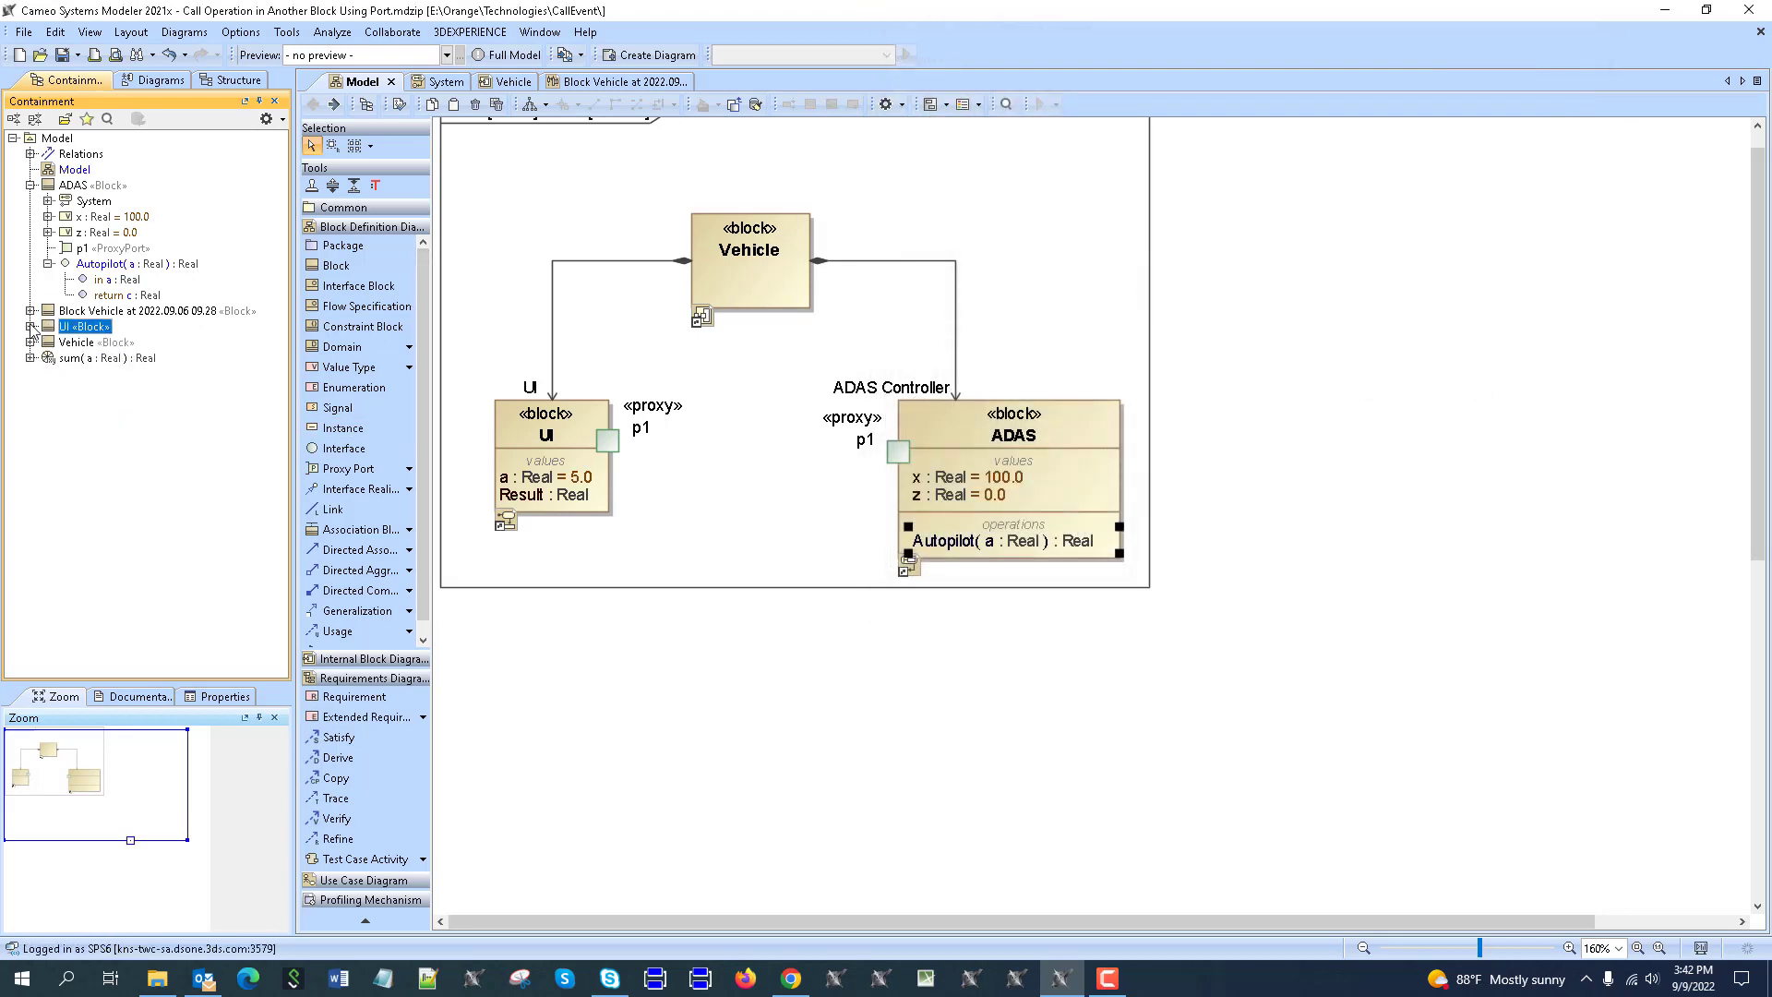
pyautogui.rightClick(90, 264)
pyautogui.moveTo(217, 334)
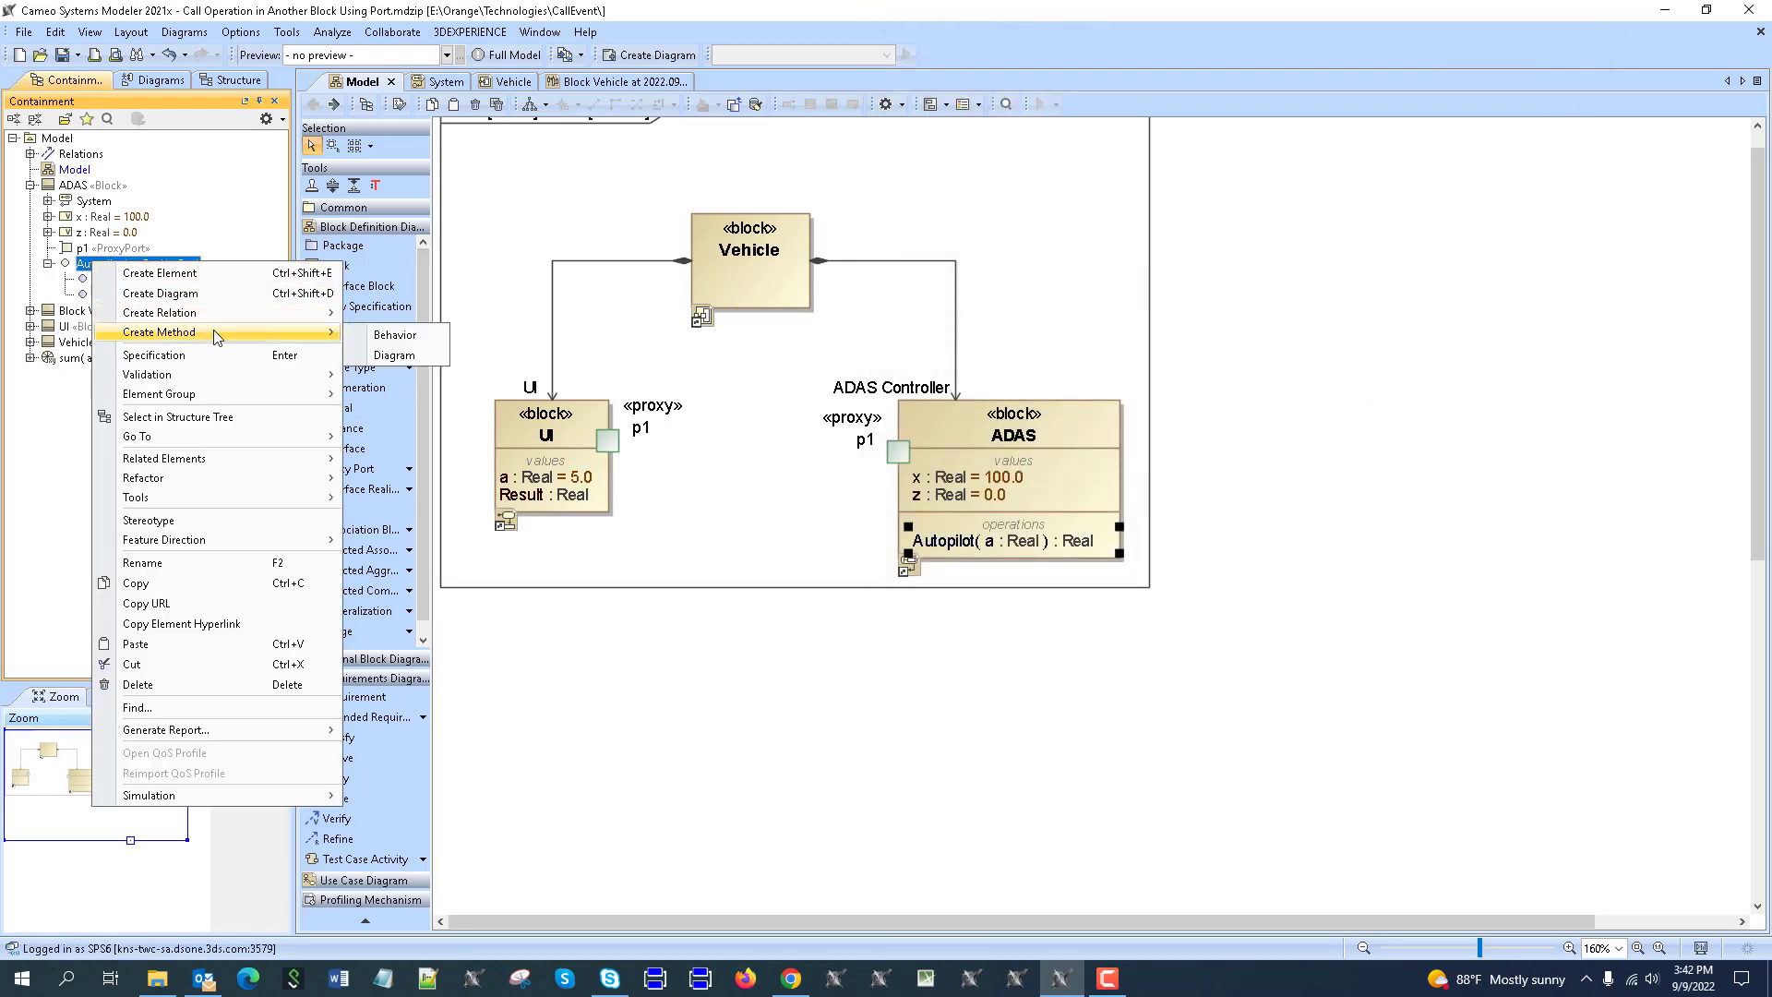
pyautogui.click(79, 265)
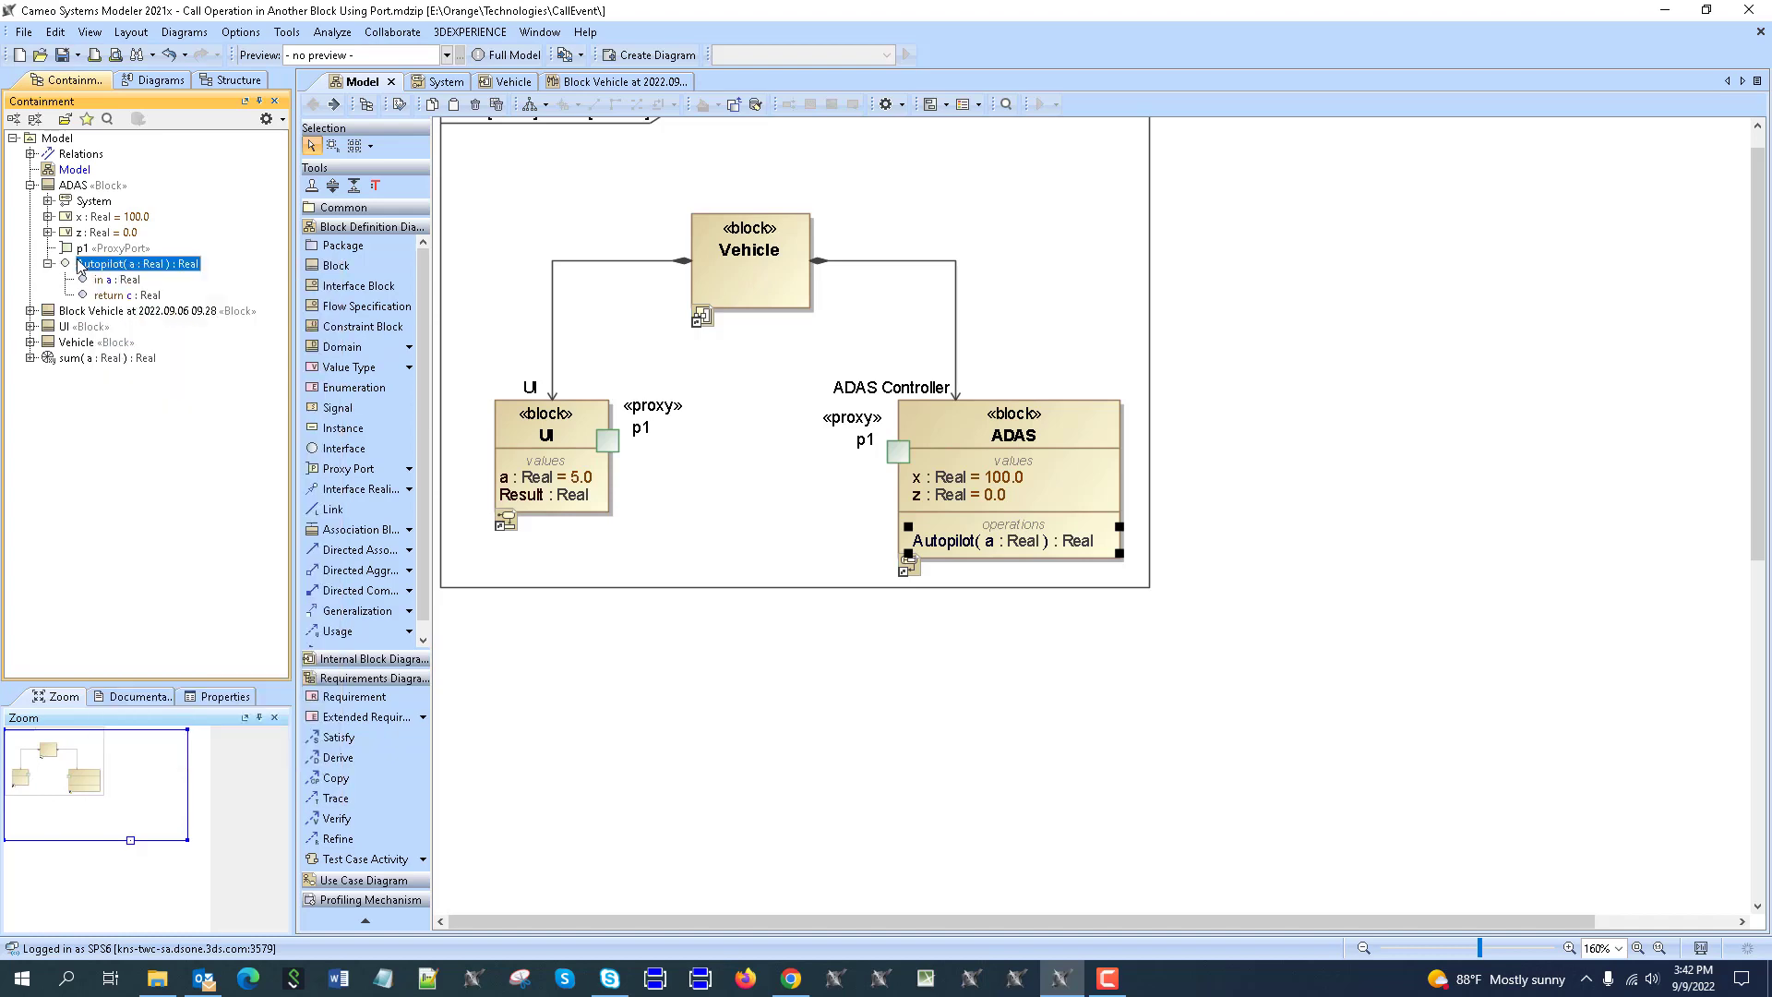
# View the Autopilot operation's standard properties with method sum, and expand sum to see parameters a and c.
pyautogui.doubleClick(102, 265)
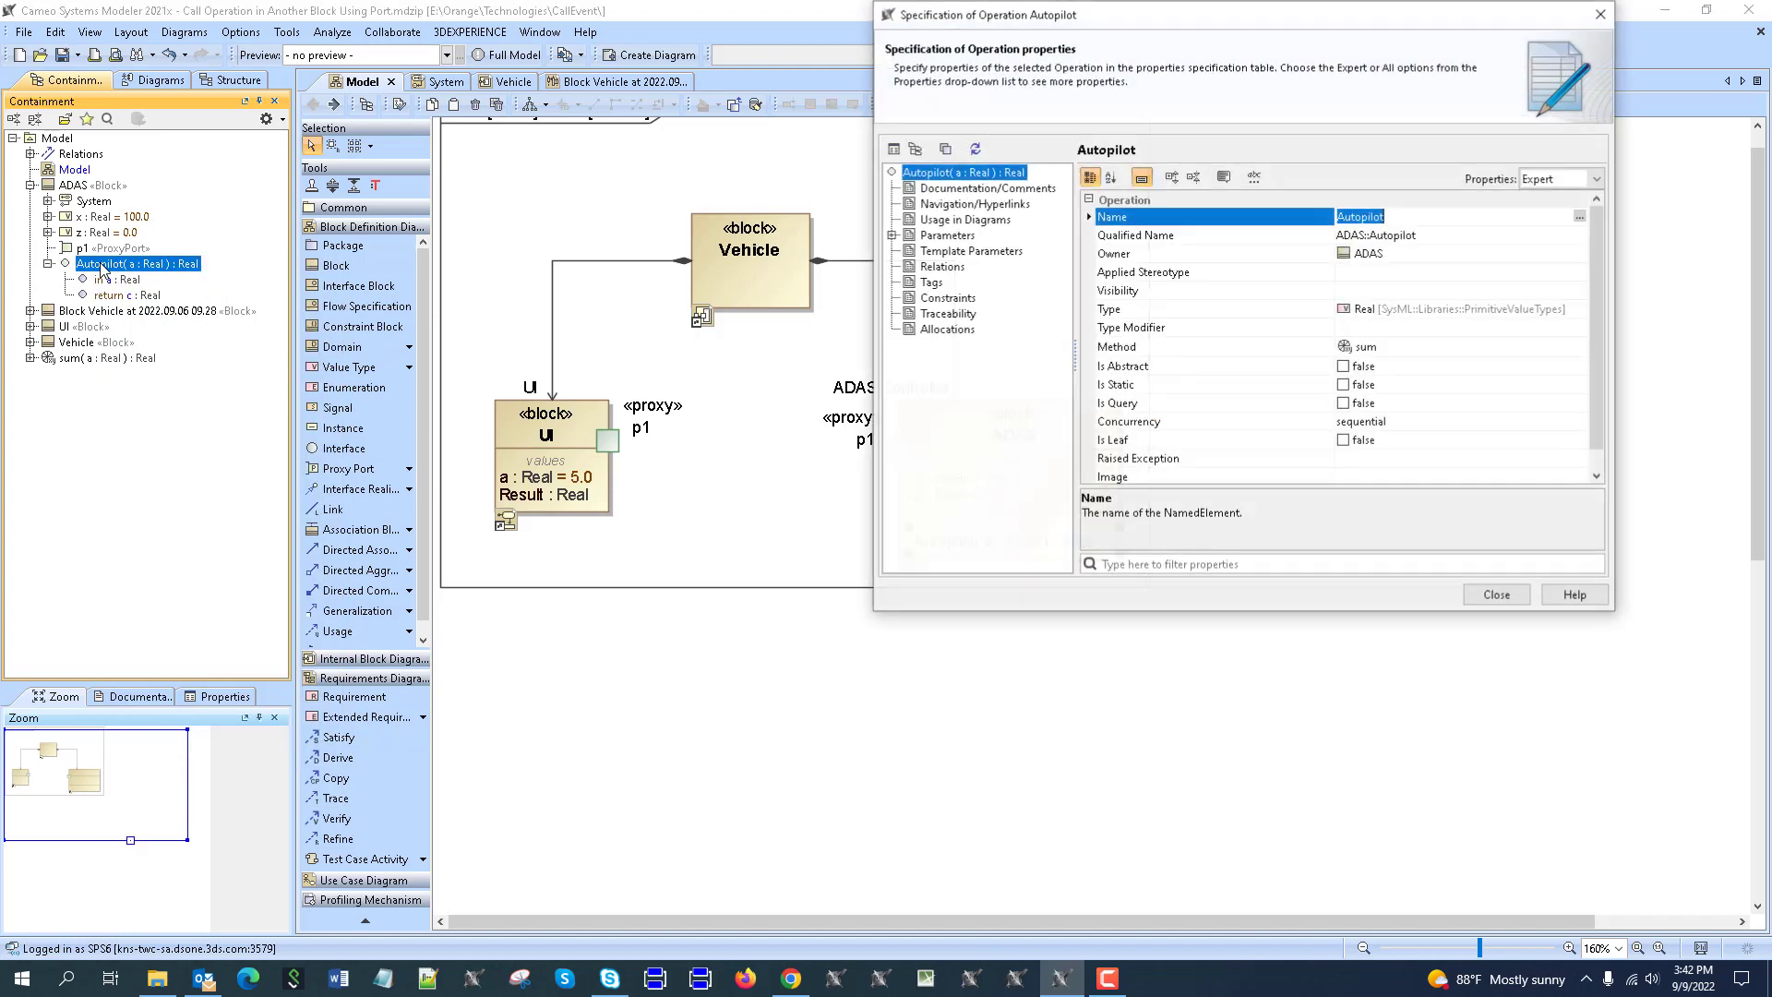
pyautogui.click(1523, 180)
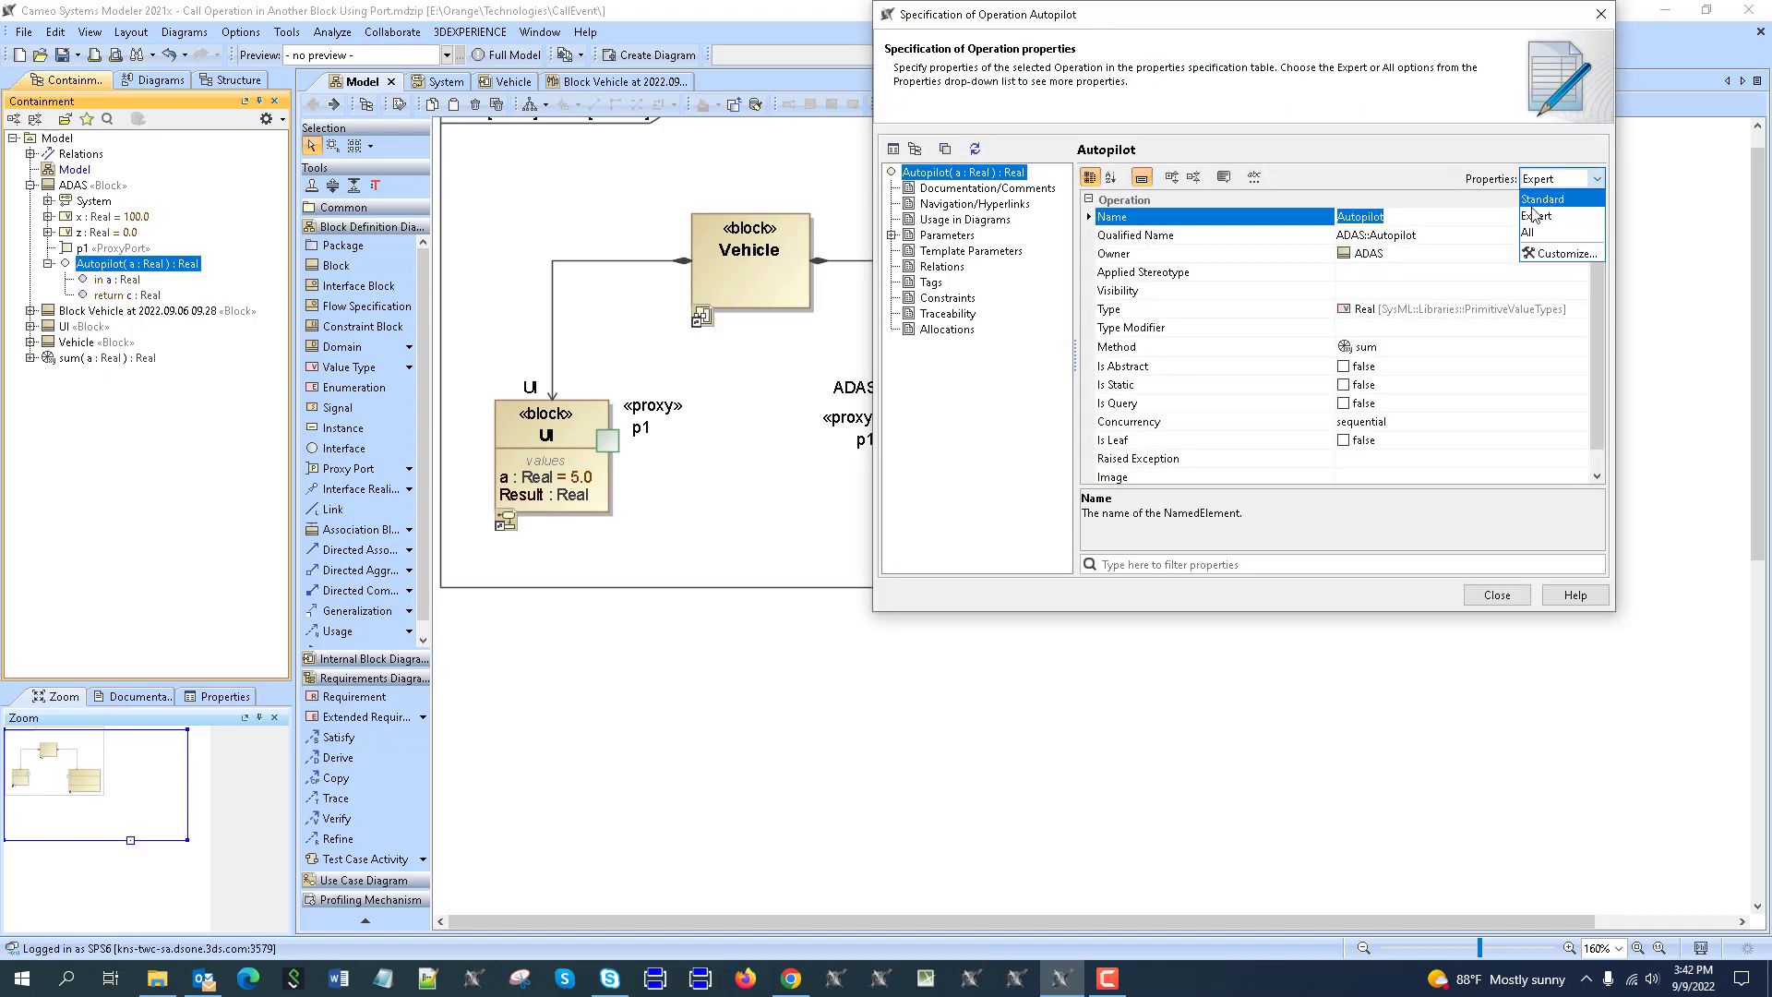
pyautogui.click(1534, 205)
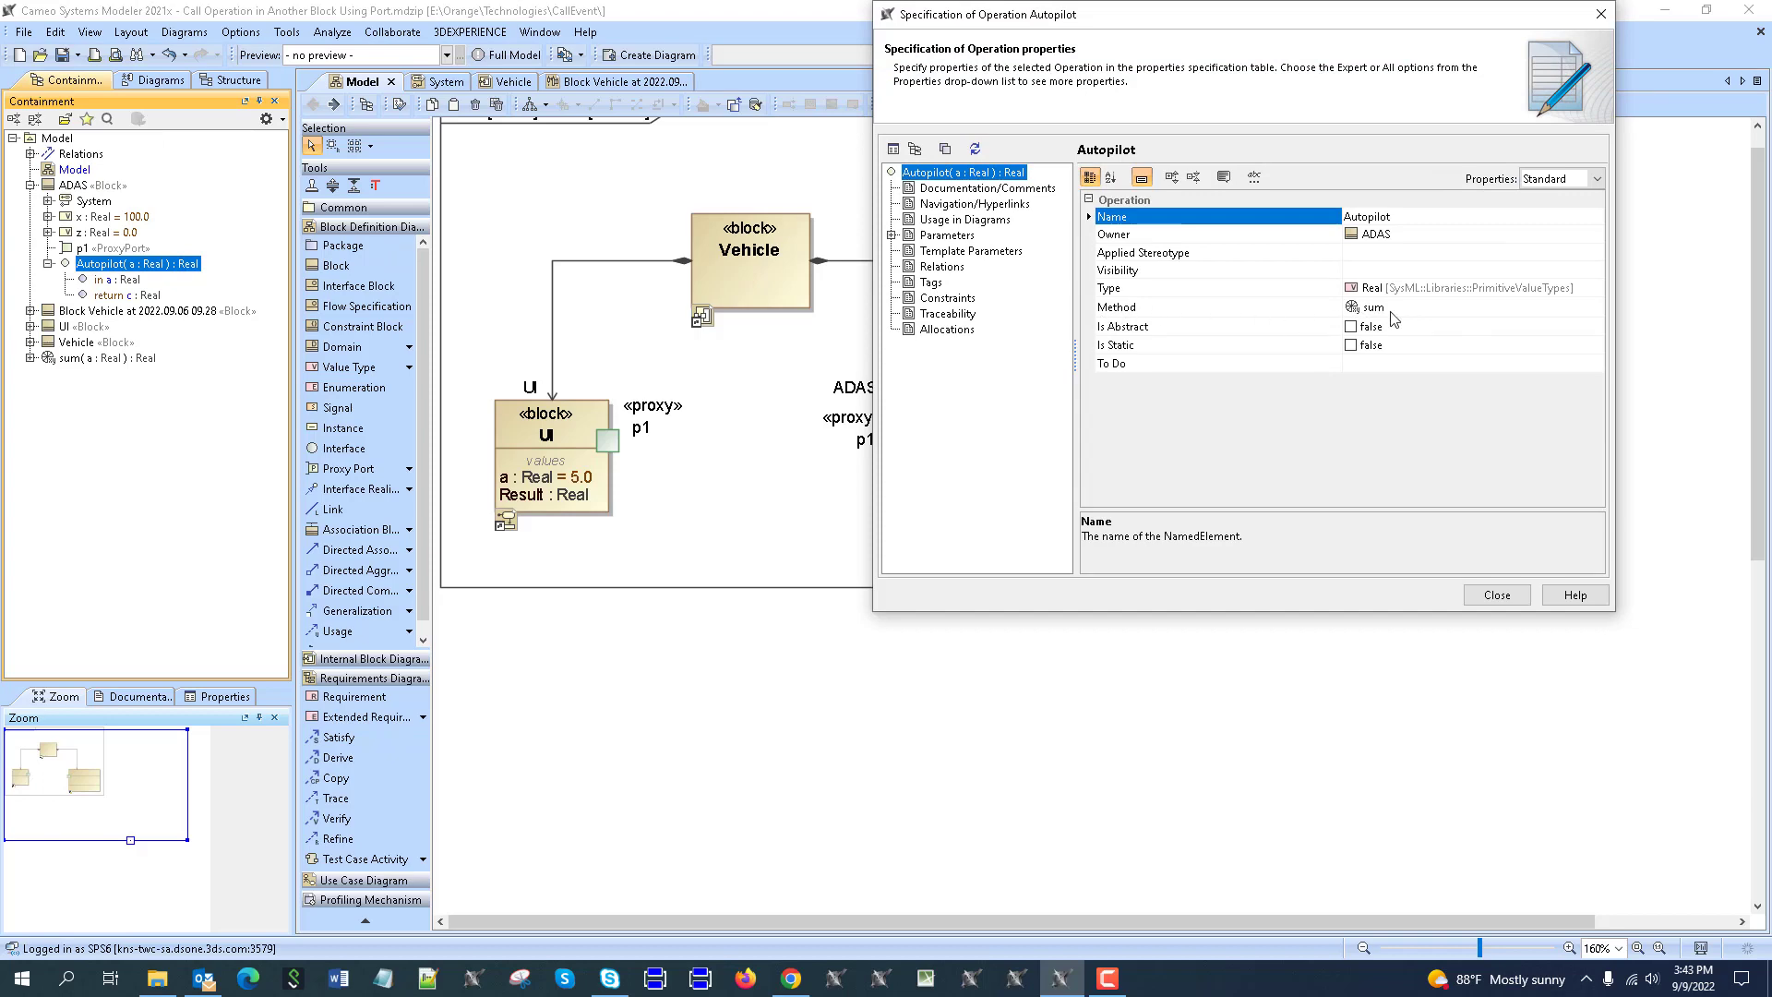
pyautogui.click(30, 359)
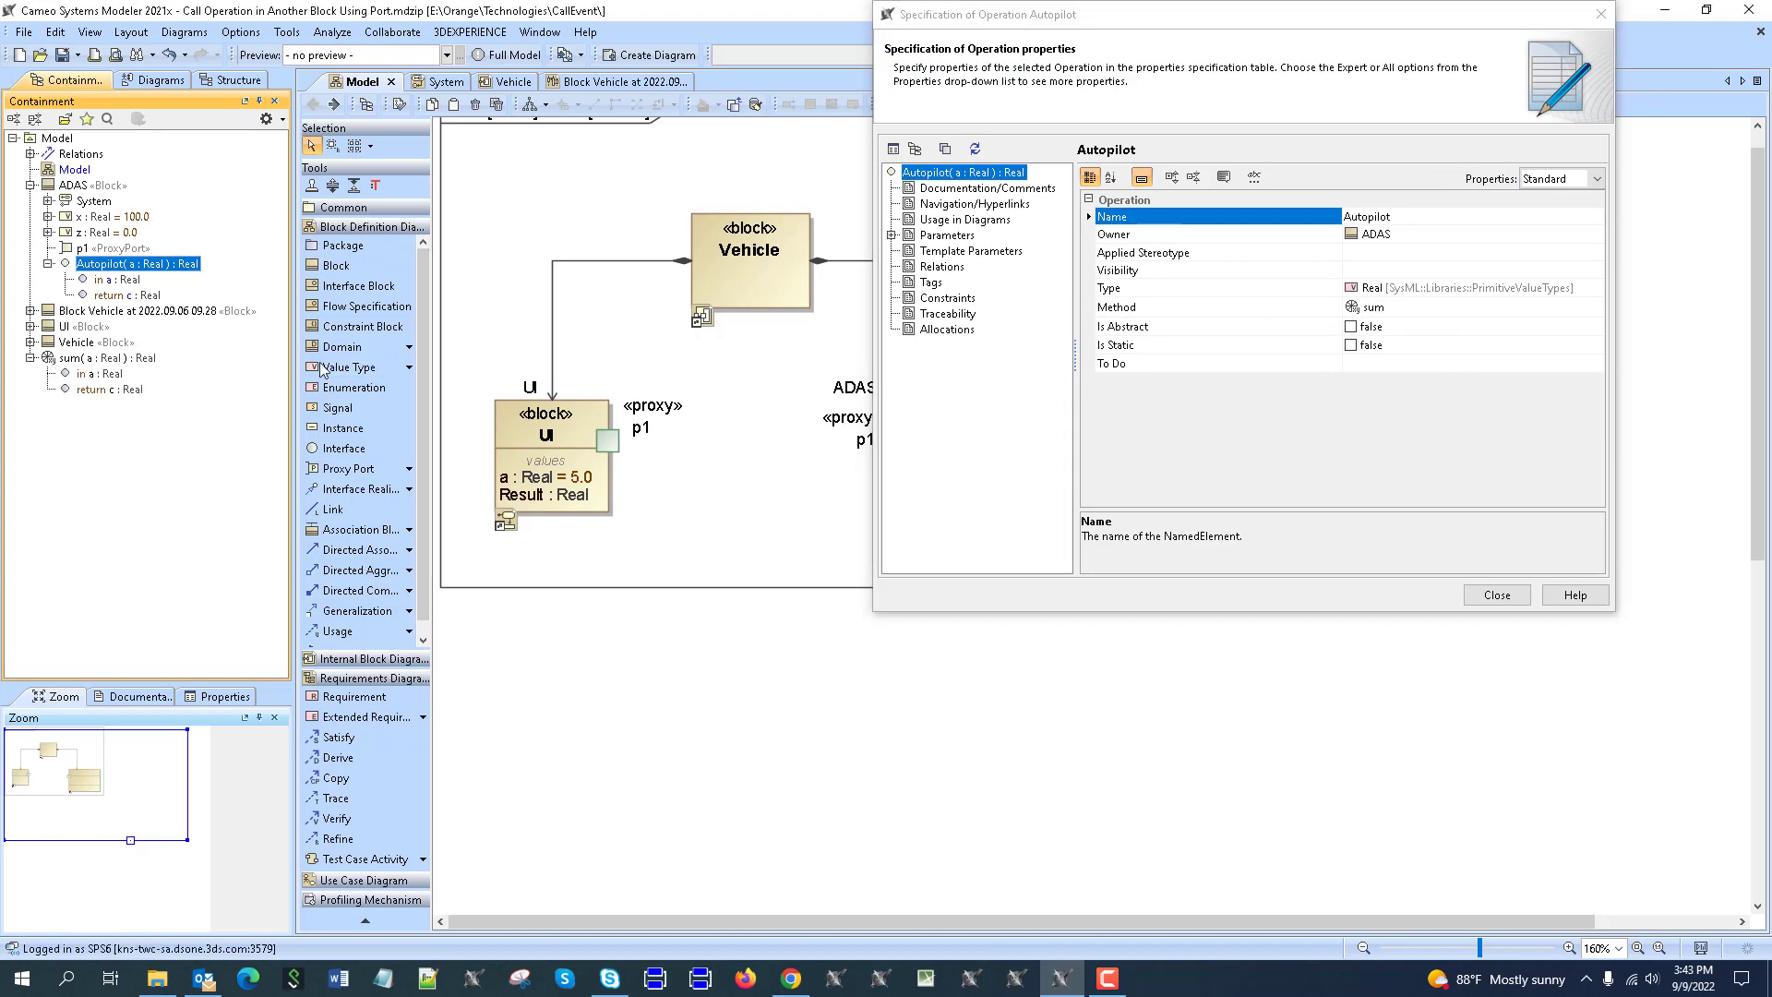
pyautogui.click(1601, 14)
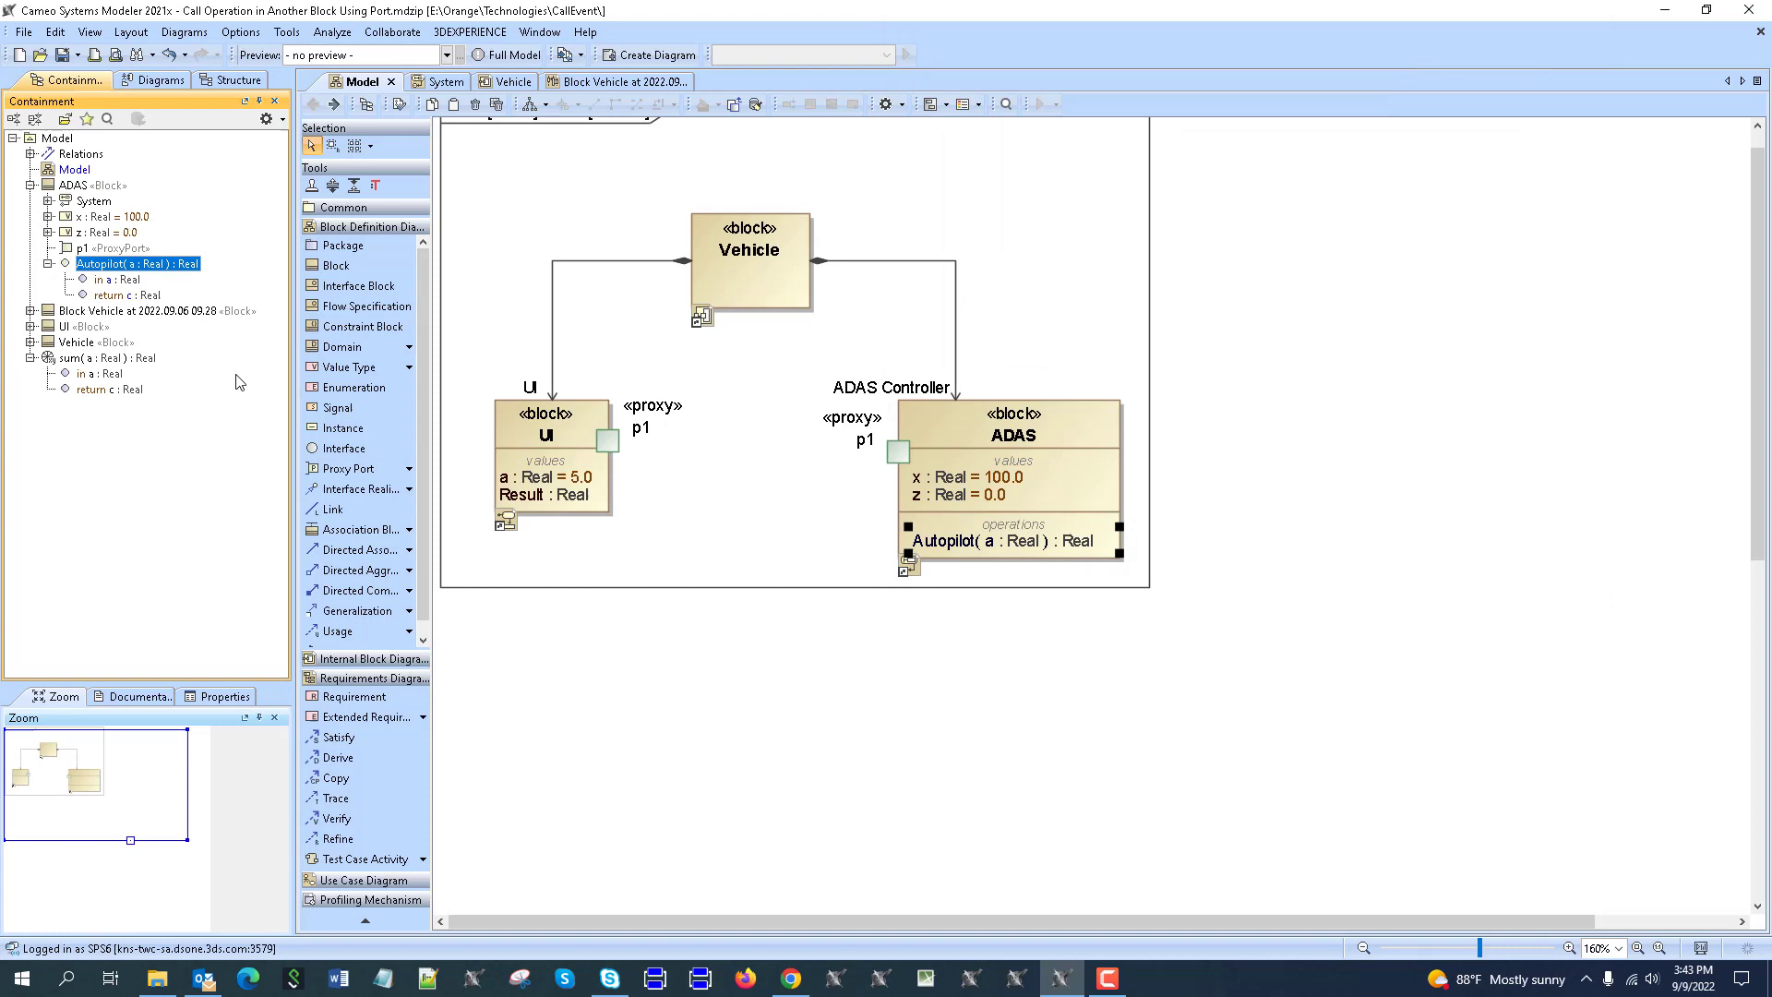
pyautogui.doubleClick(76, 359)
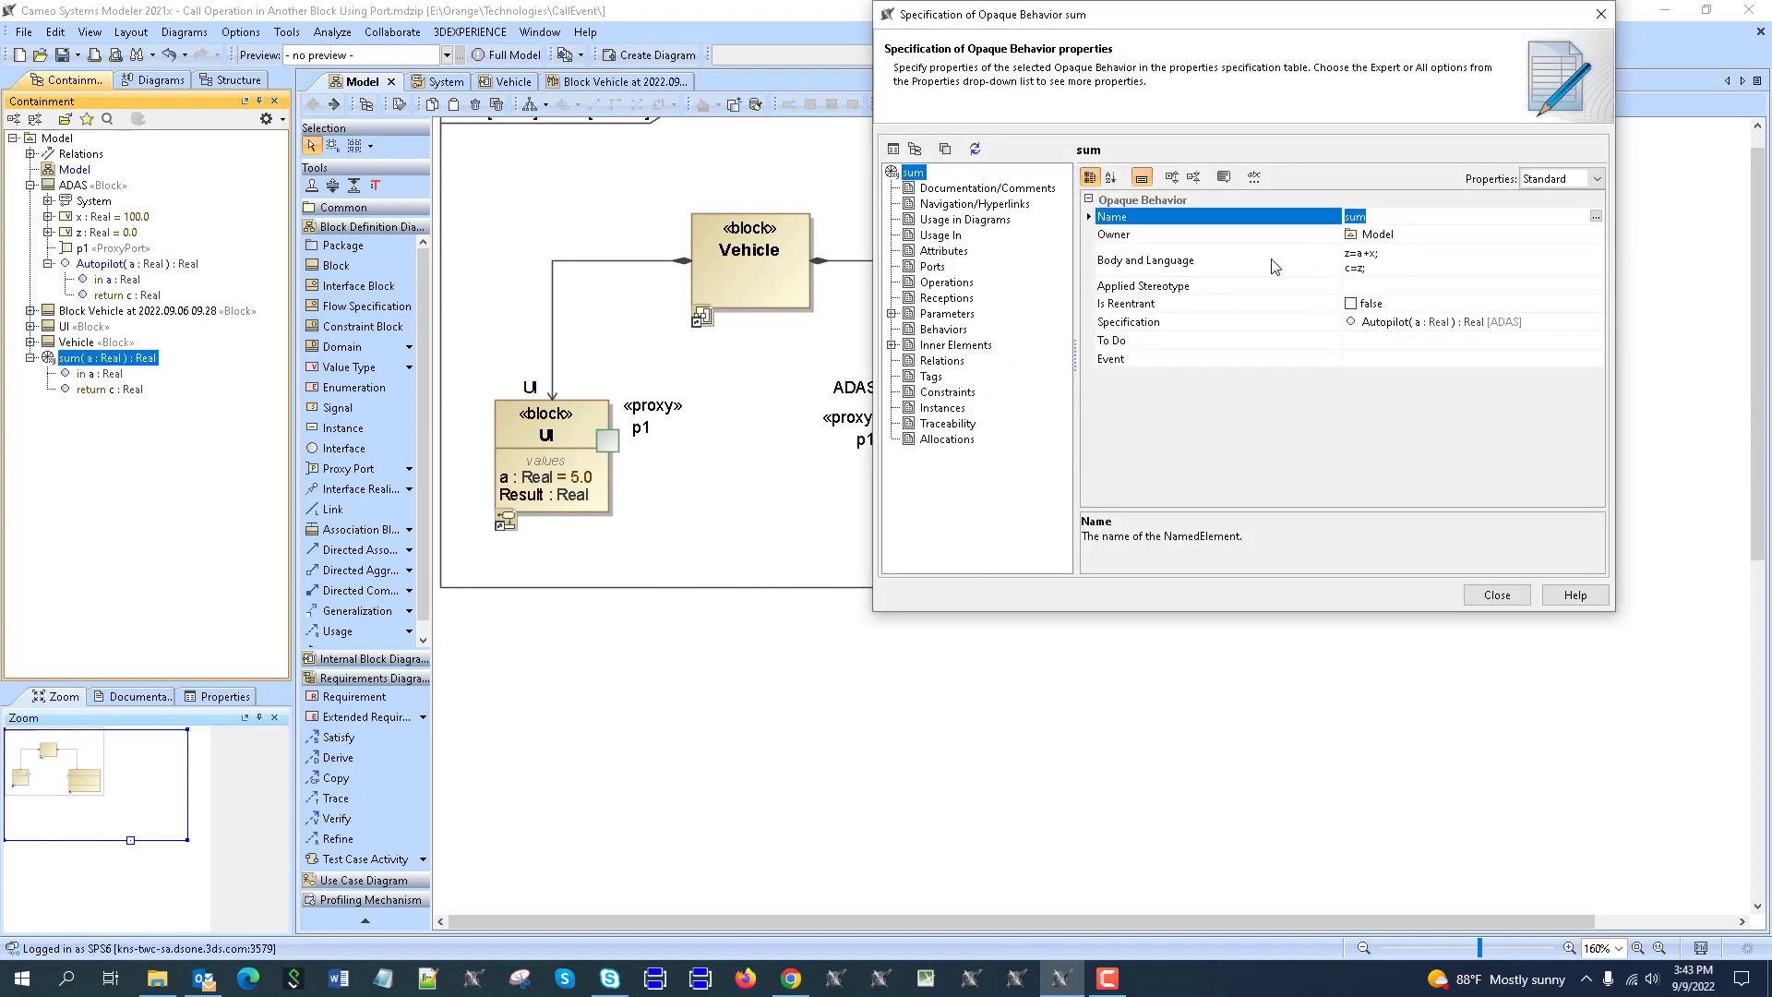
pyautogui.moveTo(1340, 35); pyautogui.dragTo(1521, 145)
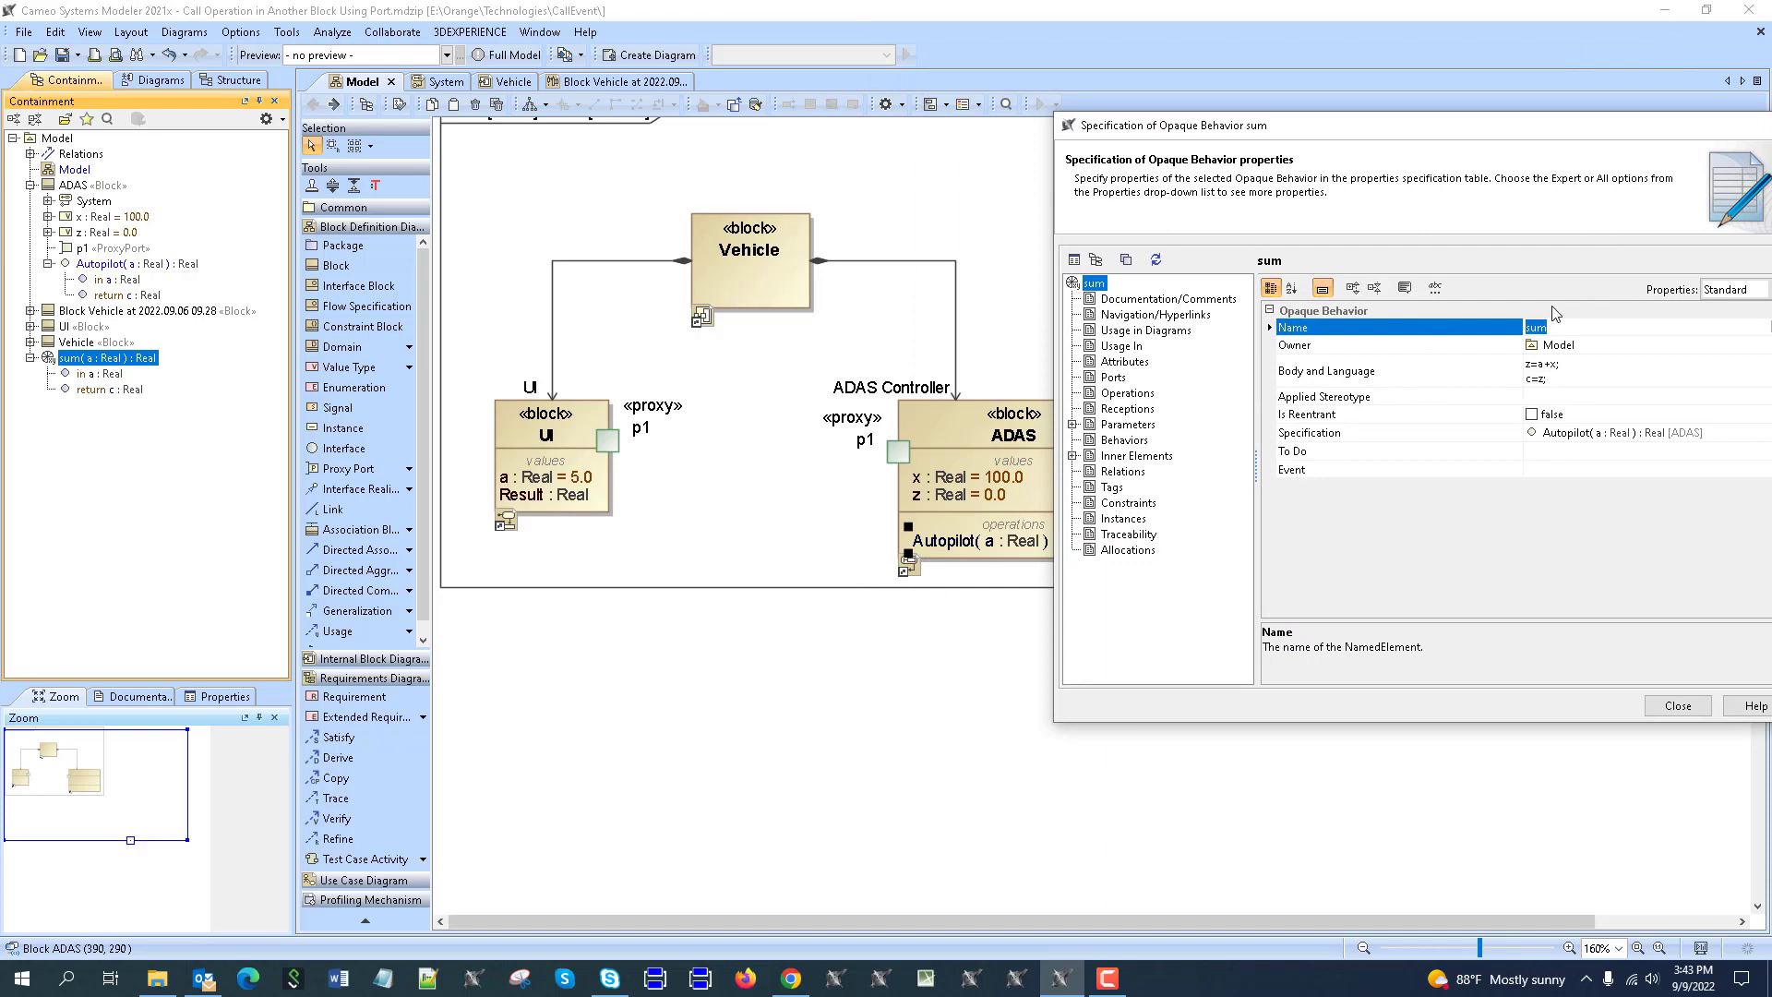
pyautogui.moveTo(1548, 145); pyautogui.dragTo(1507, 126)
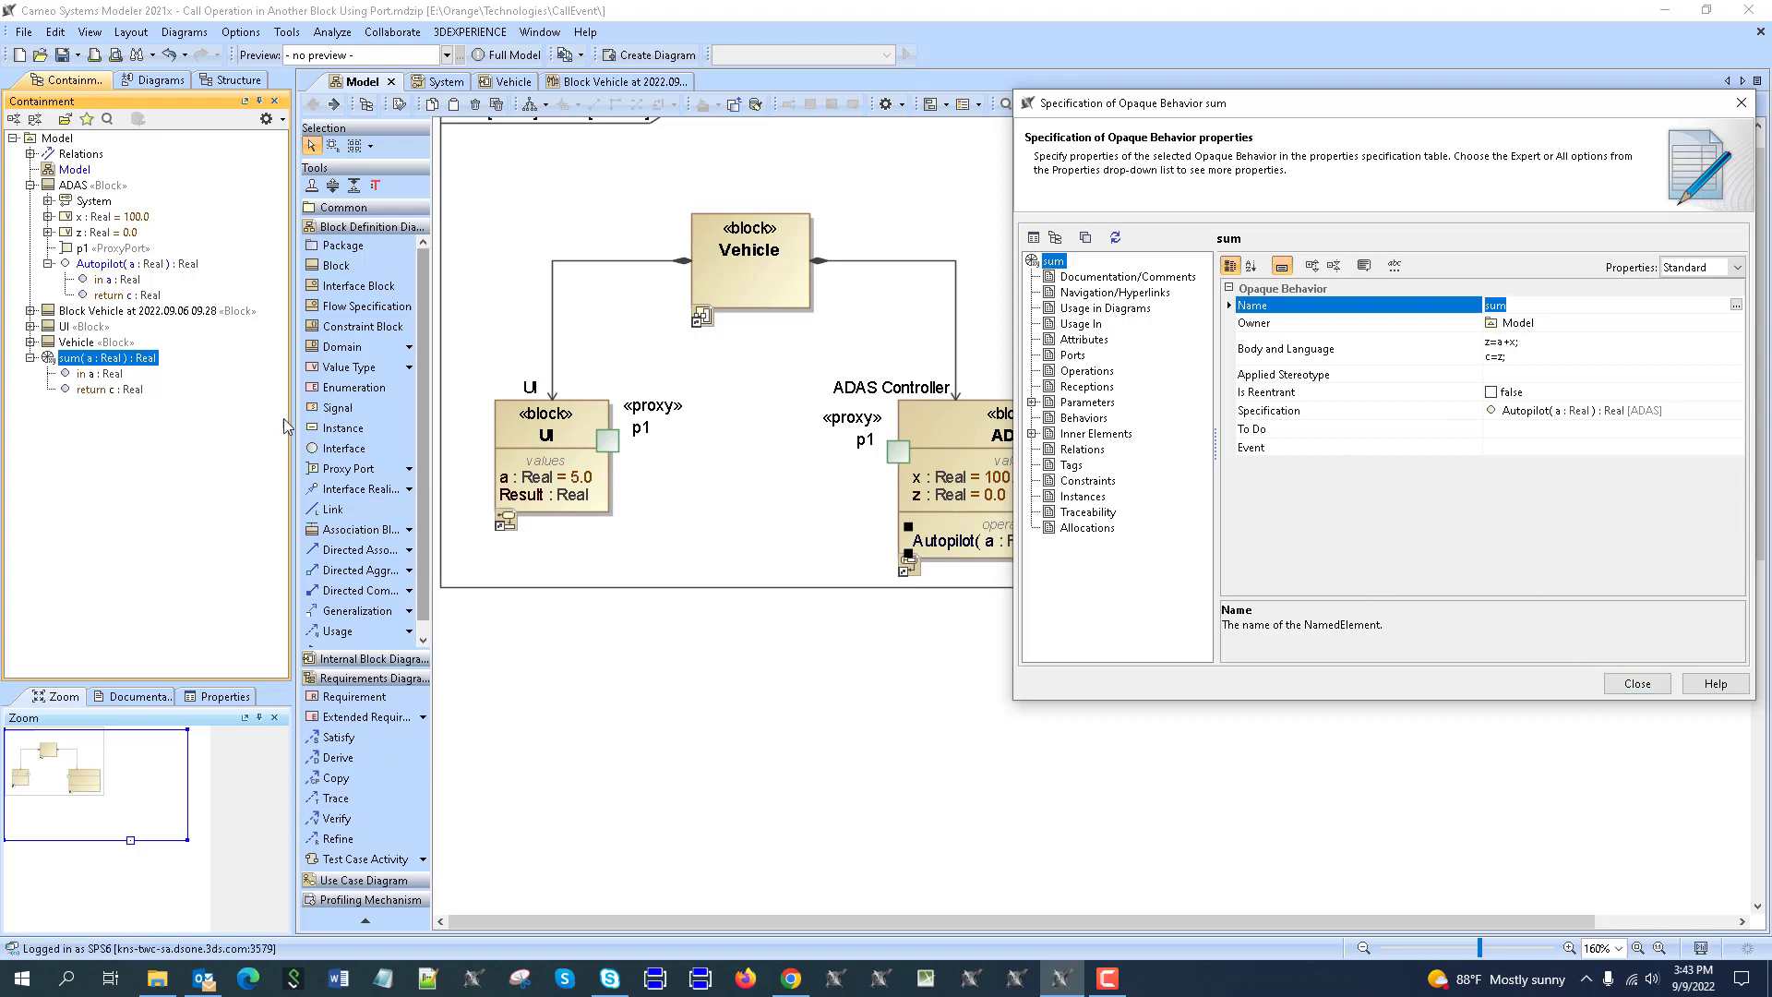
pyautogui.click(1637, 683)
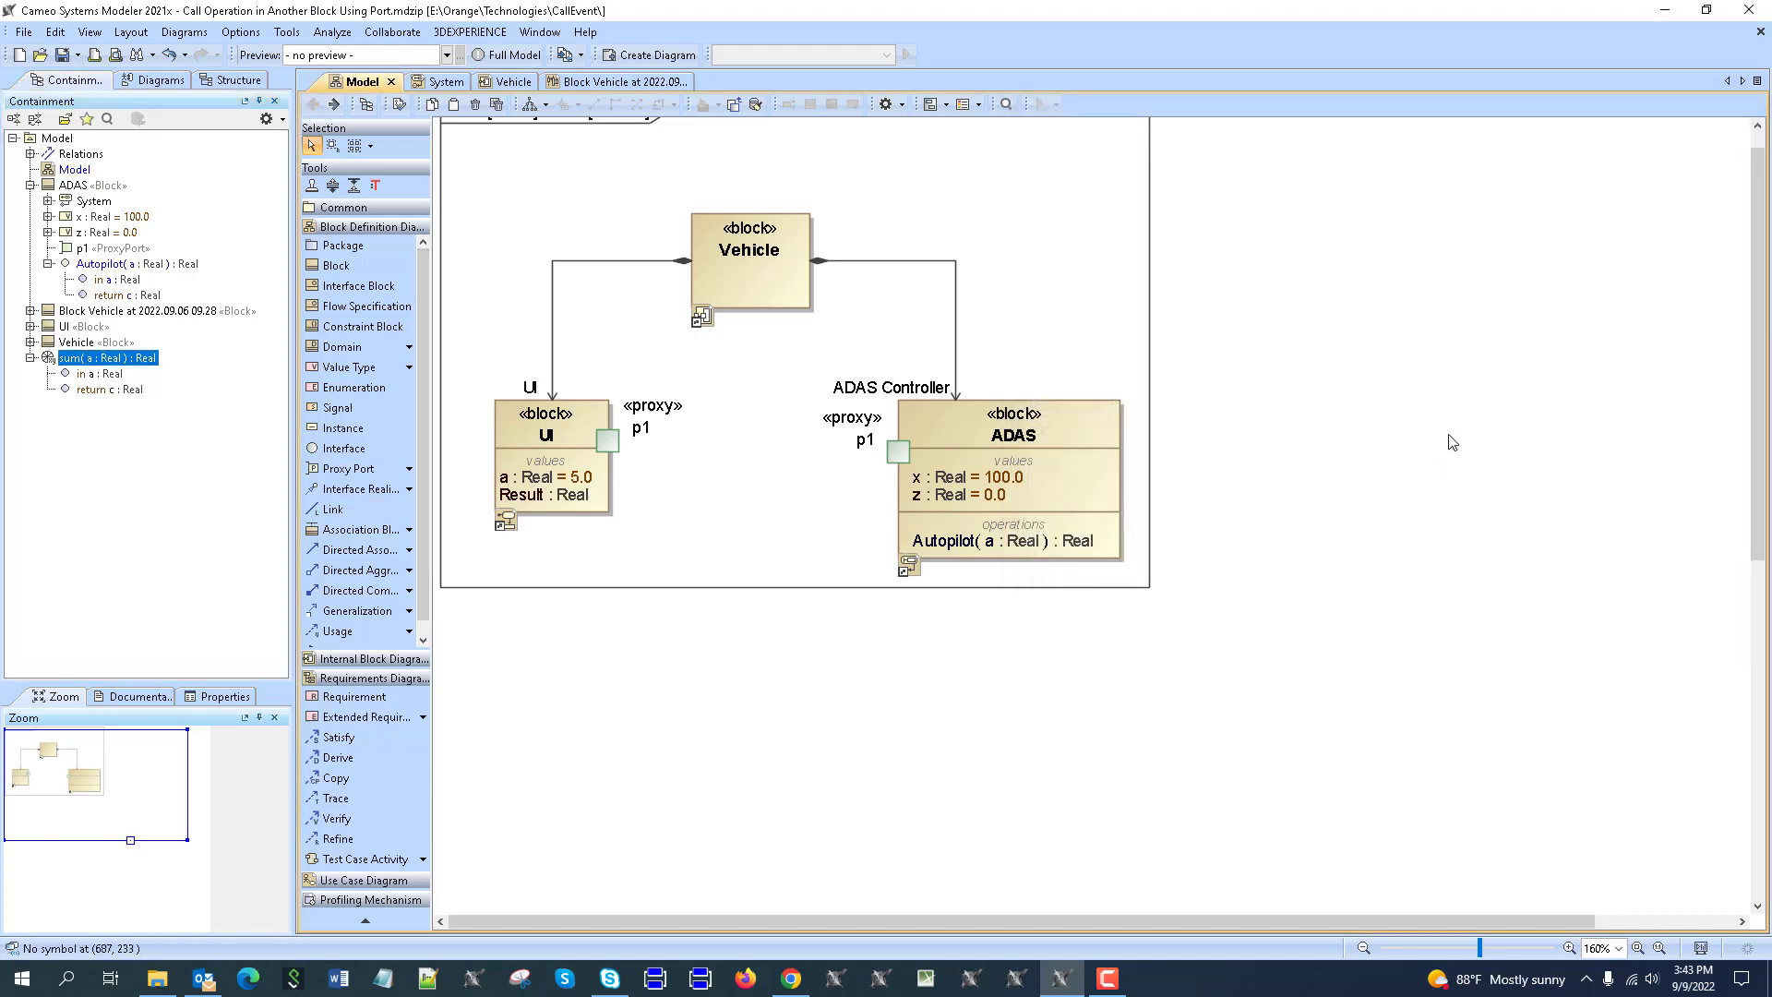
# Open the Vehicle internal block diagram and scroll down to the Autopilot via p1 action.
pyautogui.click(1449, 443)
pyautogui.click(701, 316)
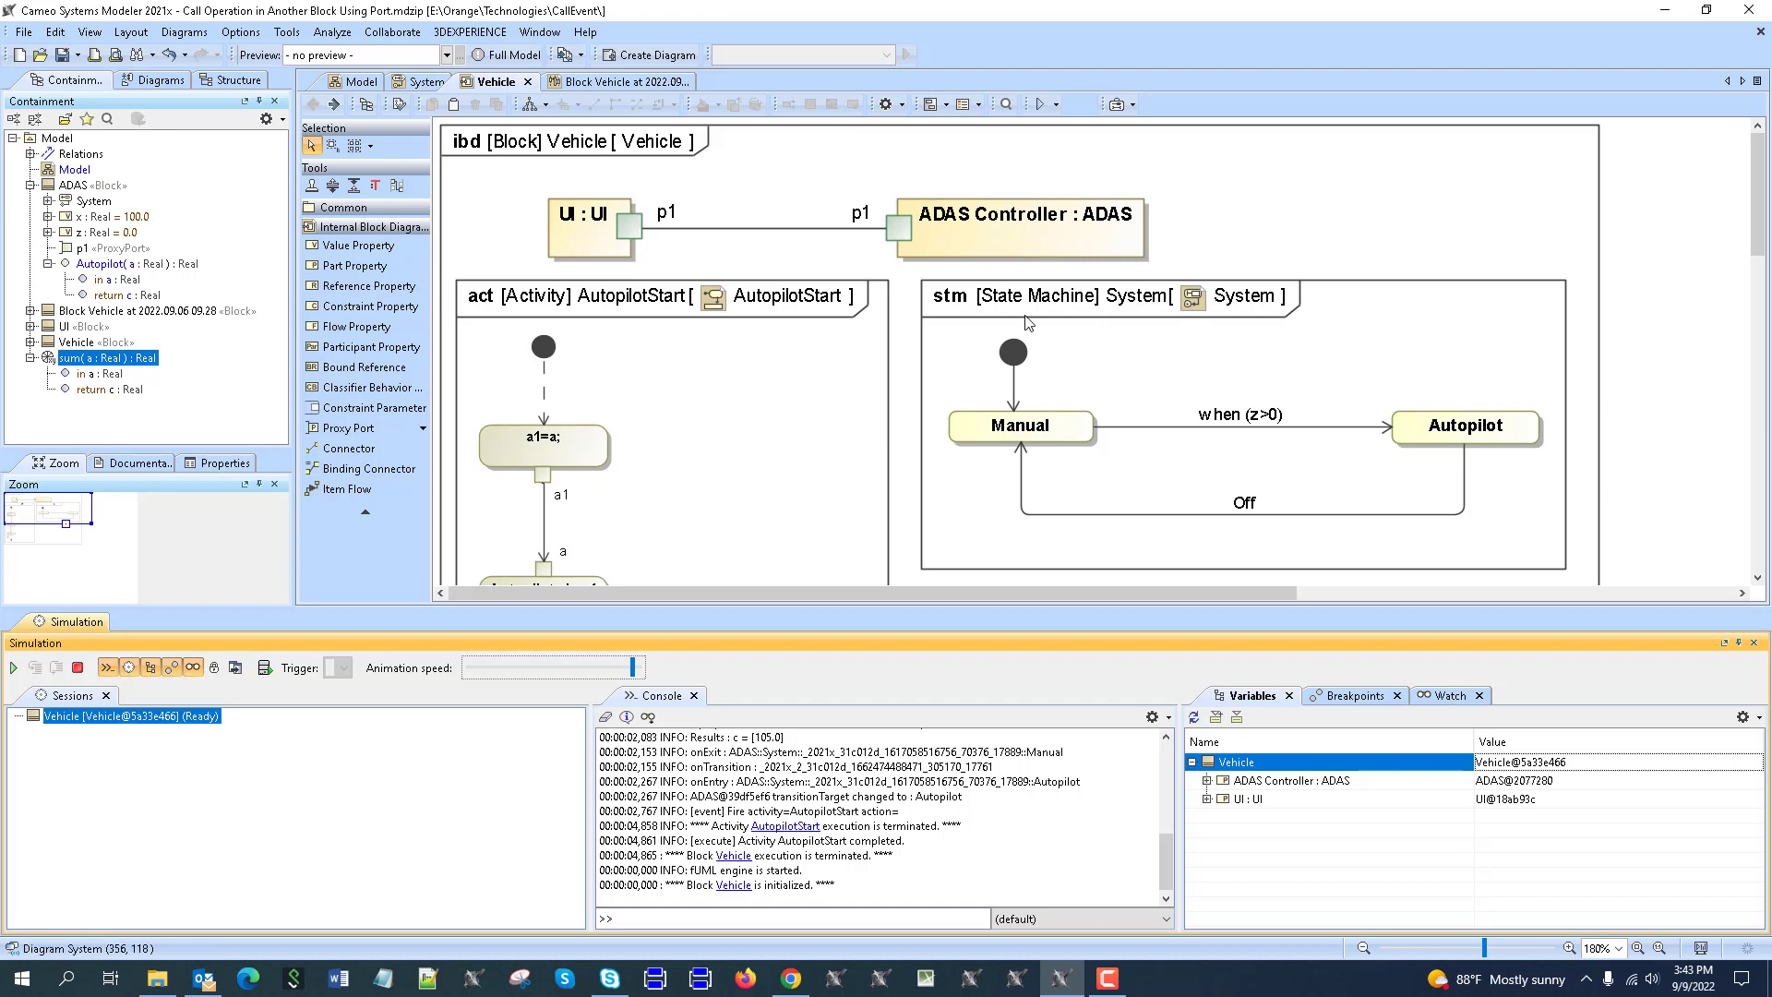
pyautogui.scroll(-2, 1227, 397)
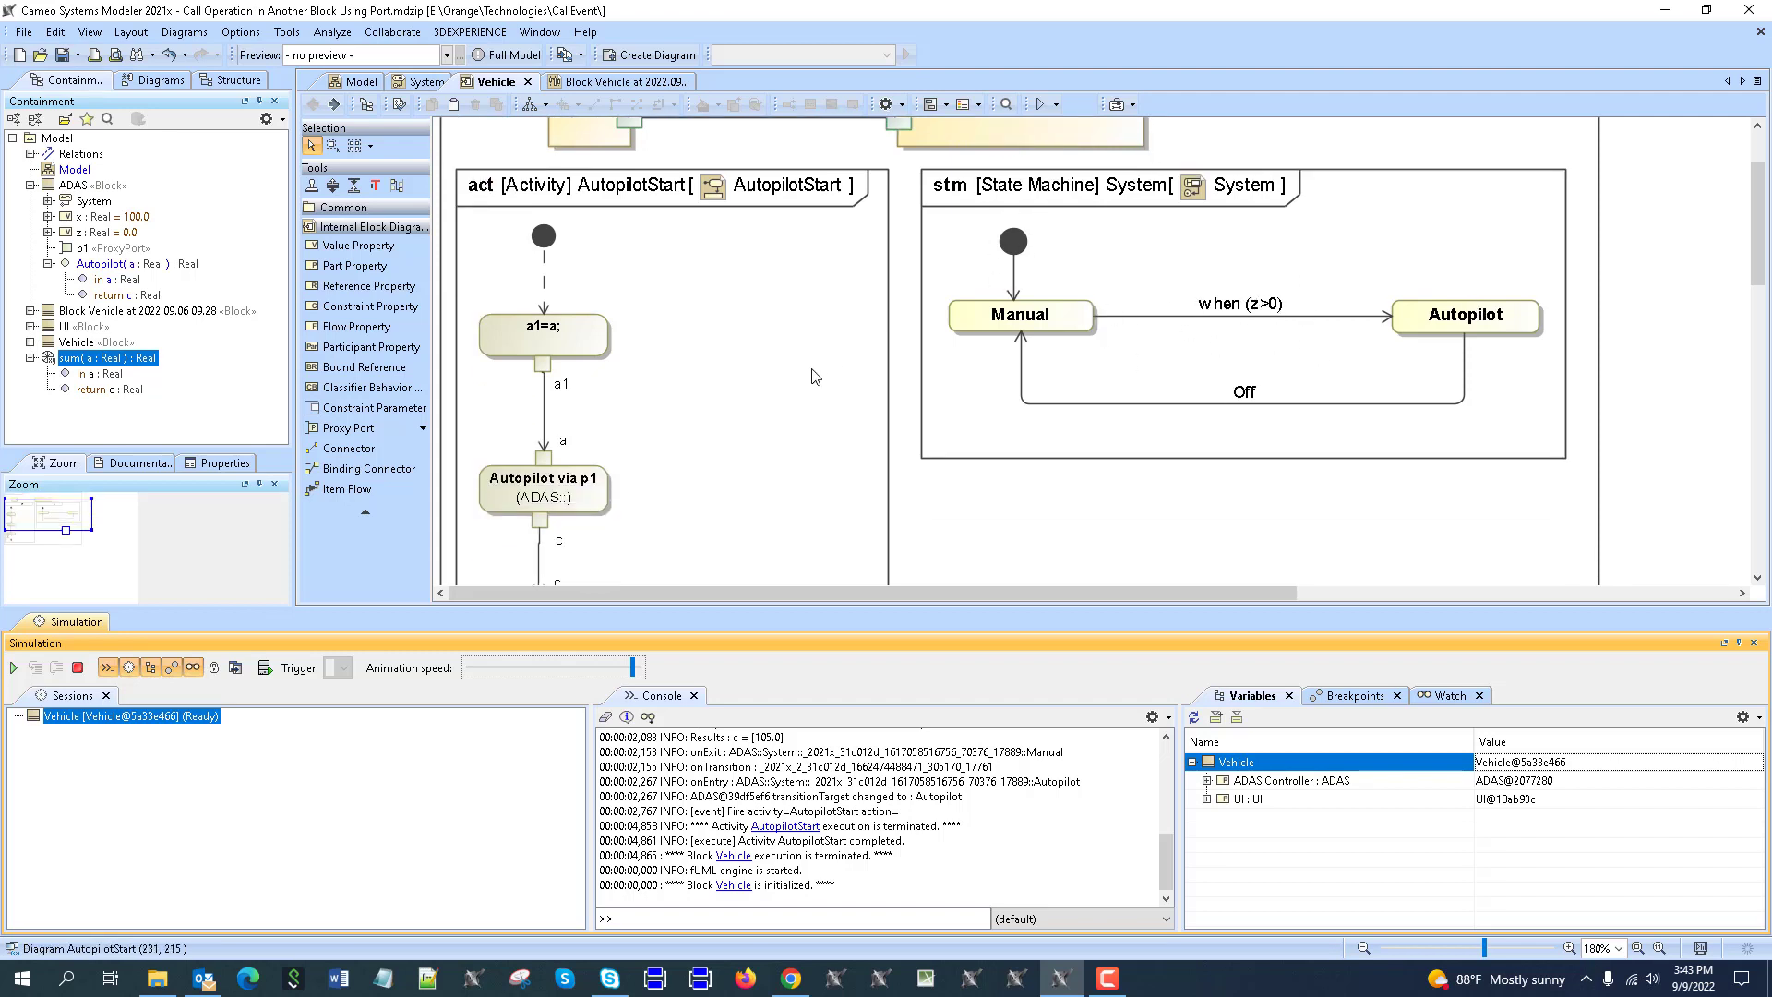
# Run the Vehicle simulation and expand UI and ADAS Controller variables, showing Result=105 and z=105.
pyautogui.click(14, 667)
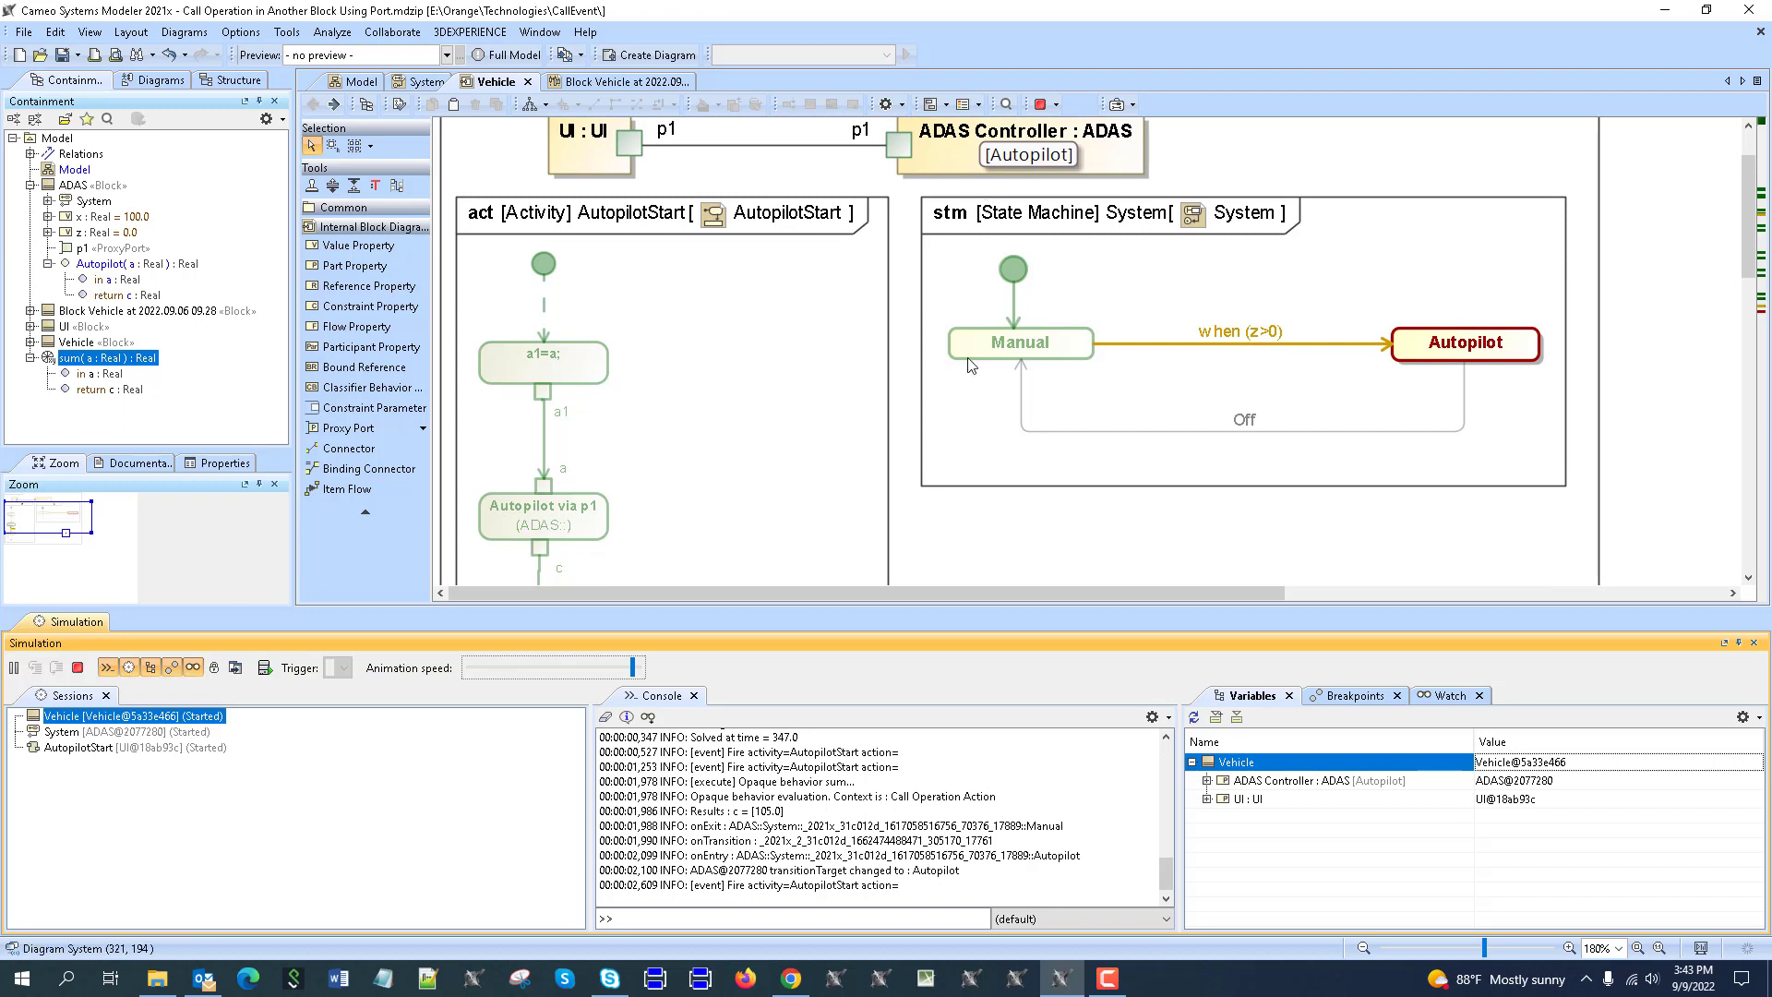
pyautogui.scroll(-3, 1468, 517)
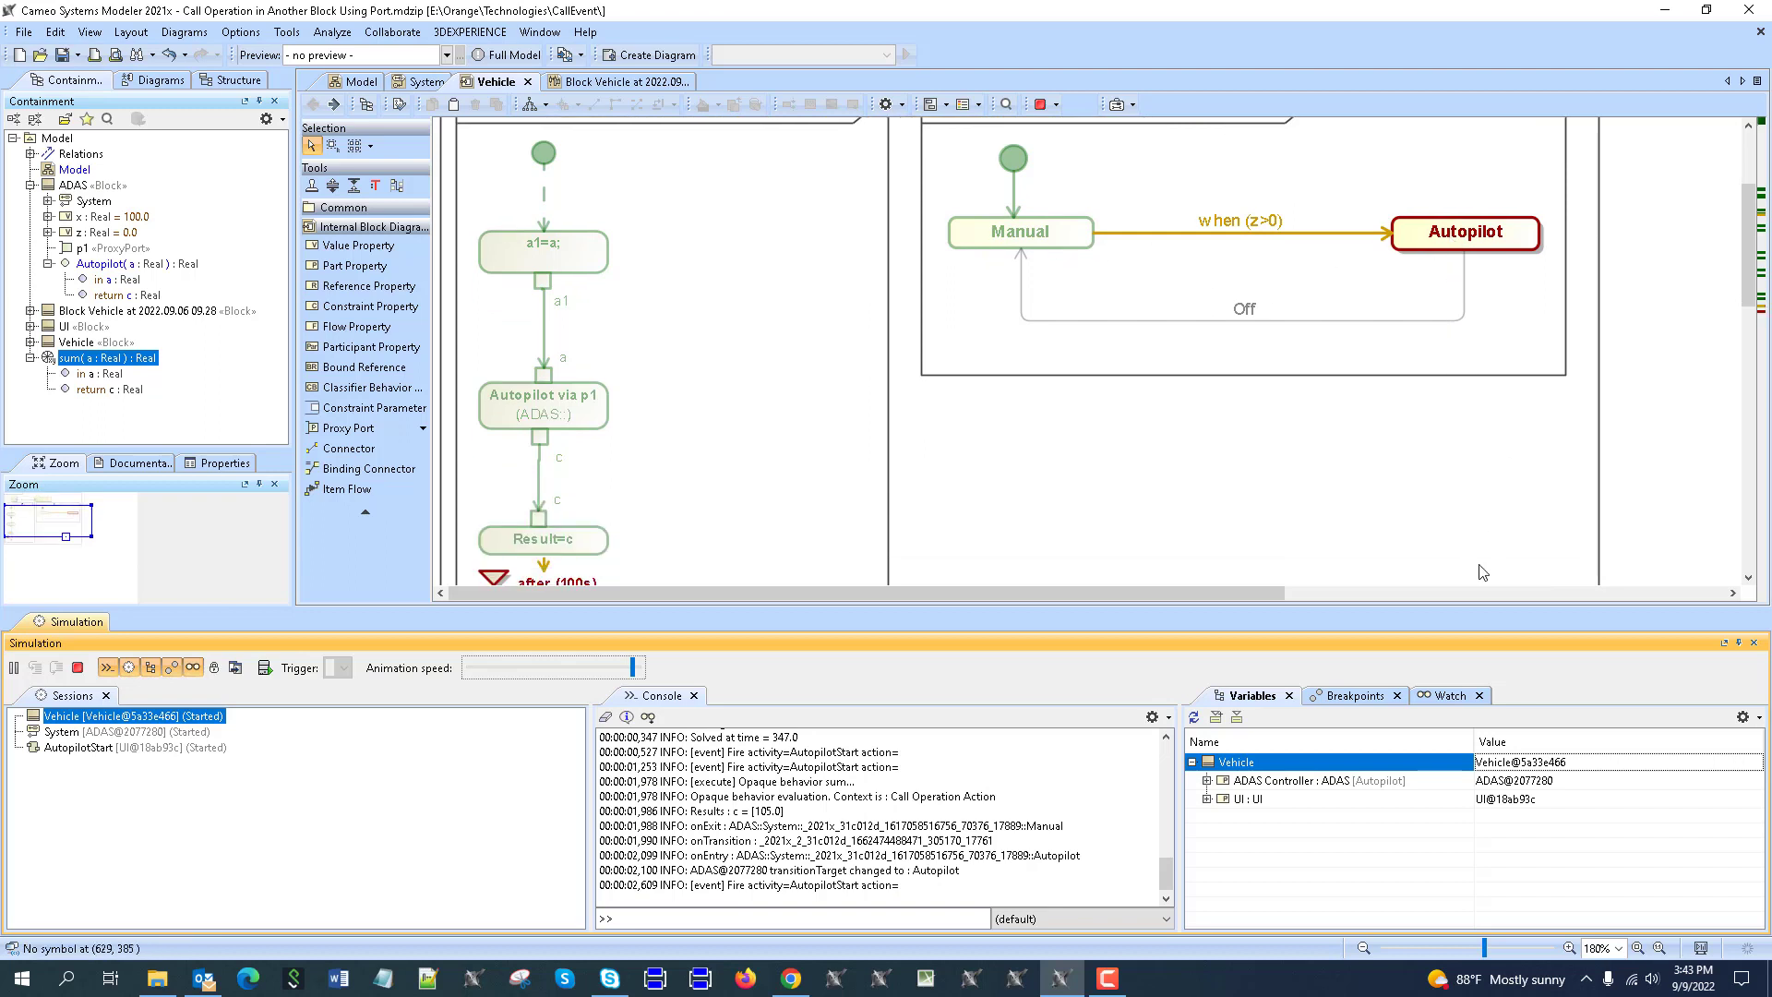
pyautogui.click(1206, 799)
pyautogui.click(1206, 781)
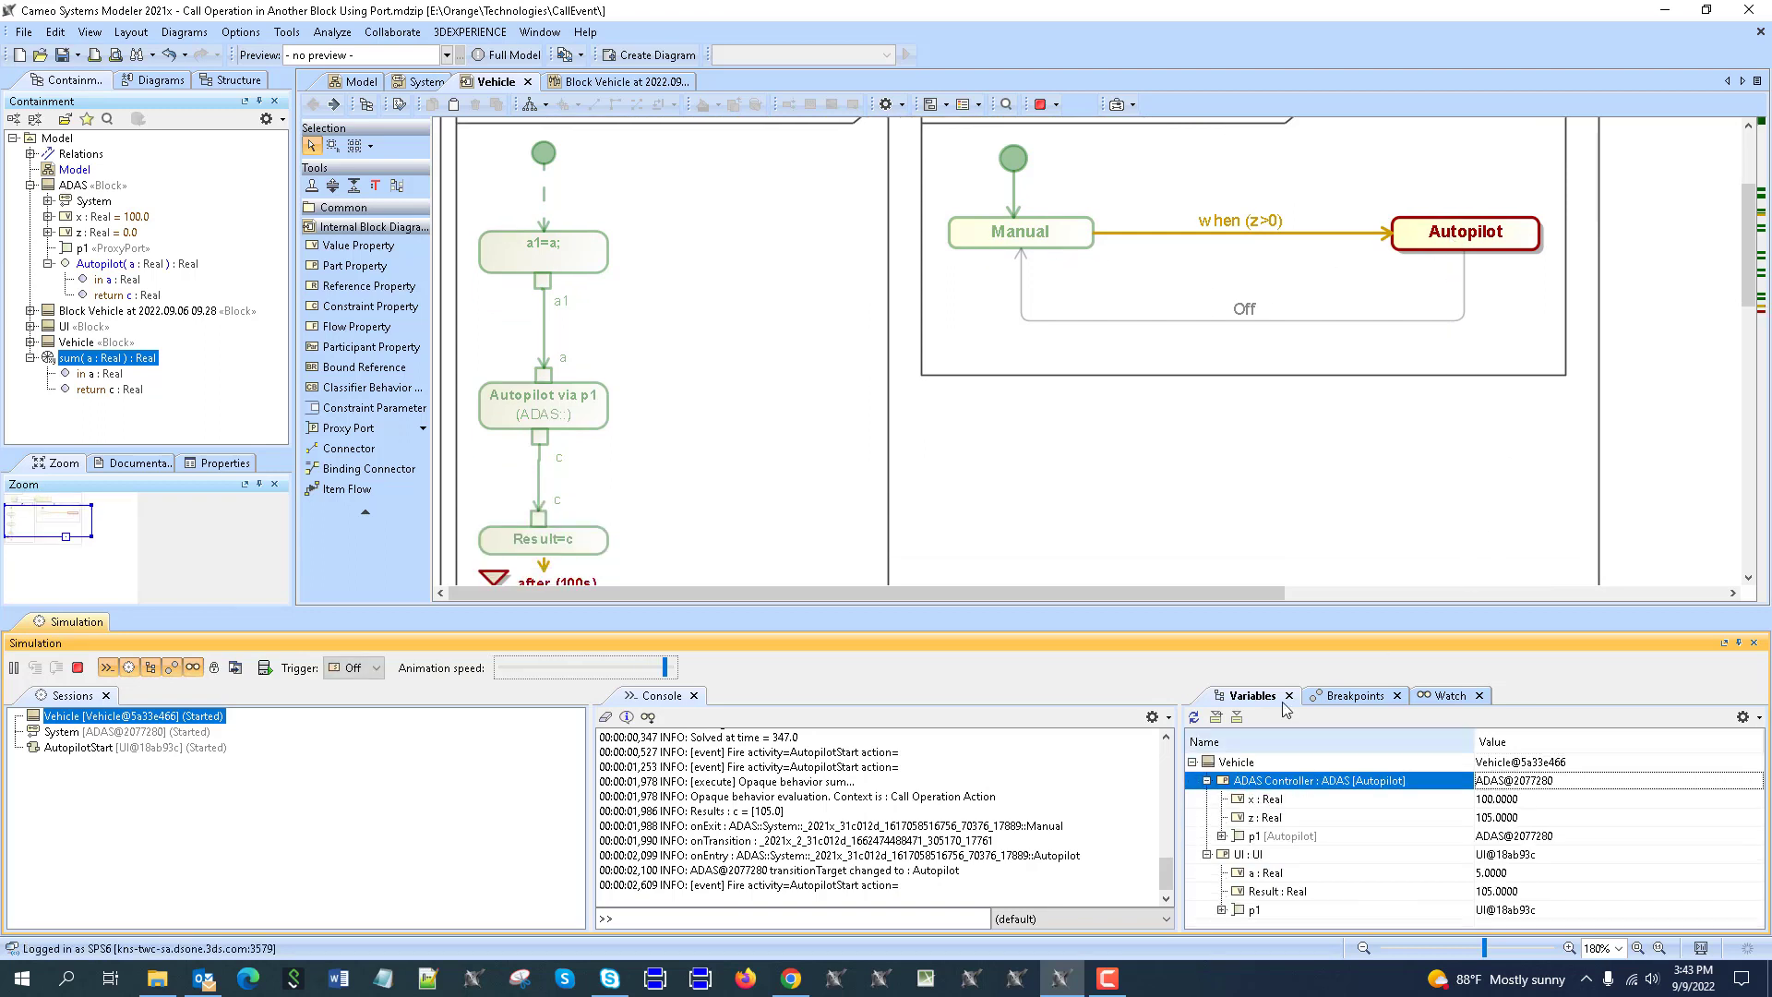
pyautogui.moveTo(1492, 607); pyautogui.dragTo(1487, 484)
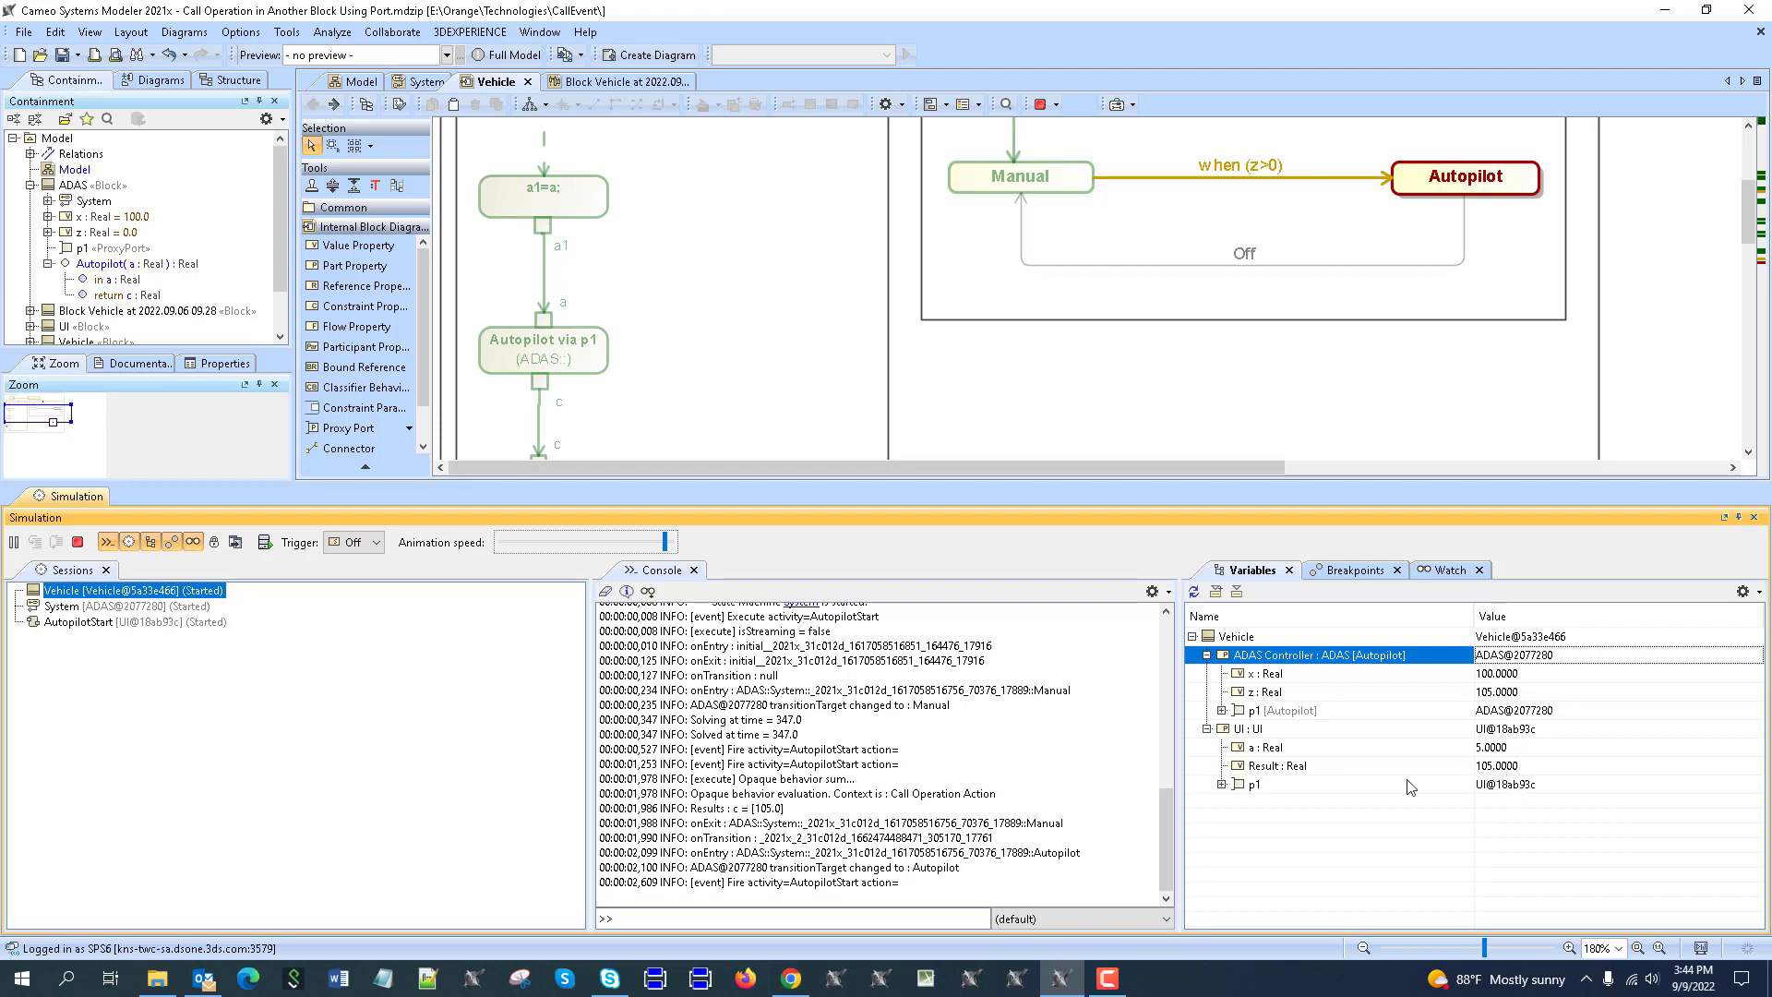
pyautogui.scroll(5, 738, 369)
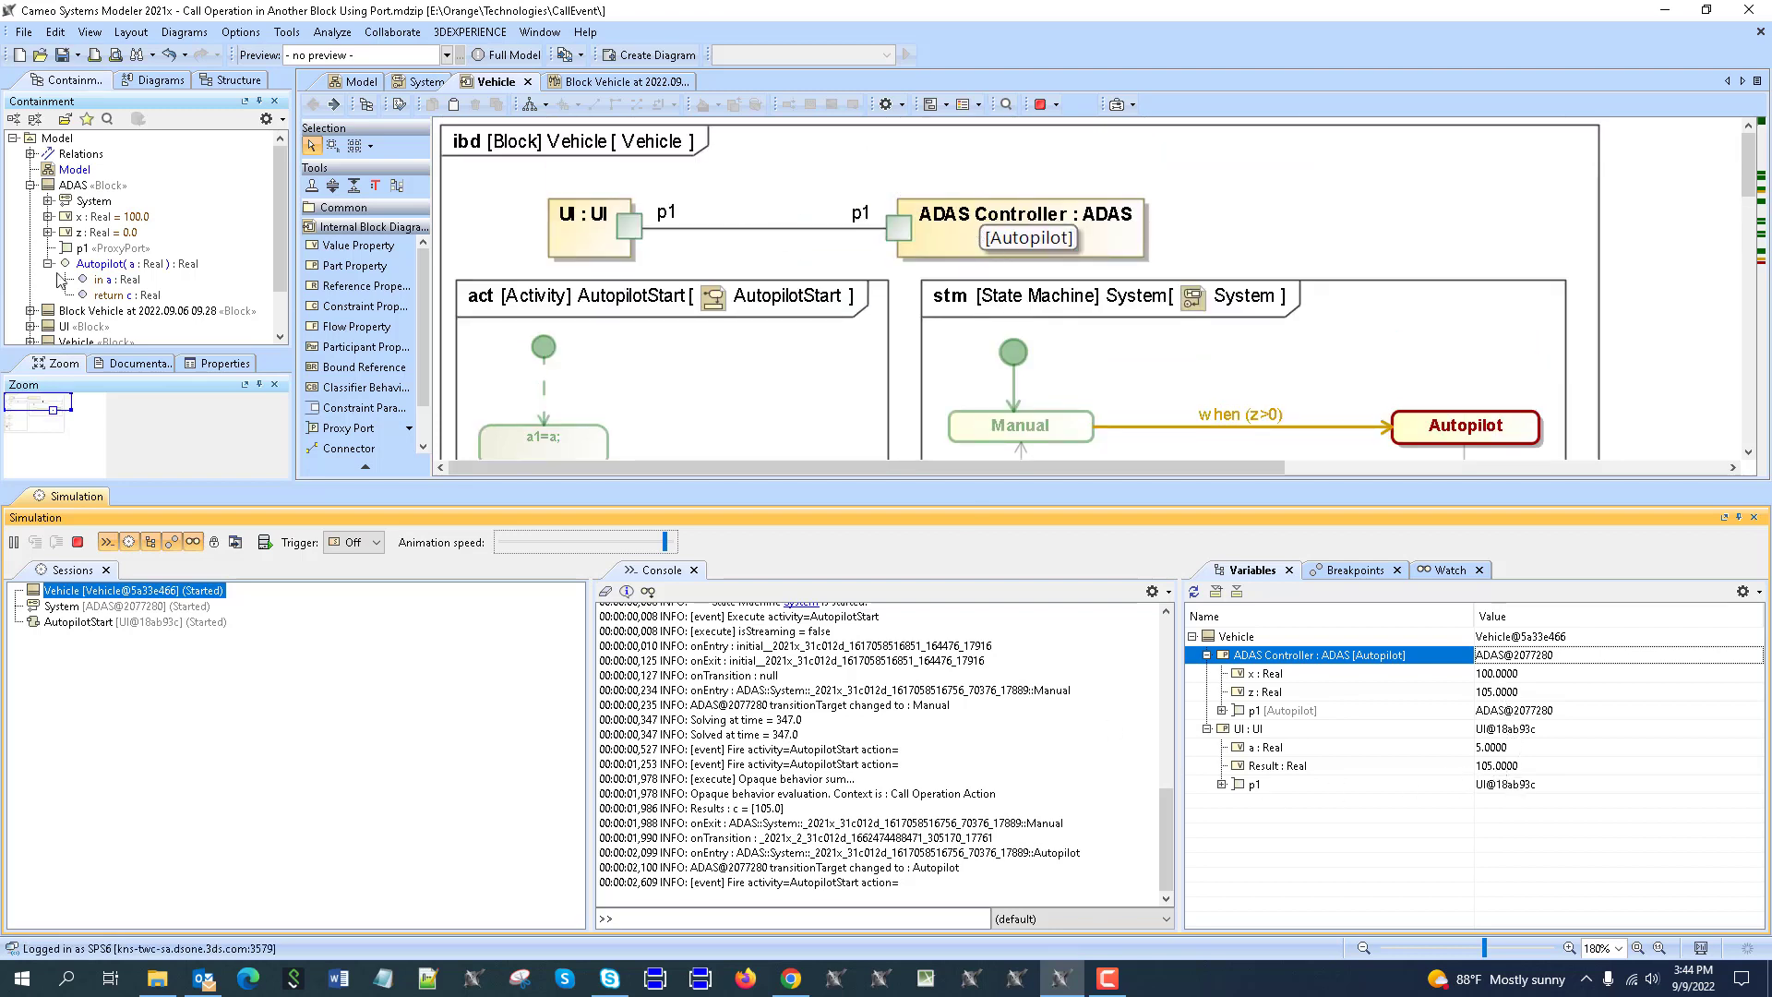
# Review the sum behaviour specification again, then terminate the Vehicle simulation.
pyautogui.scroll(-1, 185, 293)
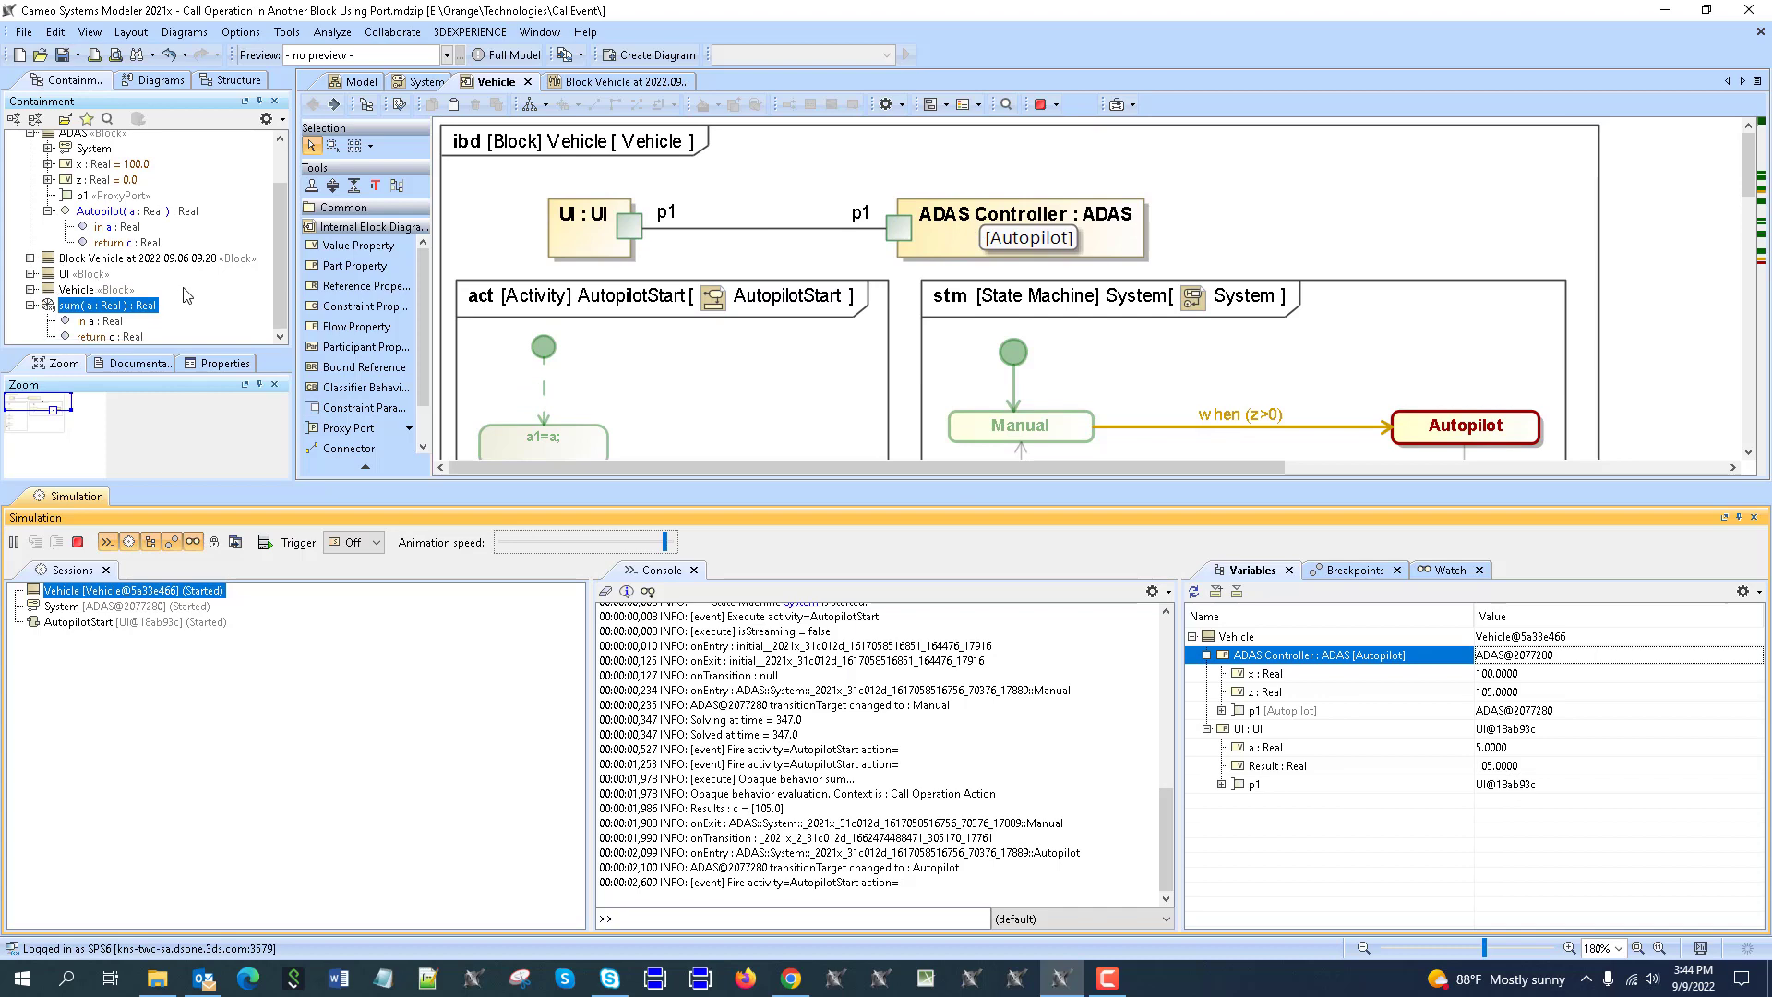
pyautogui.doubleClick(88, 306)
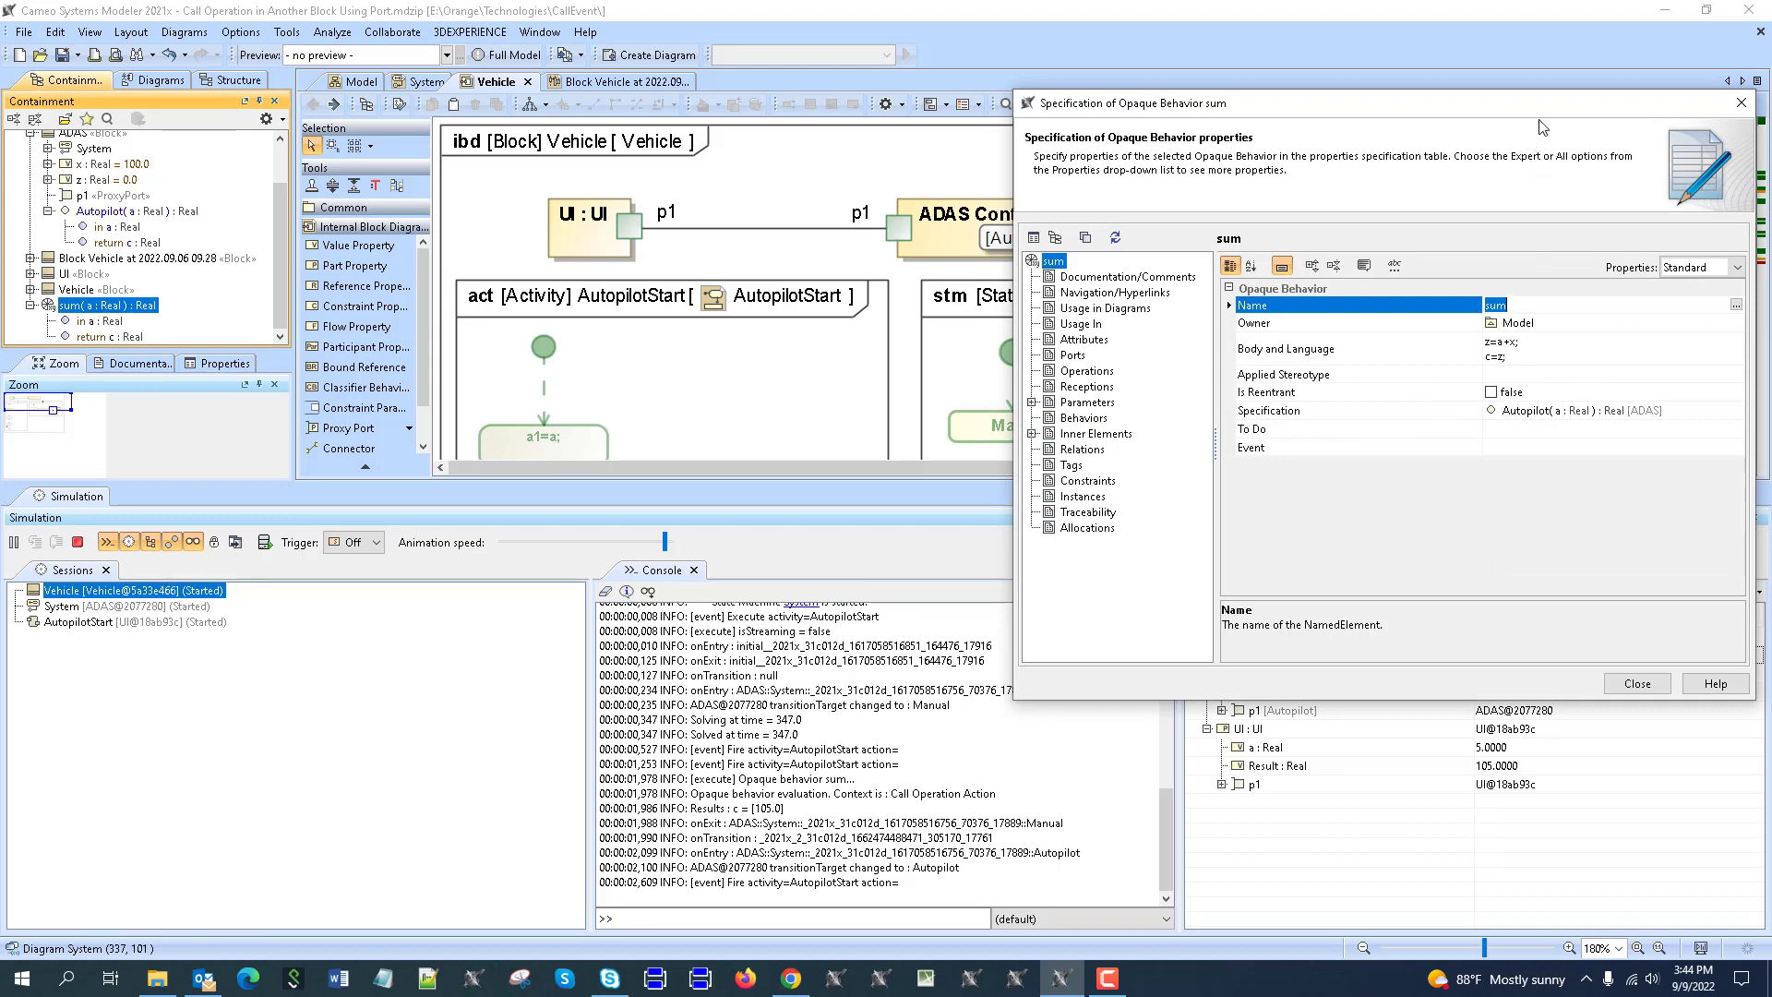
pyautogui.moveTo(1461, 104); pyautogui.dragTo(1150, 16)
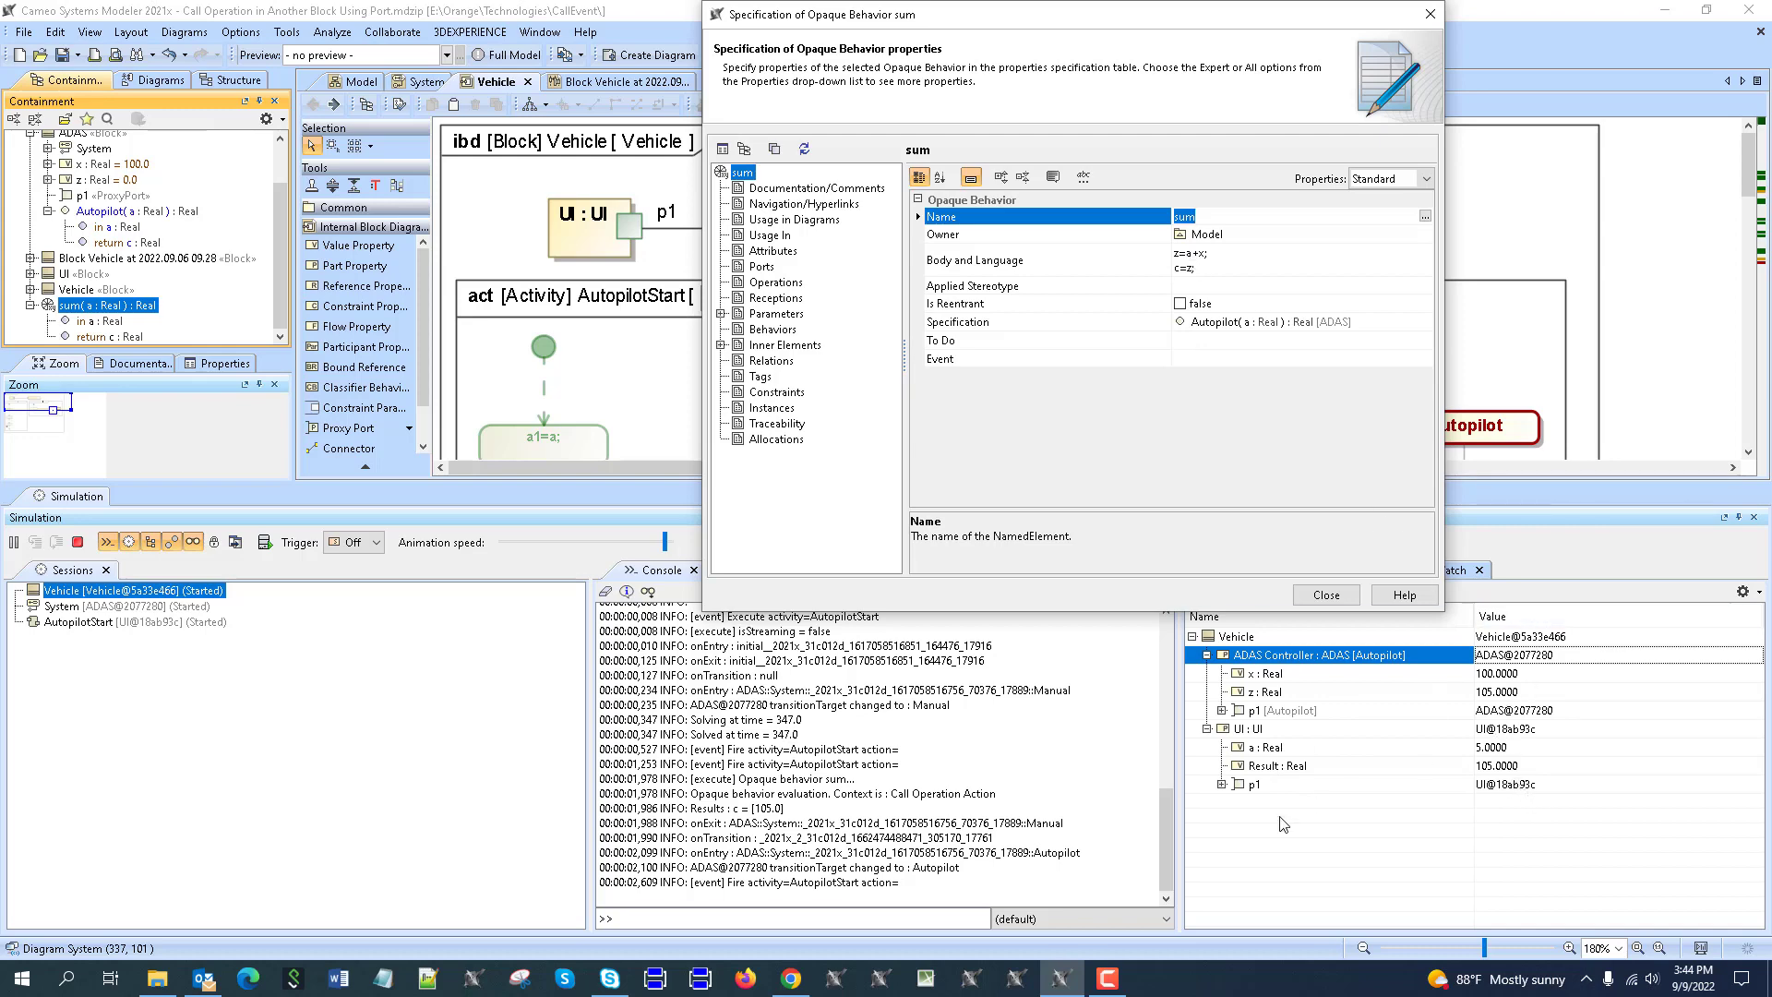
pyautogui.click(1326, 596)
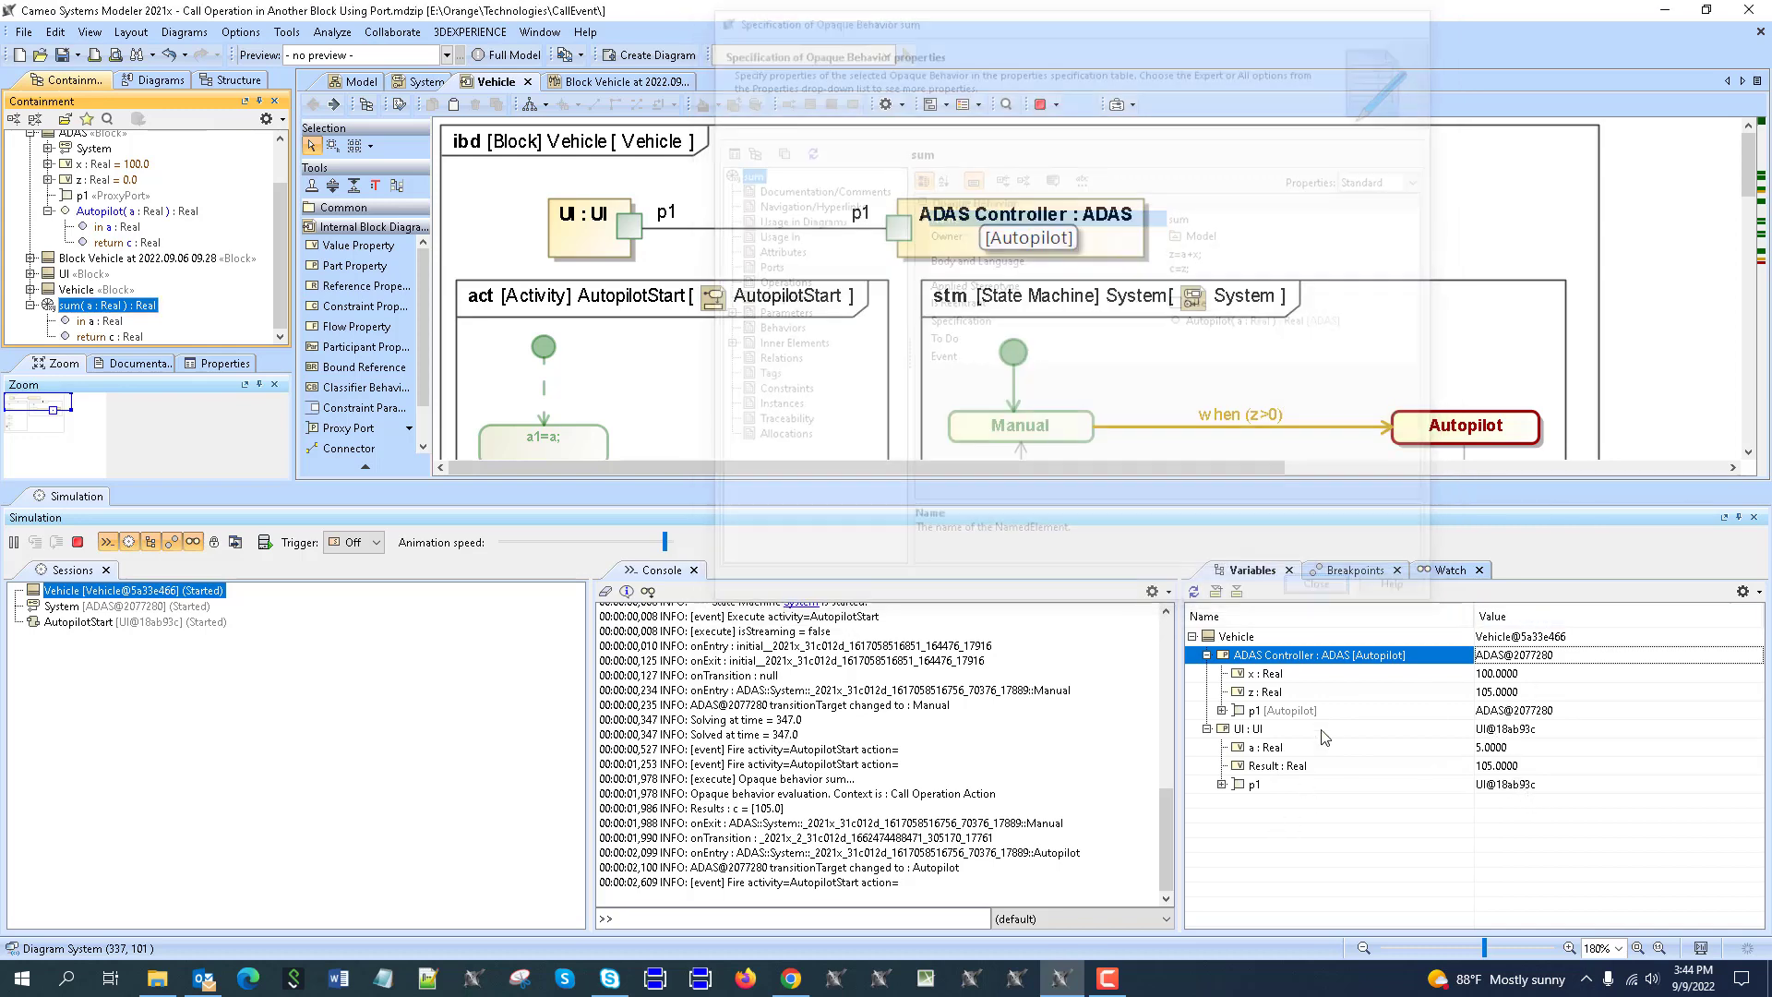
pyautogui.click(78, 542)
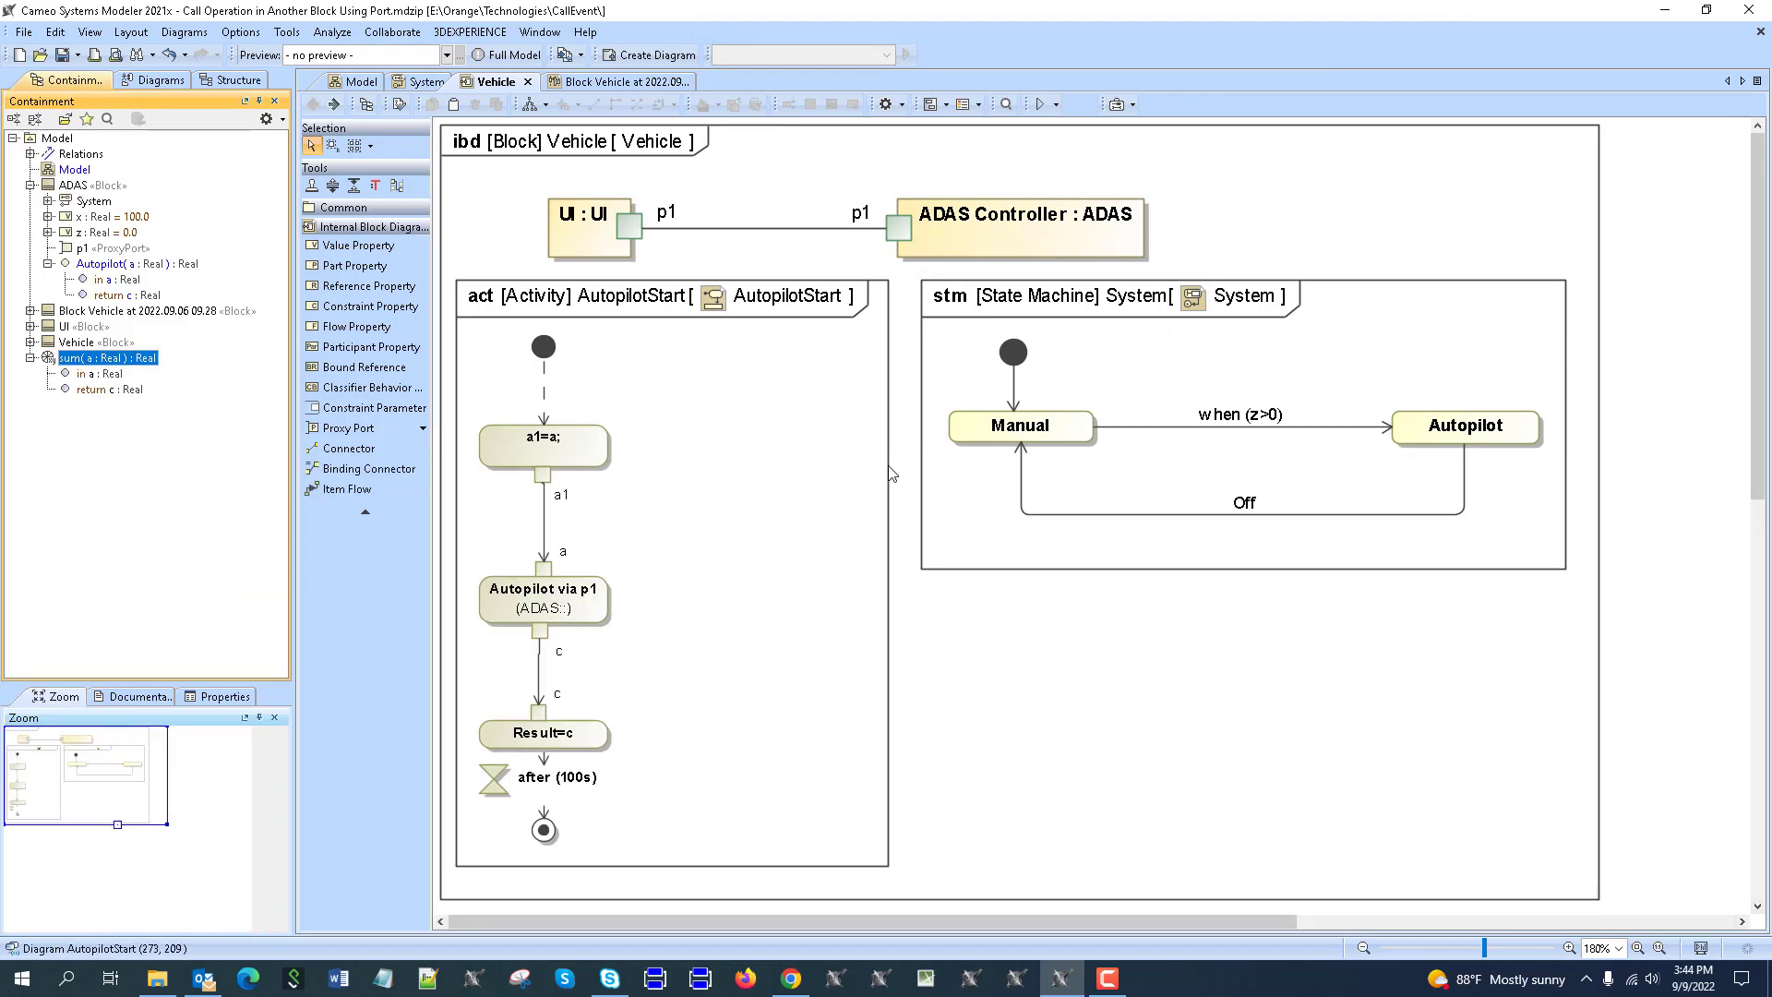
pyautogui.click(579, 55)
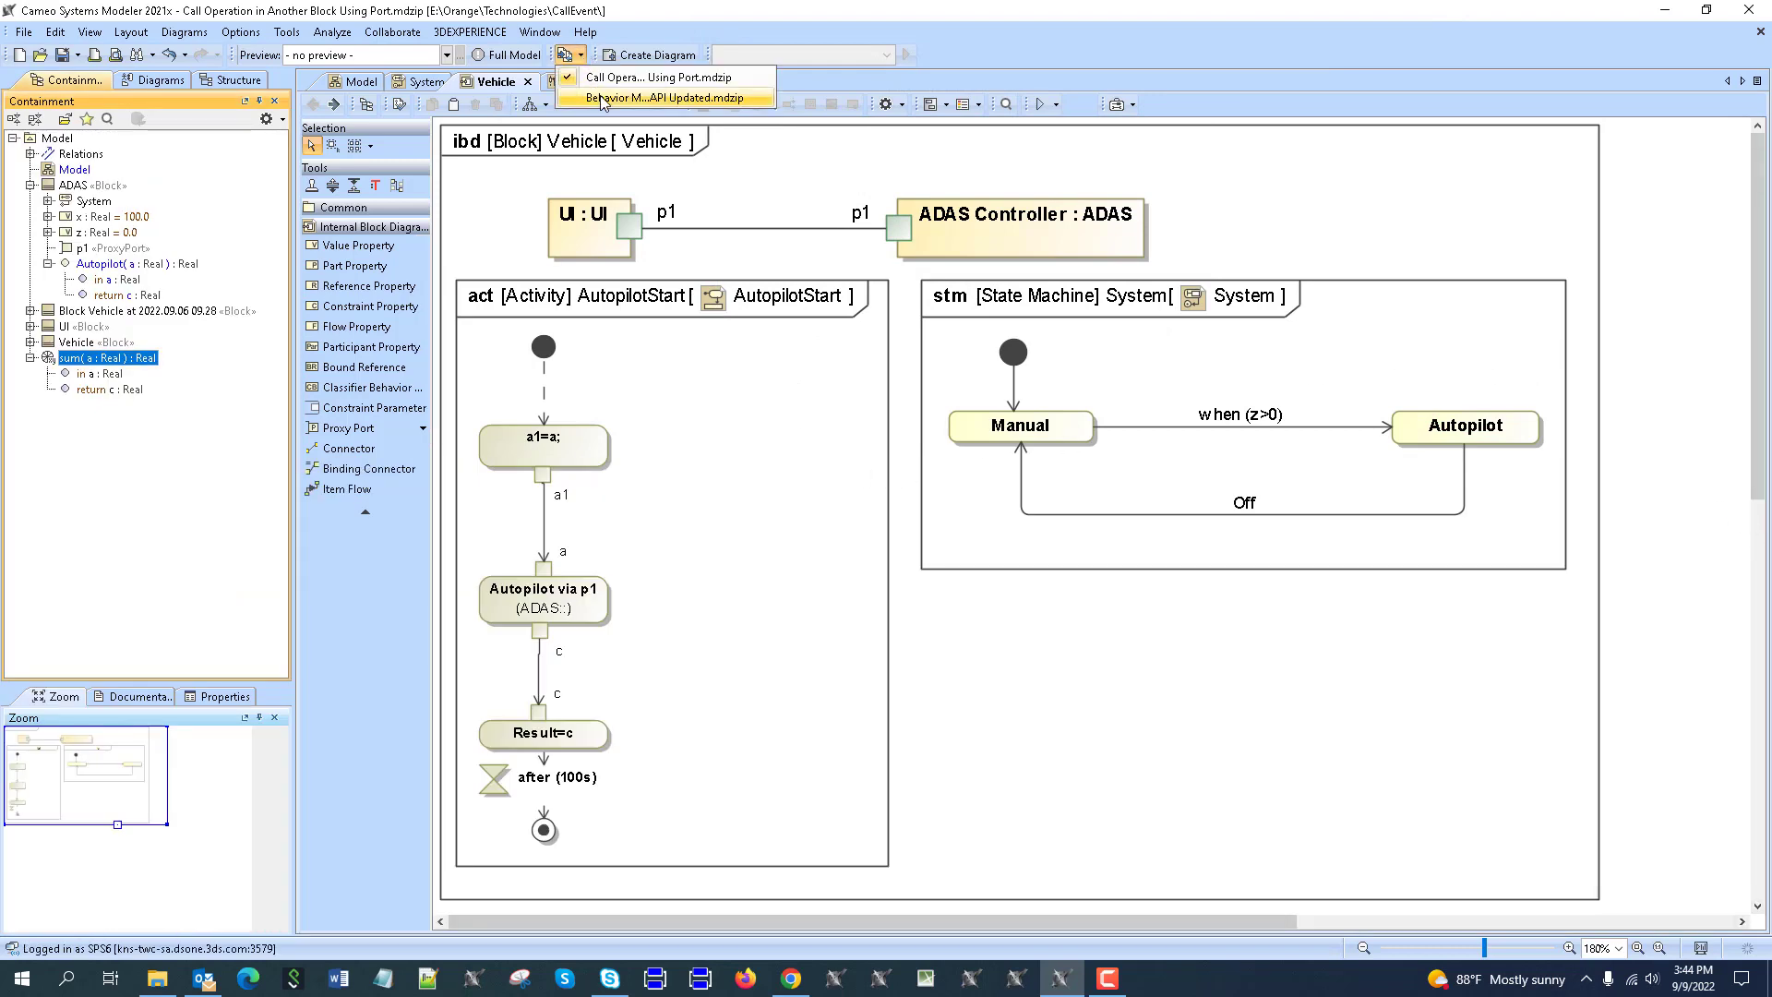
# Switch to Behavior Modeling of API Updated.mdzip and inspect the Requests interface specification.
pyautogui.click(602, 97)
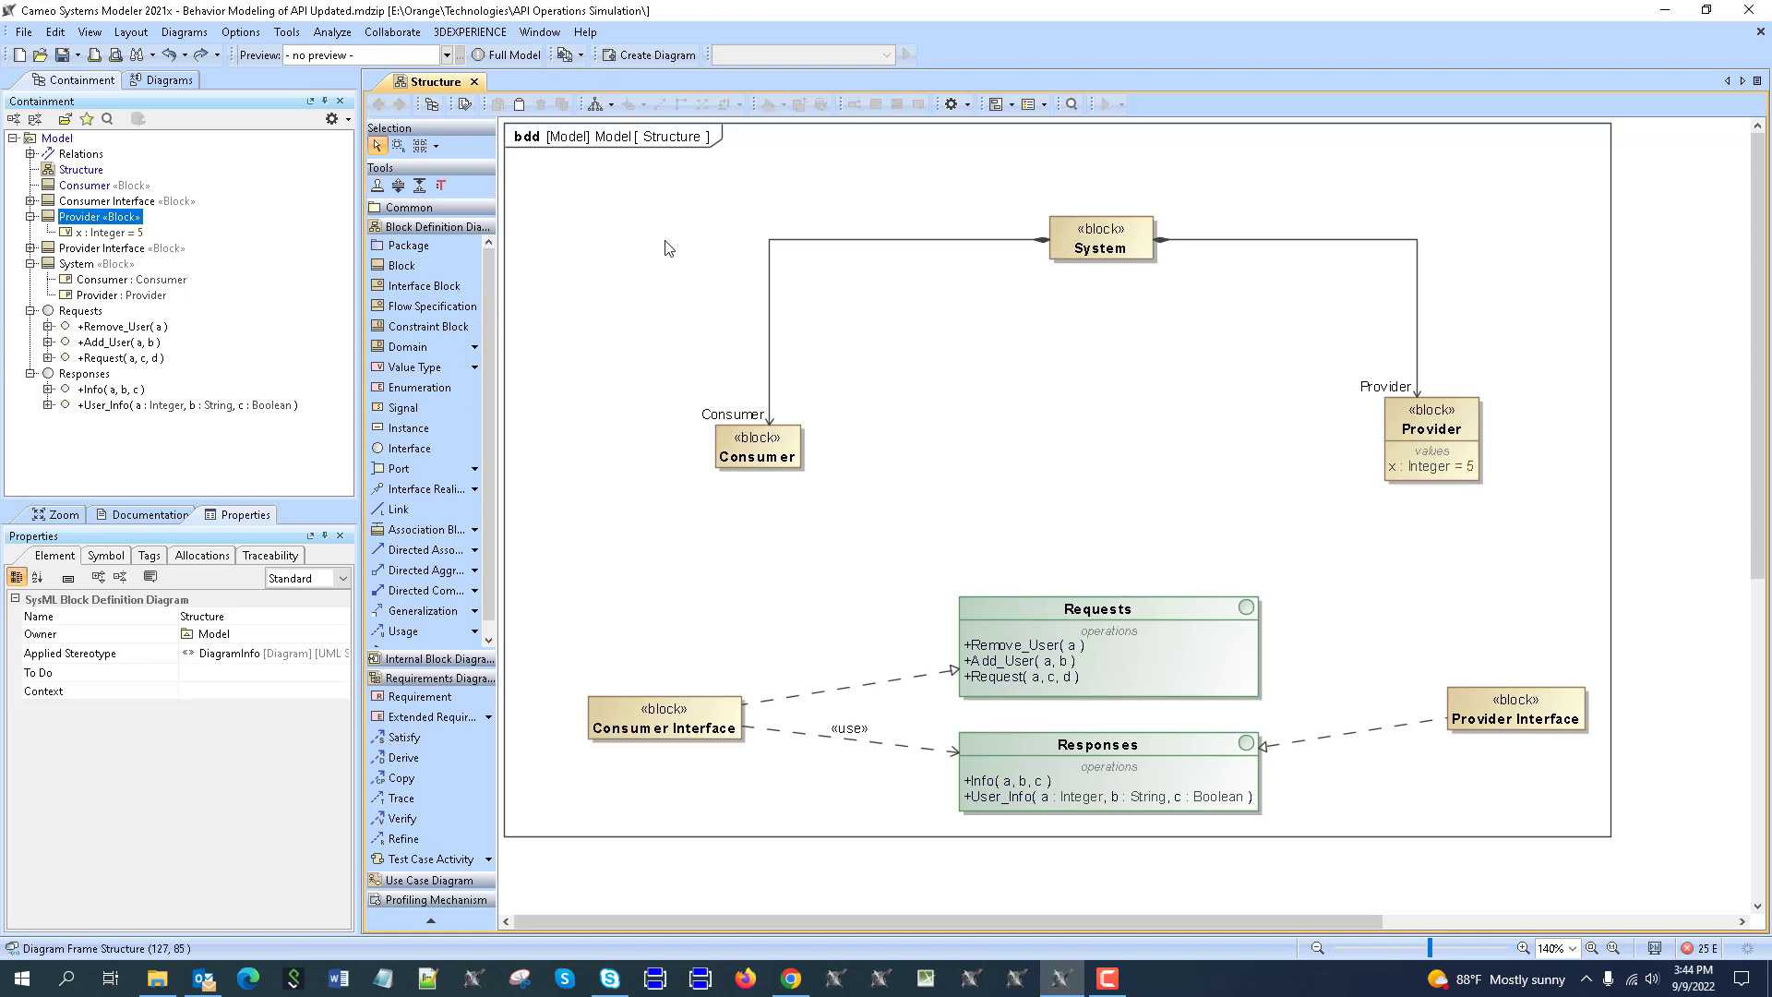
pyautogui.scroll(-2, 949, 339)
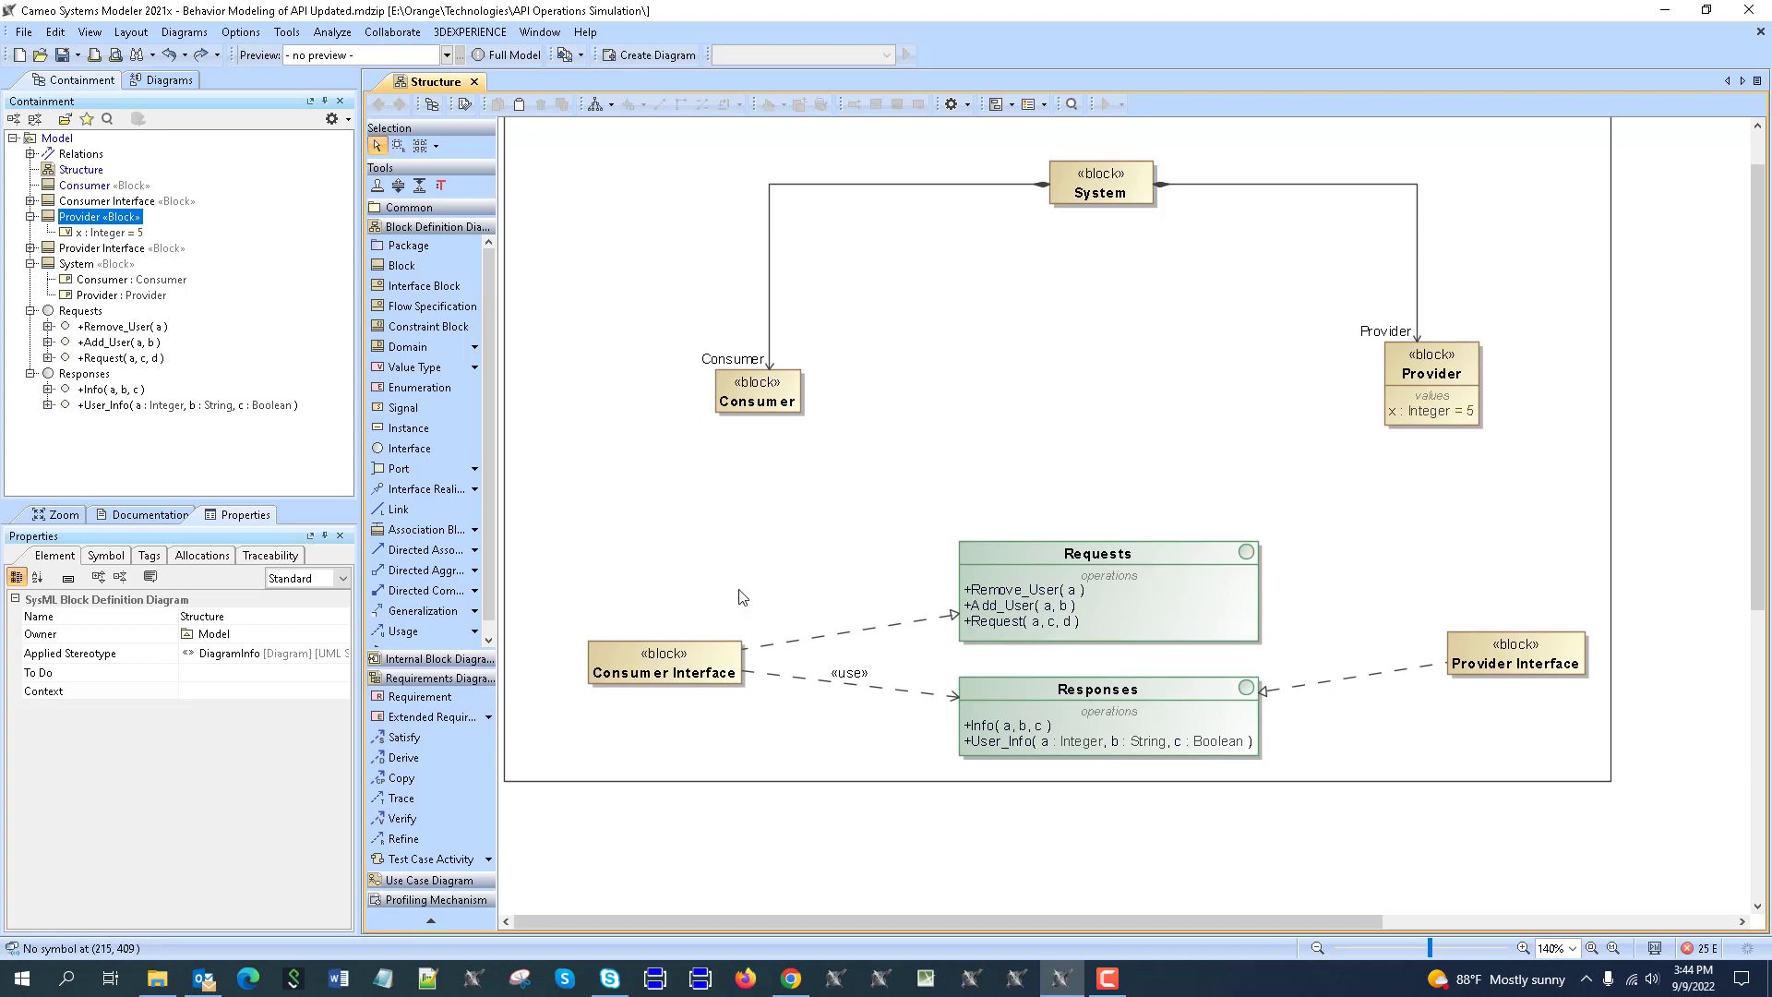
pyautogui.rightClick(1103, 558)
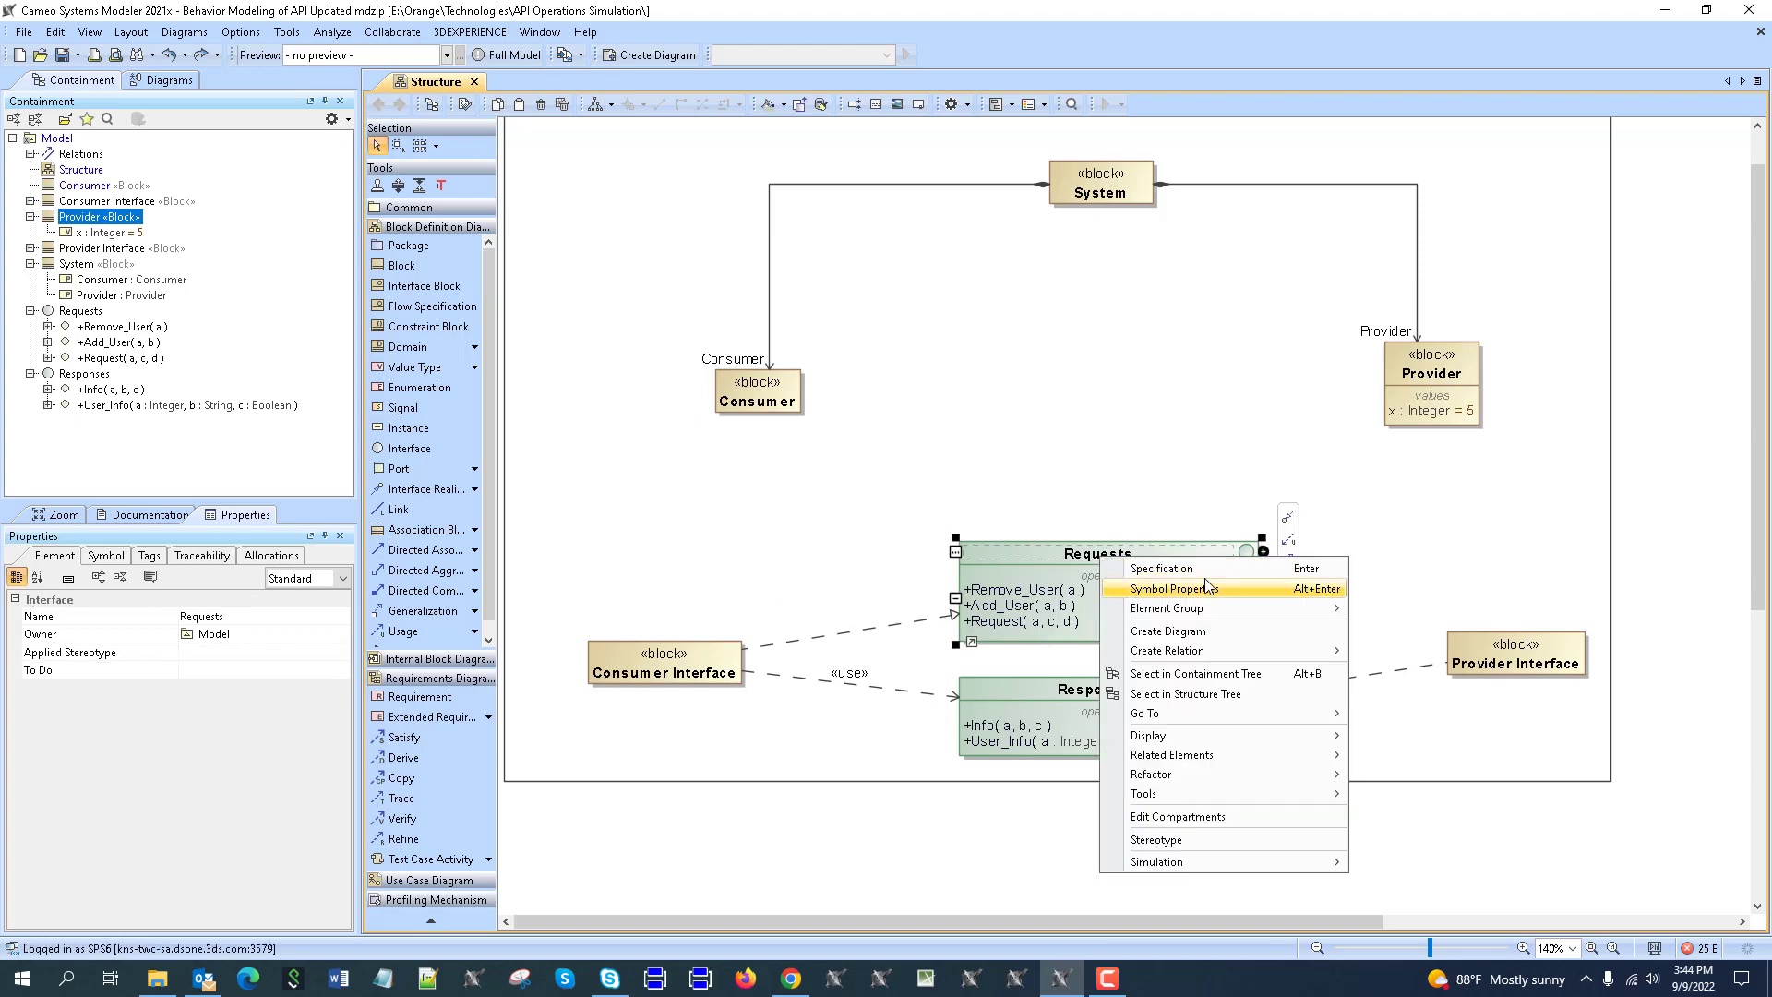
pyautogui.click(1203, 581)
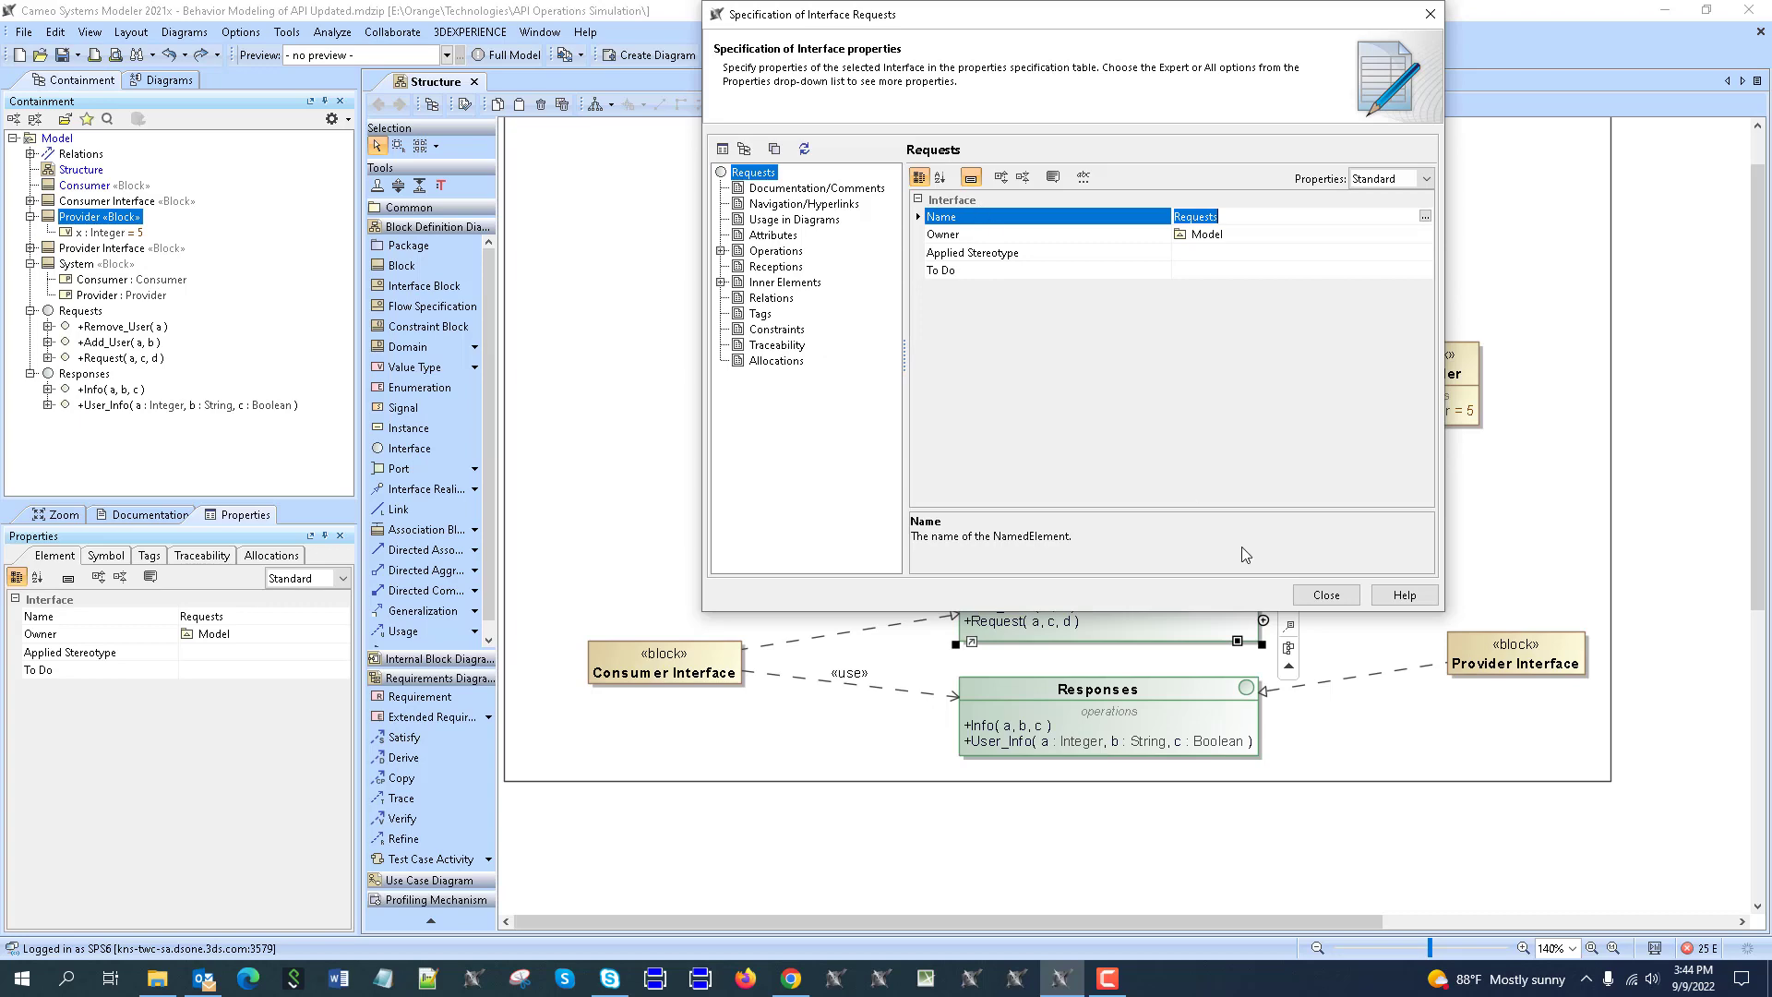
pyautogui.click(1326, 594)
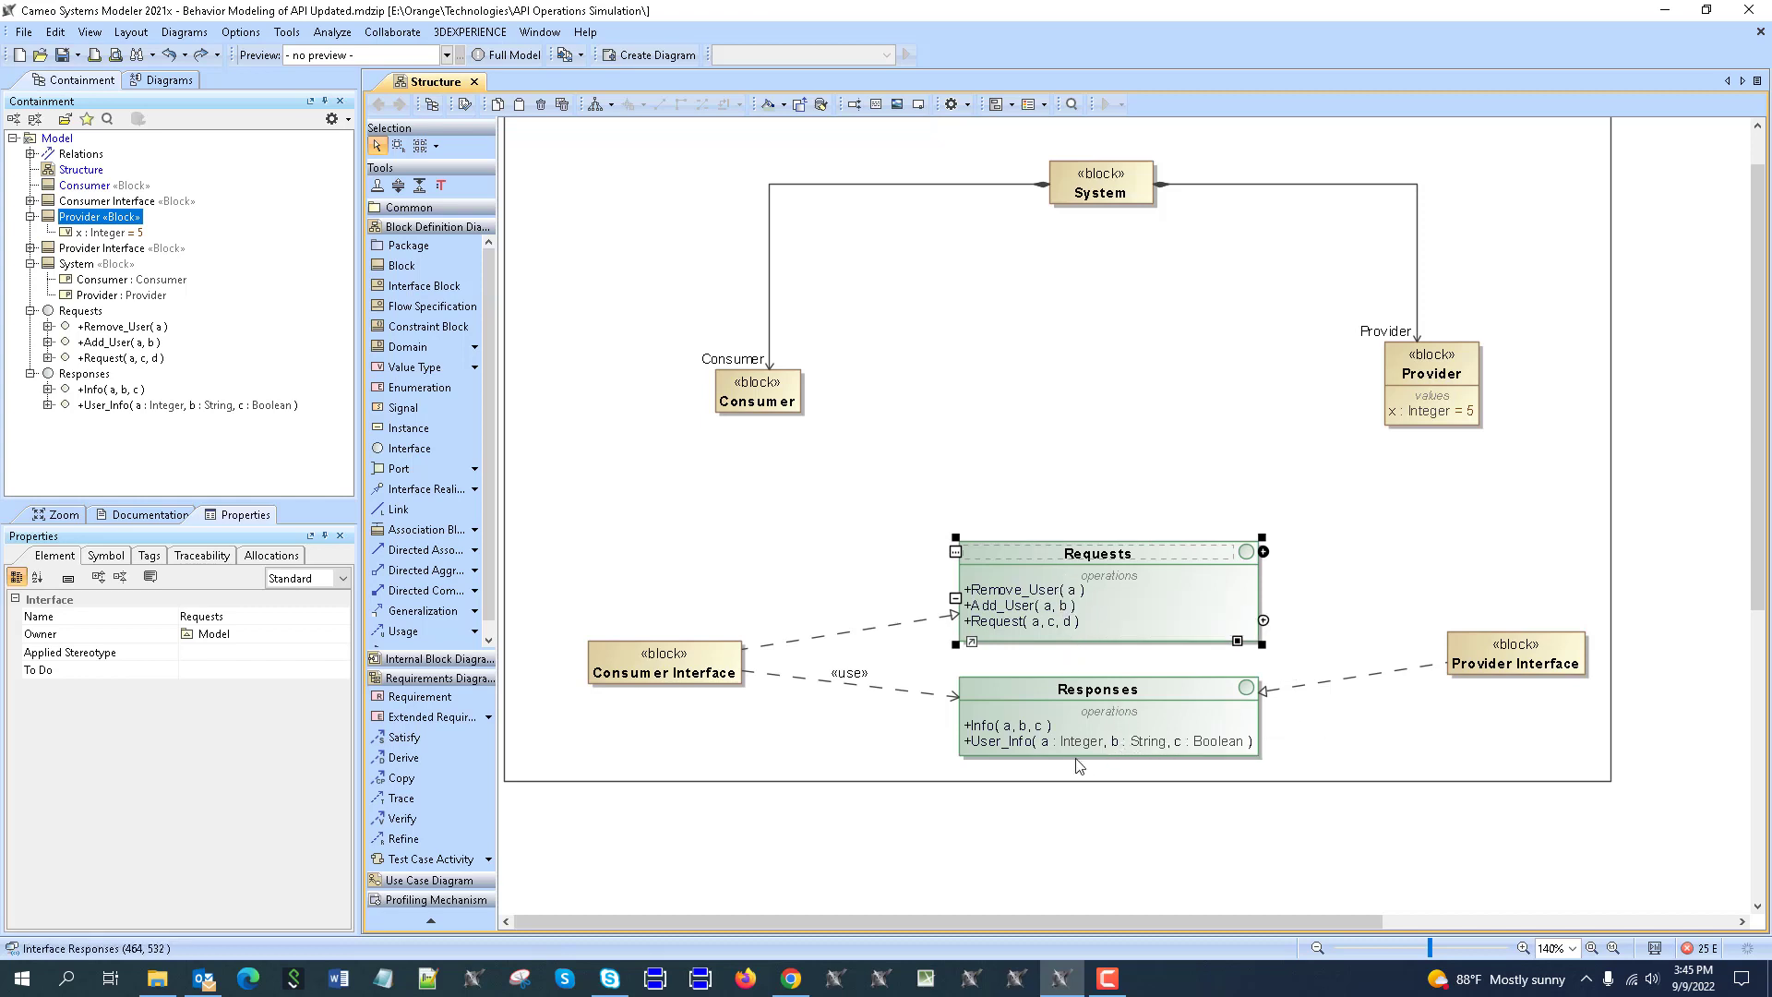
pyautogui.scroll(-1, 1066, 766)
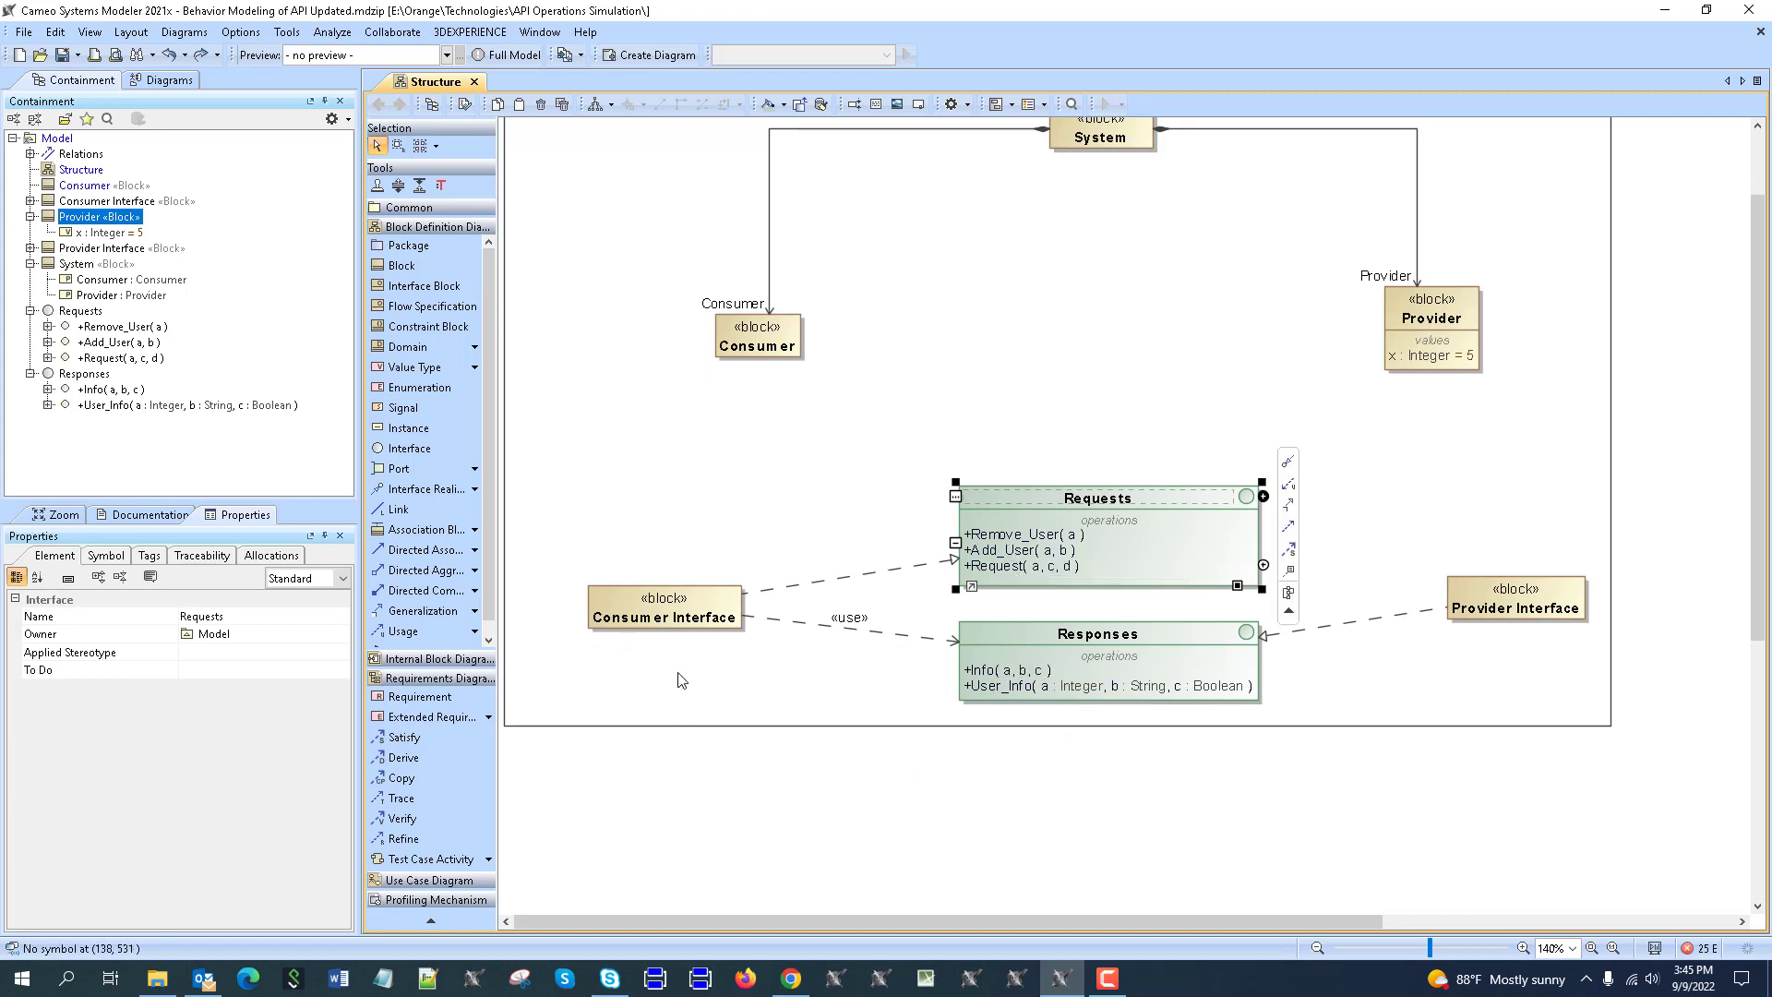
pyautogui.scroll(2, 711, 435)
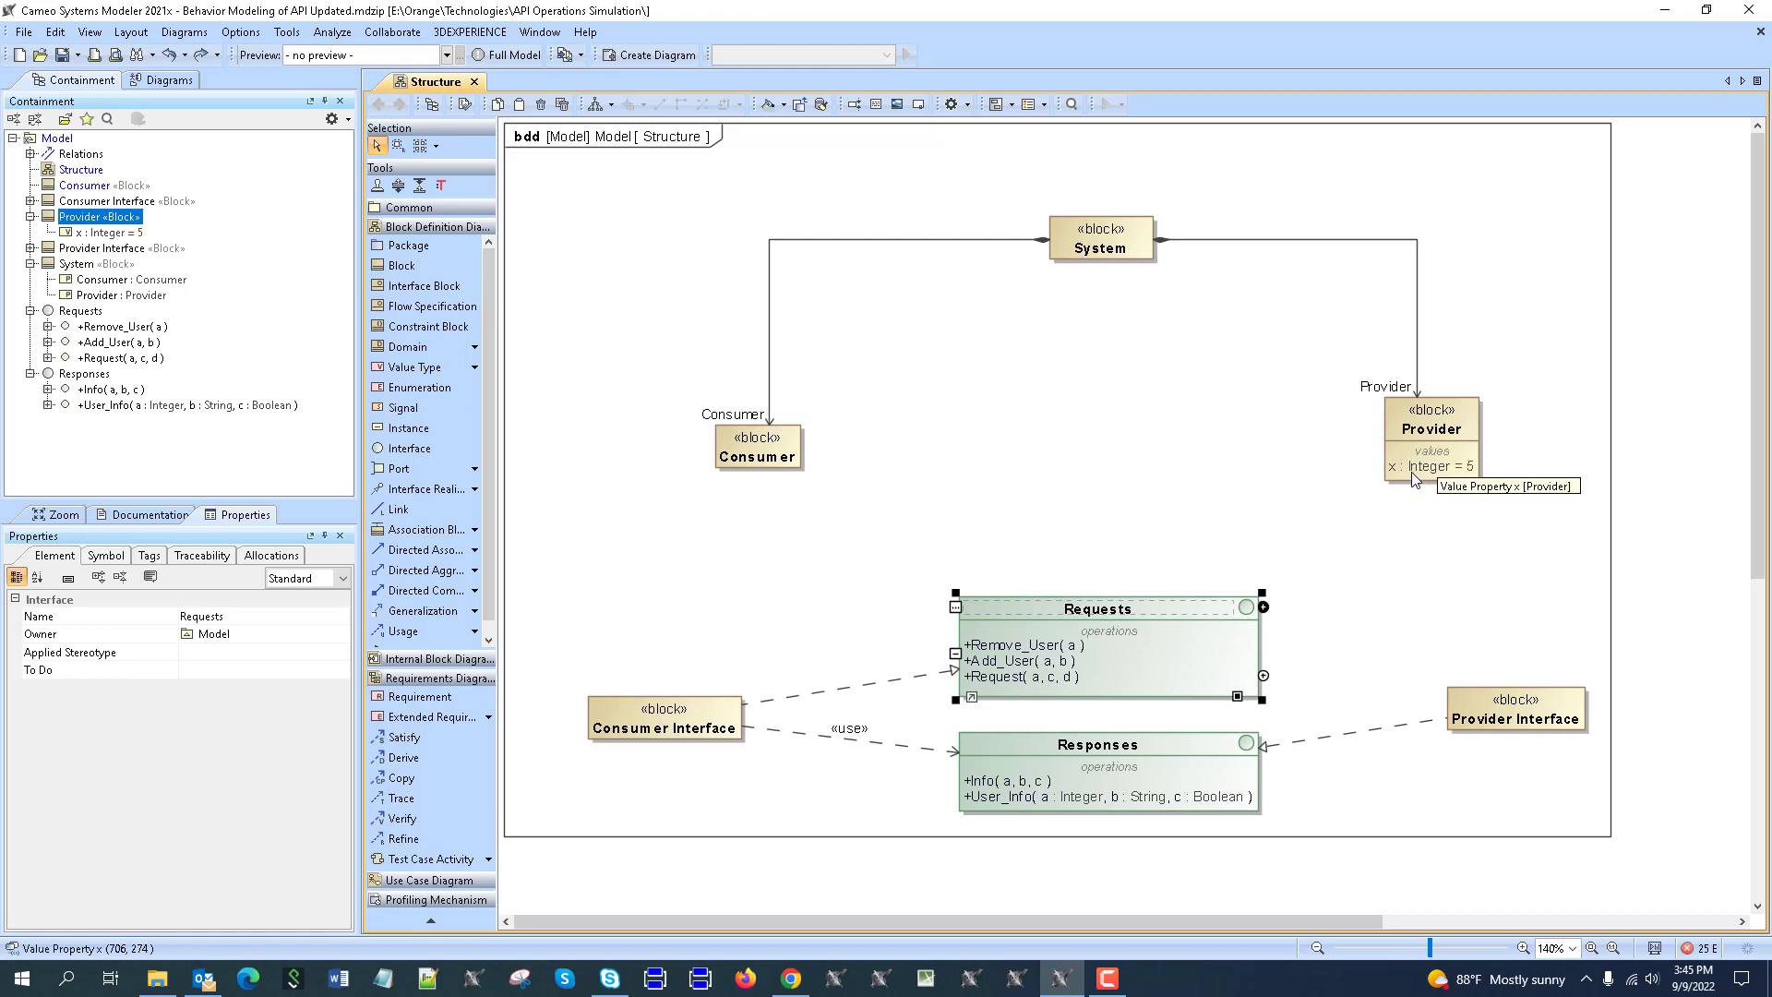
# Nudge the Consumer block and add port p1 on its right edge.
pyautogui.click(773, 444)
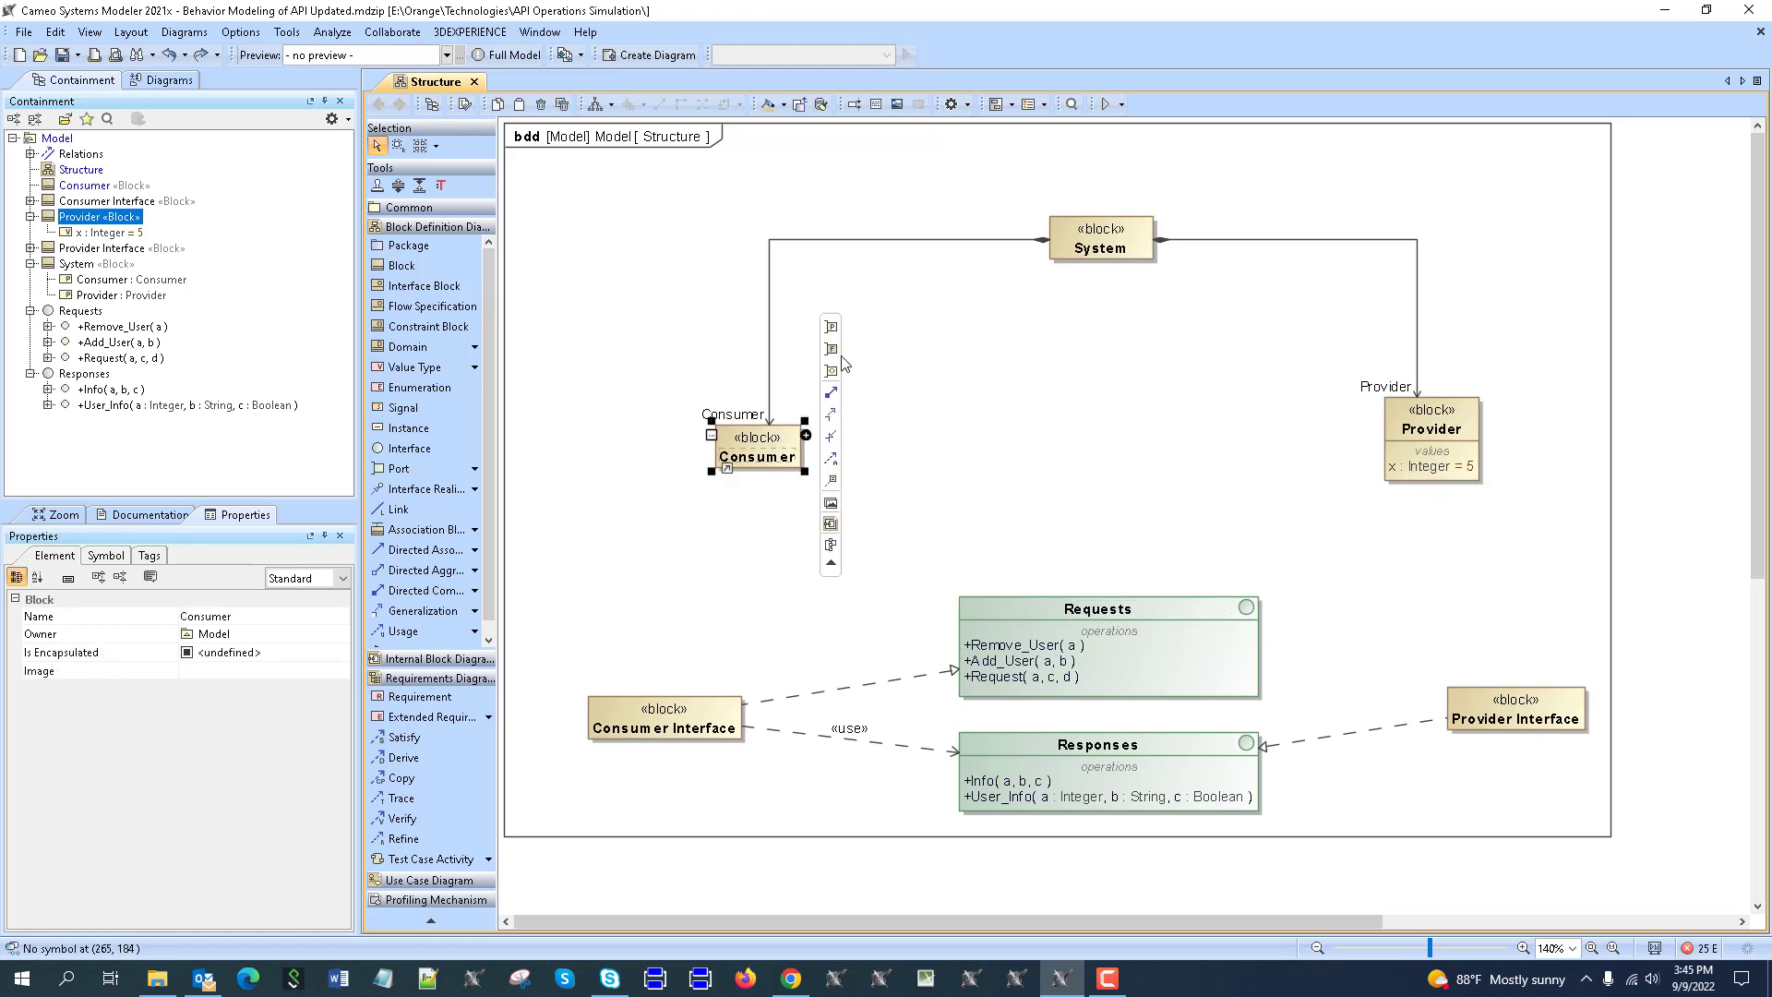
pyautogui.click(1068, 422)
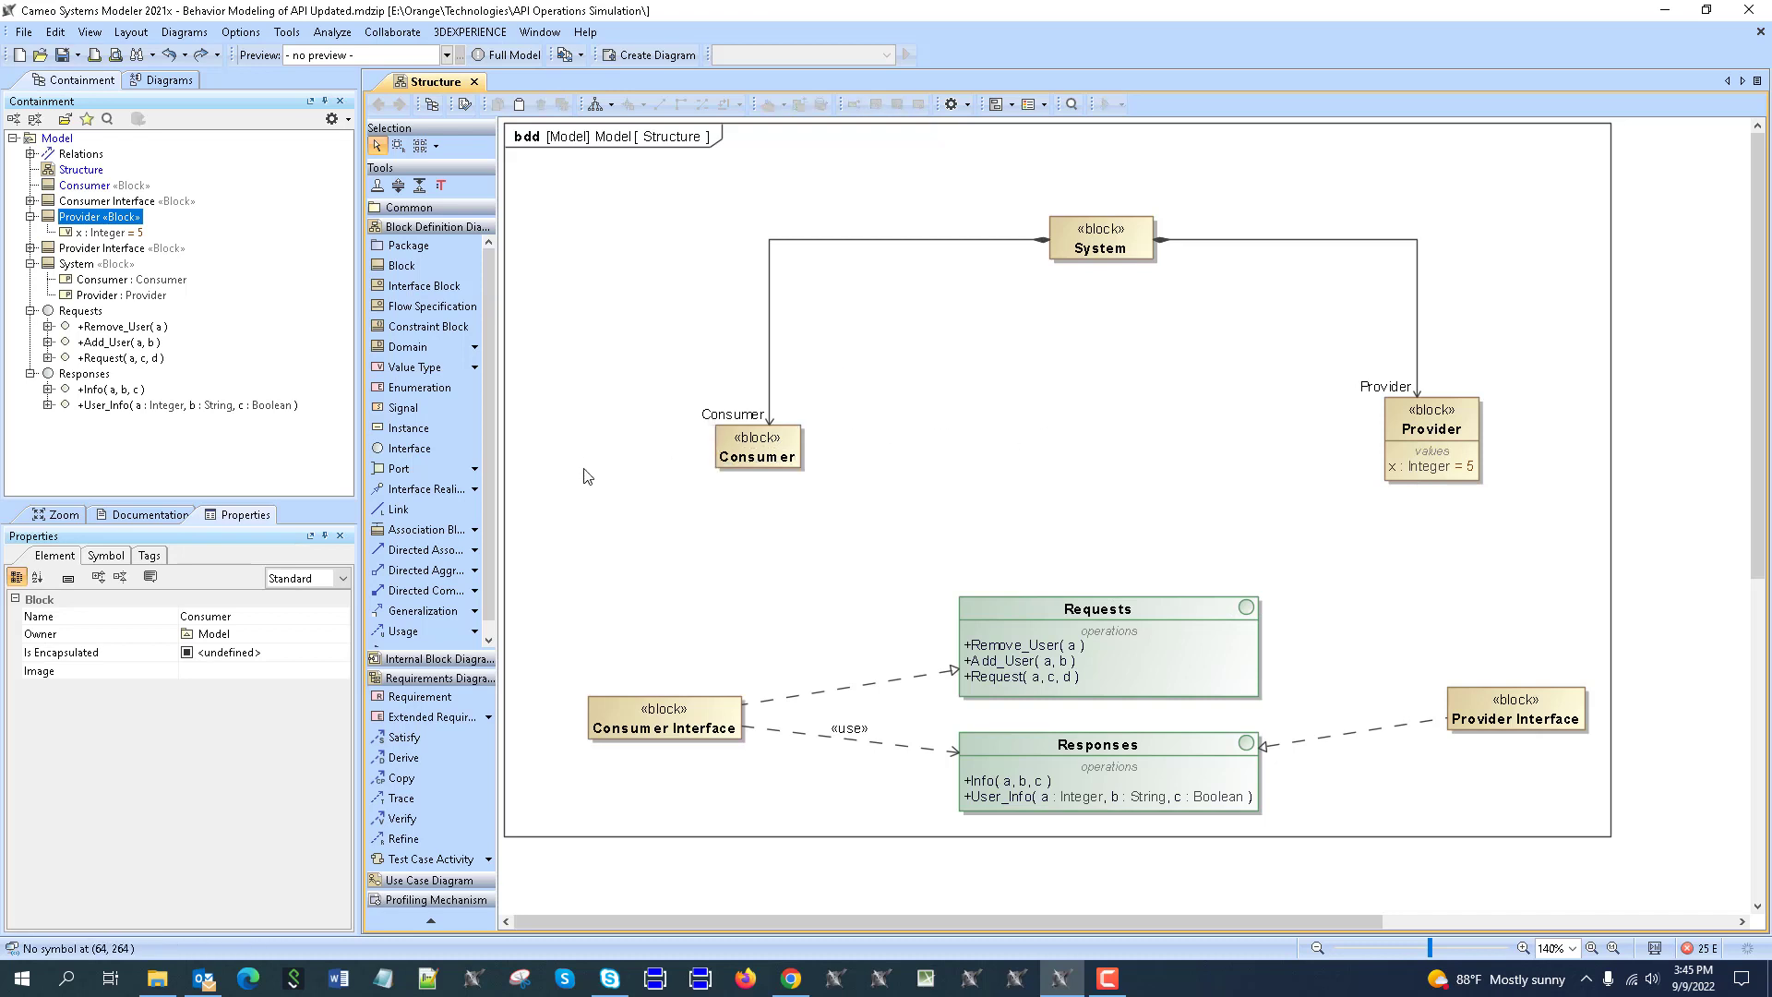
pyautogui.moveTo(752, 450); pyautogui.dragTo(739, 436)
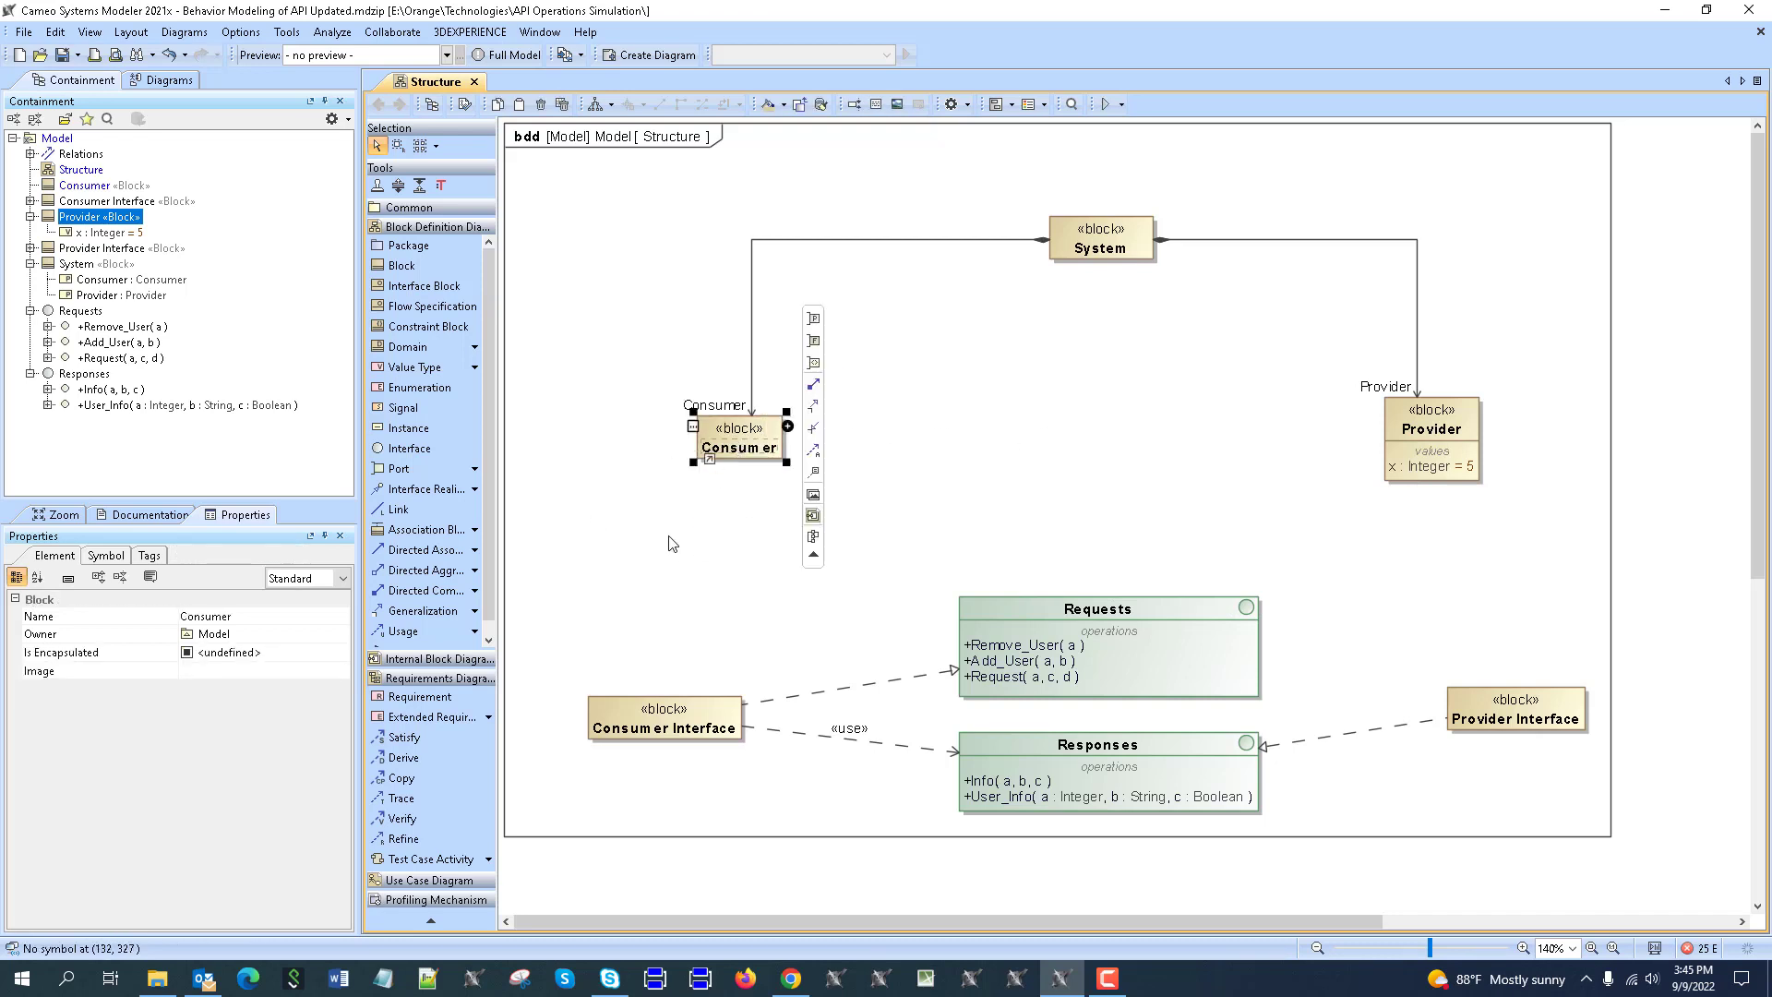
pyautogui.click(411, 475)
pyautogui.click(771, 417)
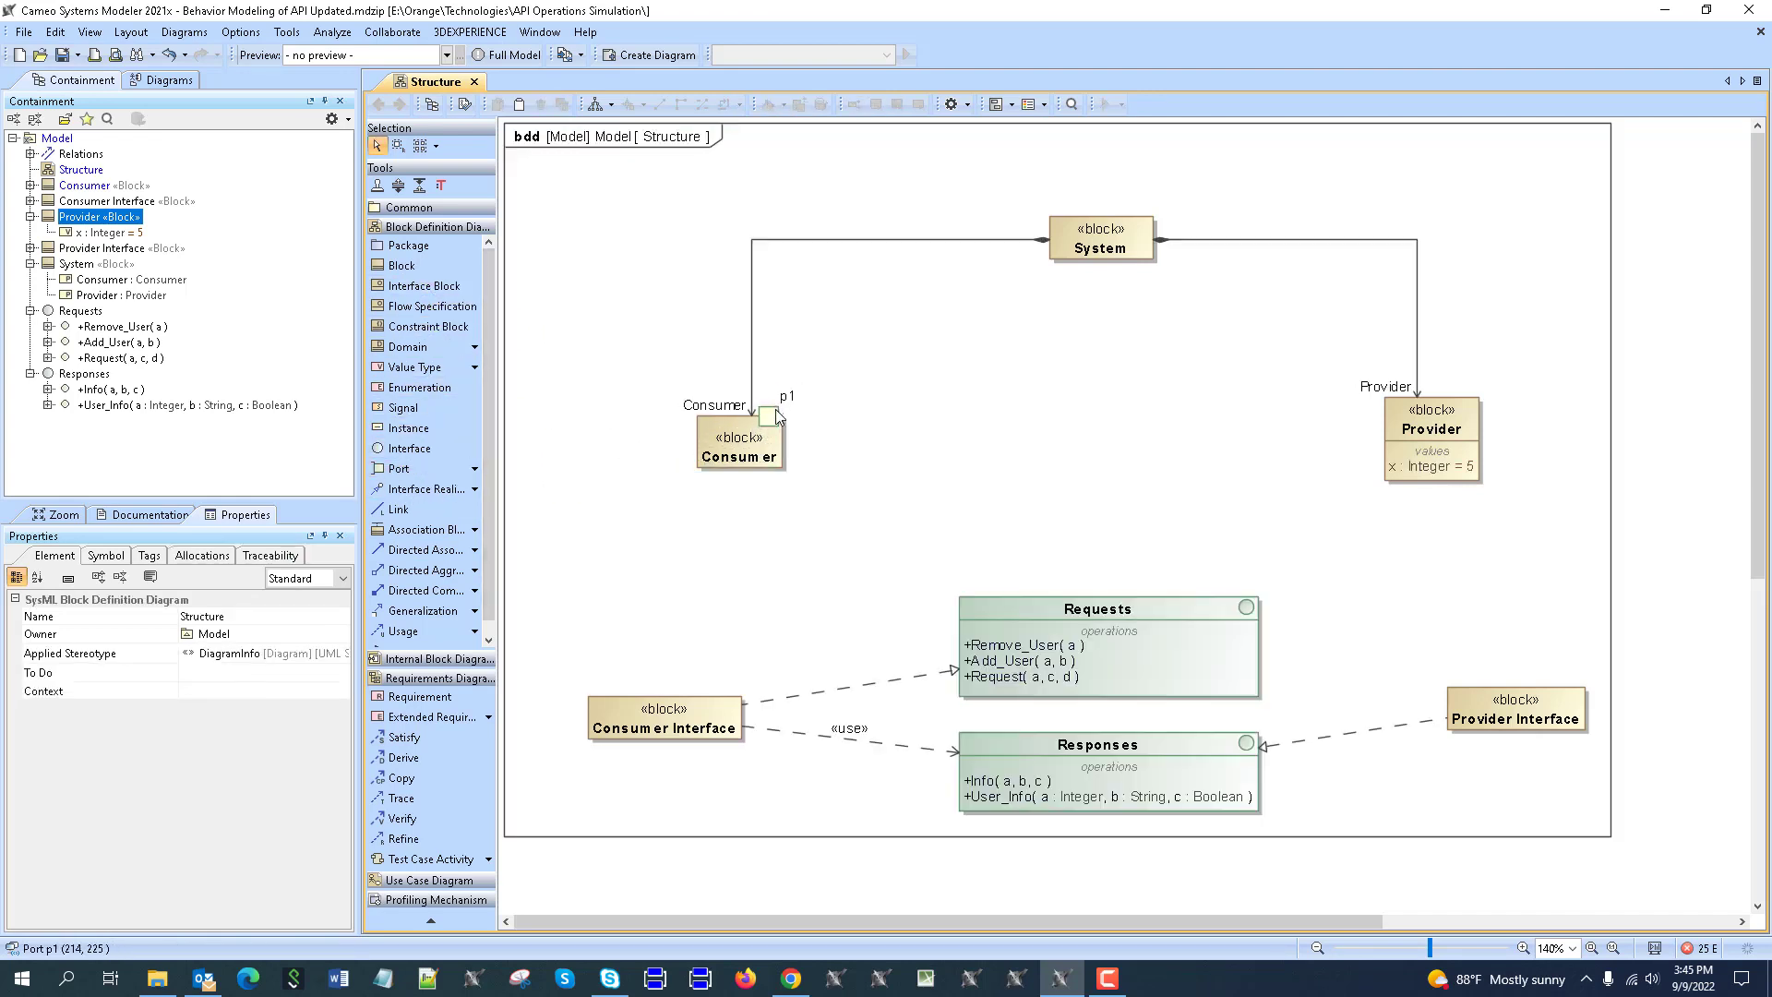
pyautogui.moveTo(775, 413); pyautogui.dragTo(799, 451)
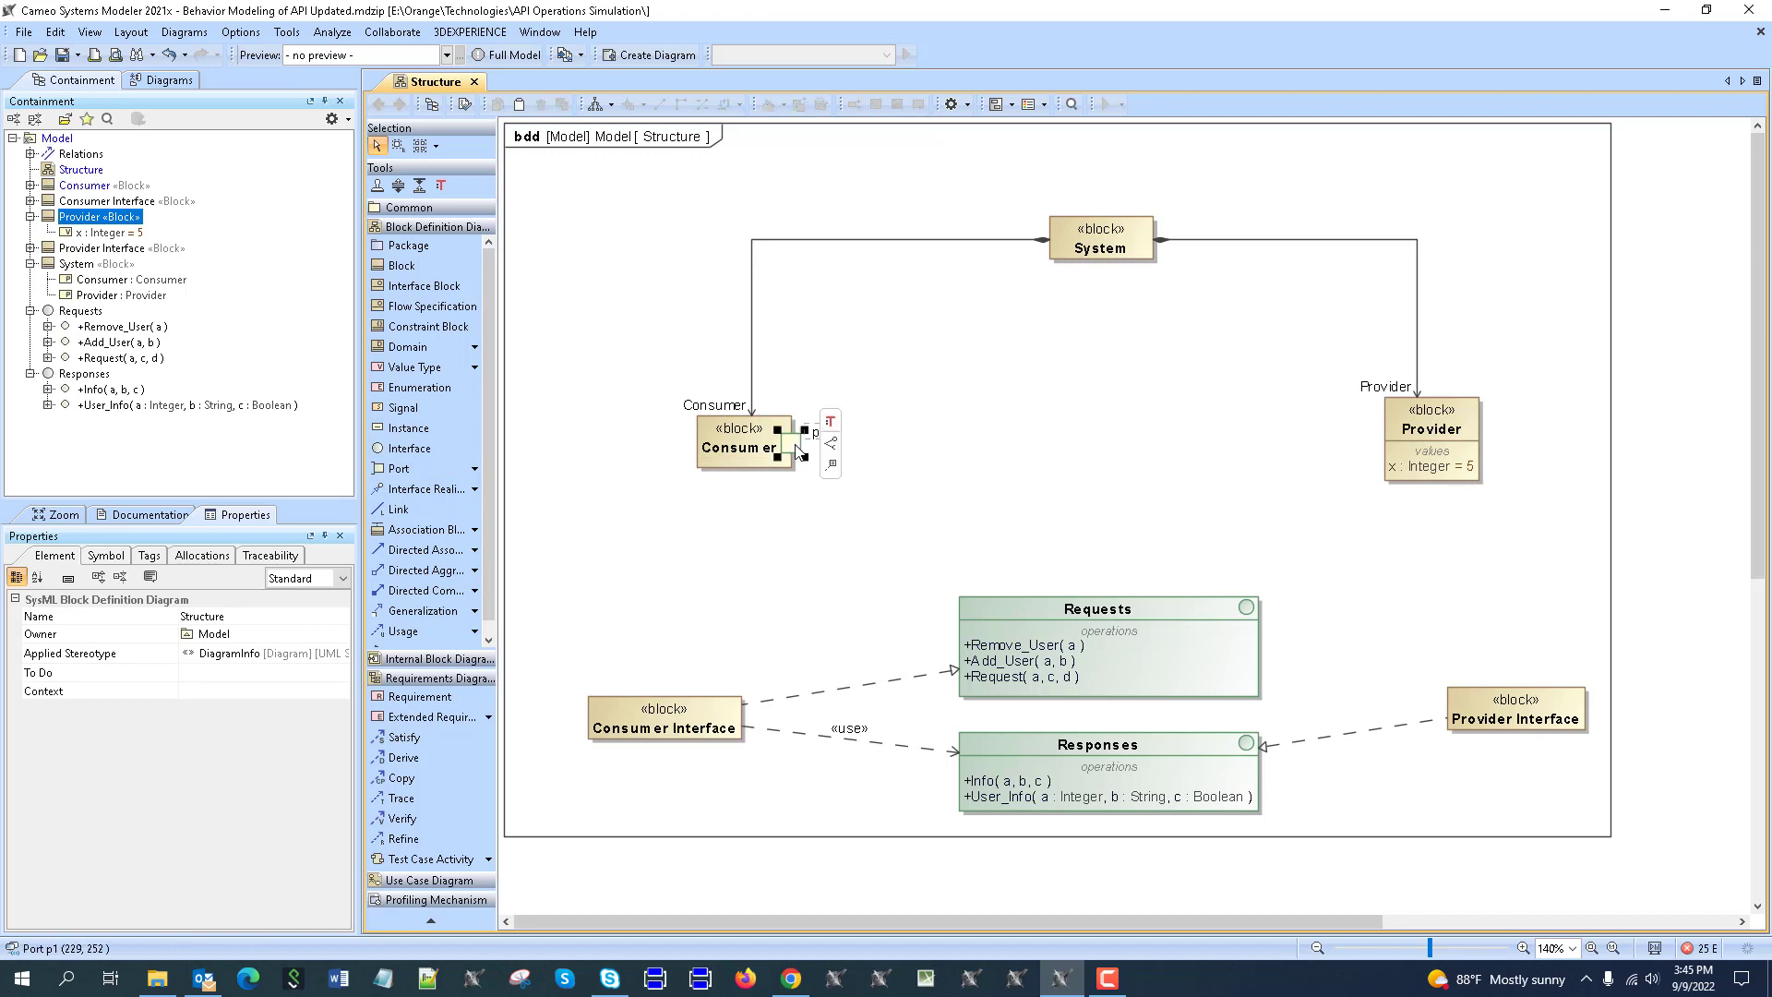
pyautogui.click(1034, 445)
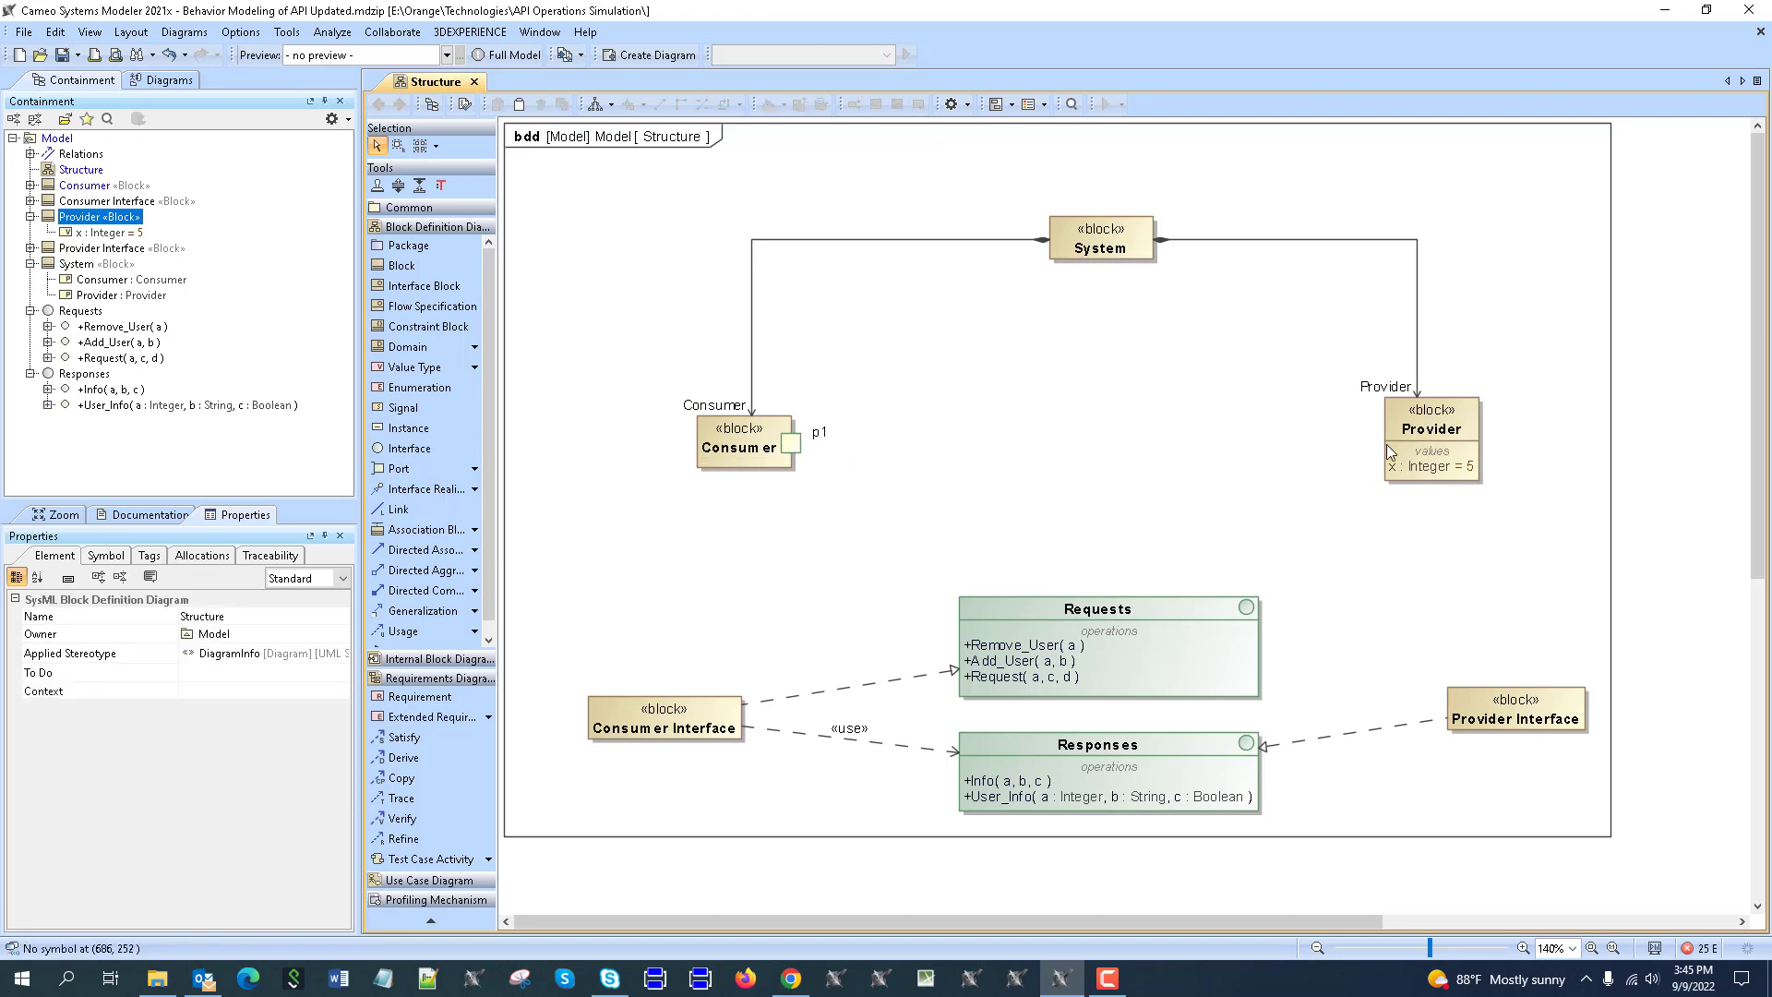
# Draw an interface realization from Consumer Interface to the Requests interface.
pyautogui.scroll(-3, 686, 732)
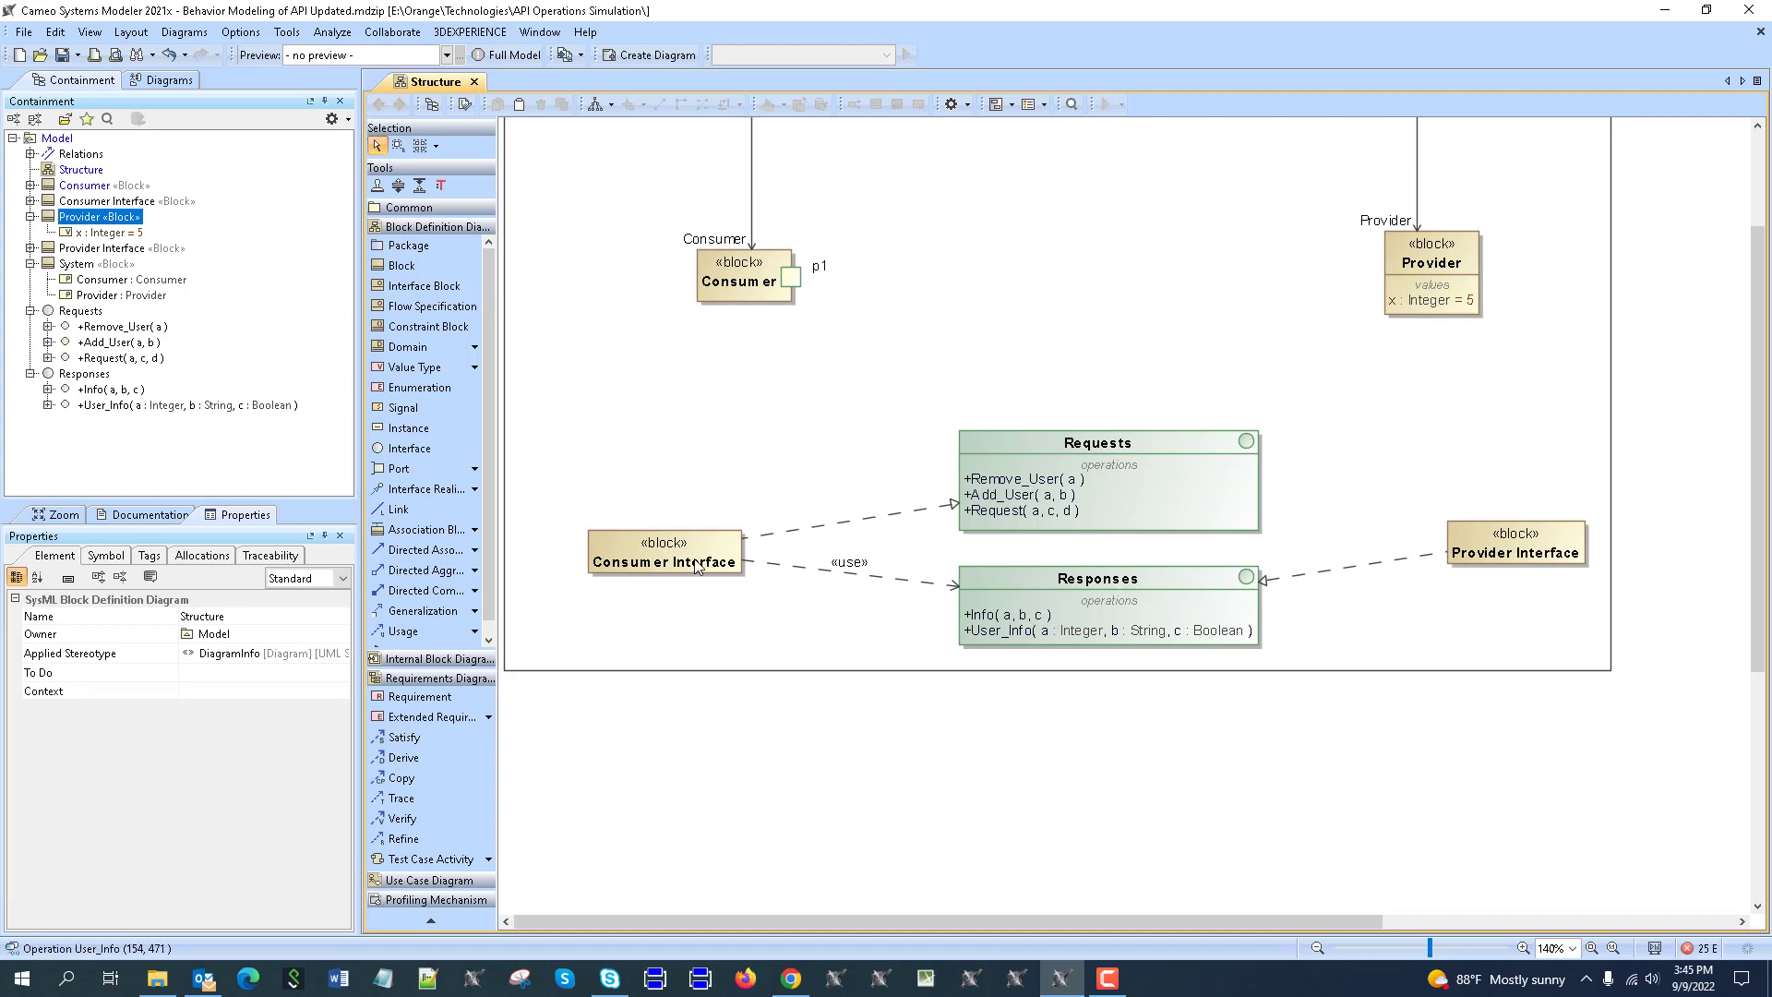
pyautogui.click(804, 529)
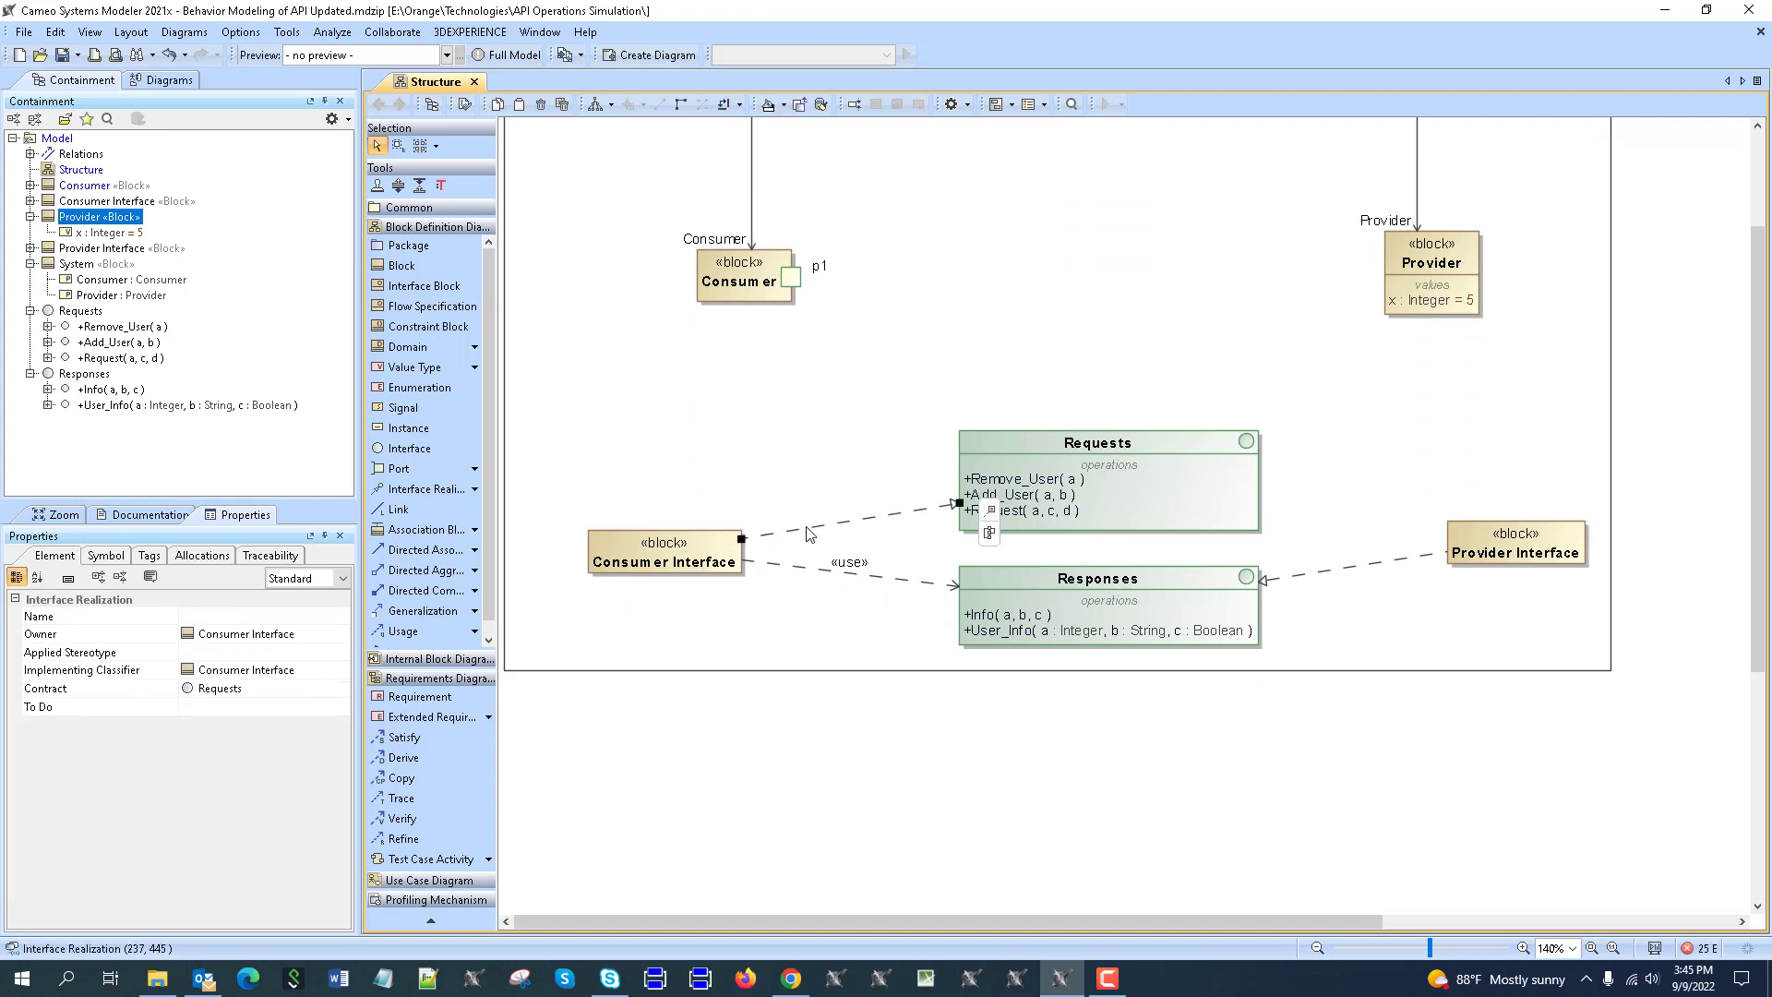
pyautogui.click(734, 554)
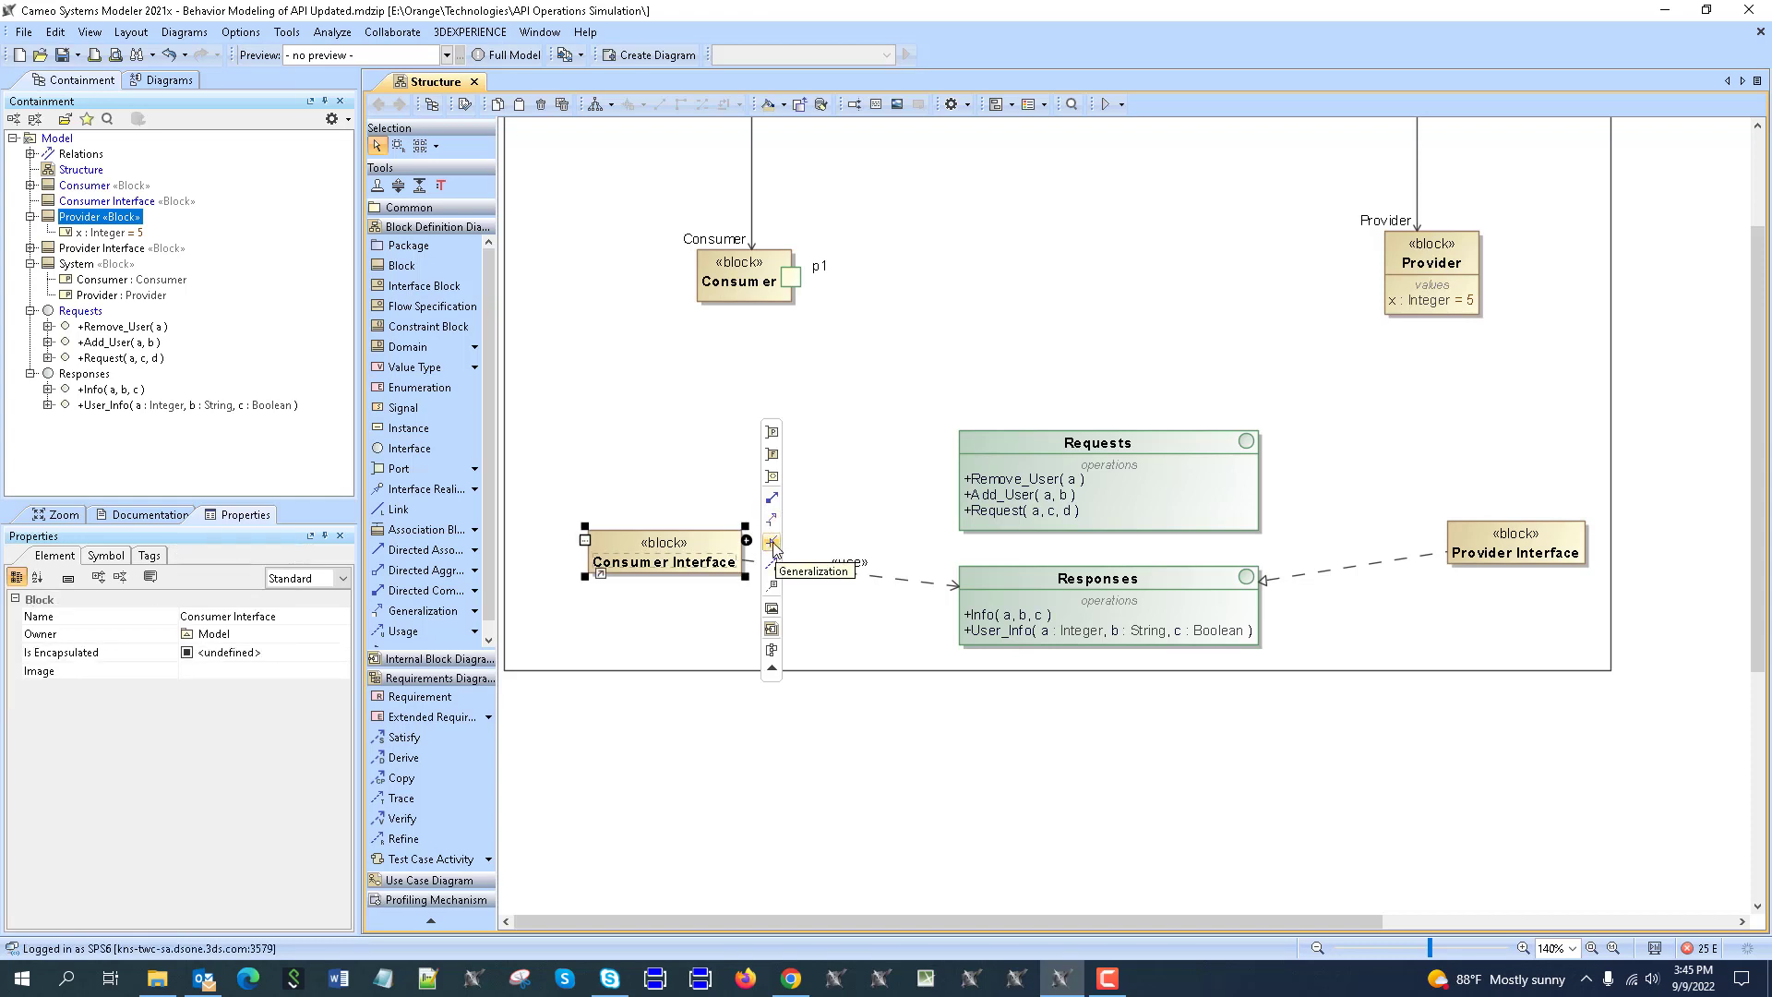
pyautogui.click(678, 472)
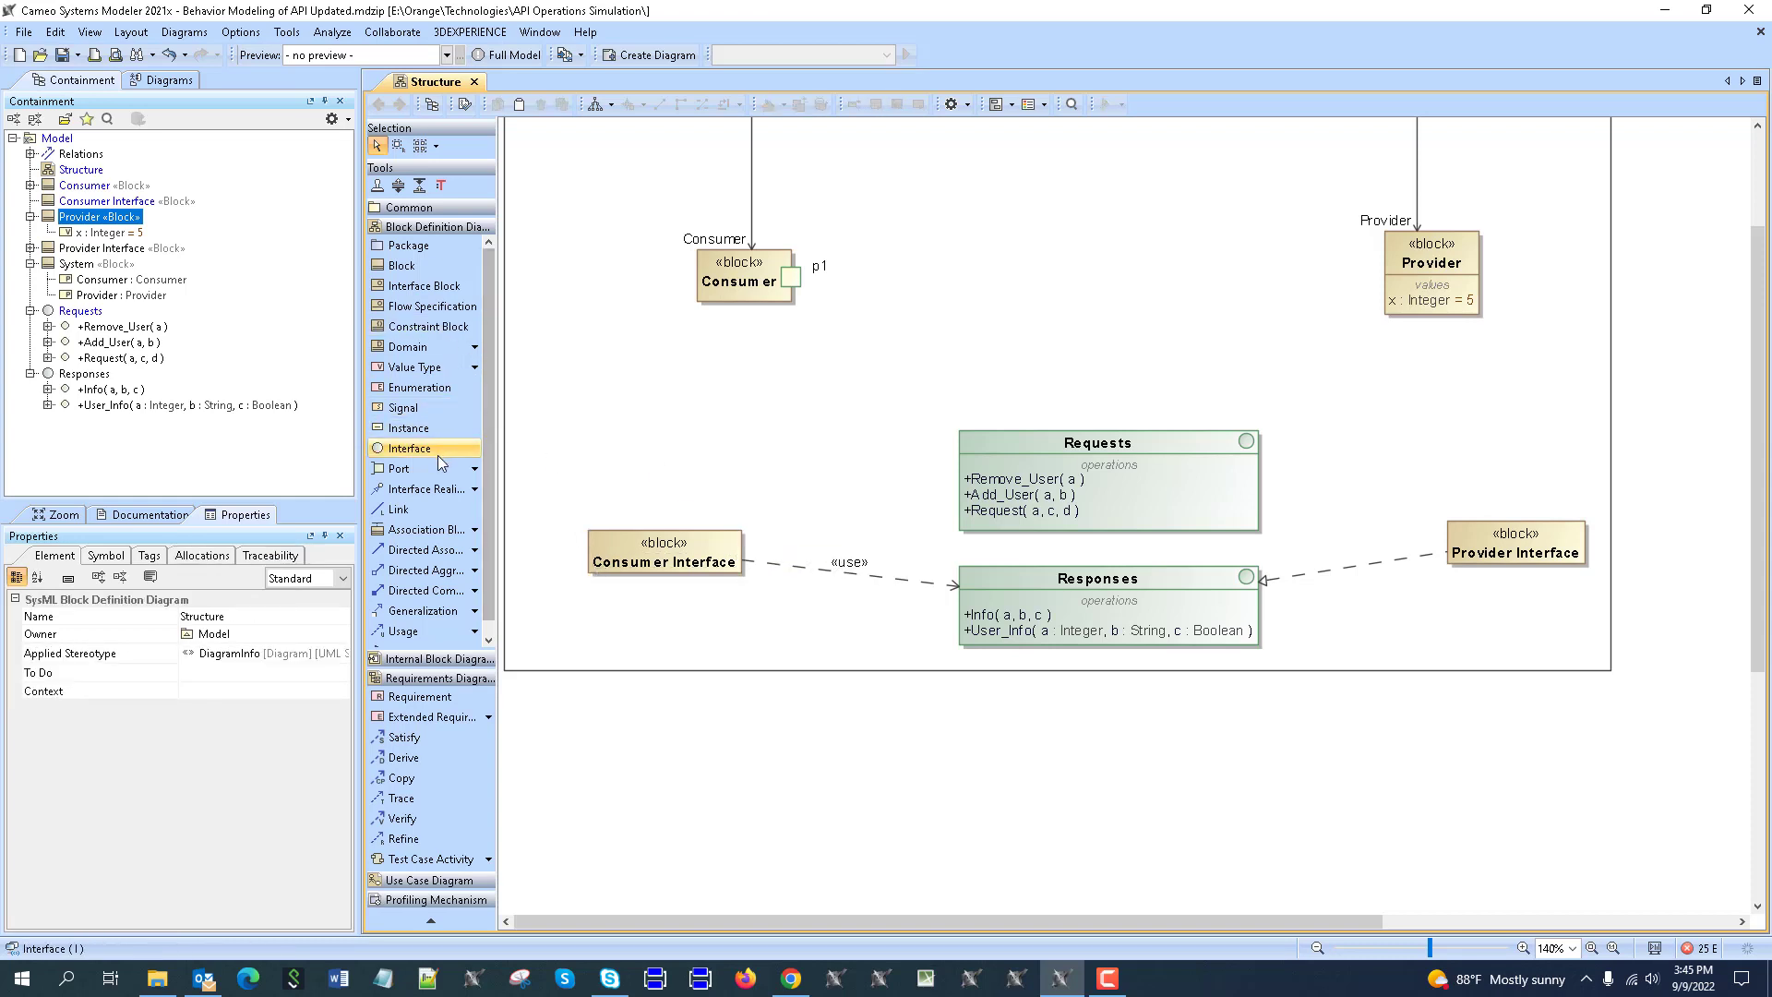
pyautogui.click(427, 488)
pyautogui.click(715, 552)
pyautogui.click(953, 500)
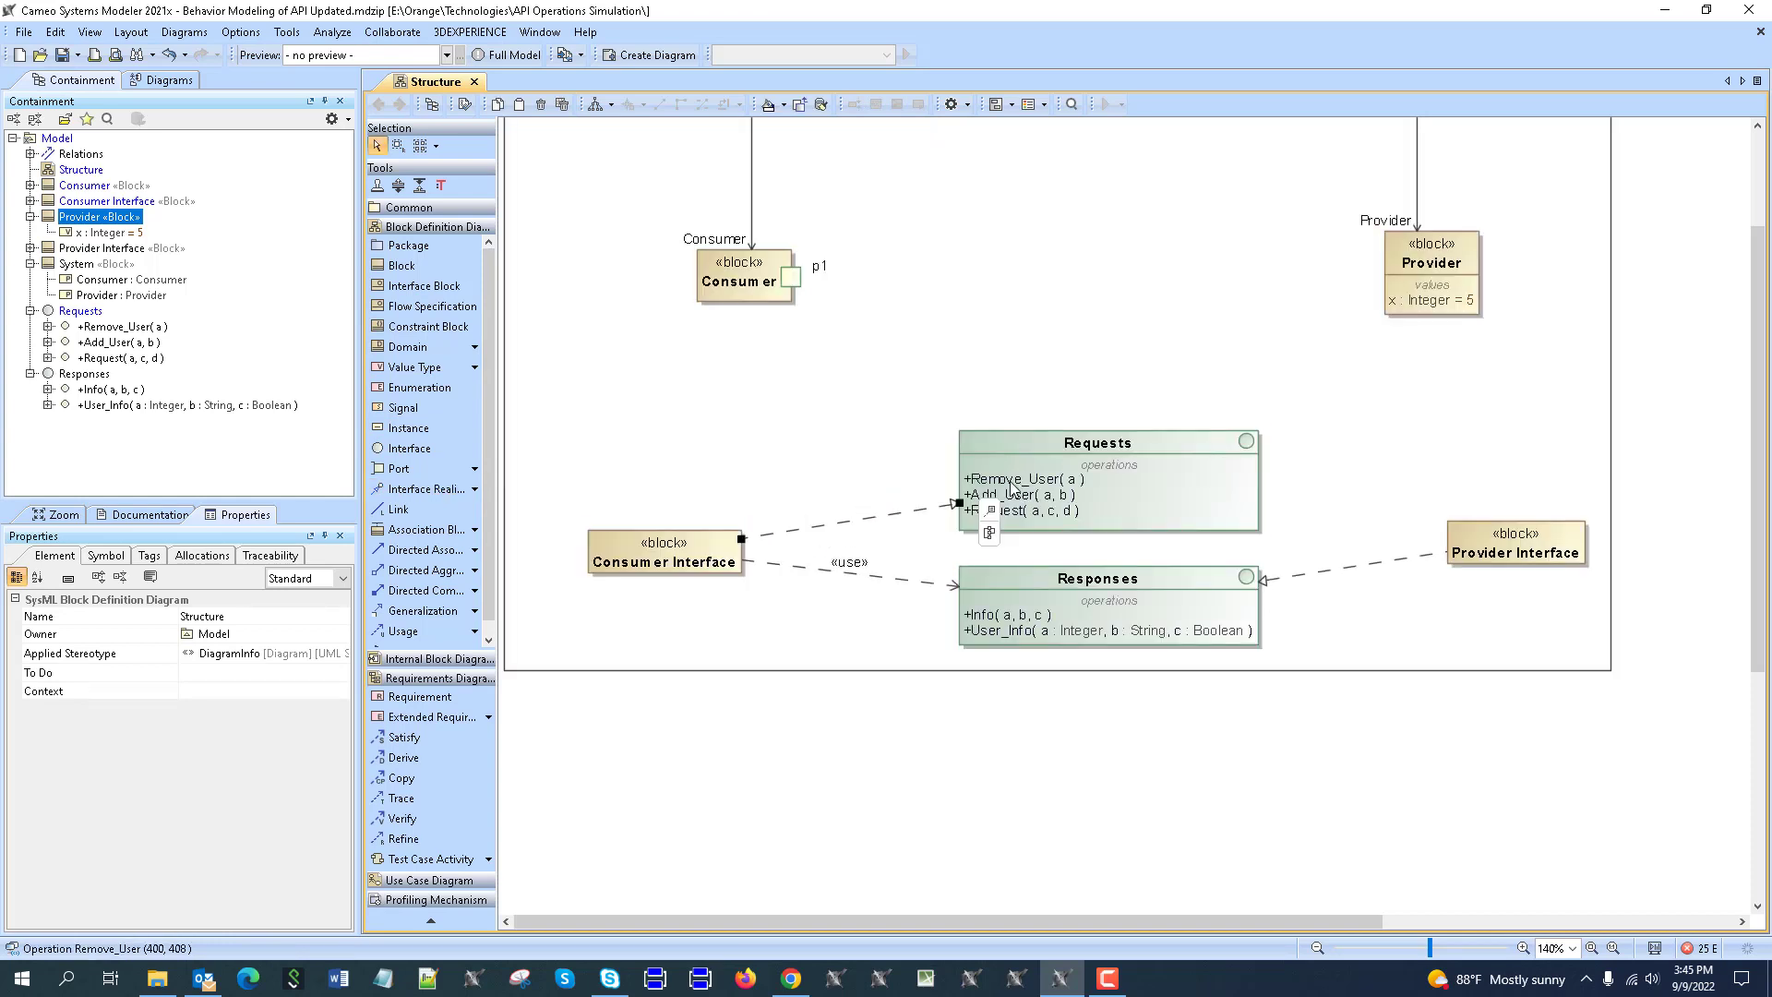
pyautogui.press('Escape')
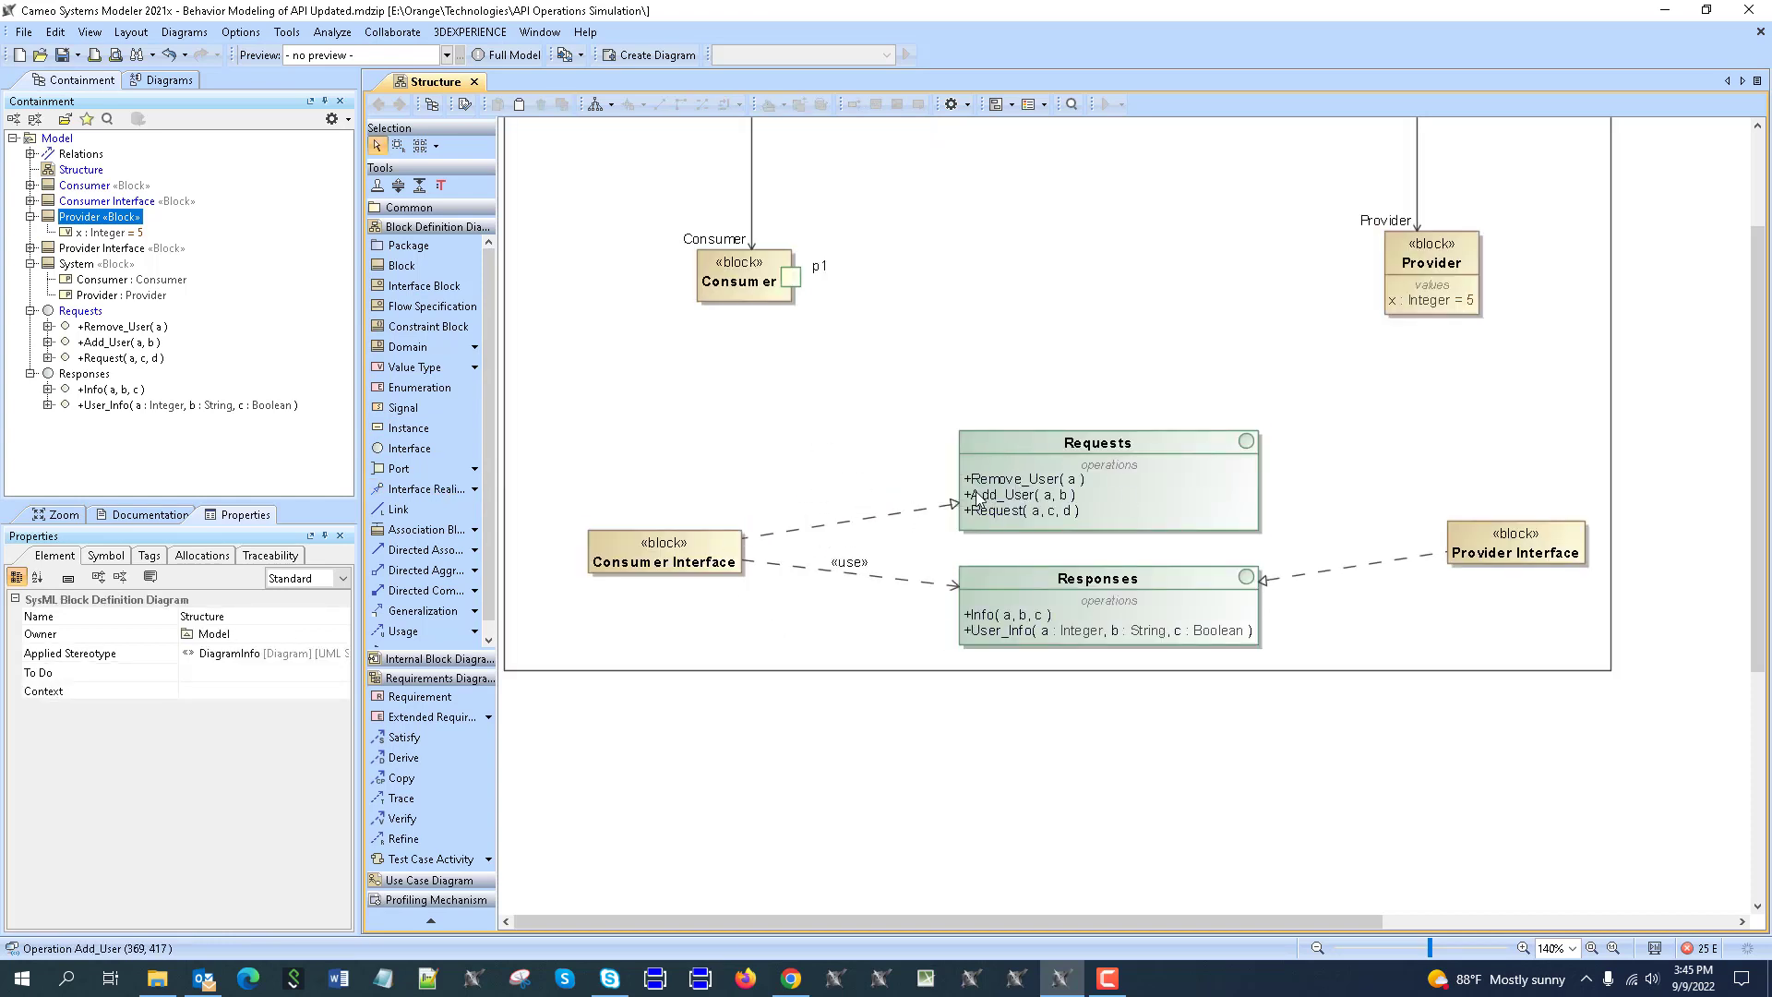
# Type Consumer's port p1 as Consumer Interface.
pyautogui.scroll(3, 983, 499)
pyautogui.scroll(-2, 805, 595)
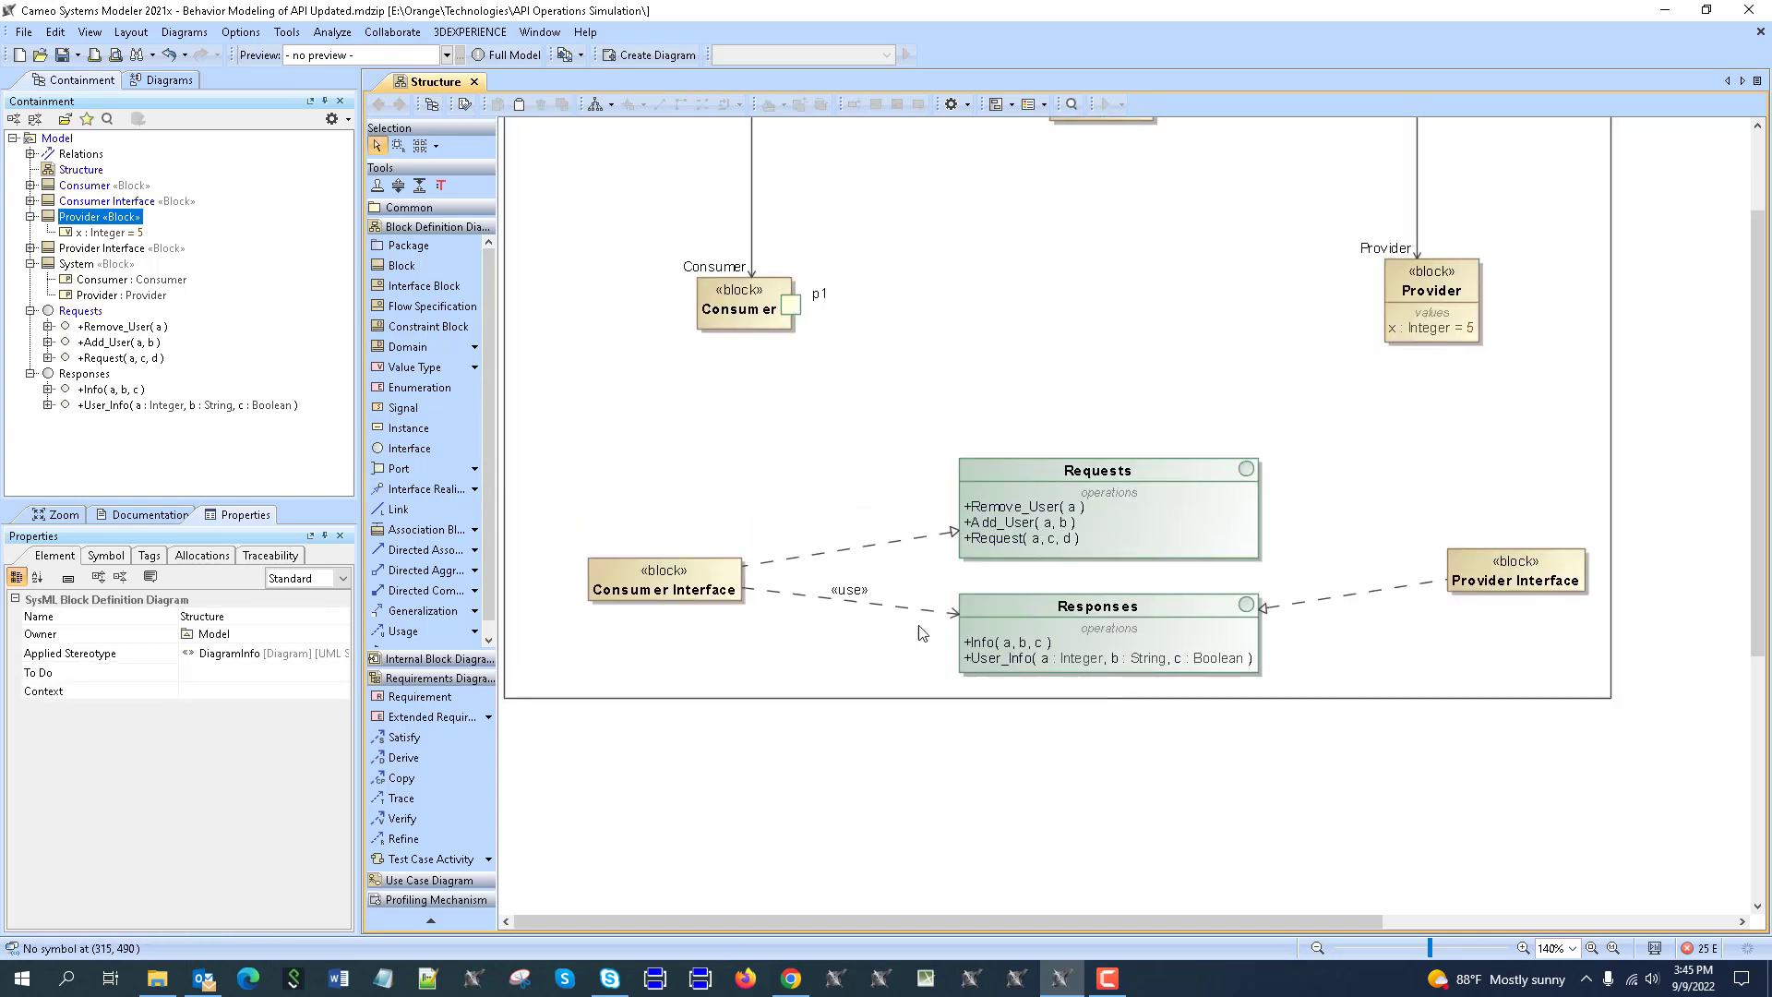
pyautogui.click(927, 537)
pyautogui.scroll(3, 865, 482)
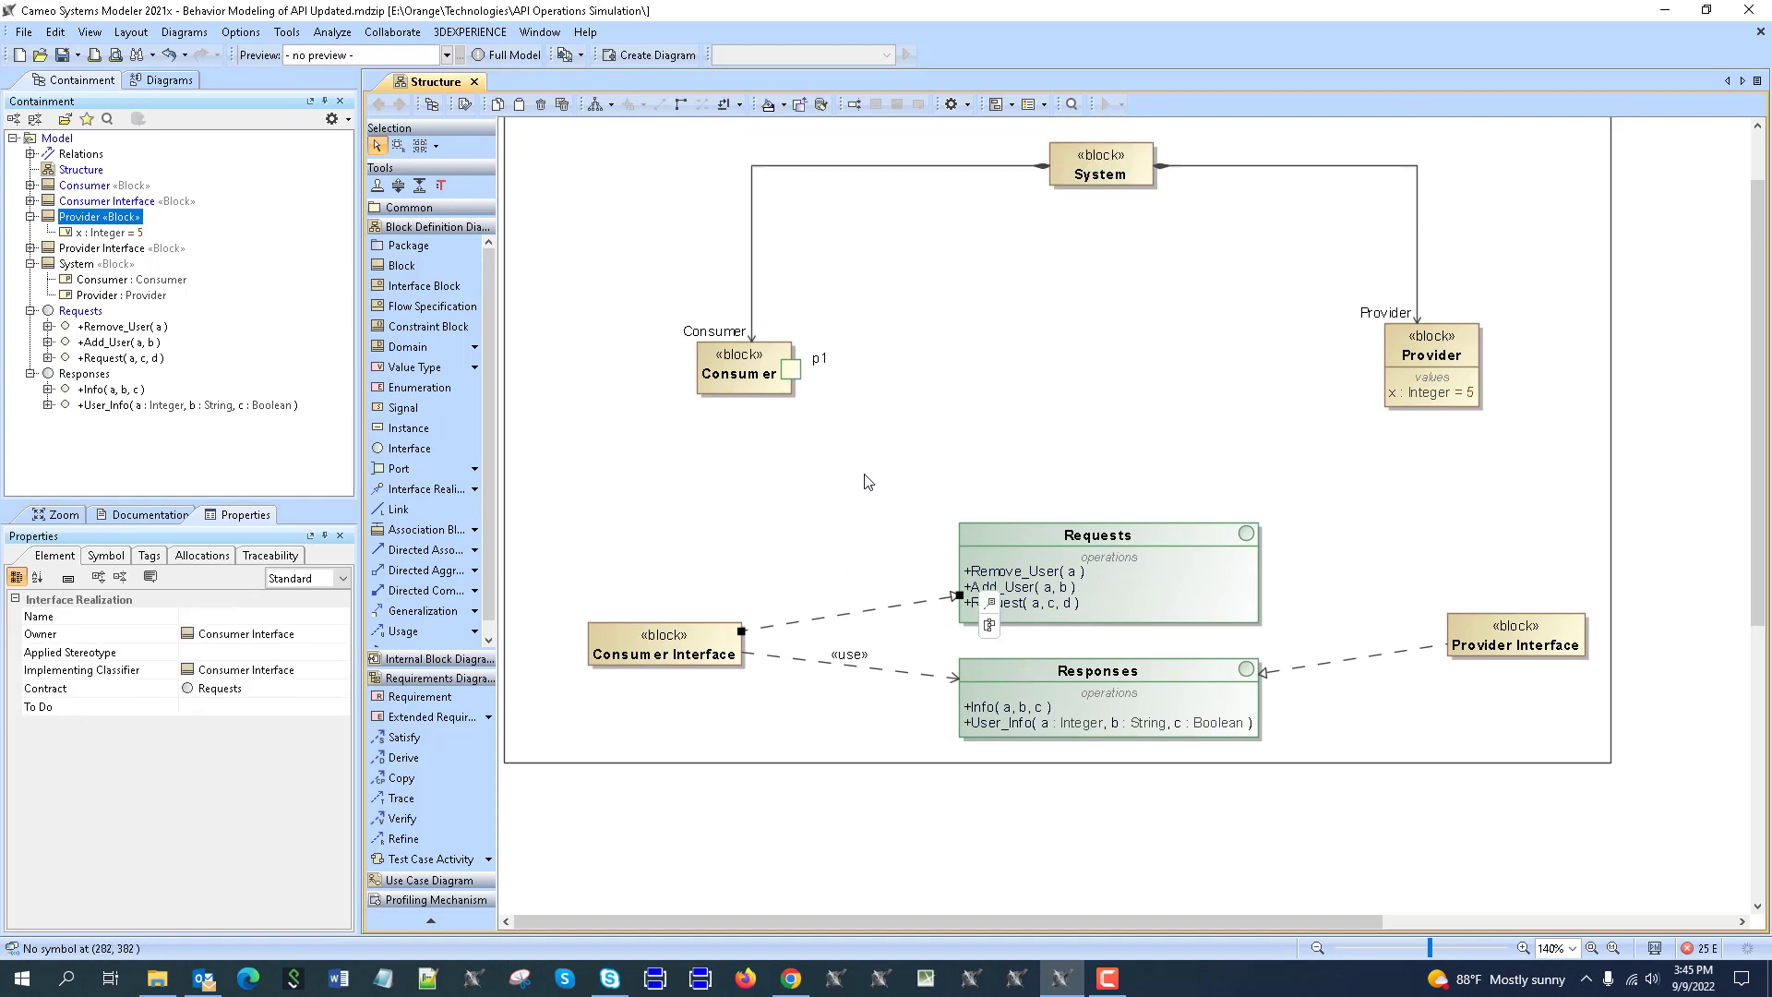
pyautogui.click(812, 394)
pyautogui.moveTo(687, 657); pyautogui.dragTo(791, 387)
pyautogui.click(1392, 354)
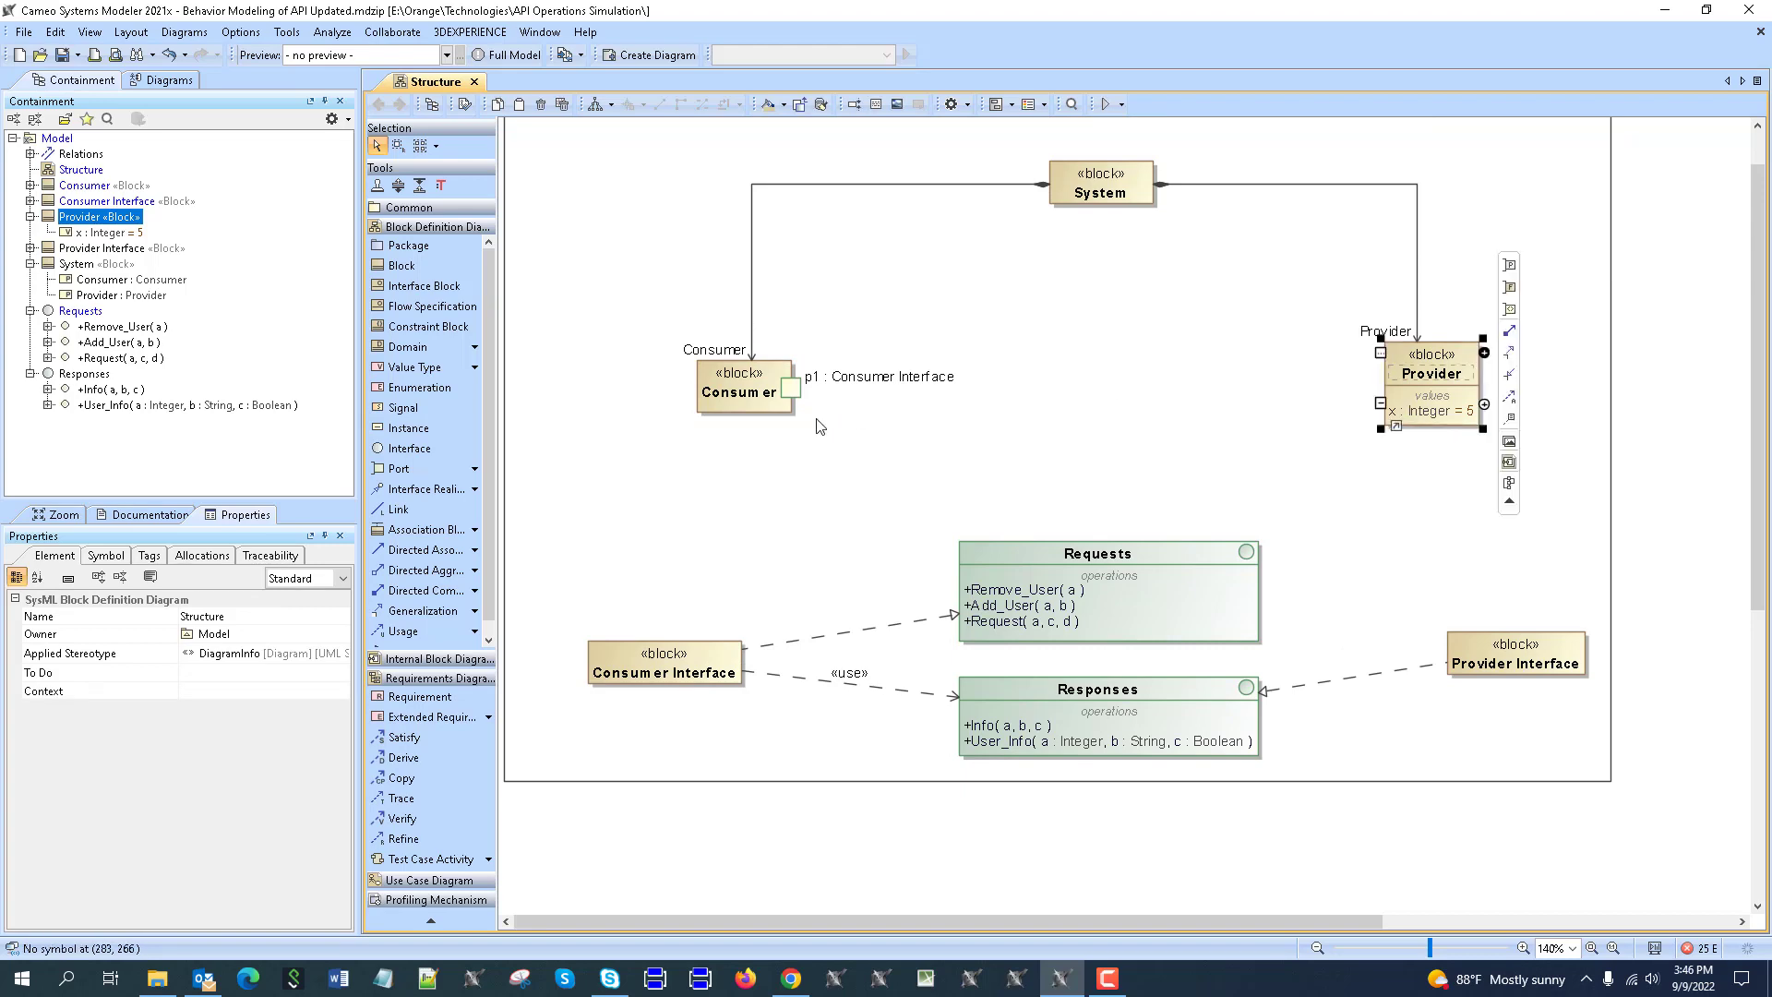
# Show Requests and Responses on Consumer's port p1 via its specification.
pyautogui.click(792, 389)
pyautogui.click(829, 410)
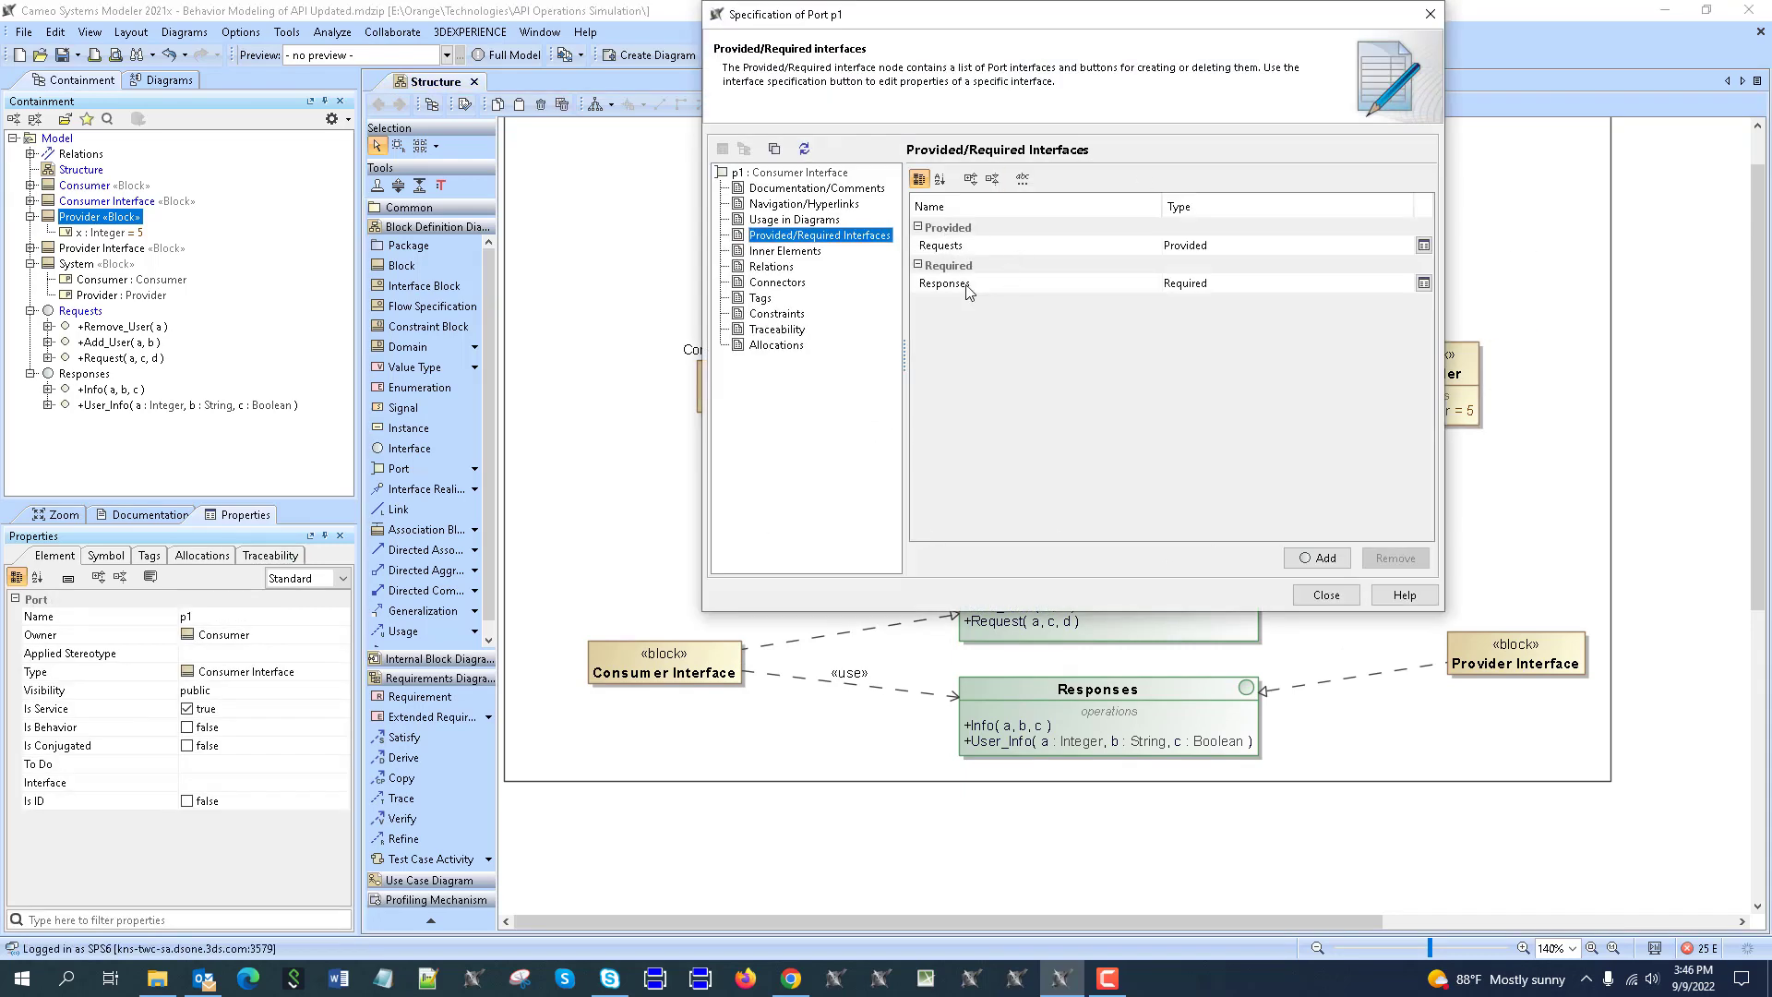
pyautogui.click(1291, 595)
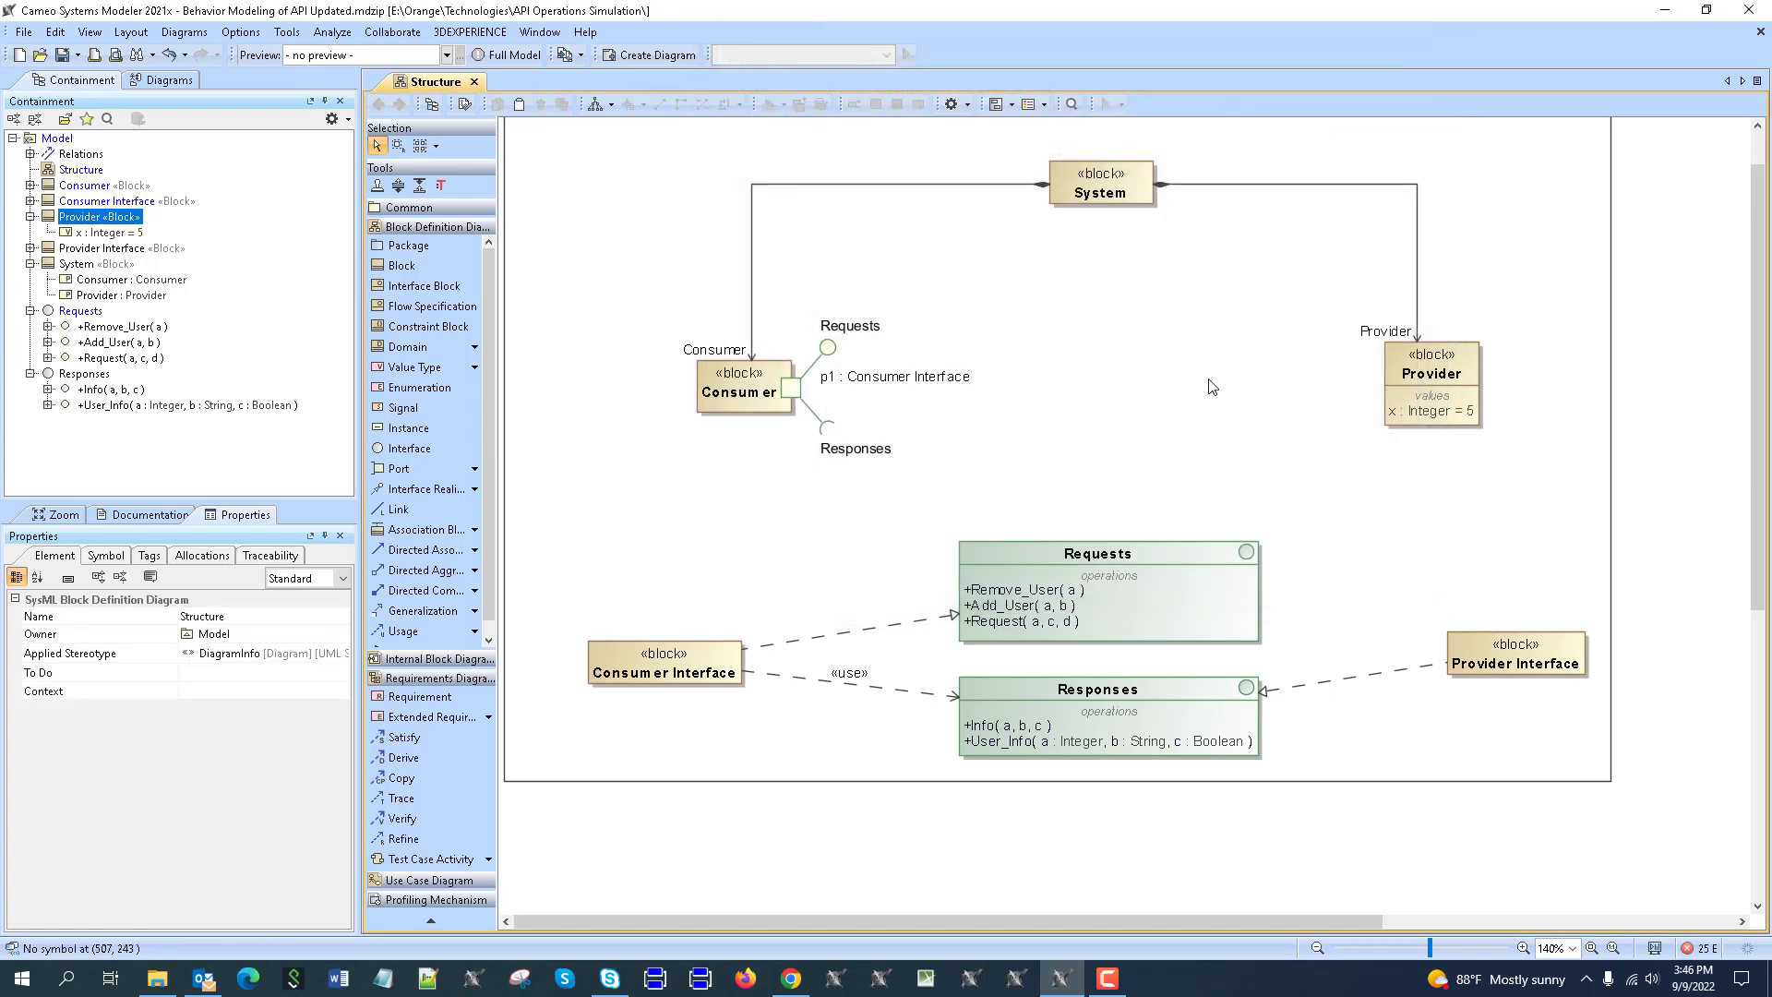
# Add port p1 to Provider, typed Provider Interface, displaying the Responses interface.
pyautogui.click(1412, 397)
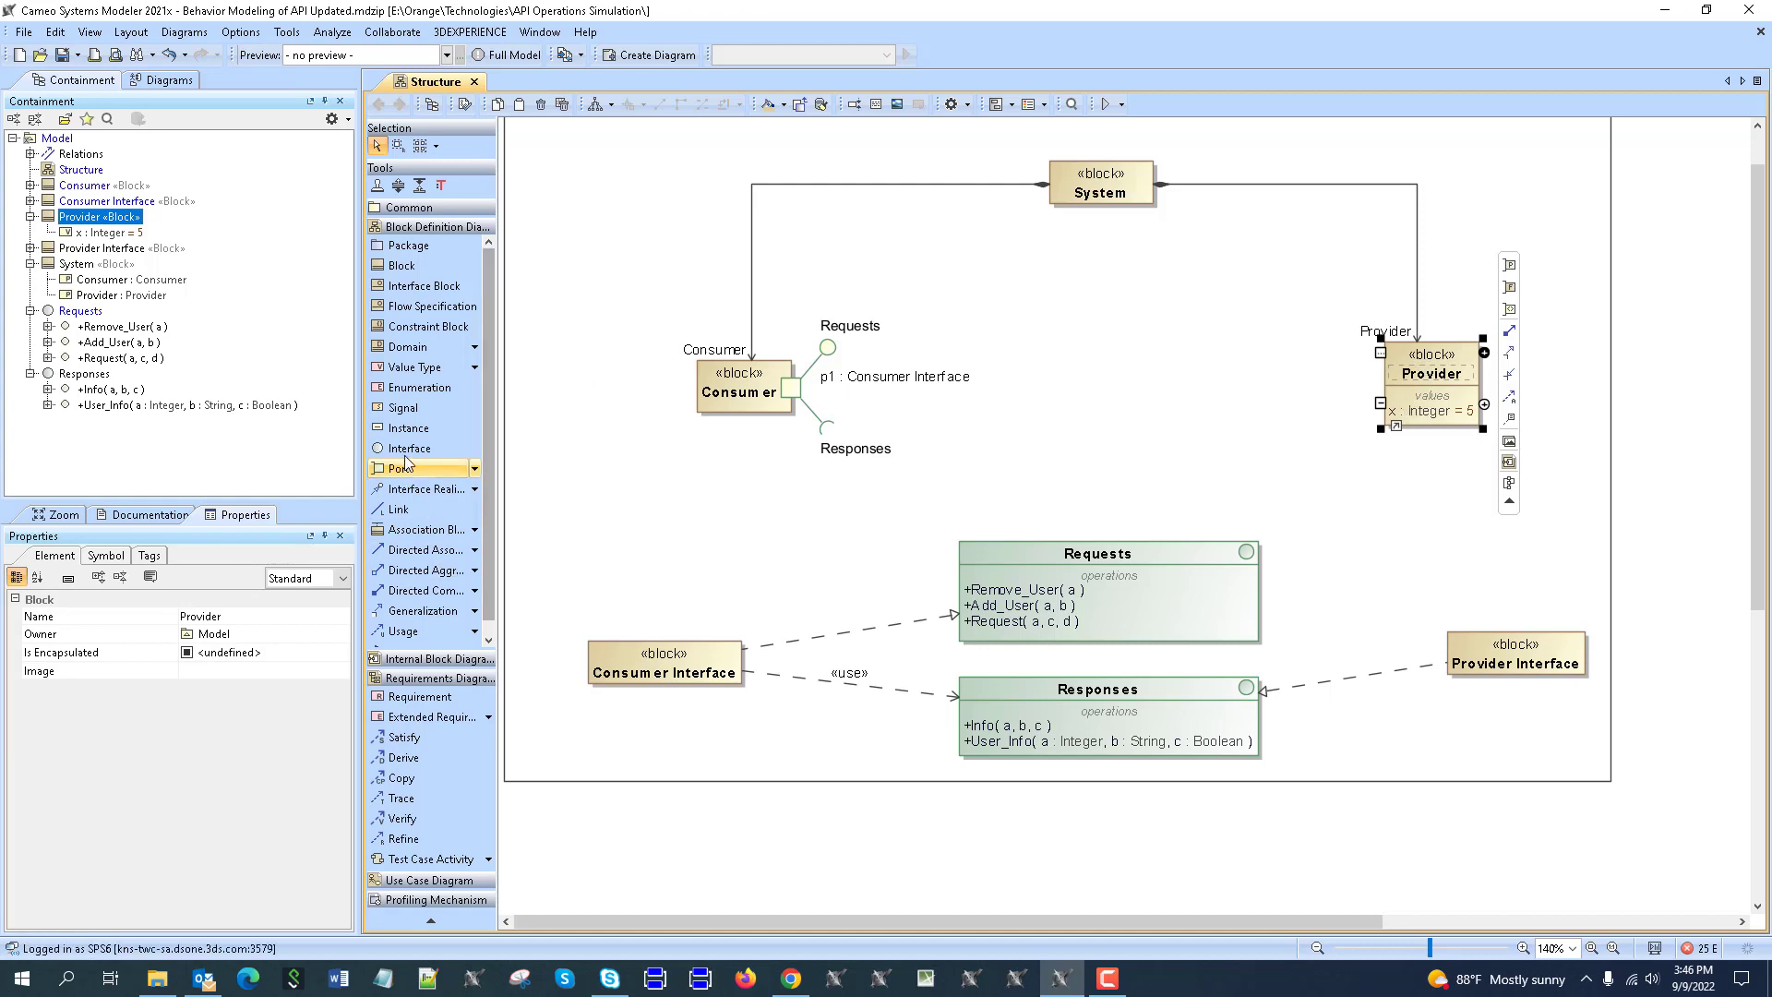
pyautogui.click(451, 473)
pyautogui.click(1382, 371)
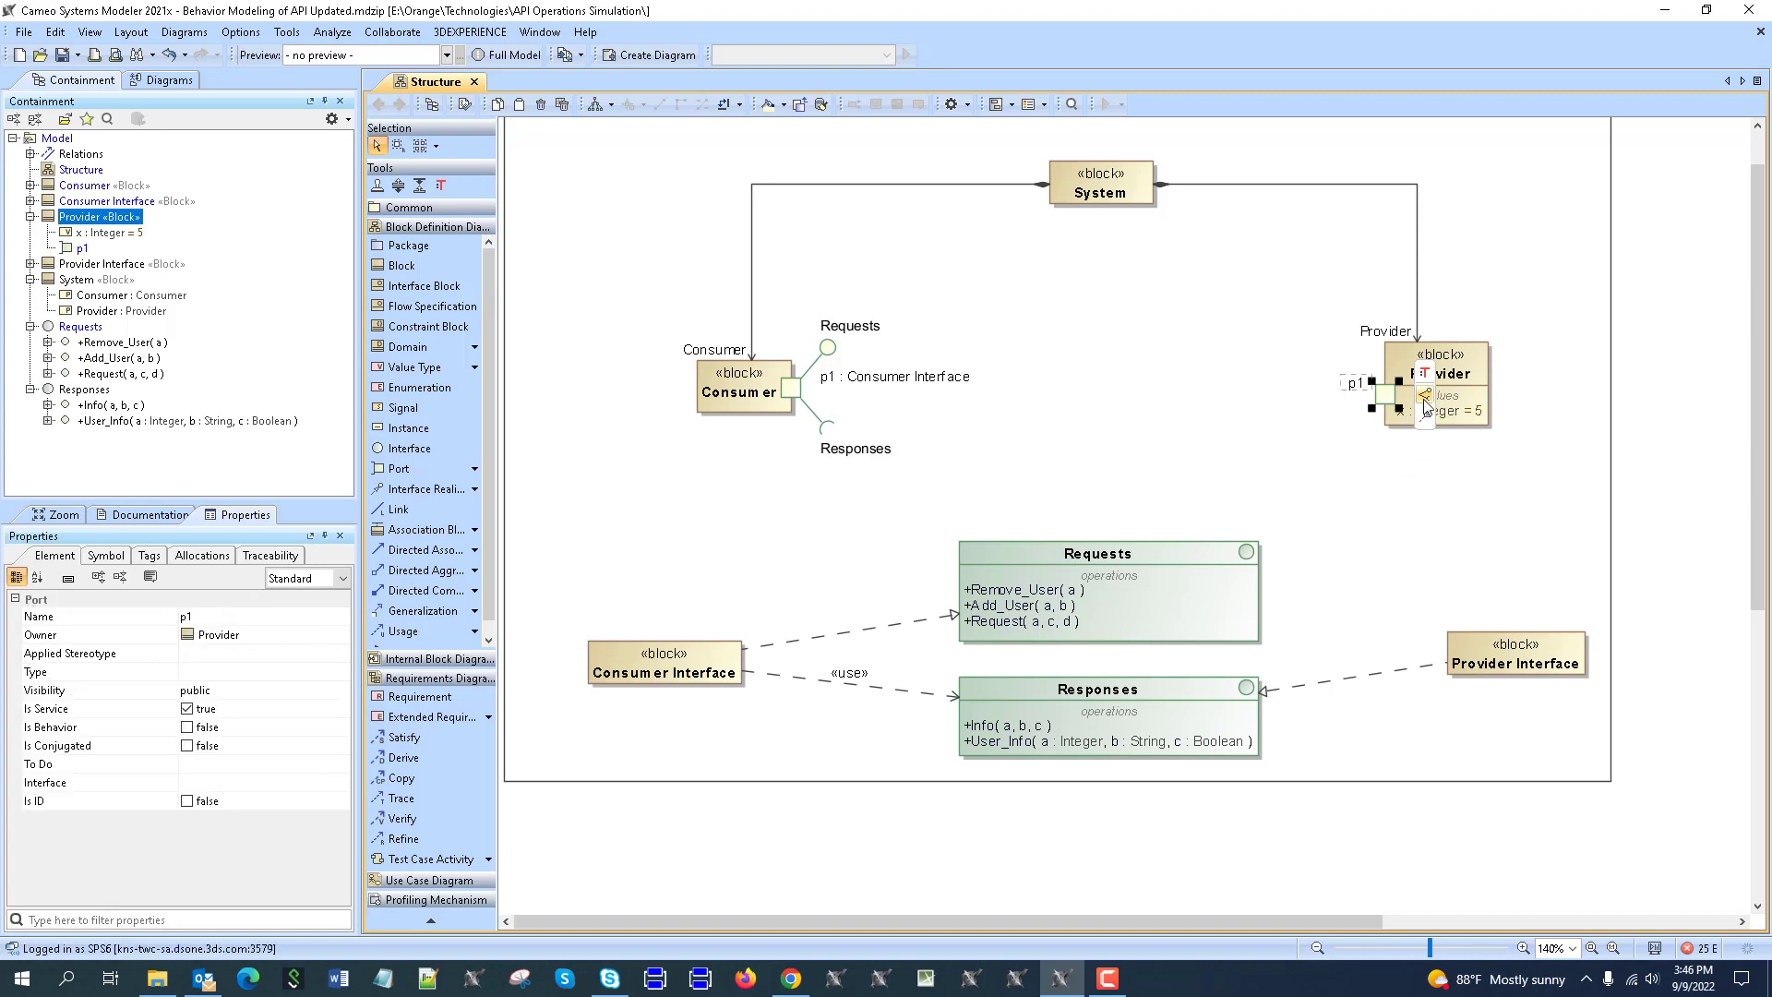
pyautogui.moveTo(1500, 646); pyautogui.dragTo(1383, 395)
pyautogui.doubleClick(1374, 406)
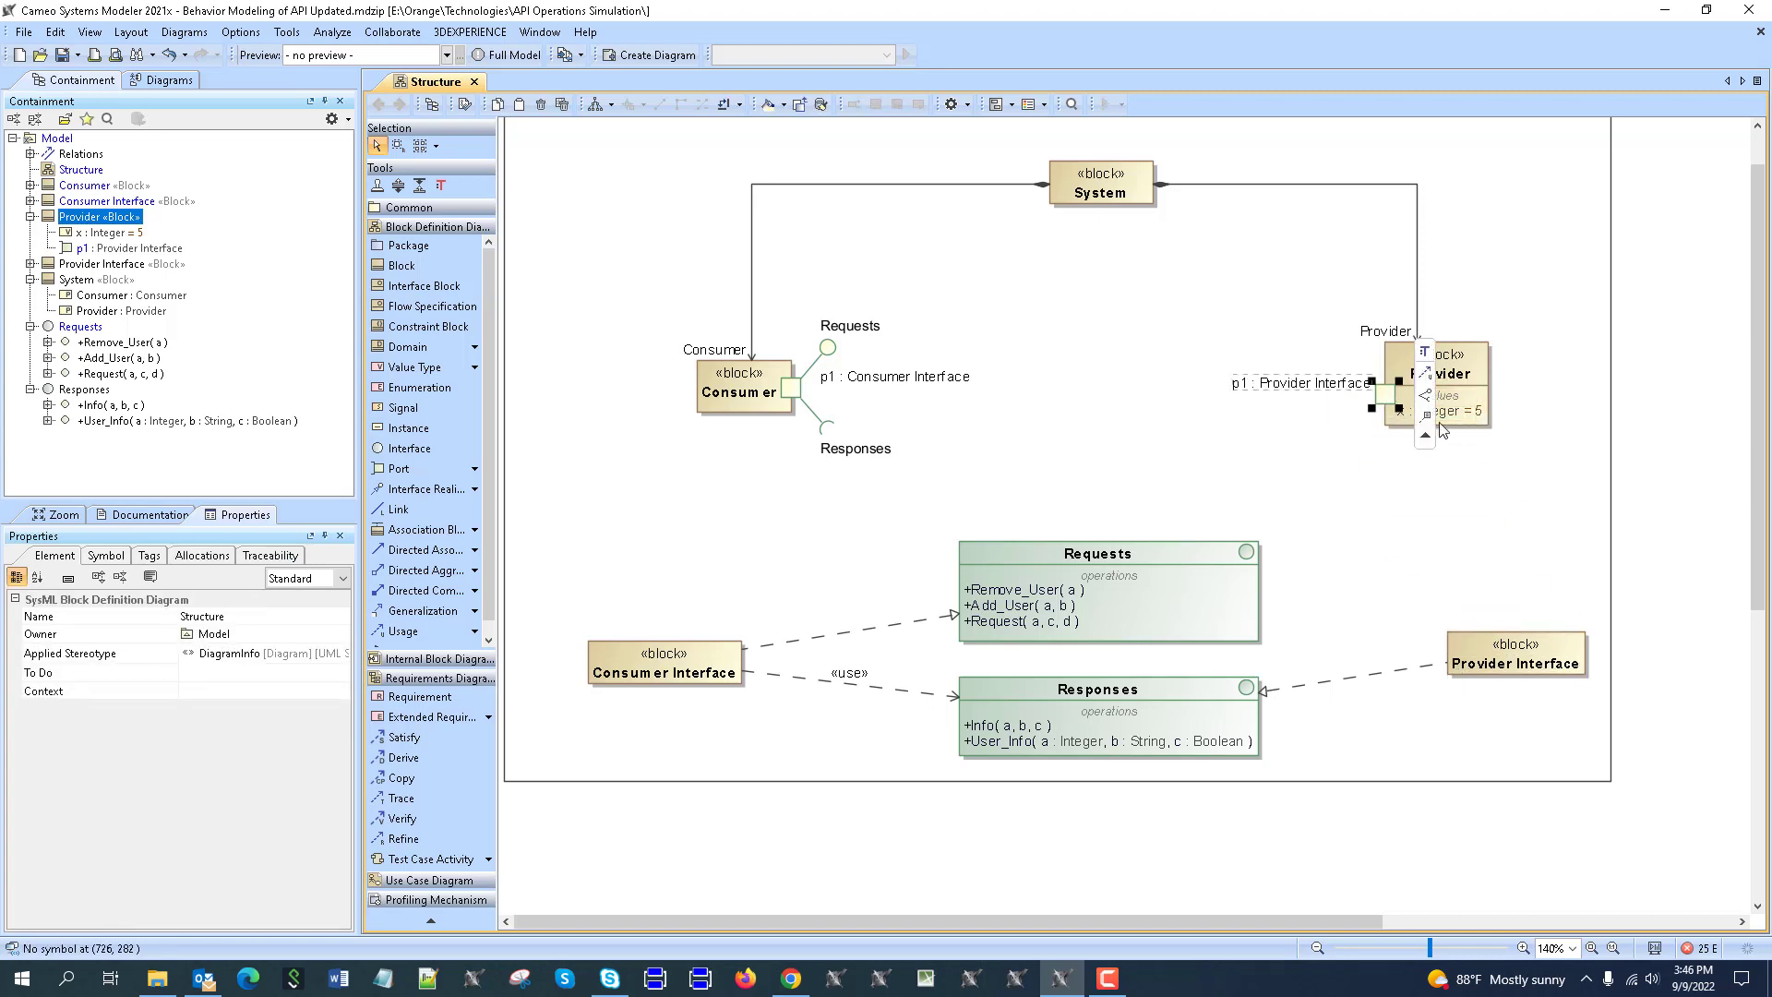
pyautogui.click(1326, 595)
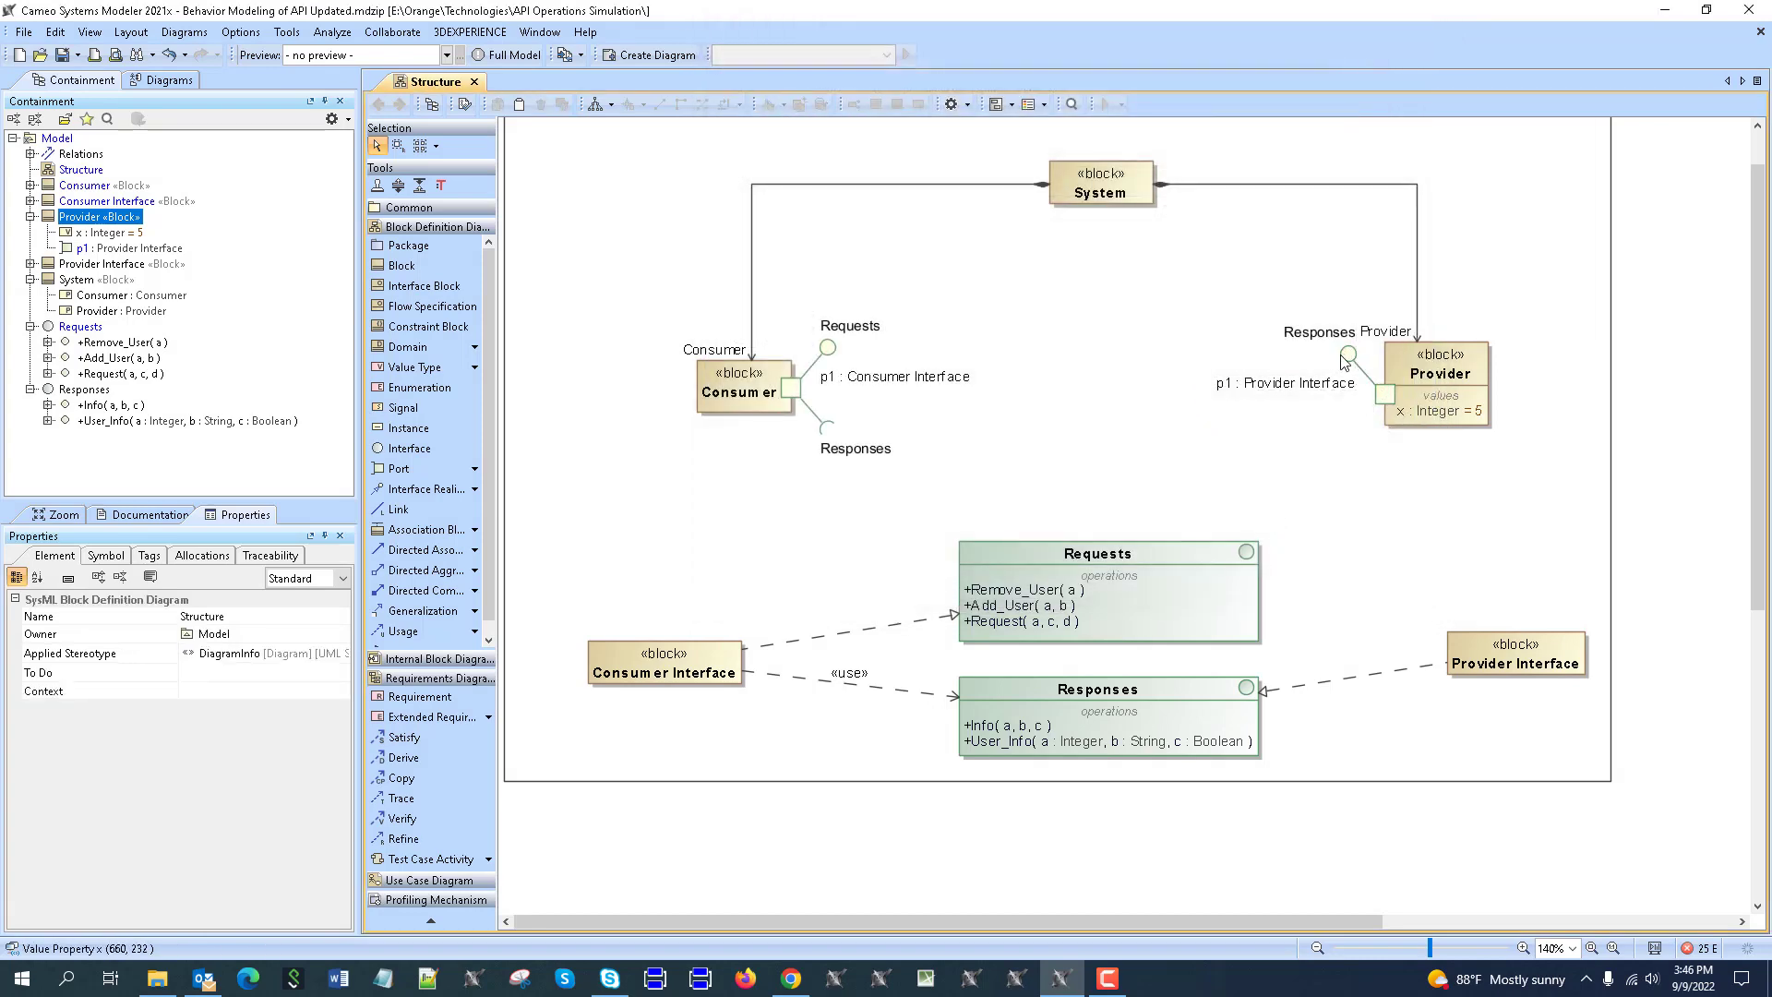
# Move the Responses label left of the port and shift the Provider block slightly right.
pyautogui.moveTo(1345, 356); pyautogui.dragTo(1326, 358)
pyautogui.moveTo(1476, 367); pyautogui.dragTo(1503, 368)
pyautogui.click(1209, 590)
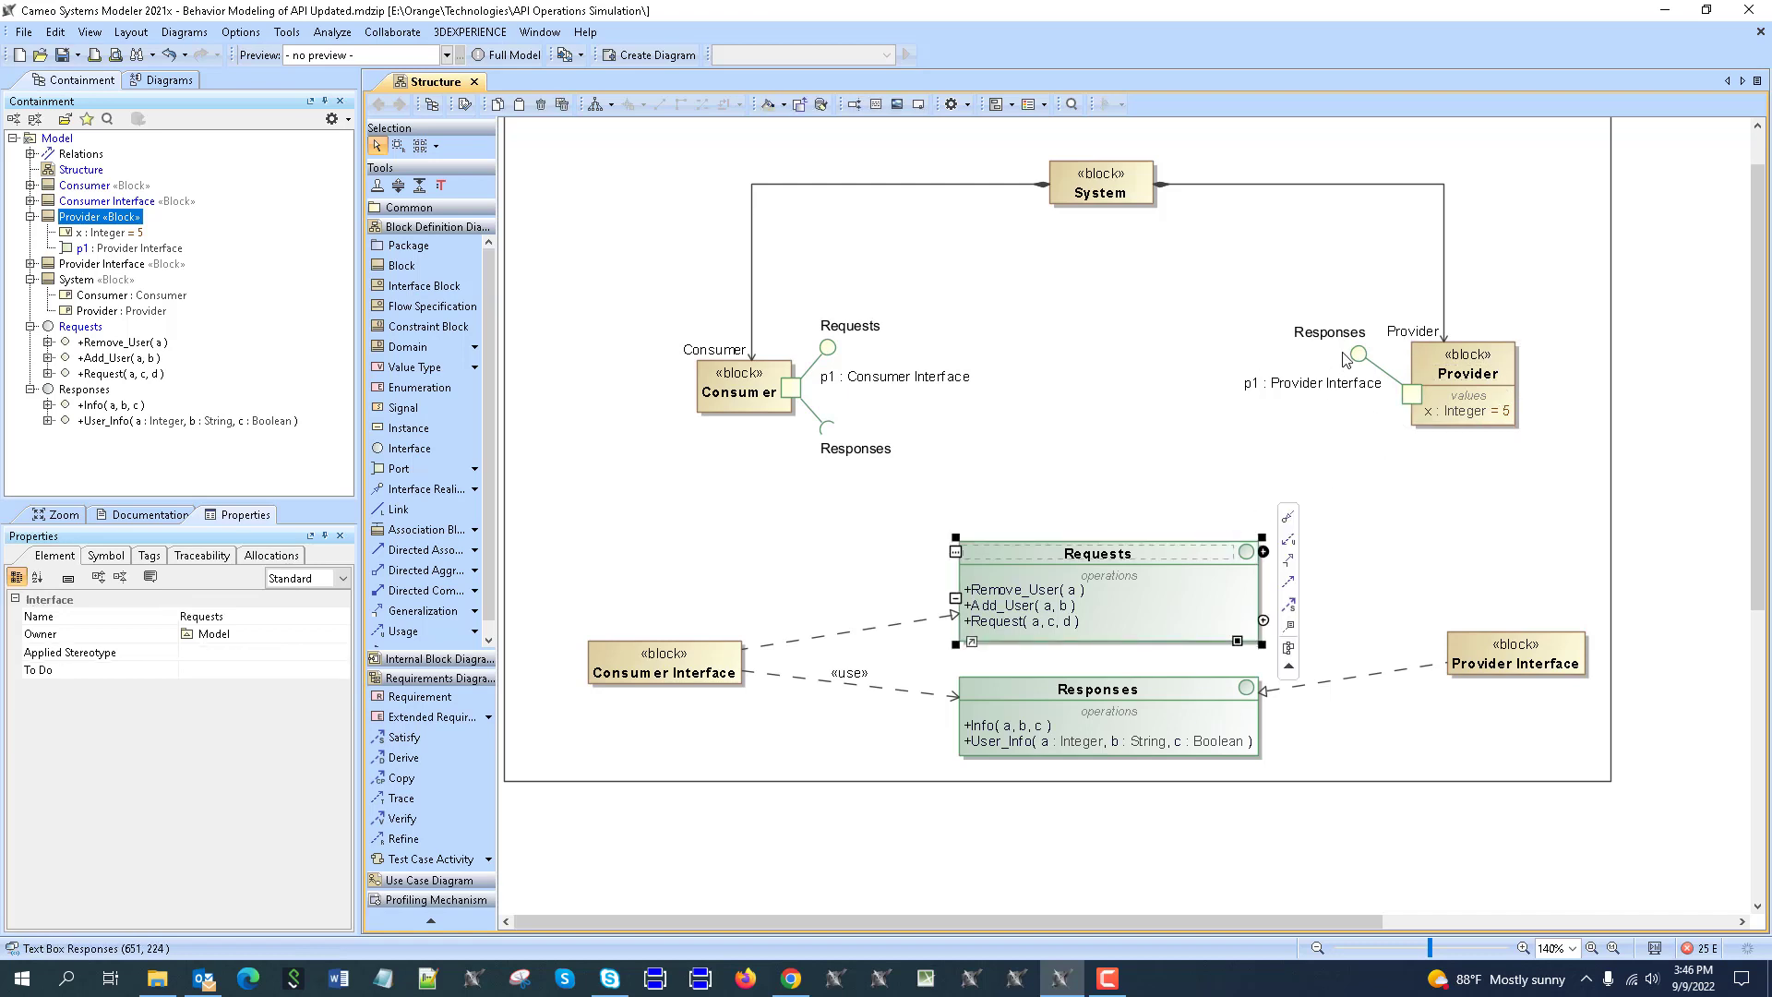
pyautogui.click(1374, 522)
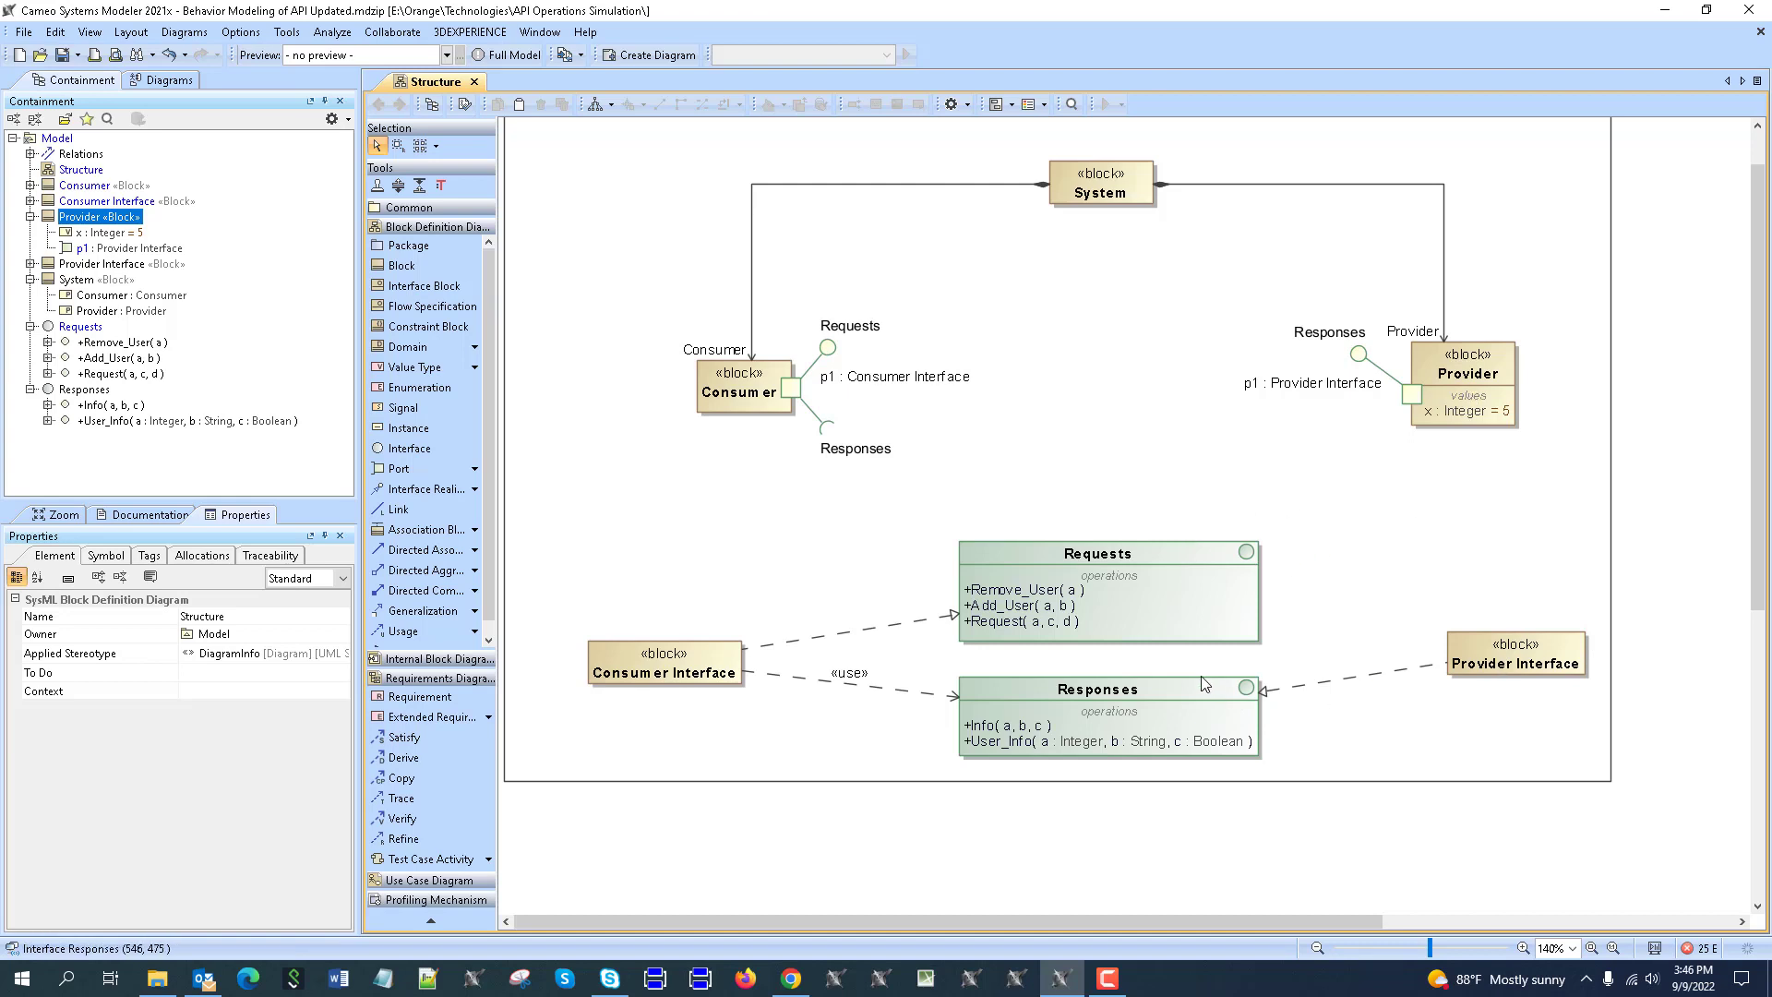
pyautogui.click(1636, 879)
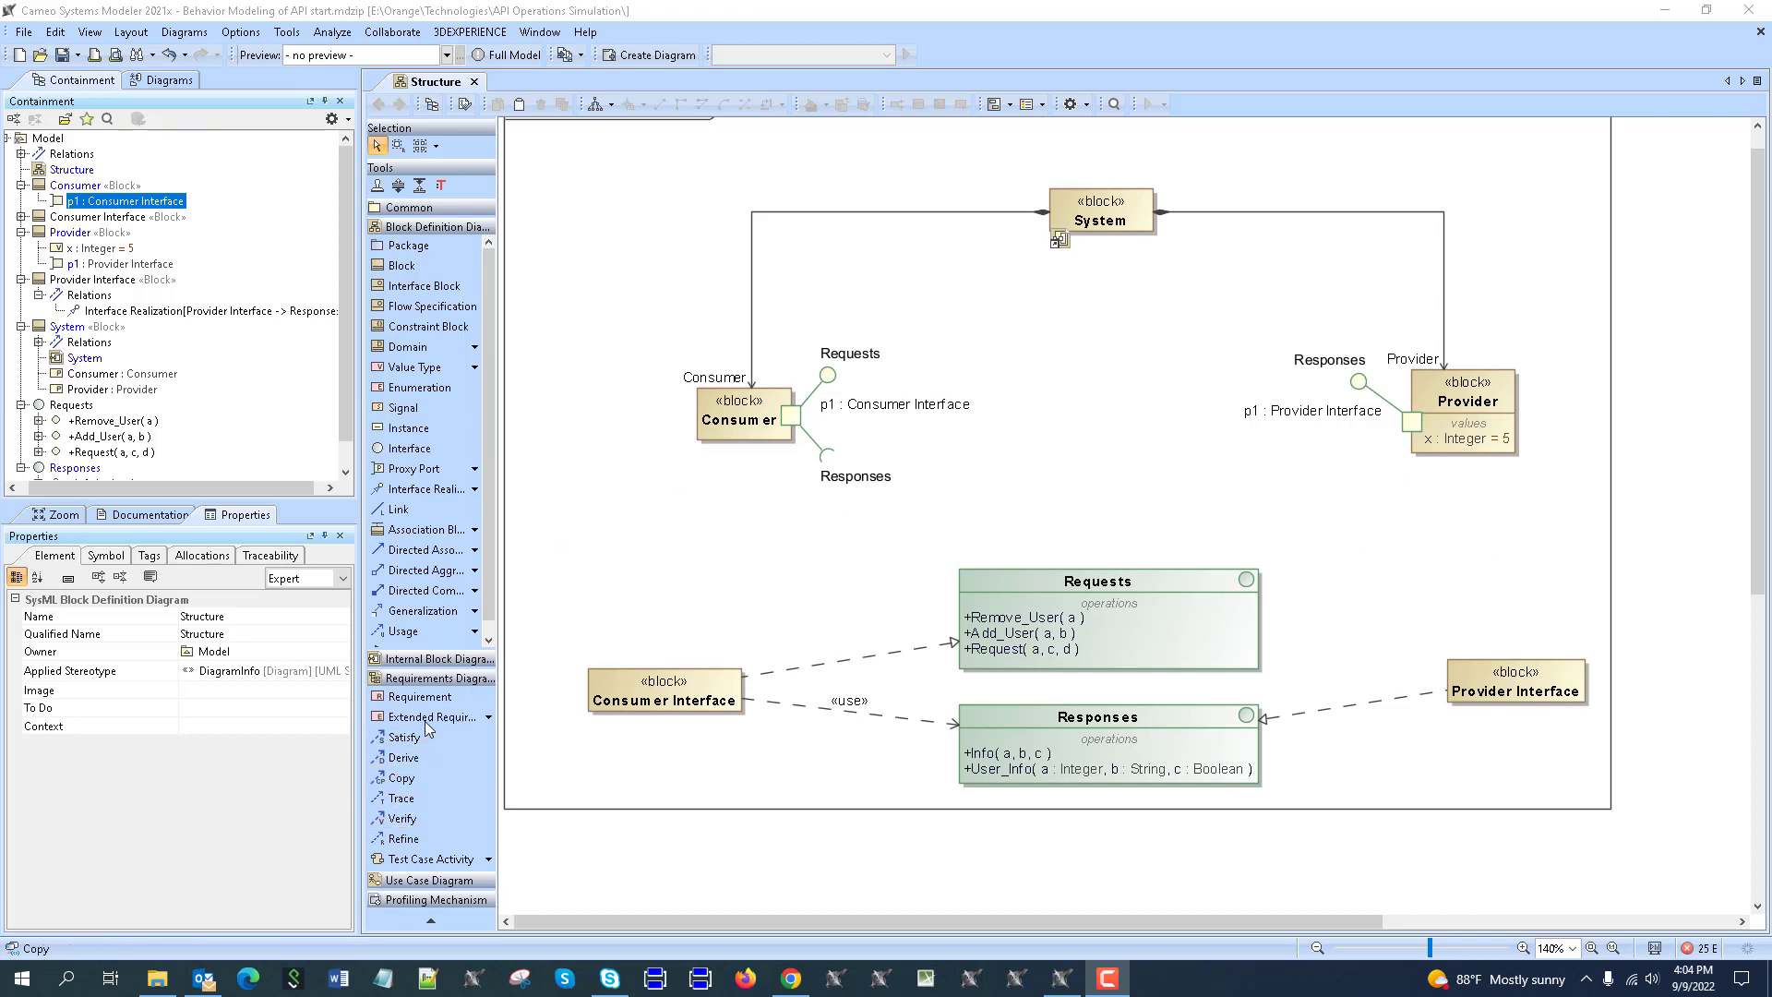
# Make Provider realize Responses and copy User_Info(a : Integer, b : String, c : Boolean) onto Provider.
pyautogui.click(425, 488)
pyautogui.click(1463, 407)
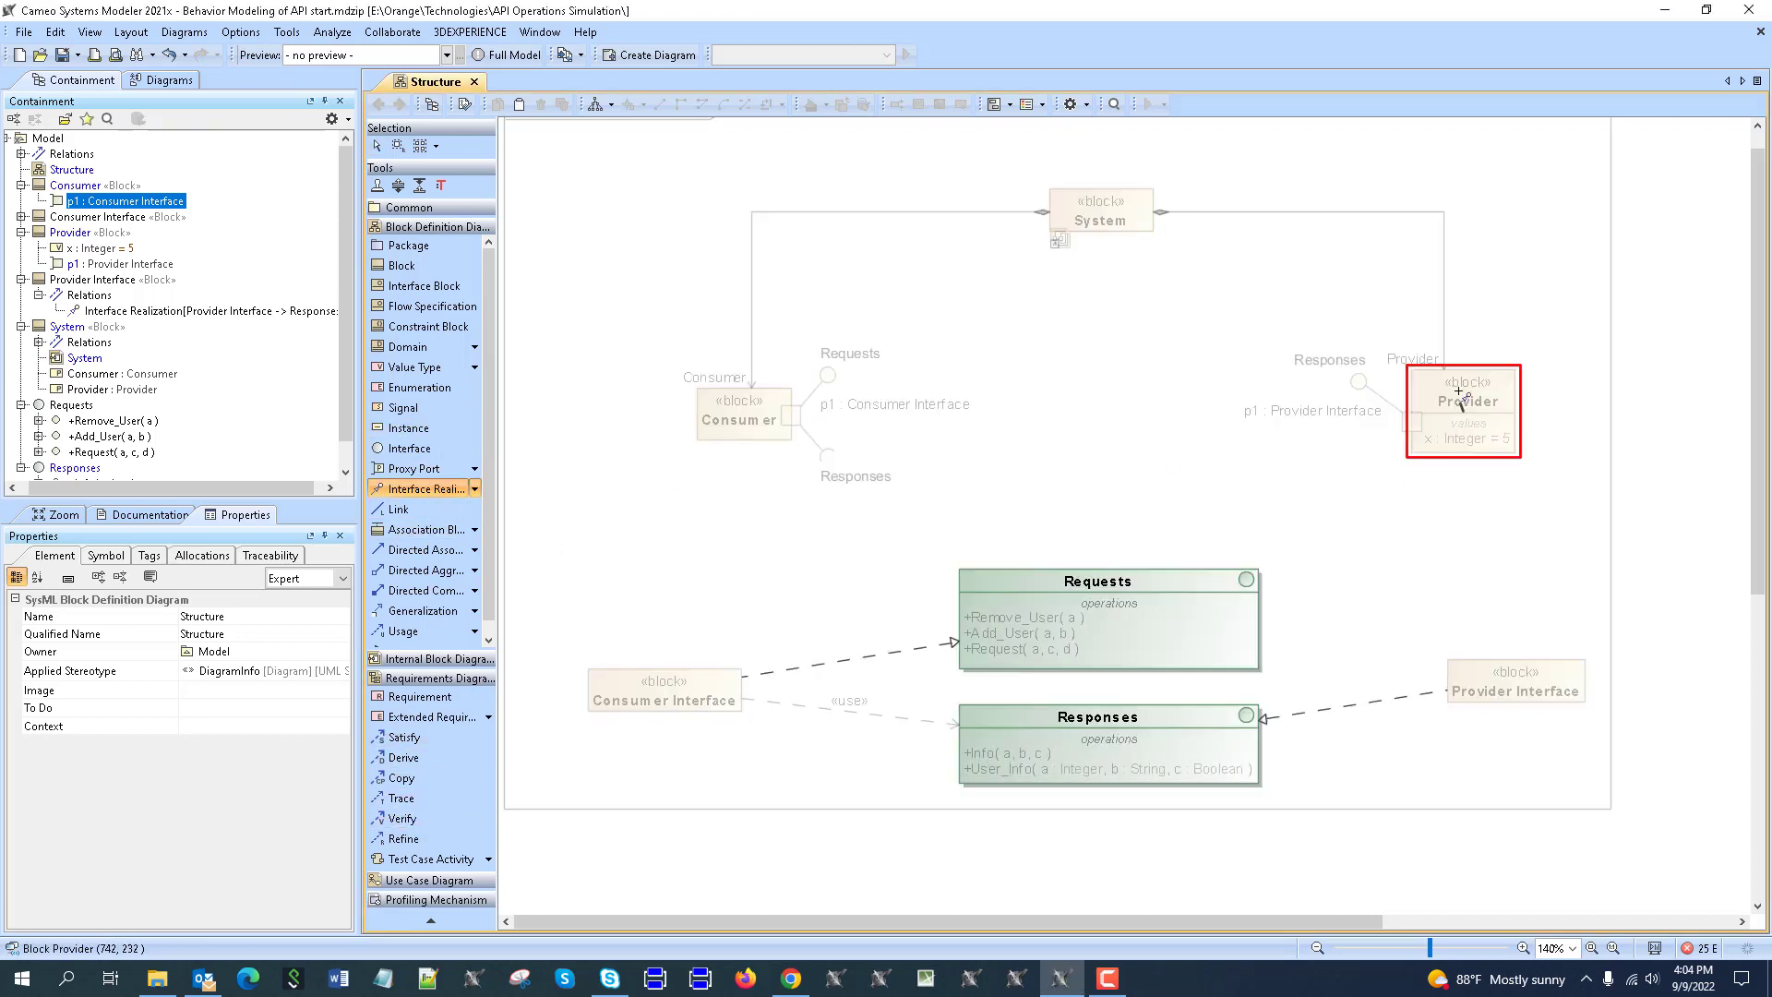
pyautogui.click(1247, 710)
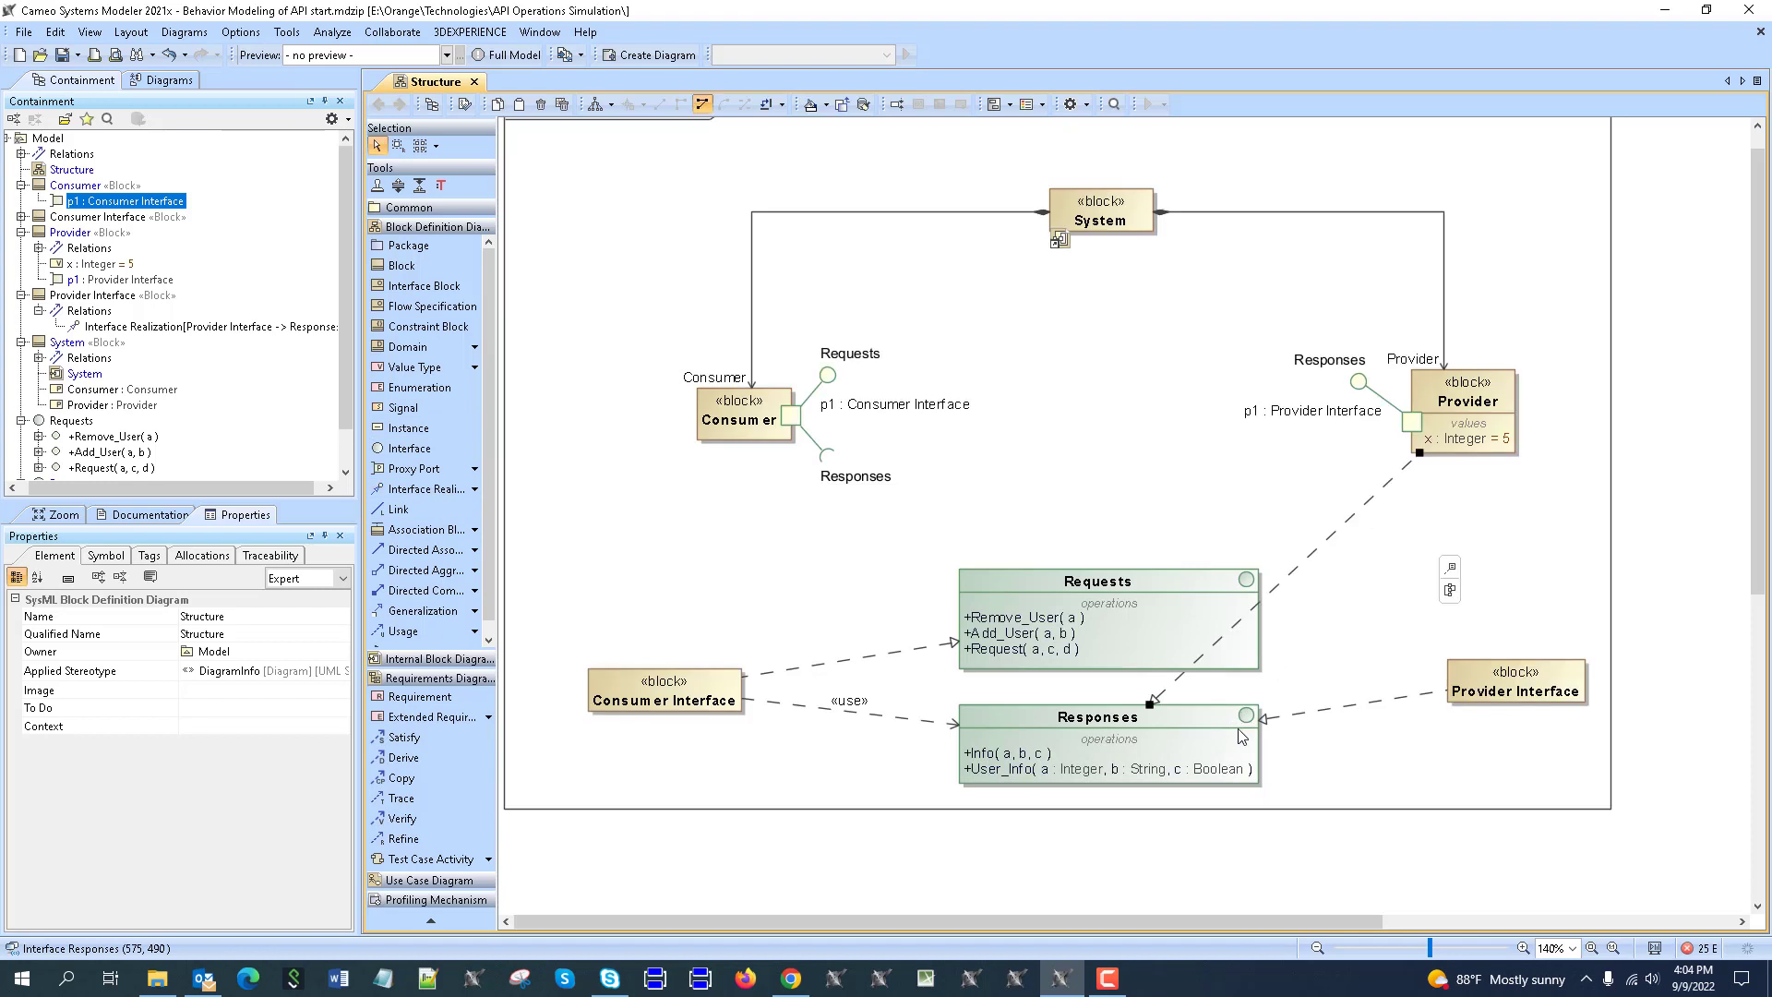
pyautogui.click(1009, 786)
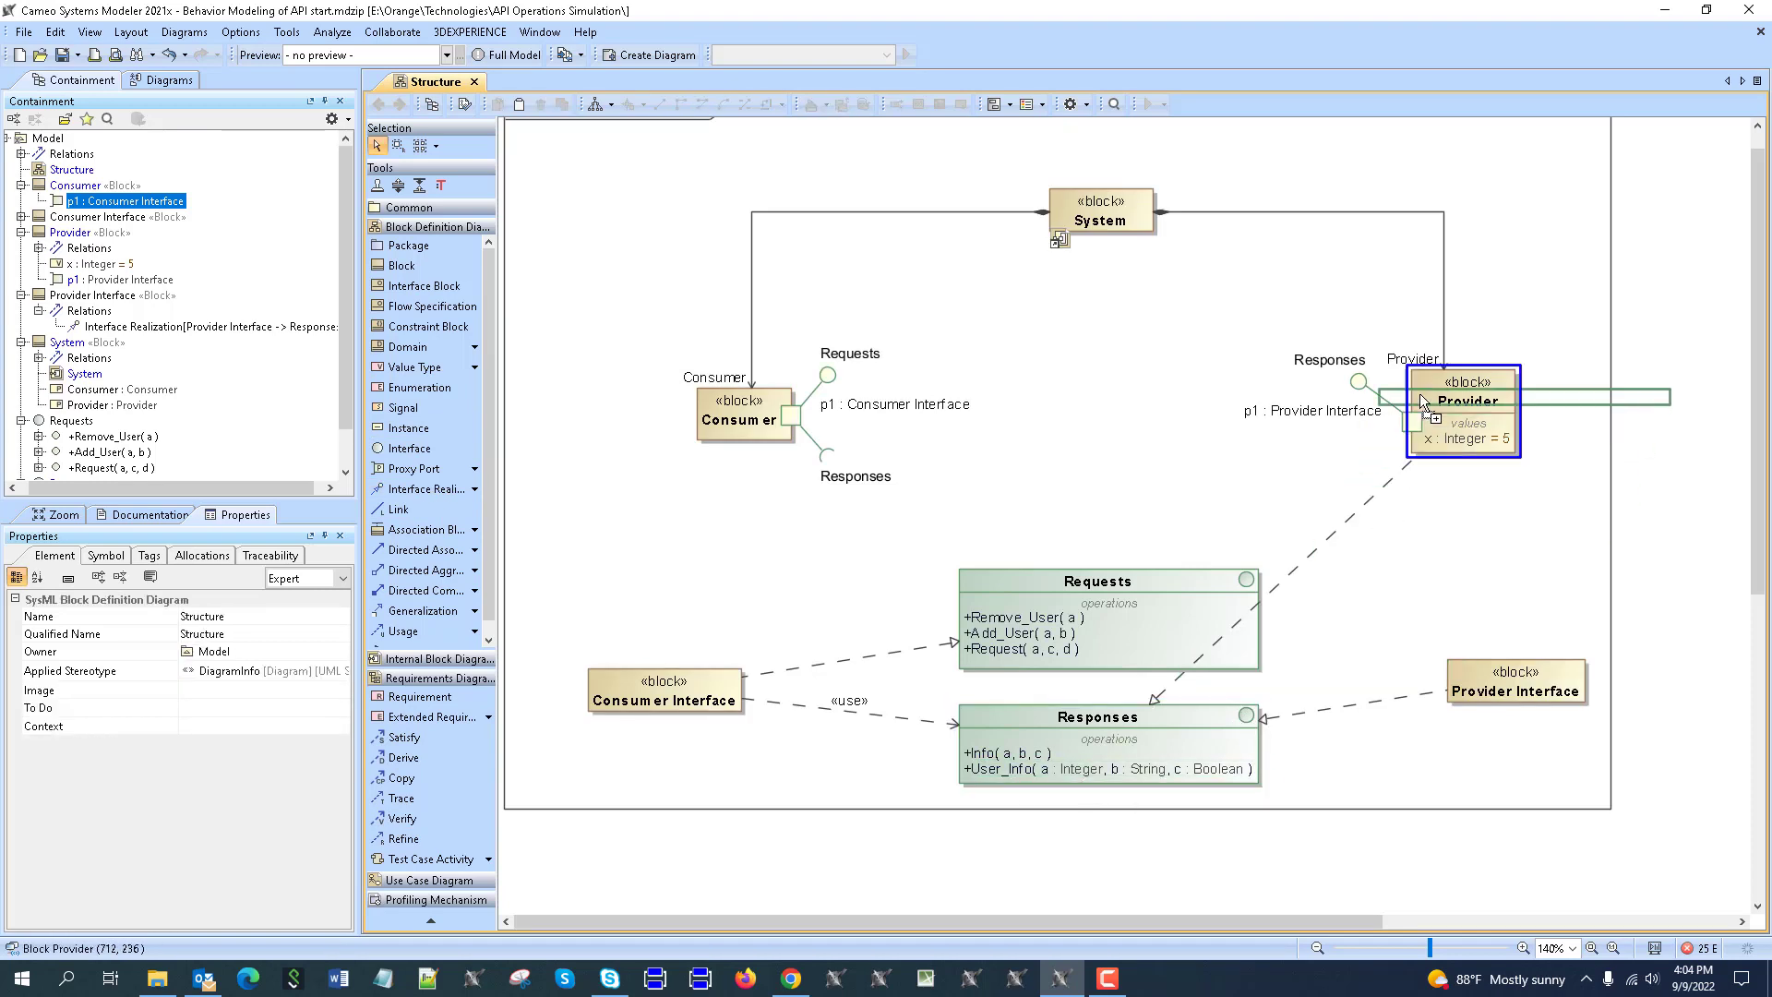
pyautogui.moveTo(1441, 387); pyautogui.dragTo(1442, 389)
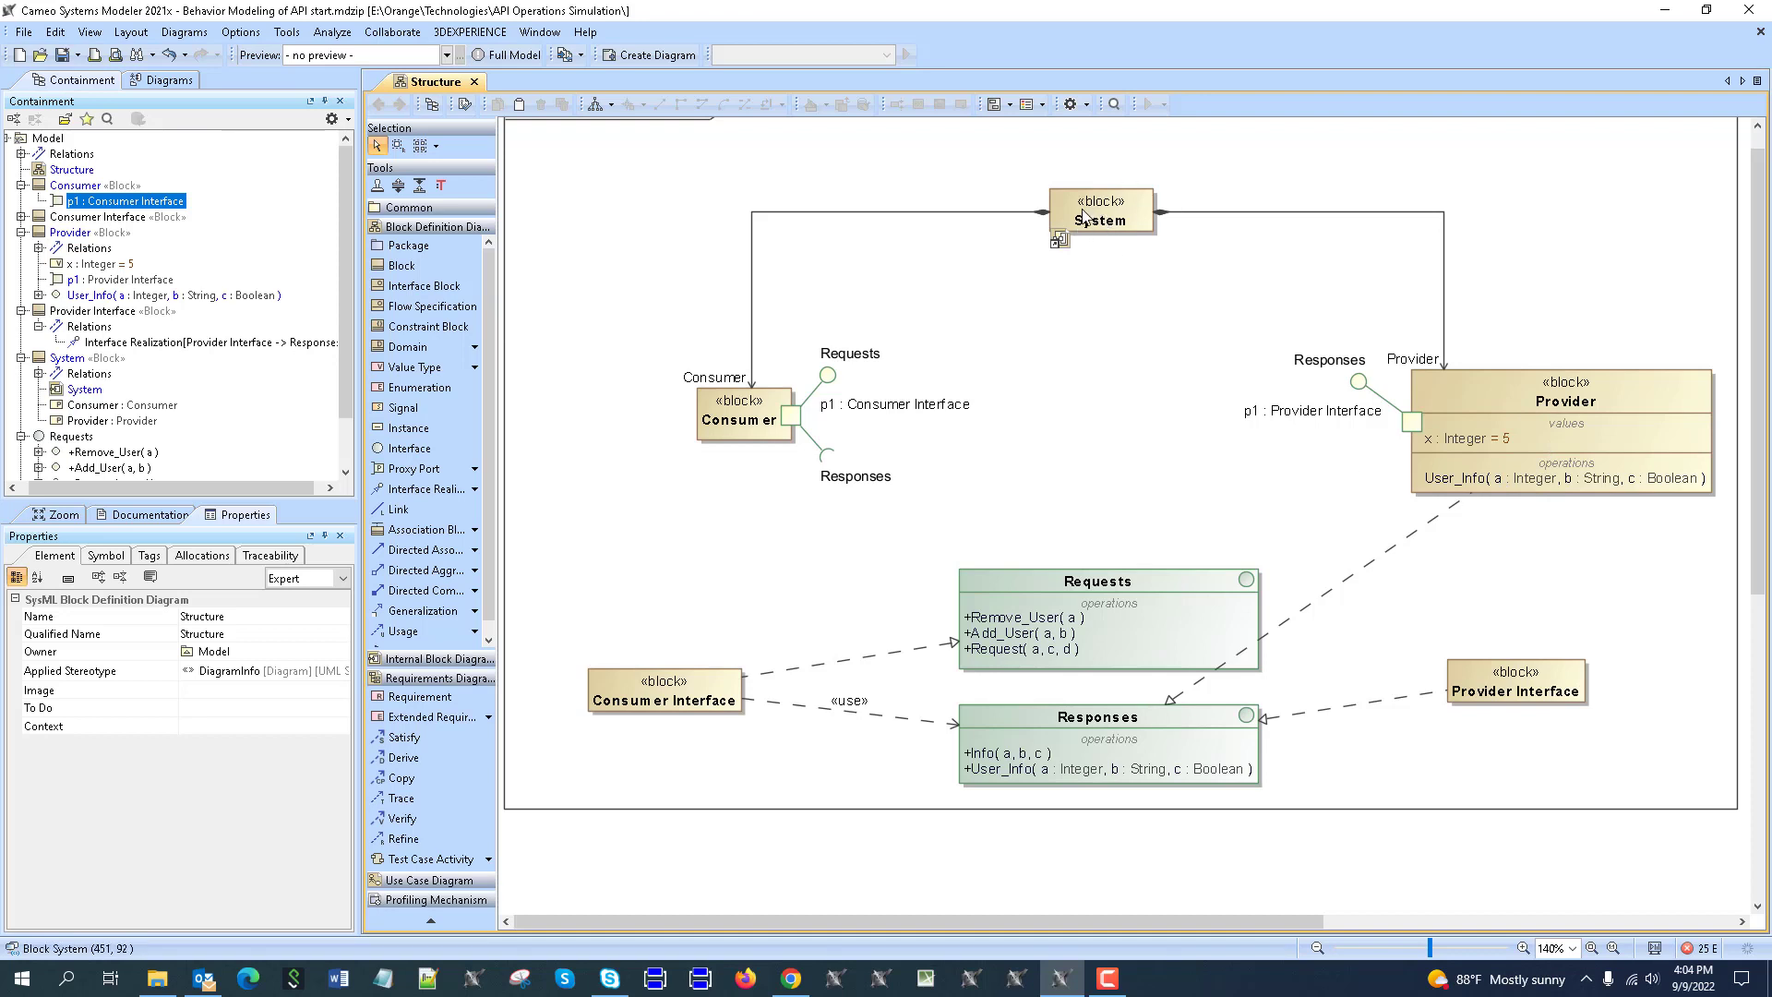
pyautogui.click(1058, 239)
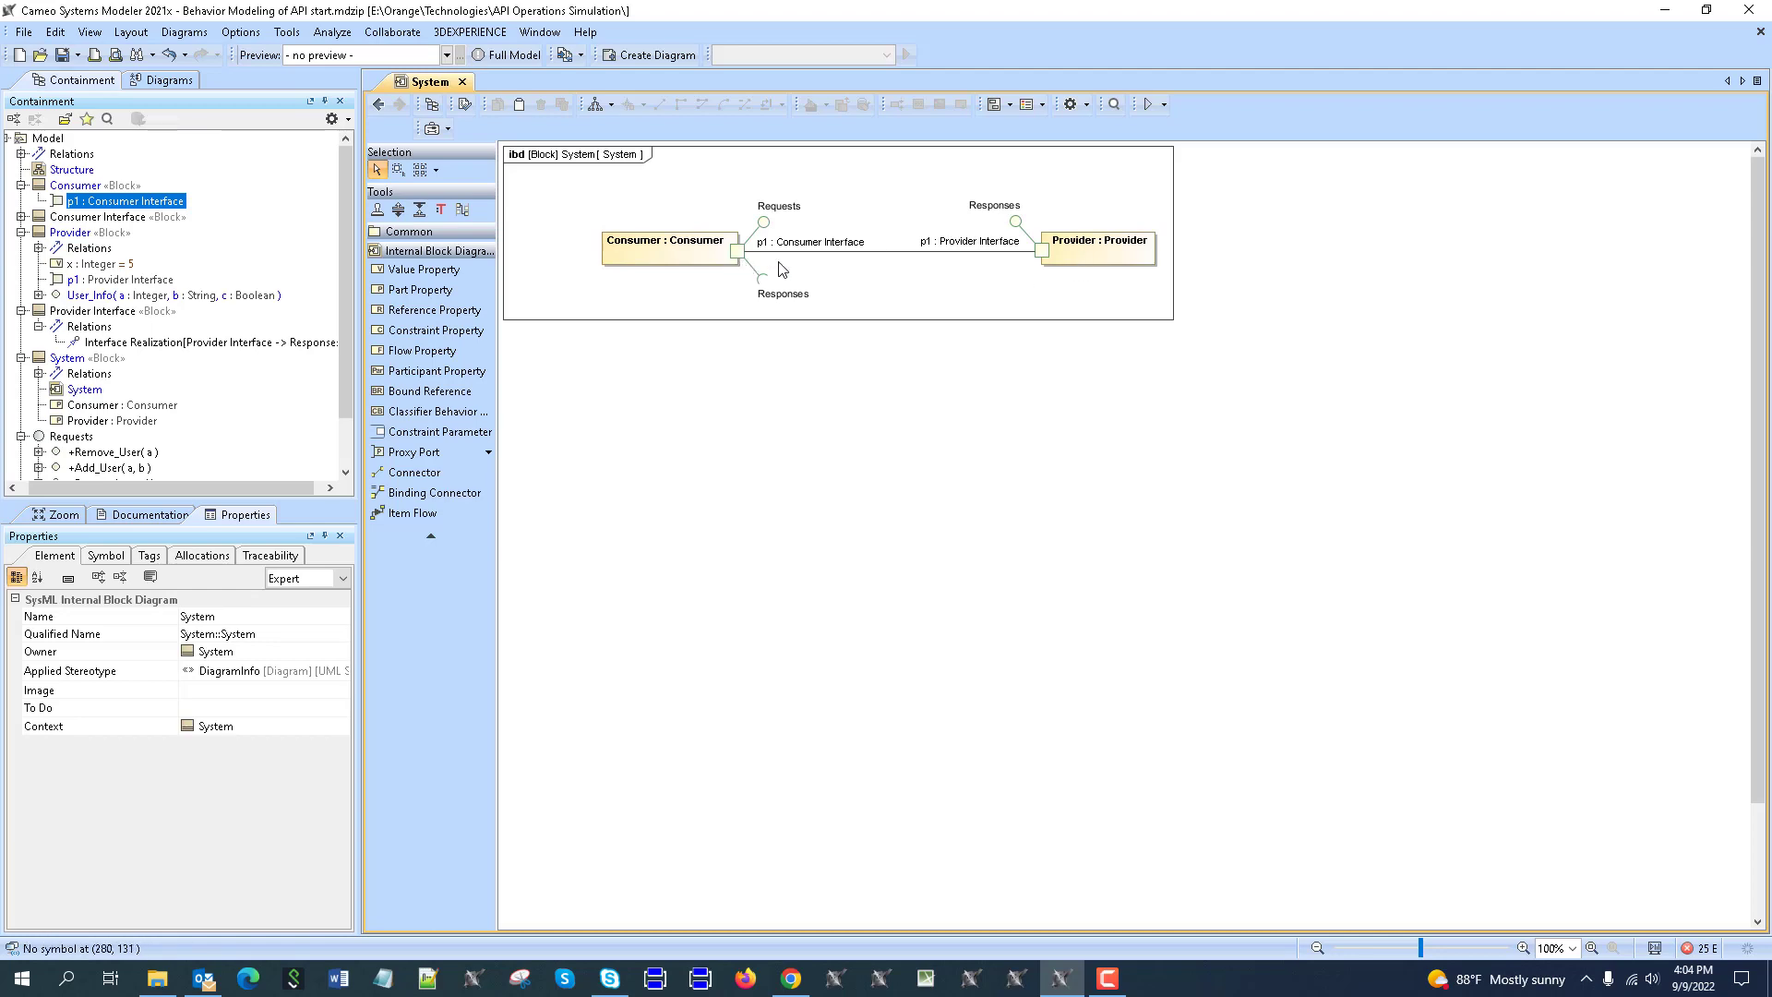
pyautogui.click(387, 110)
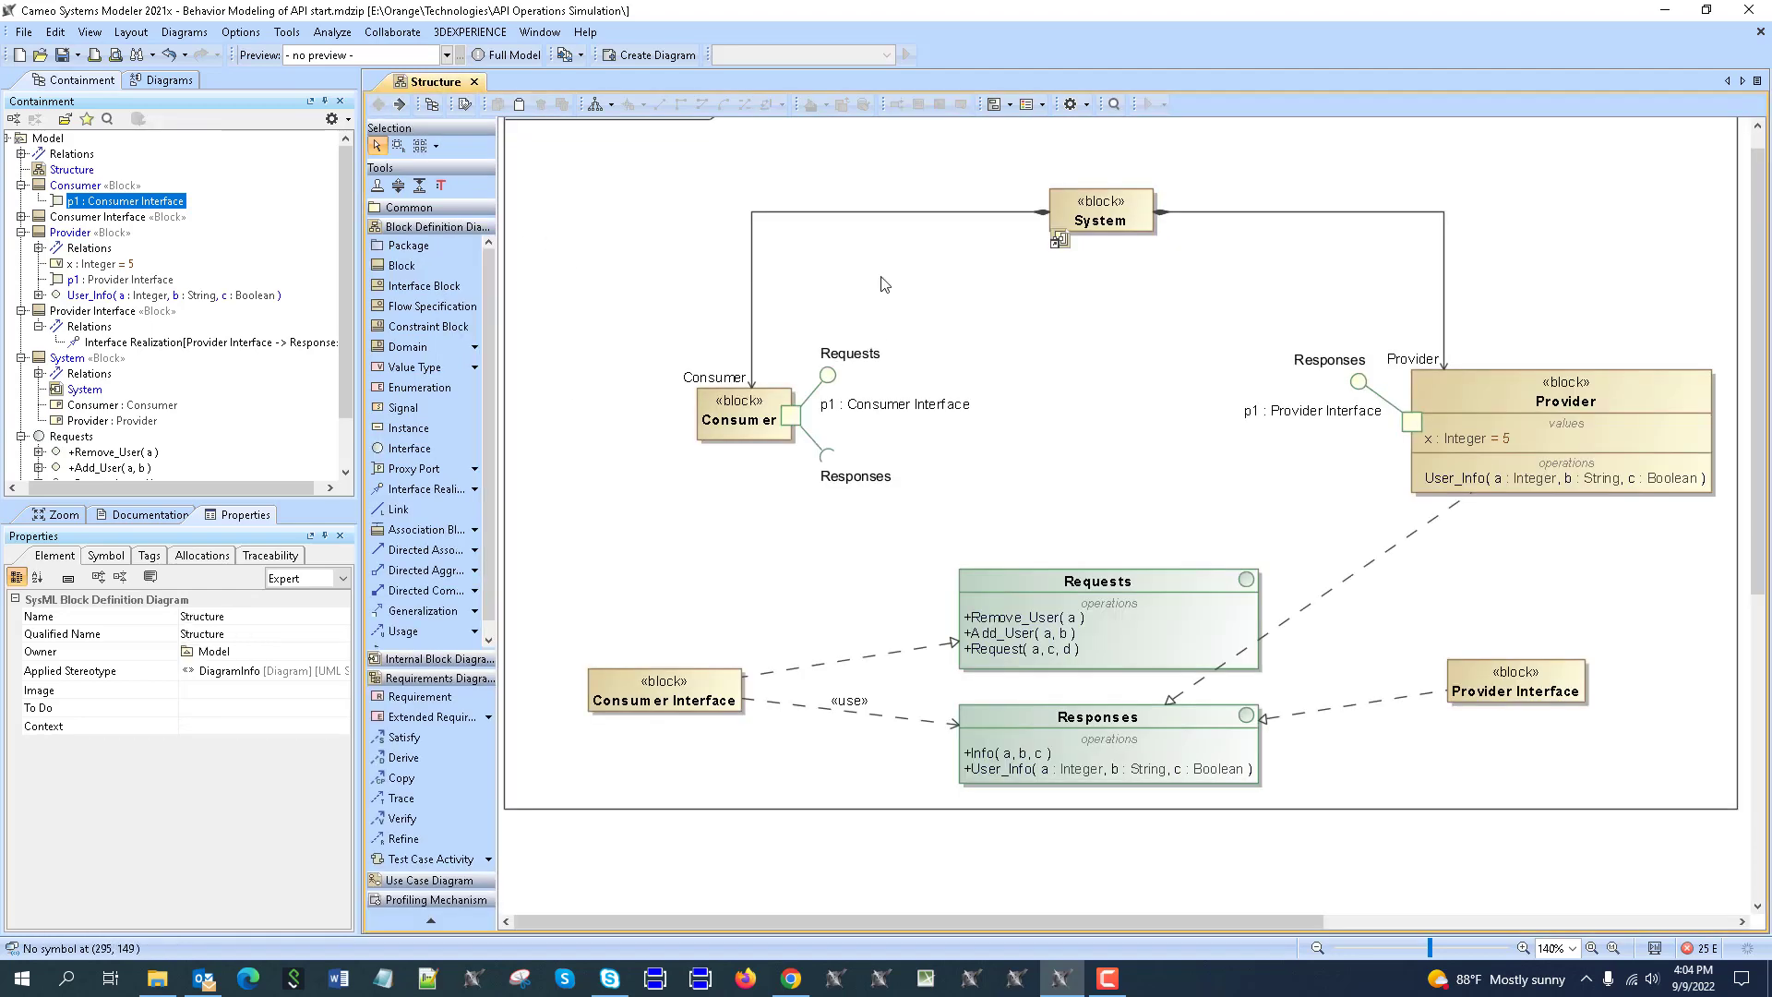
pyautogui.click(1059, 240)
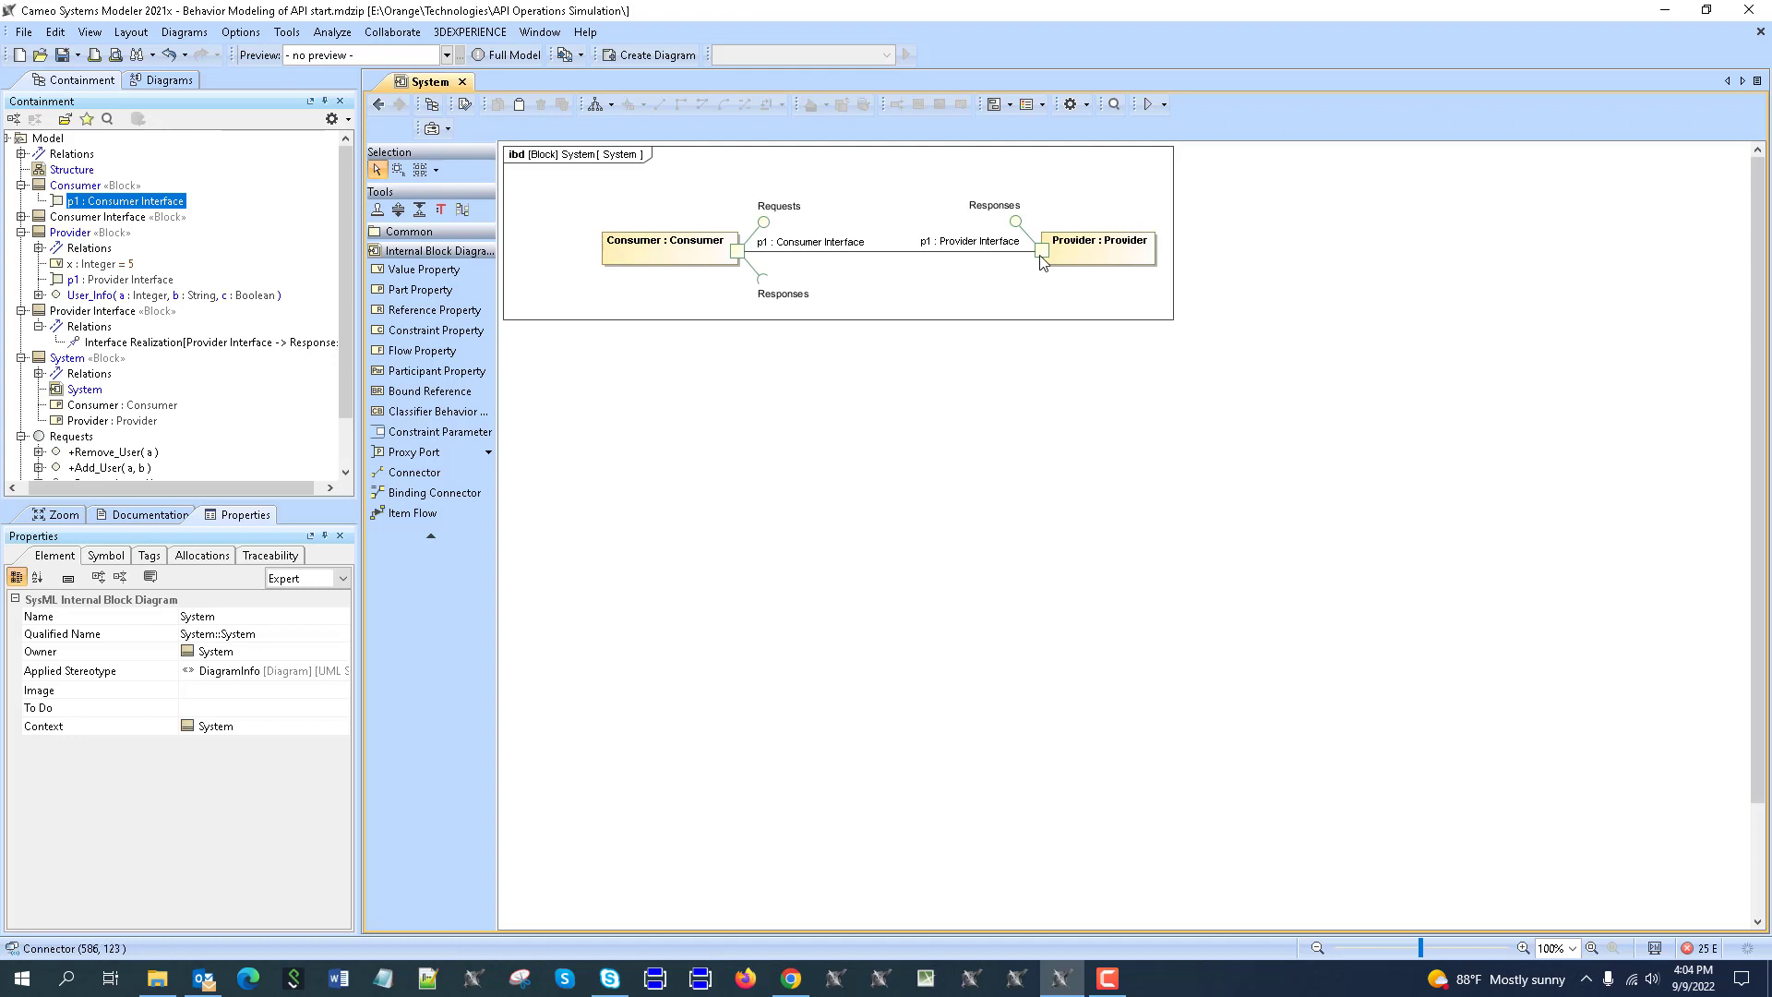
pyautogui.click(379, 105)
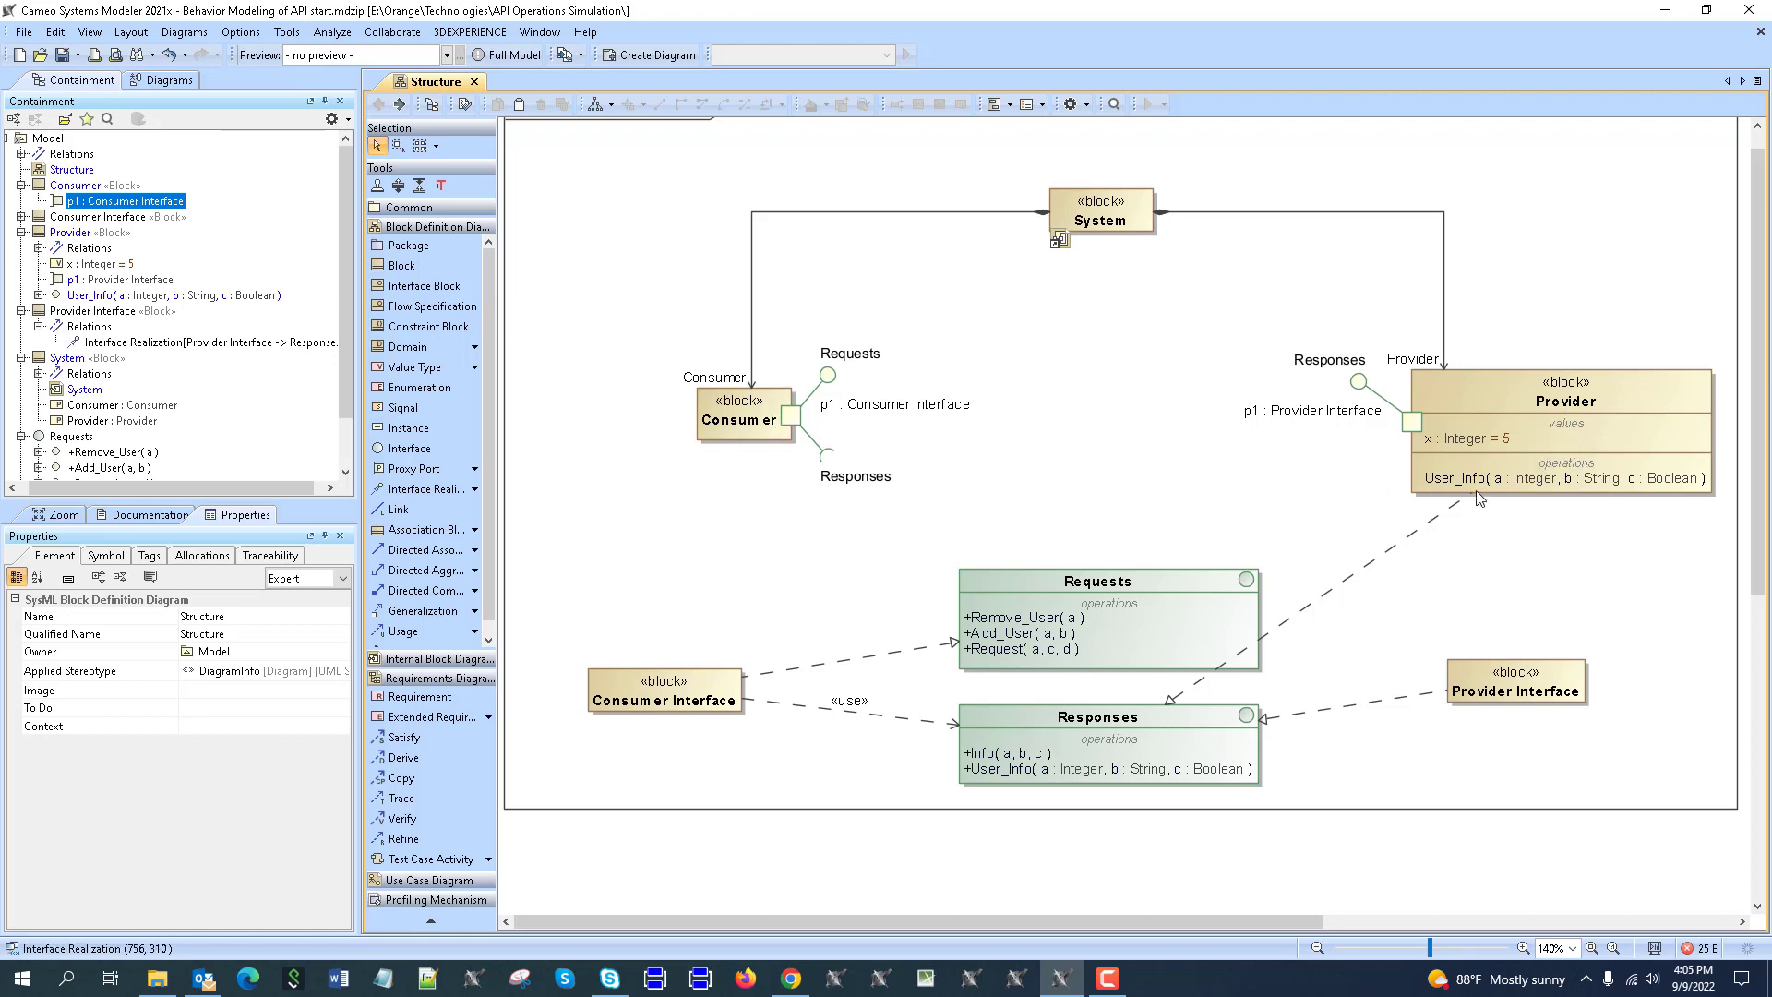
# Create a SysML Activity Diagram owned by the Consumer block.
pyautogui.rightClick(773, 406)
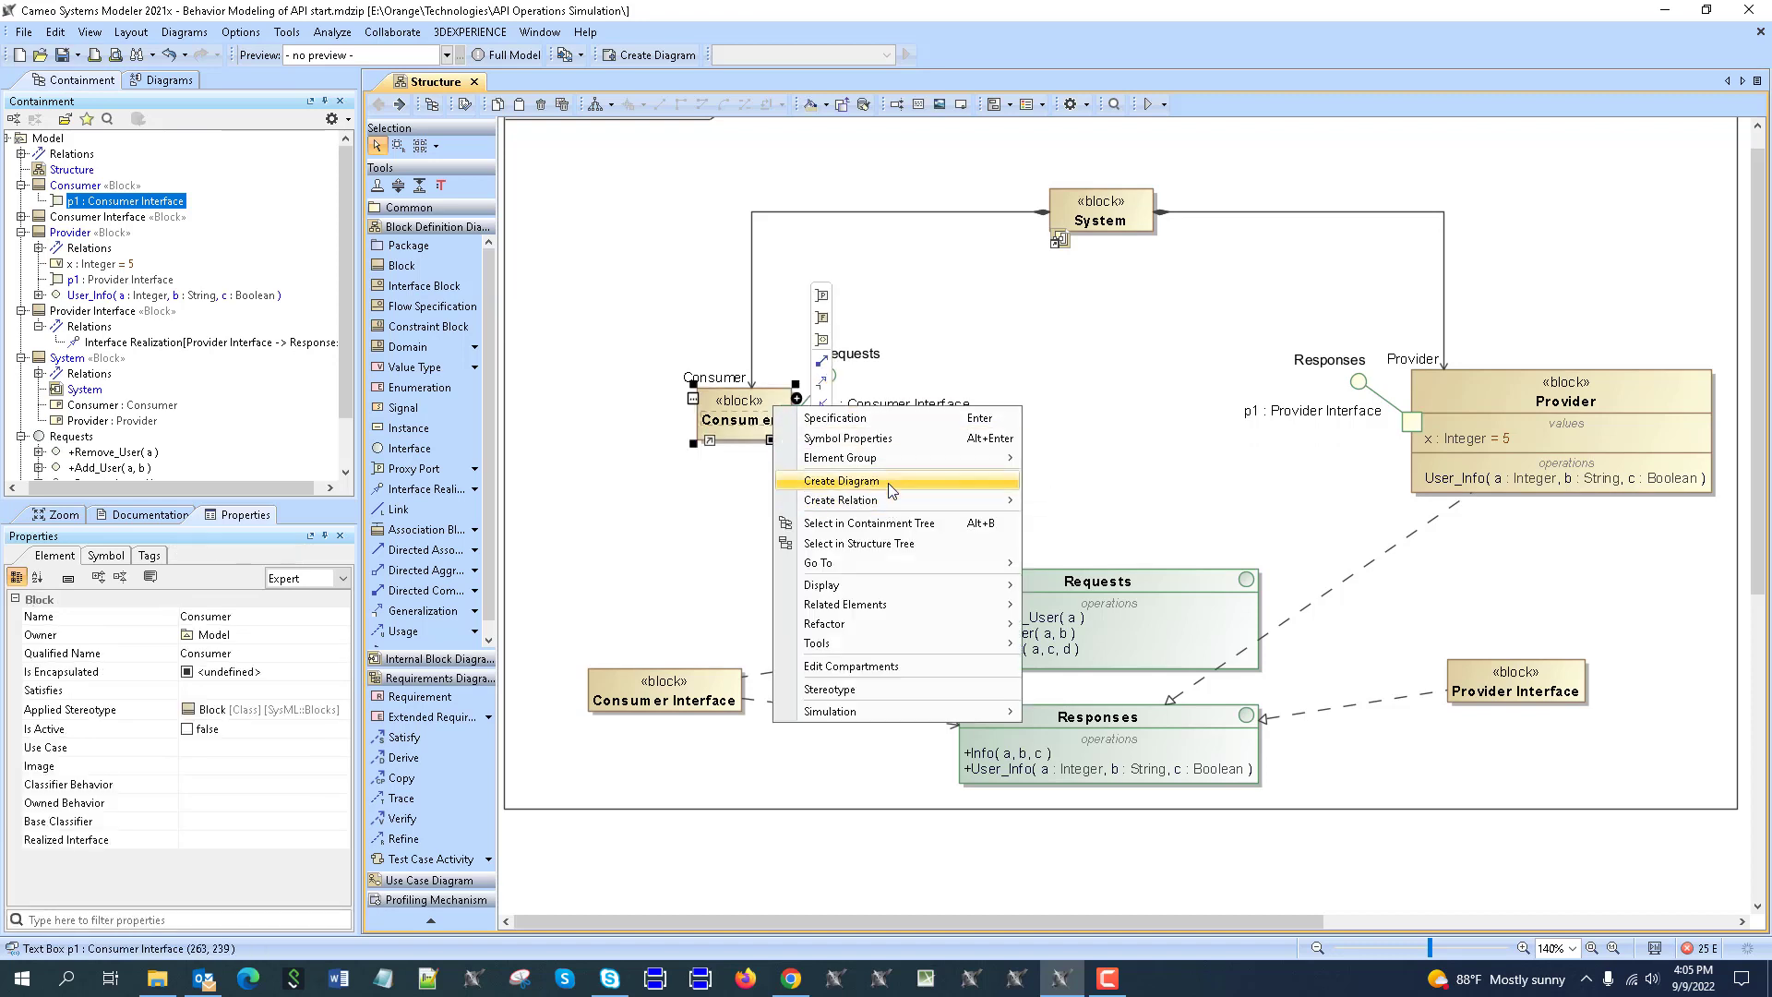
pyautogui.moveTo(892, 499)
pyautogui.click(884, 482)
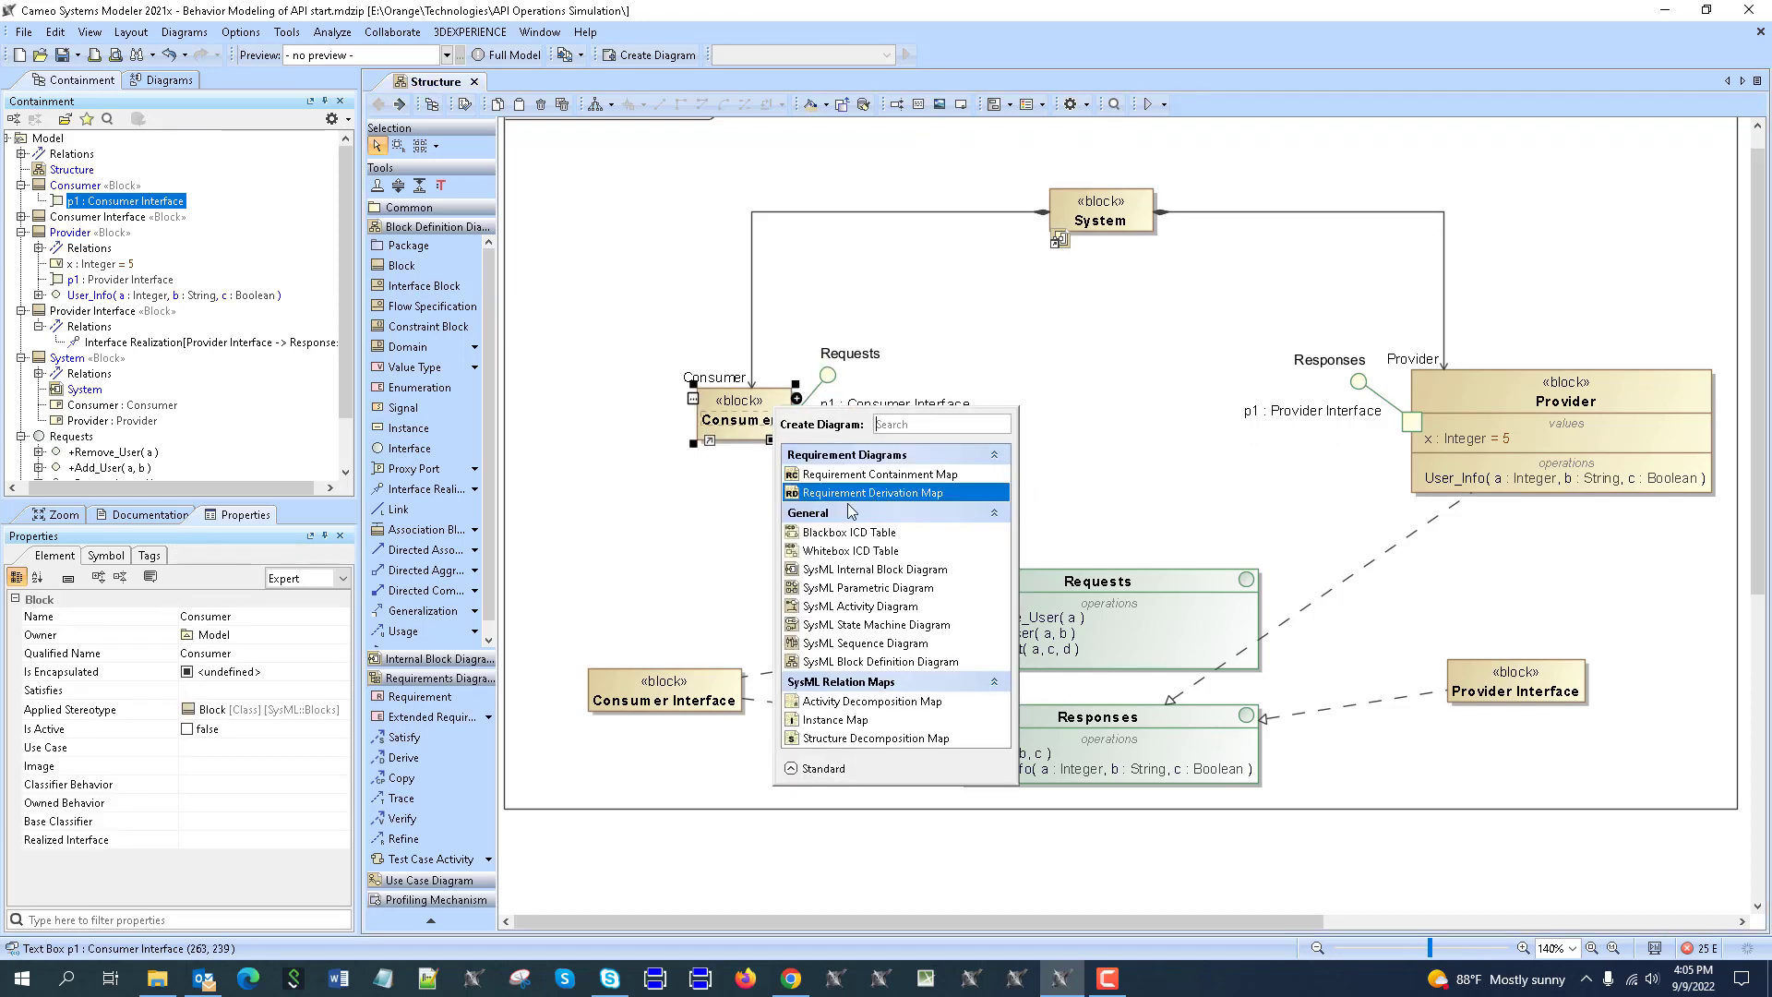
pyautogui.click(858, 606)
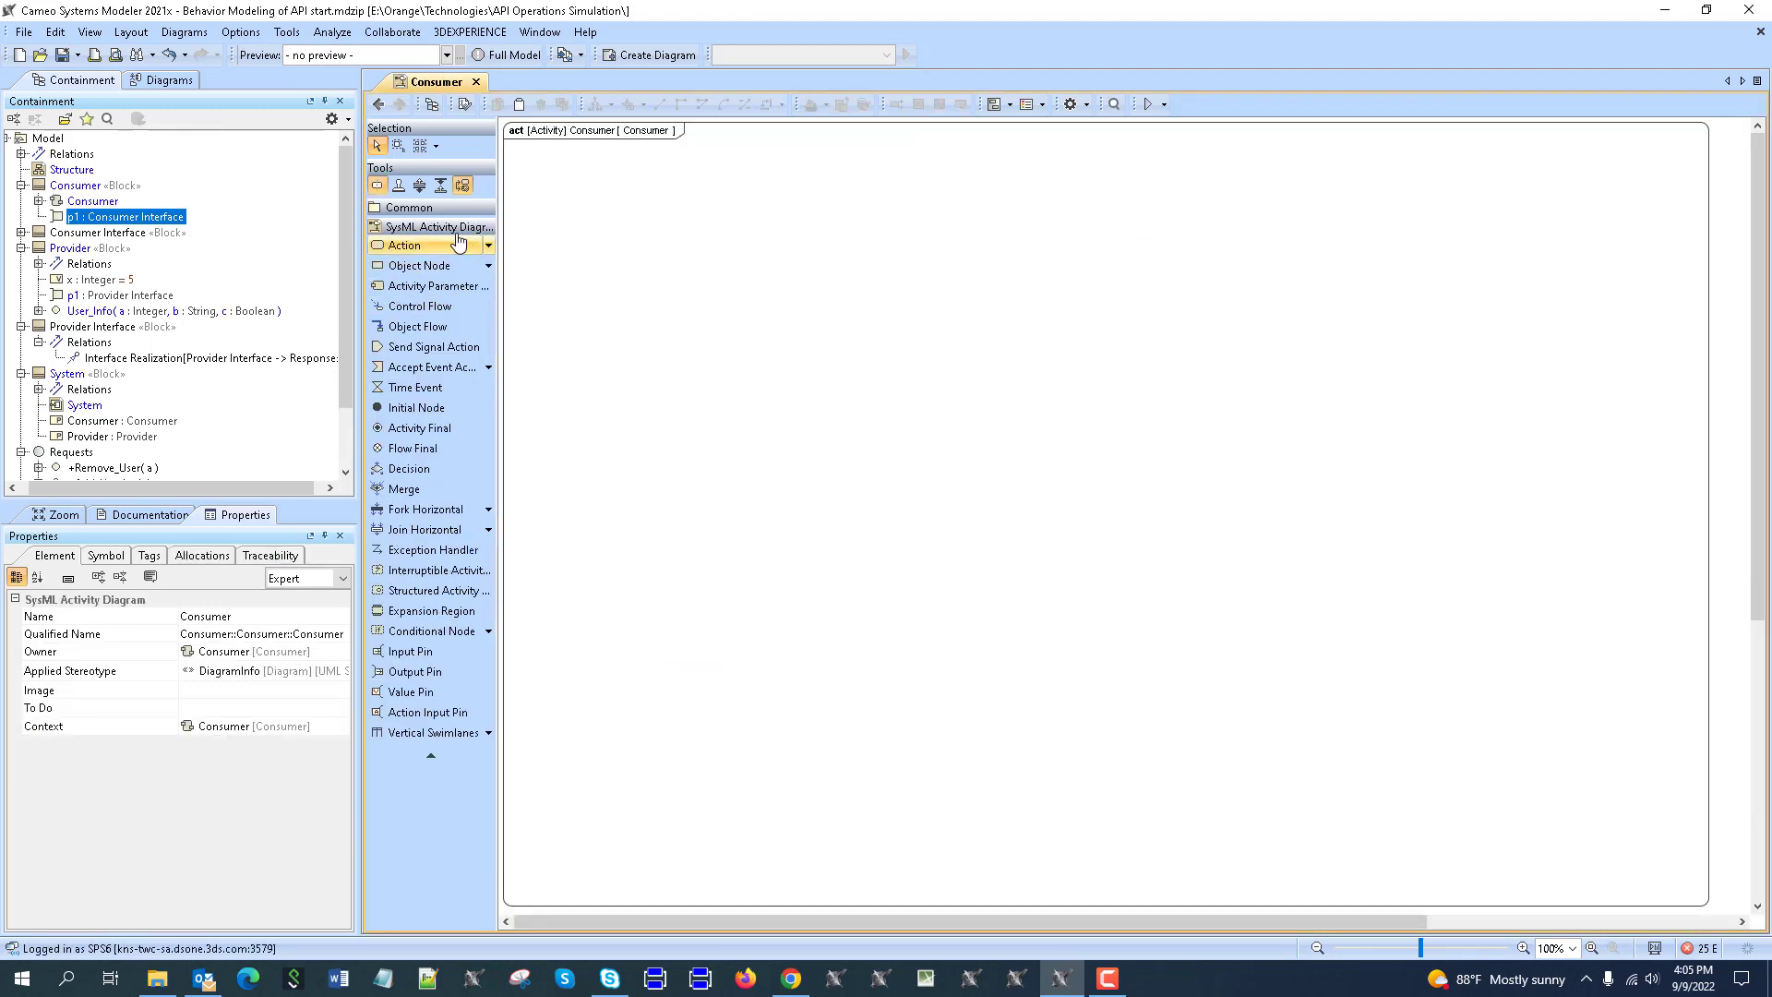
# Place an unnamed call operation action in the Consumer diagram and open its specification.
pyautogui.click(489, 246)
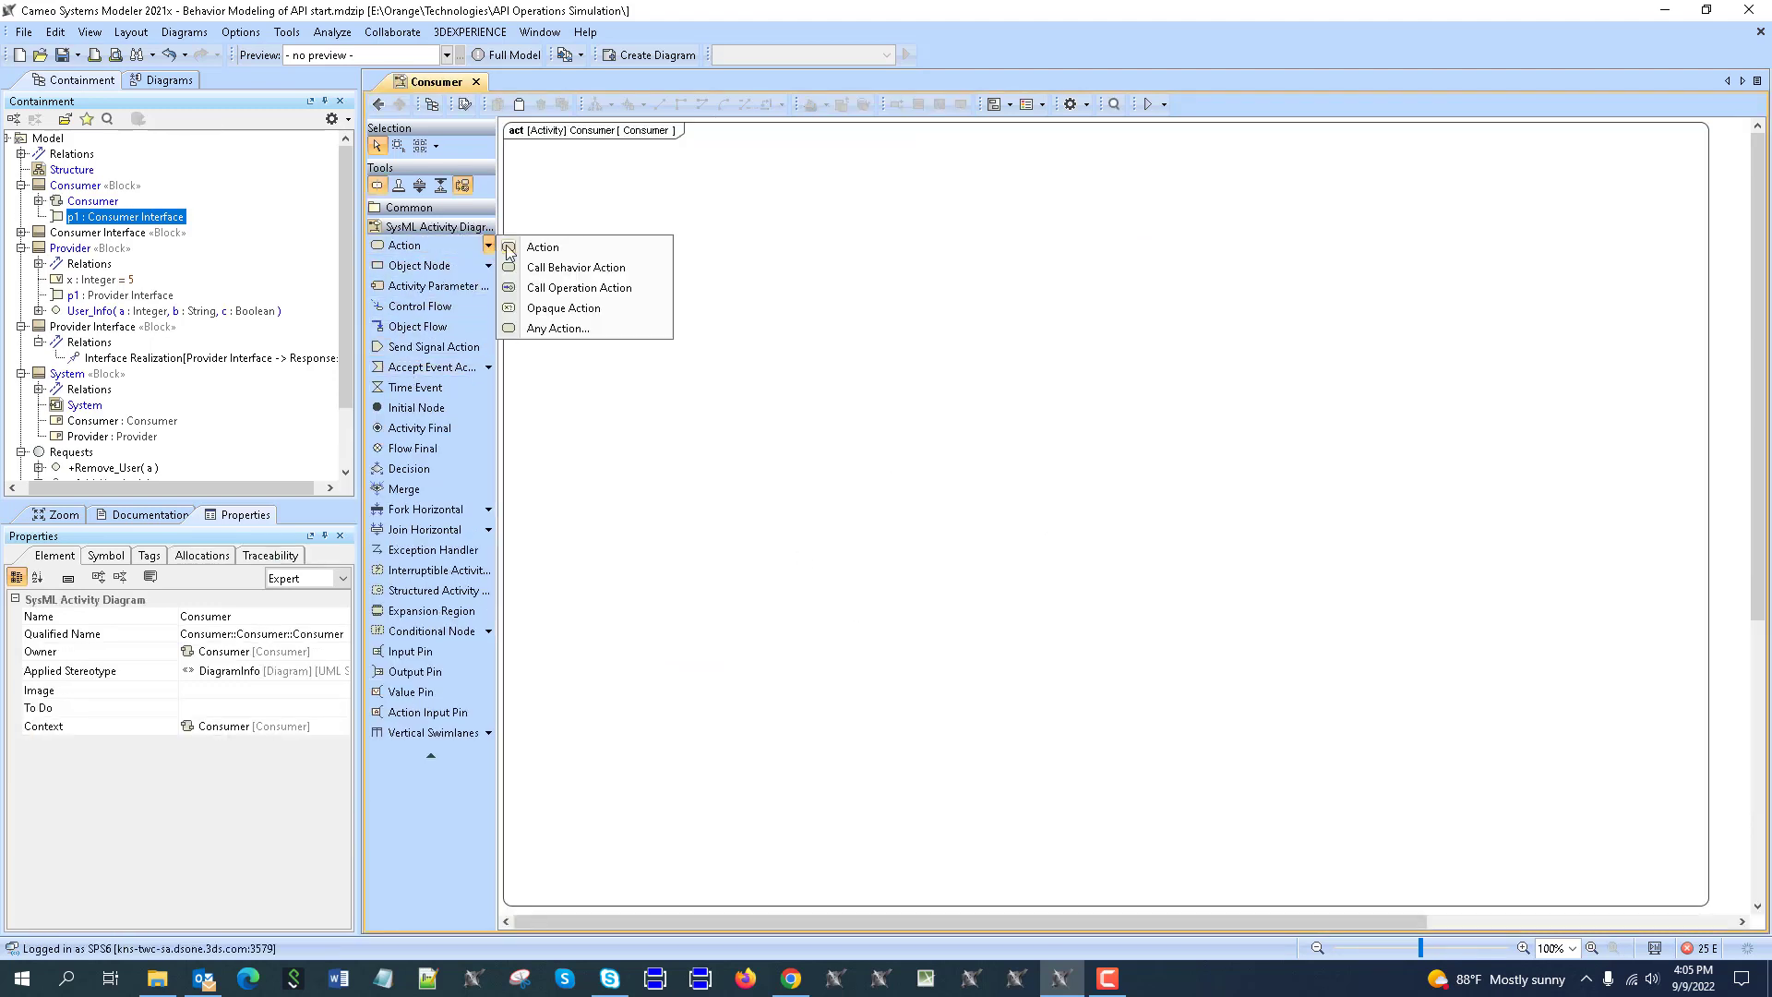
pyautogui.click(567, 293)
pyautogui.click(722, 265)
pyautogui.press('Escape')
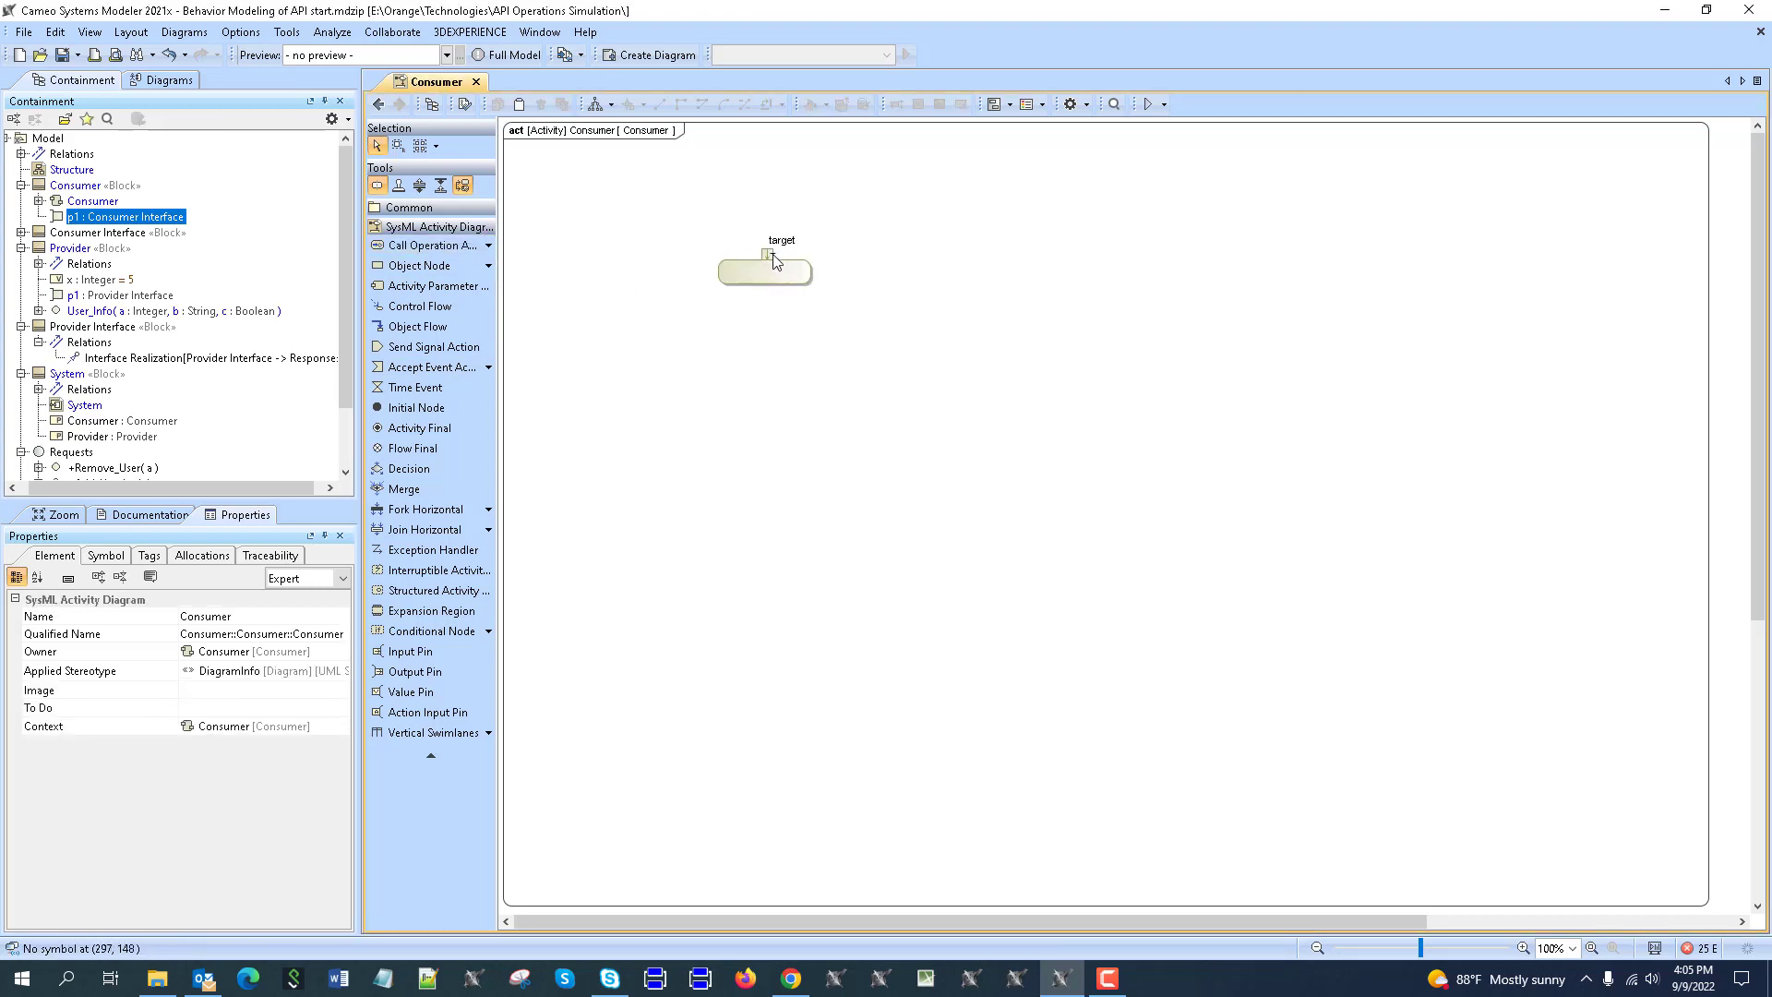
pyautogui.click(768, 256)
pyautogui.click(759, 317)
pyautogui.scroll(2, 740, 268)
pyautogui.hscroll(-2, 699, 905)
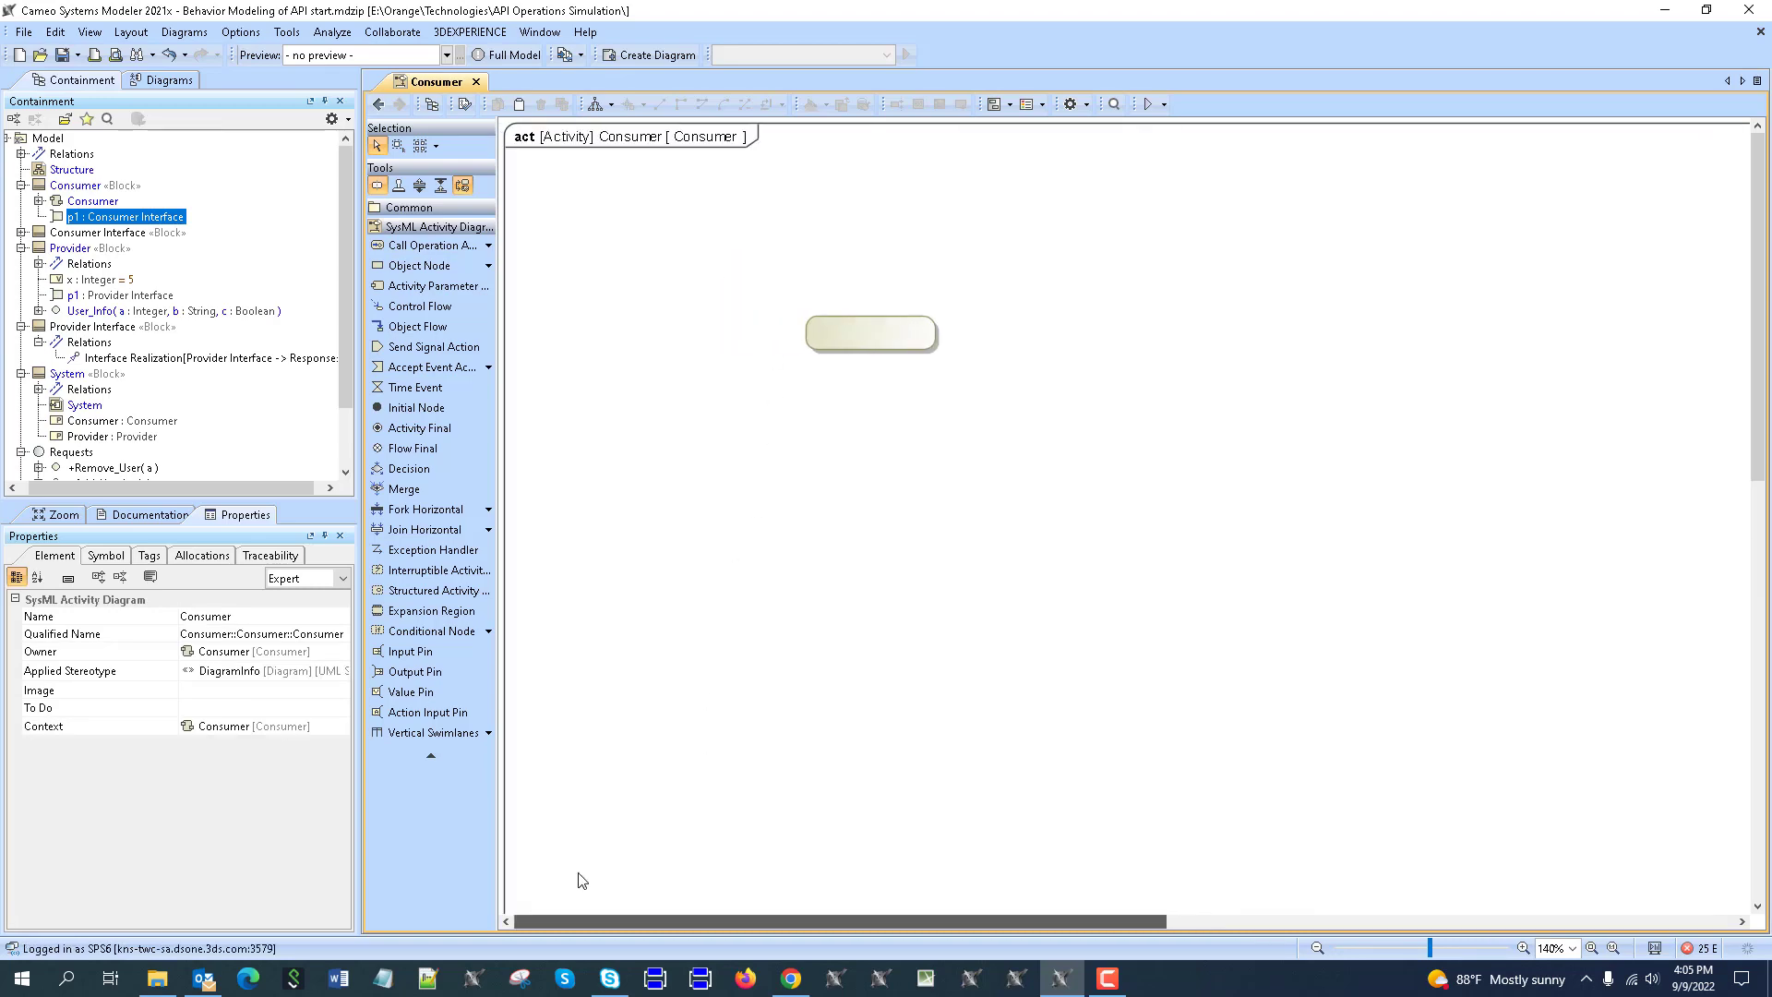
pyautogui.doubleClick(861, 332)
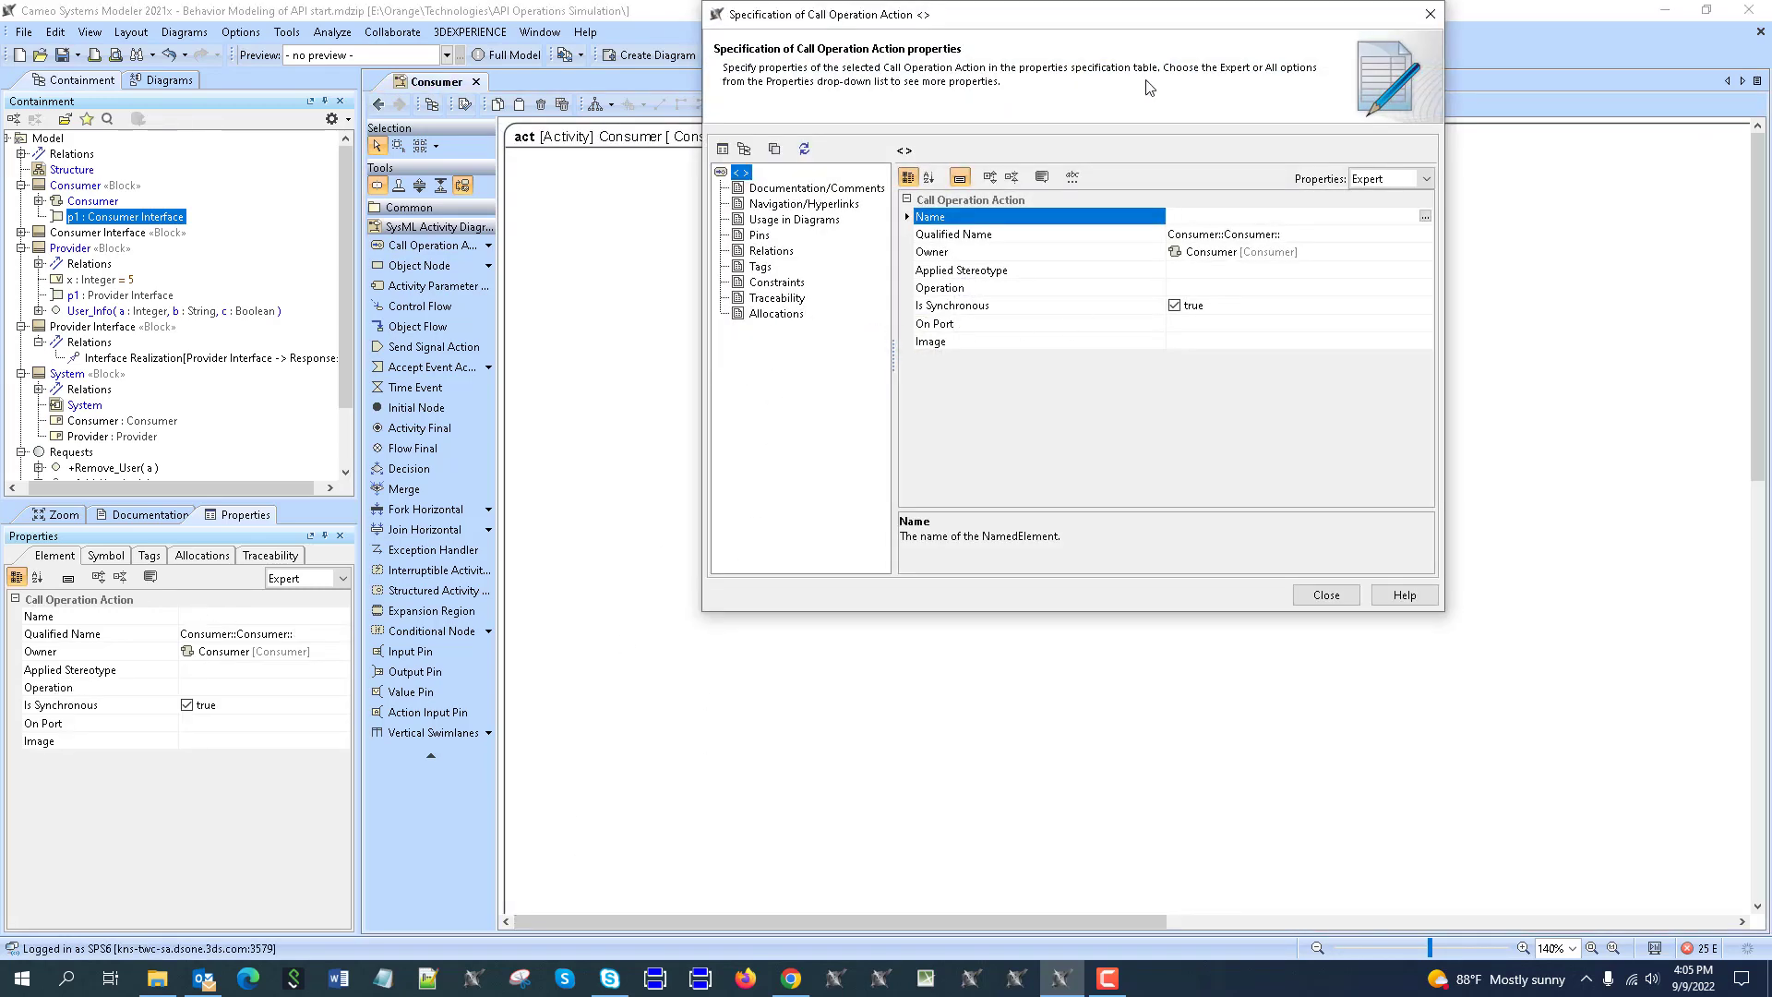
# Set the call action's On Port to p1 and its operation to User_Info, then close the specification.
pyautogui.moveTo(1176, 18); pyautogui.dragTo(1425, 65)
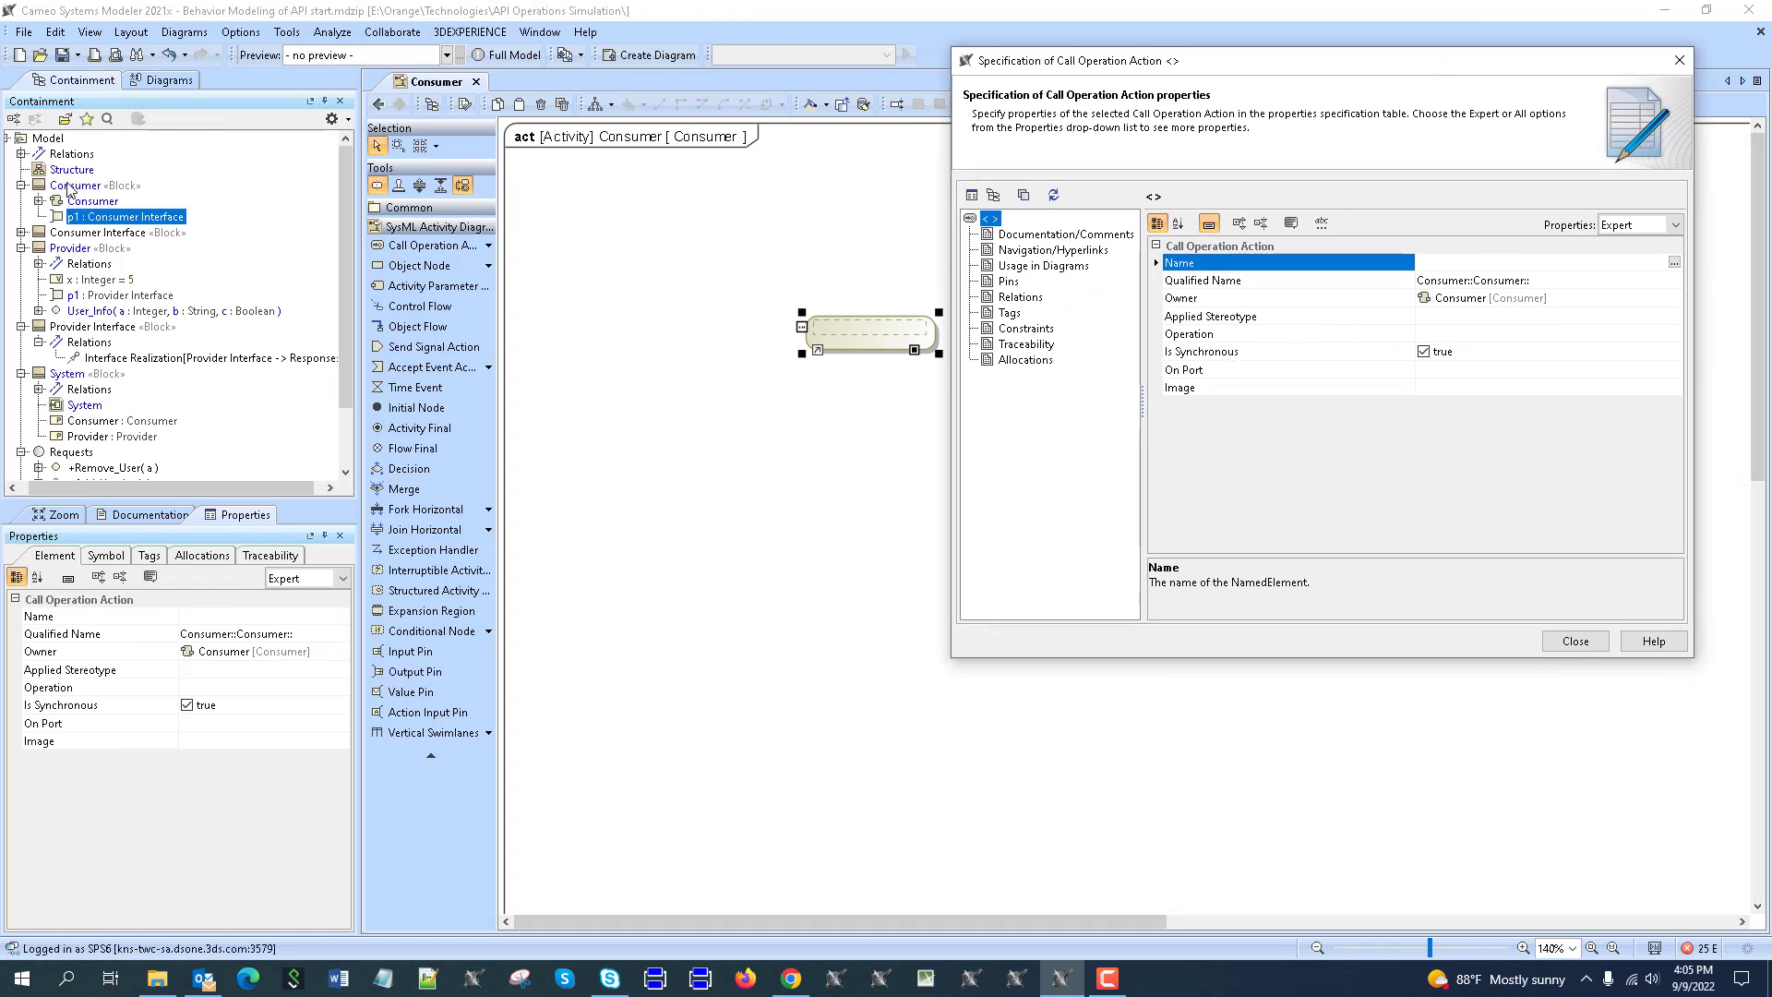
pyautogui.moveTo(80, 225); pyautogui.dragTo(1393, 370)
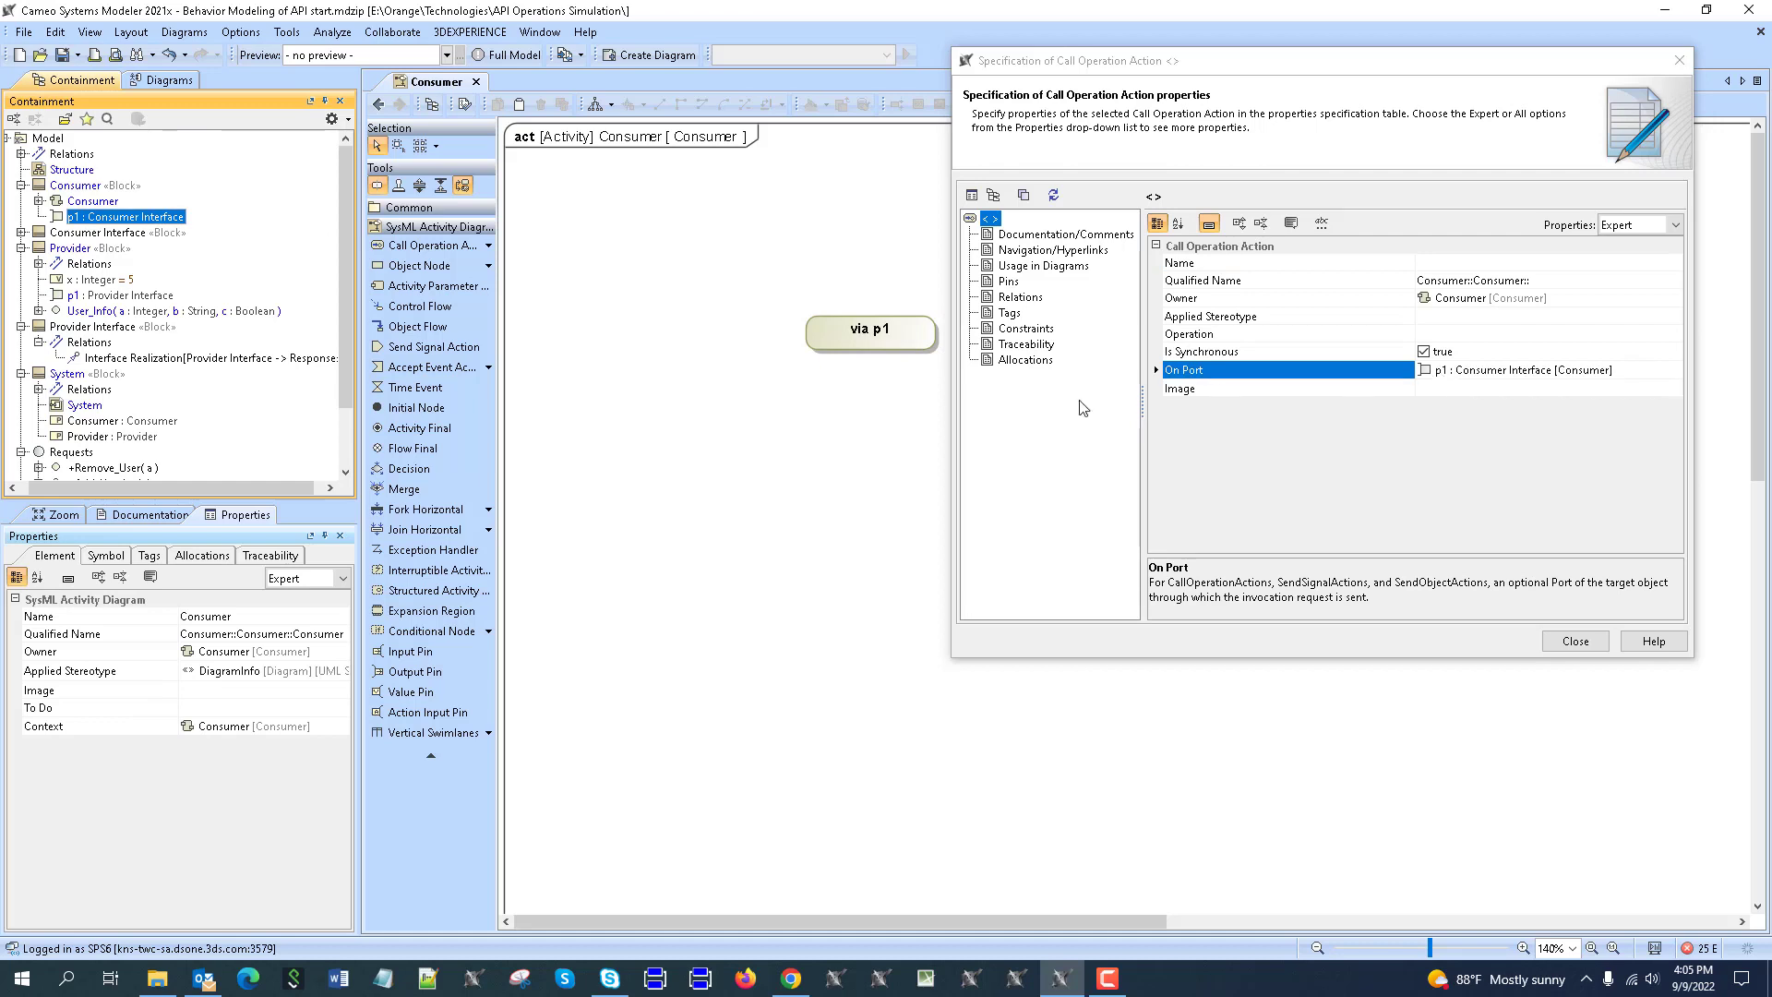
pyautogui.click(1470, 336)
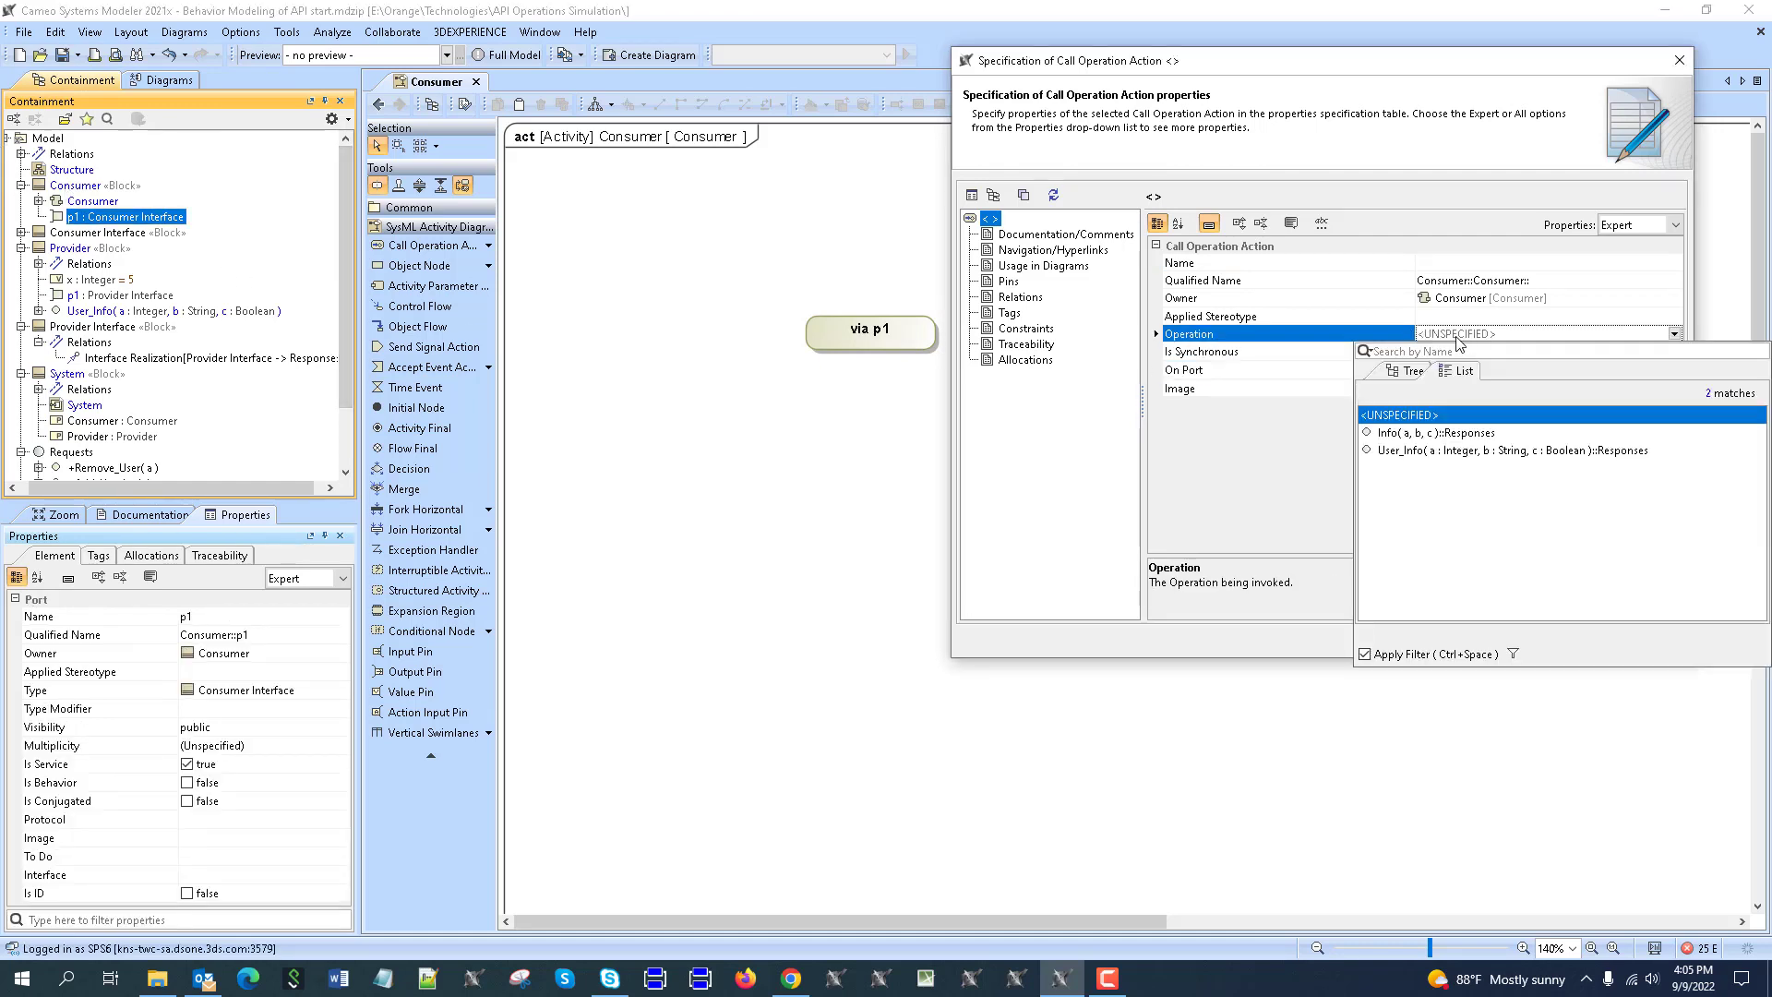
pyautogui.click(1411, 451)
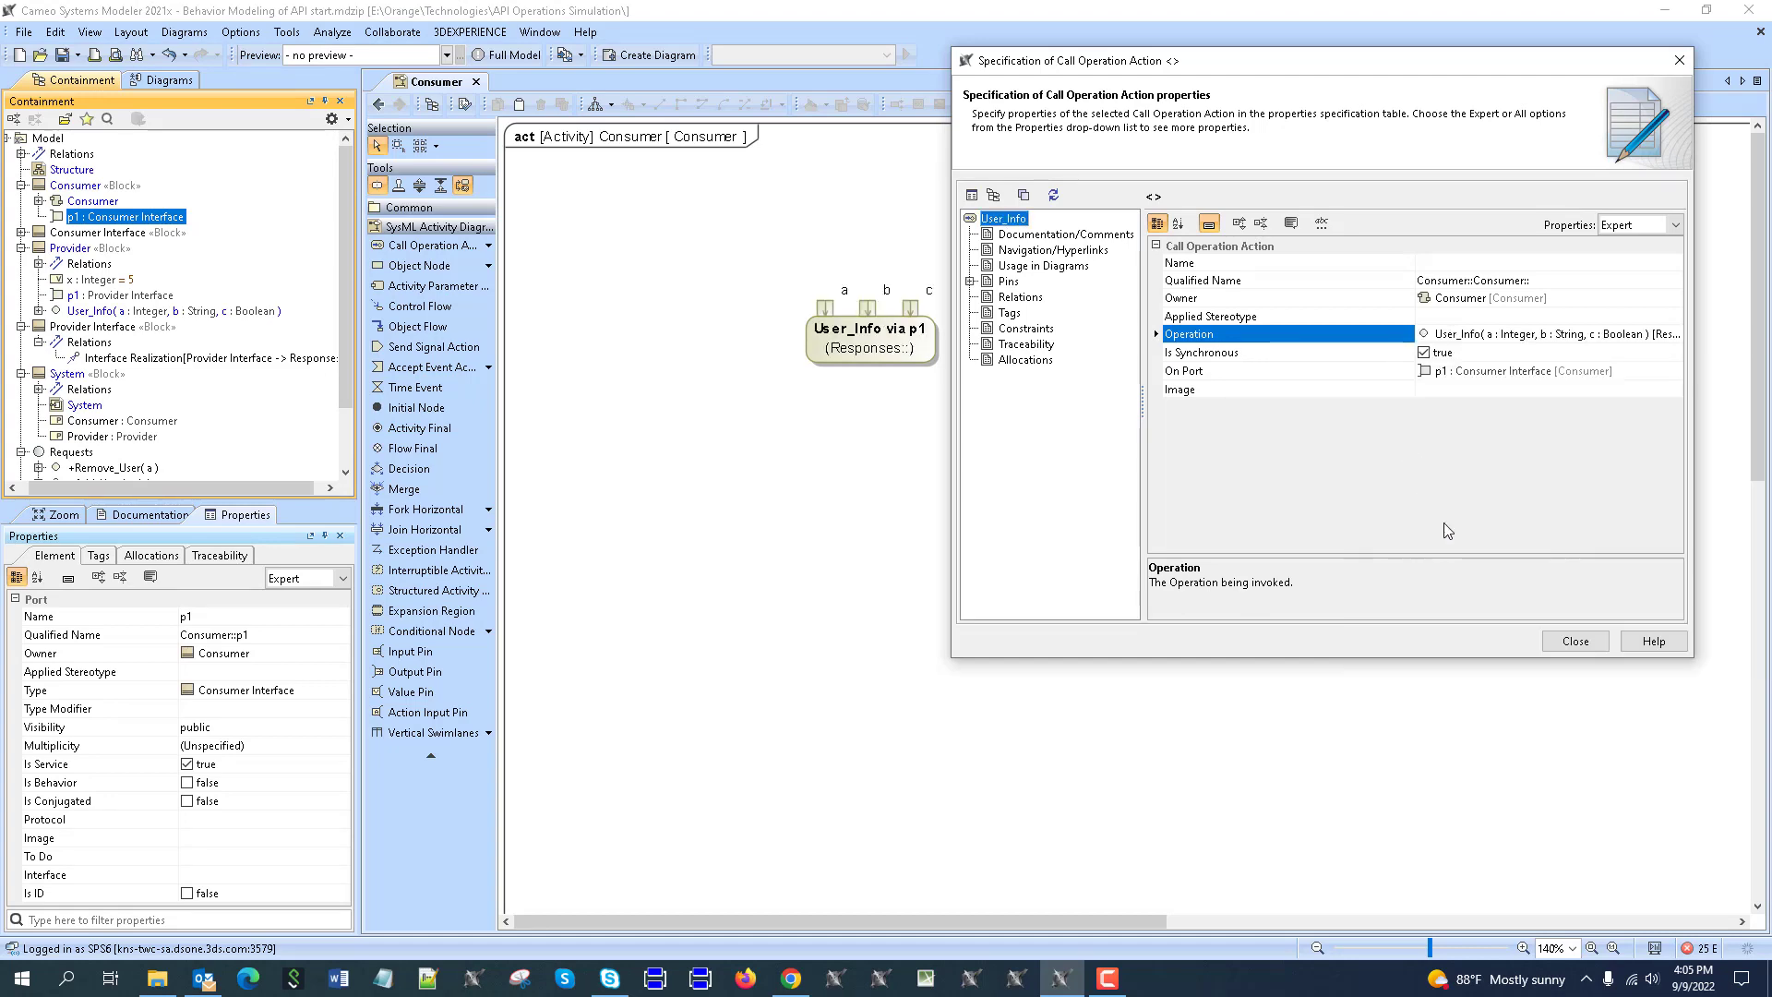
pyautogui.click(1575, 641)
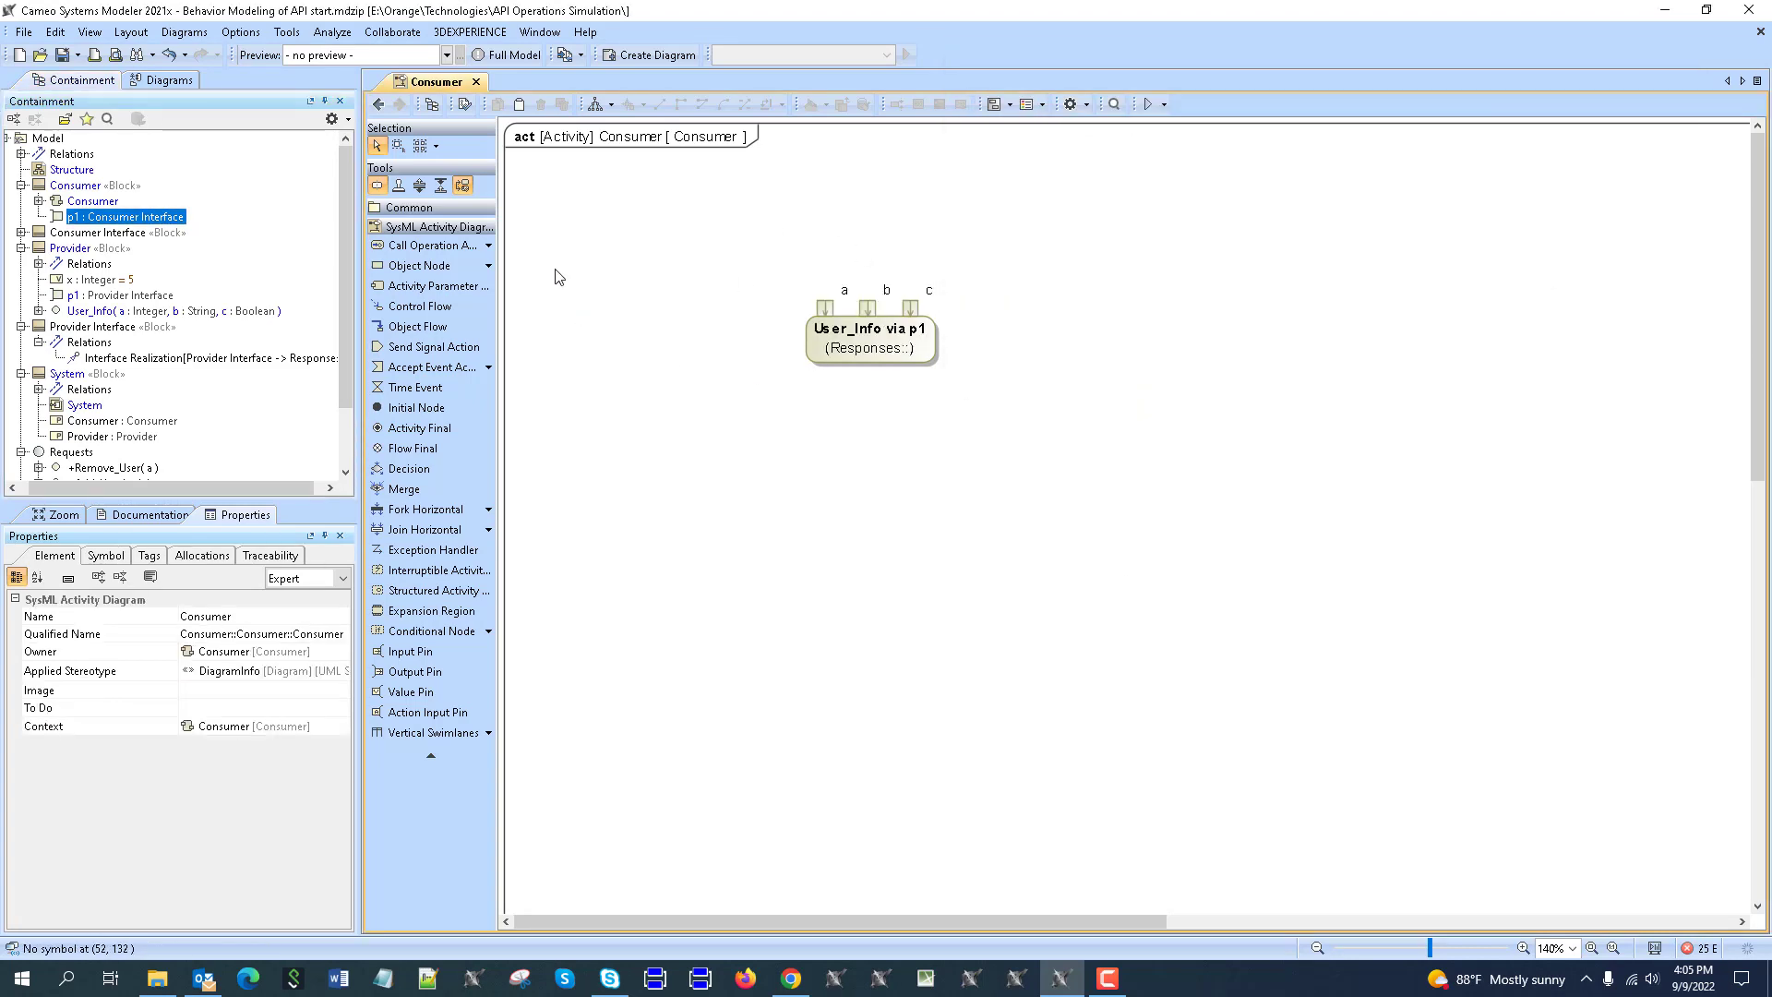
# Place an opaque action above User_Info and an initial node, joined by a control flow.
pyautogui.click(489, 245)
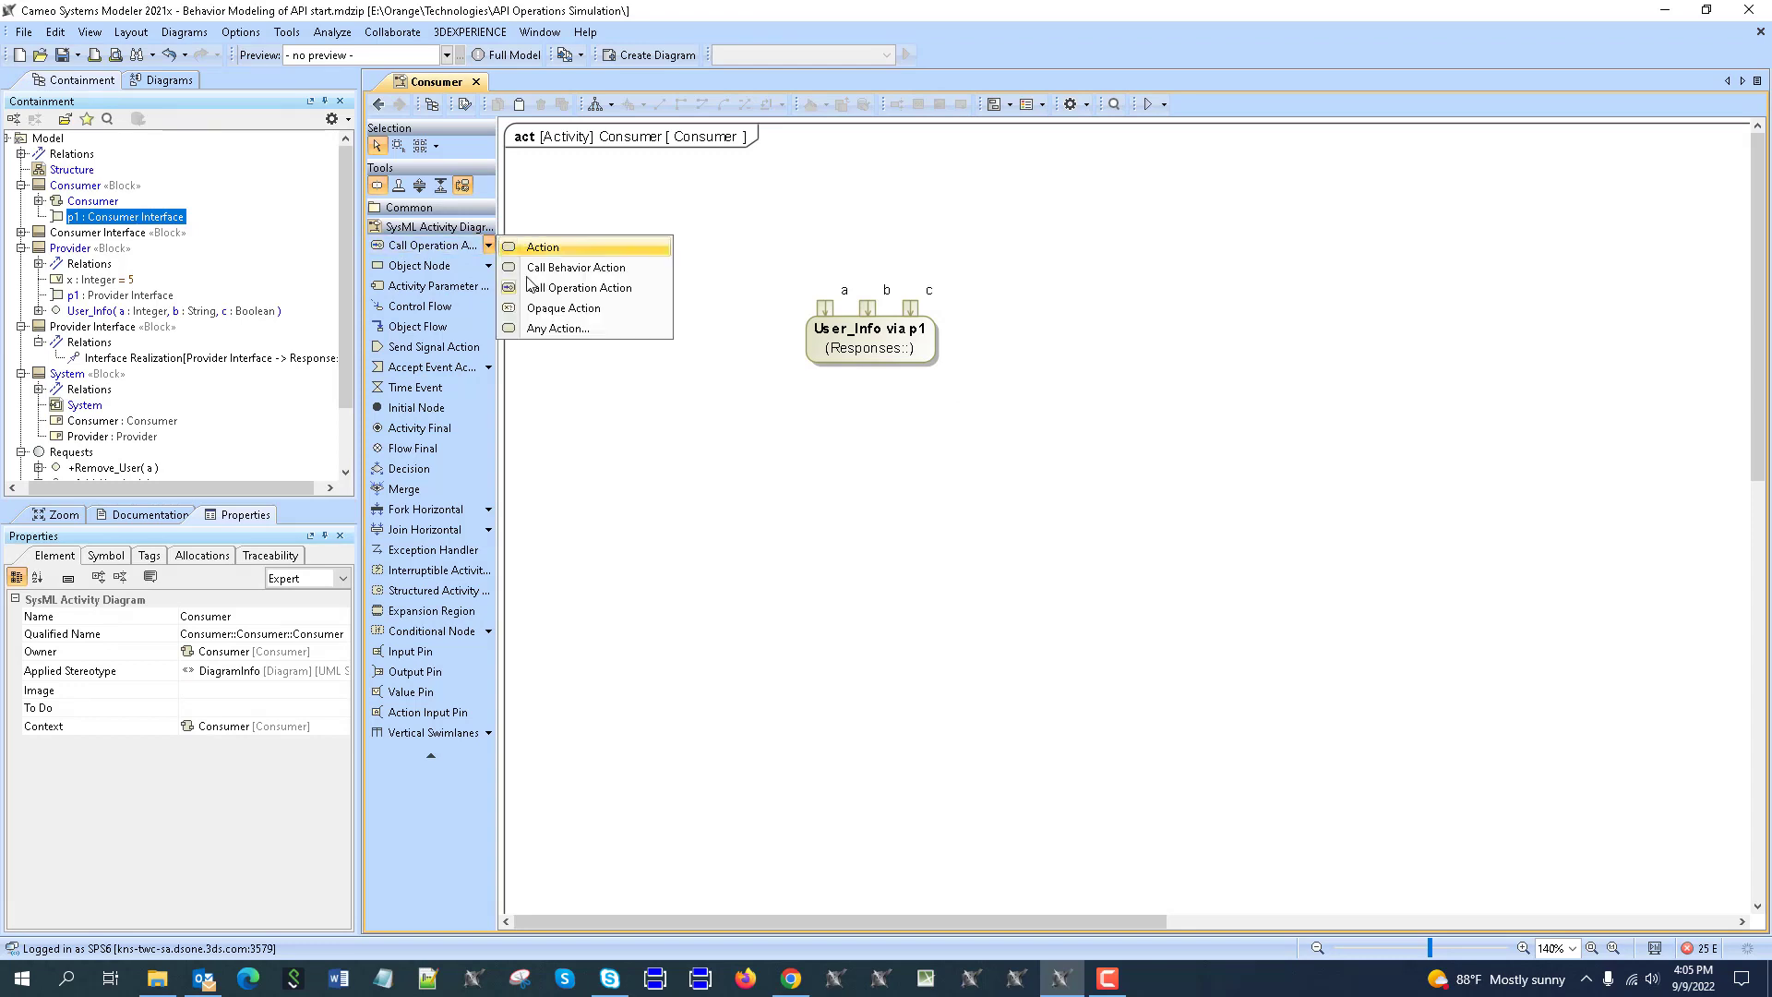
pyautogui.click(558, 311)
pyautogui.click(693, 196)
pyautogui.click(416, 406)
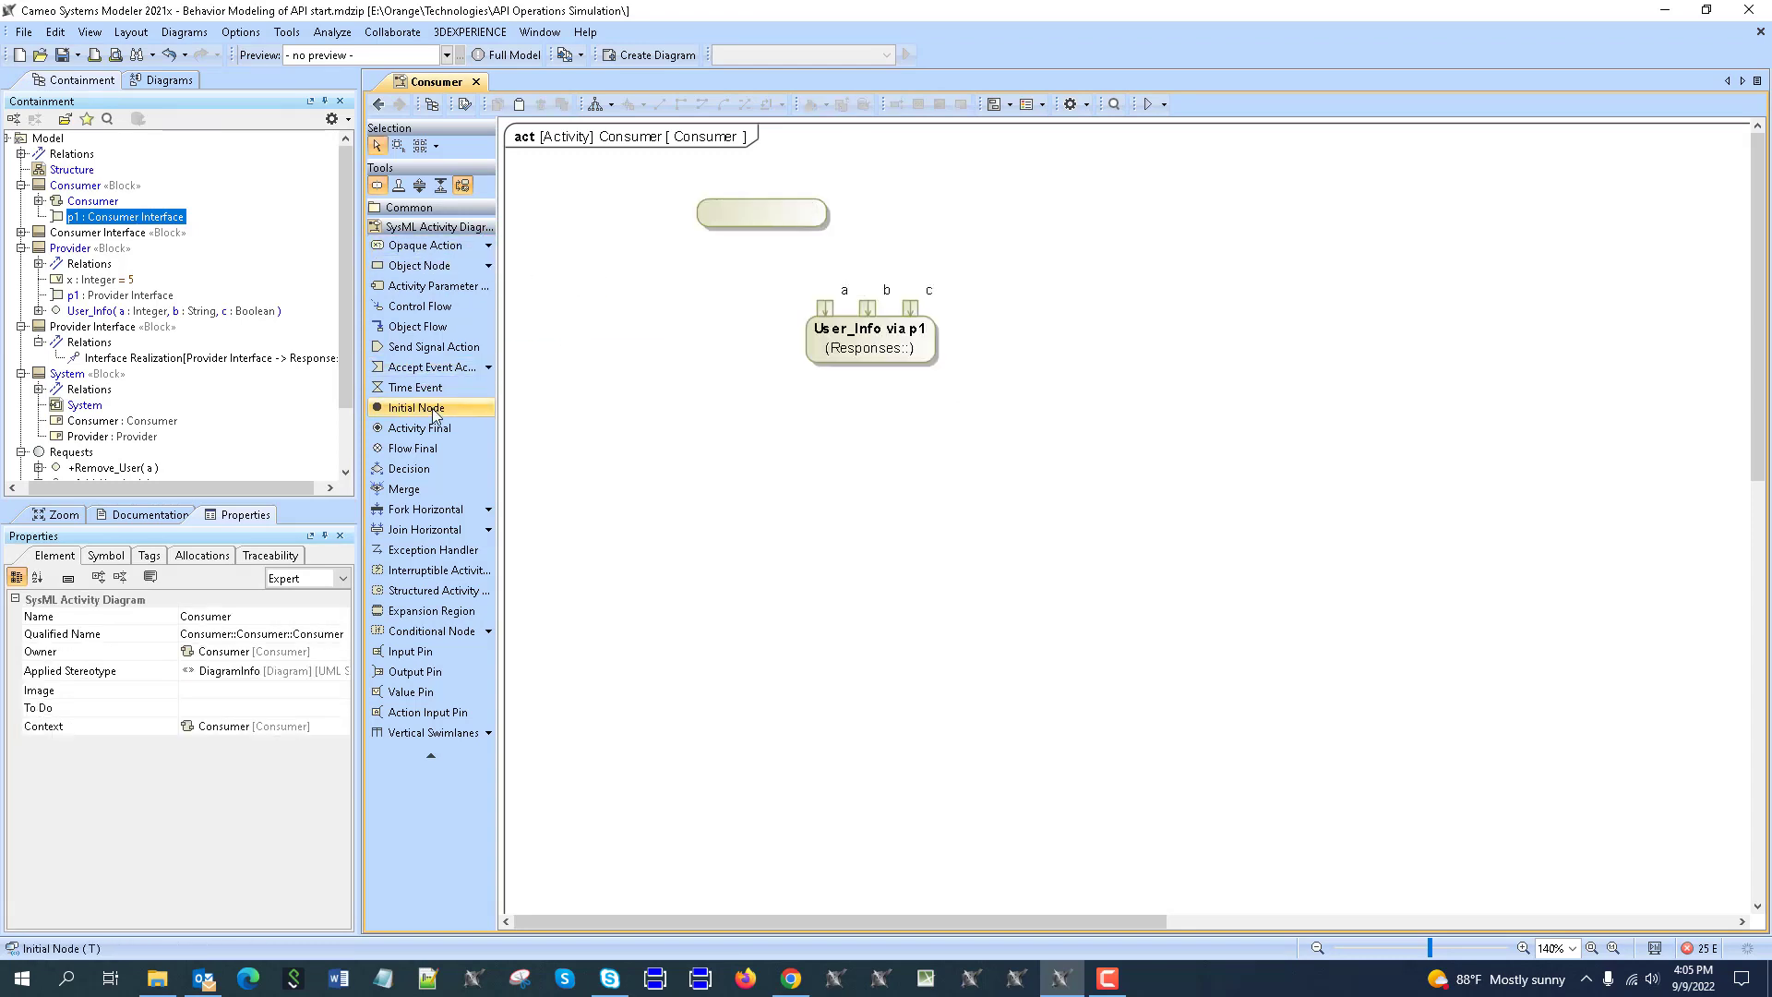
pyautogui.click(637, 212)
pyautogui.moveTo(678, 201); pyautogui.dragTo(870, 216)
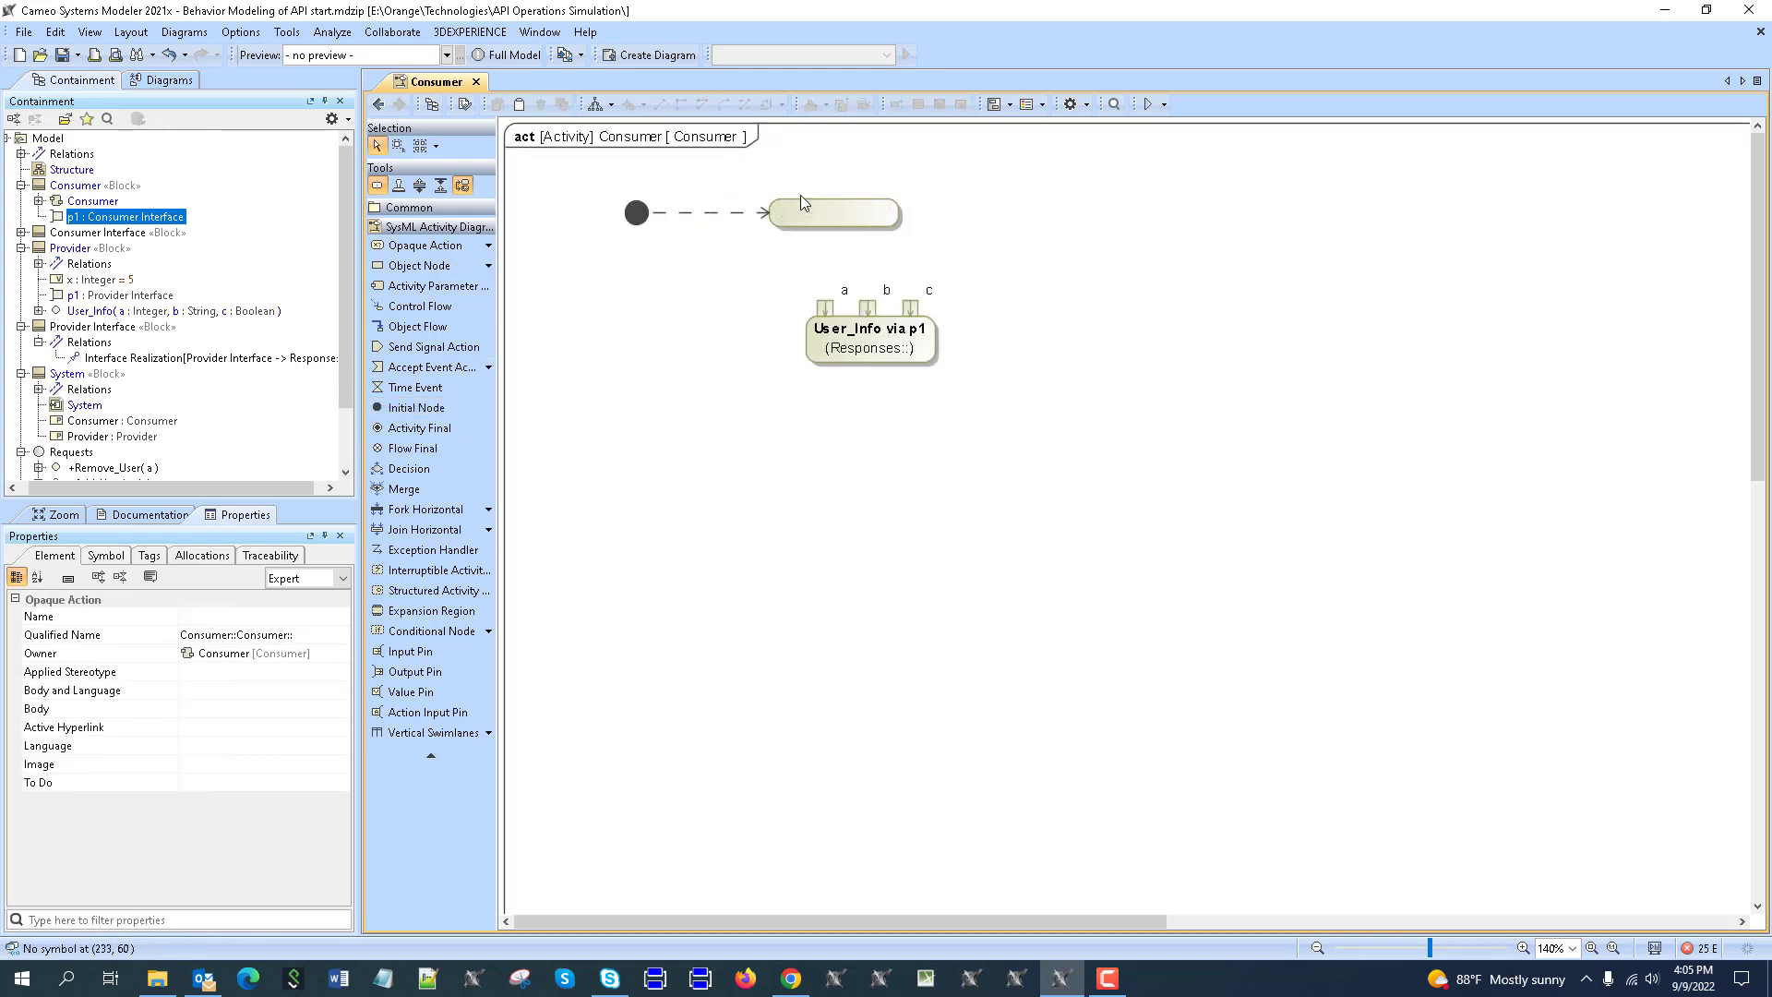
# Give the opaque action three output pins arranged along its bottom edge.
pyautogui.click(930, 240)
pyautogui.click(729, 303)
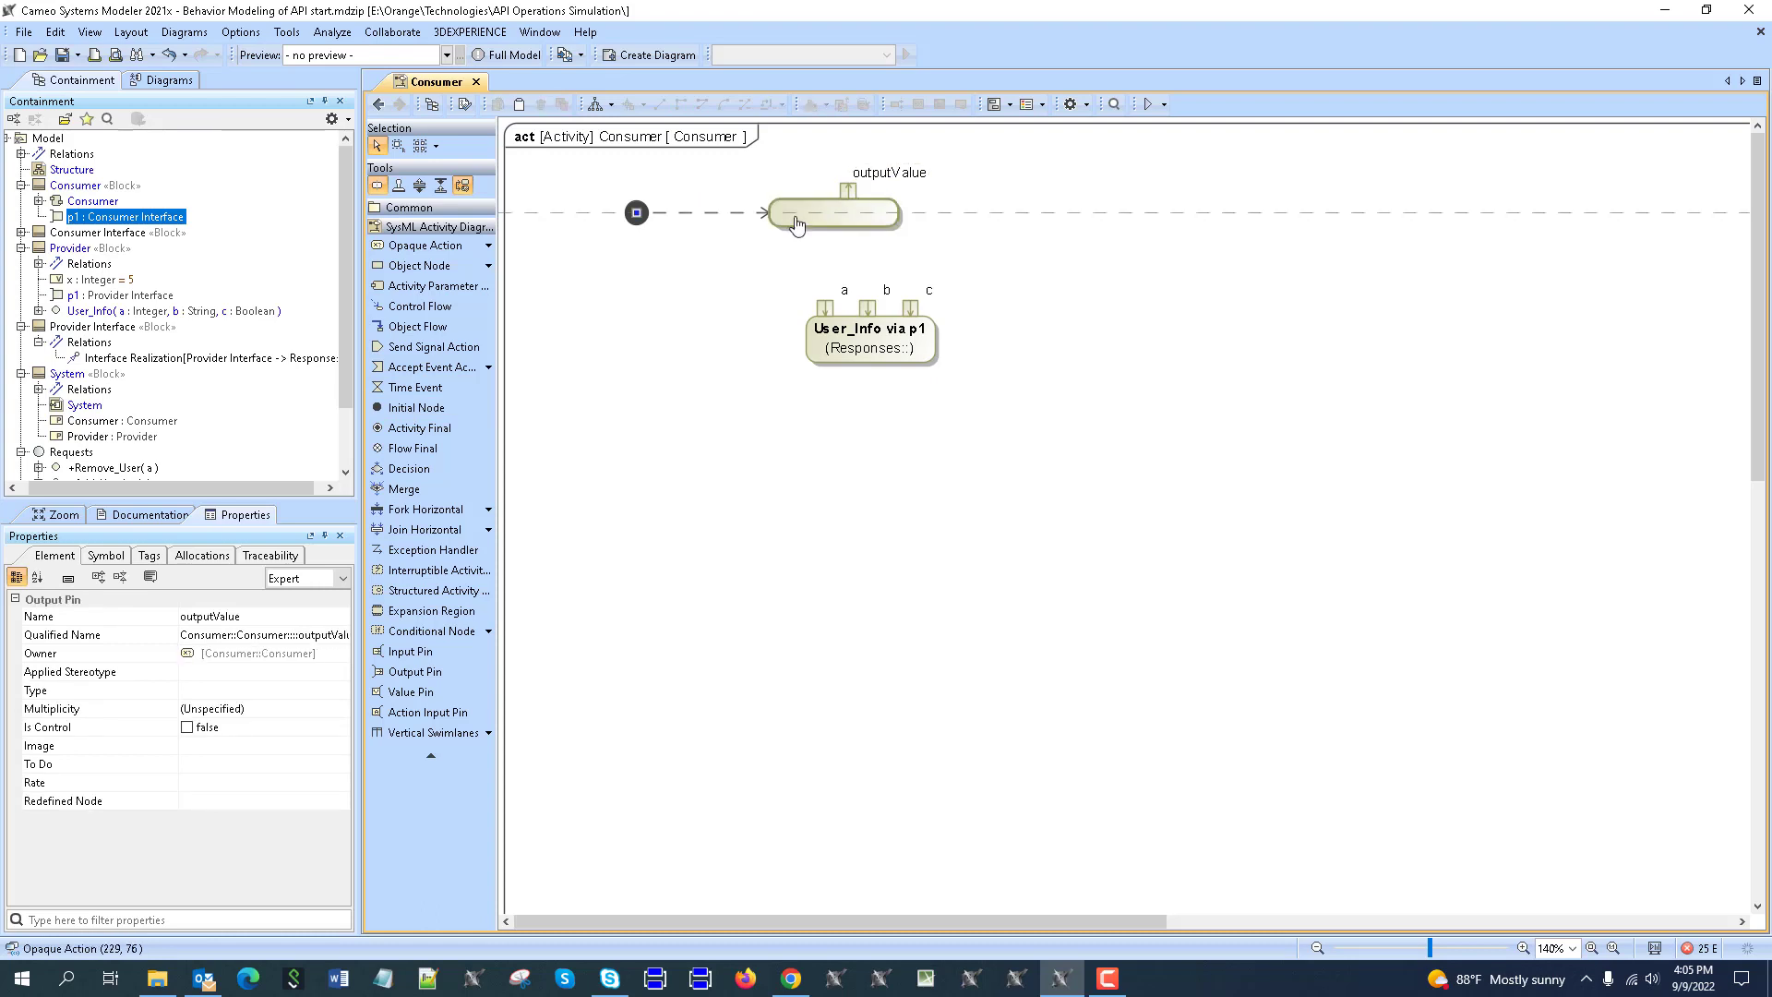
pyautogui.click(794, 216)
pyautogui.click(931, 240)
pyautogui.click(728, 302)
pyautogui.moveTo(864, 216); pyautogui.dragTo(910, 226)
pyautogui.click(940, 240)
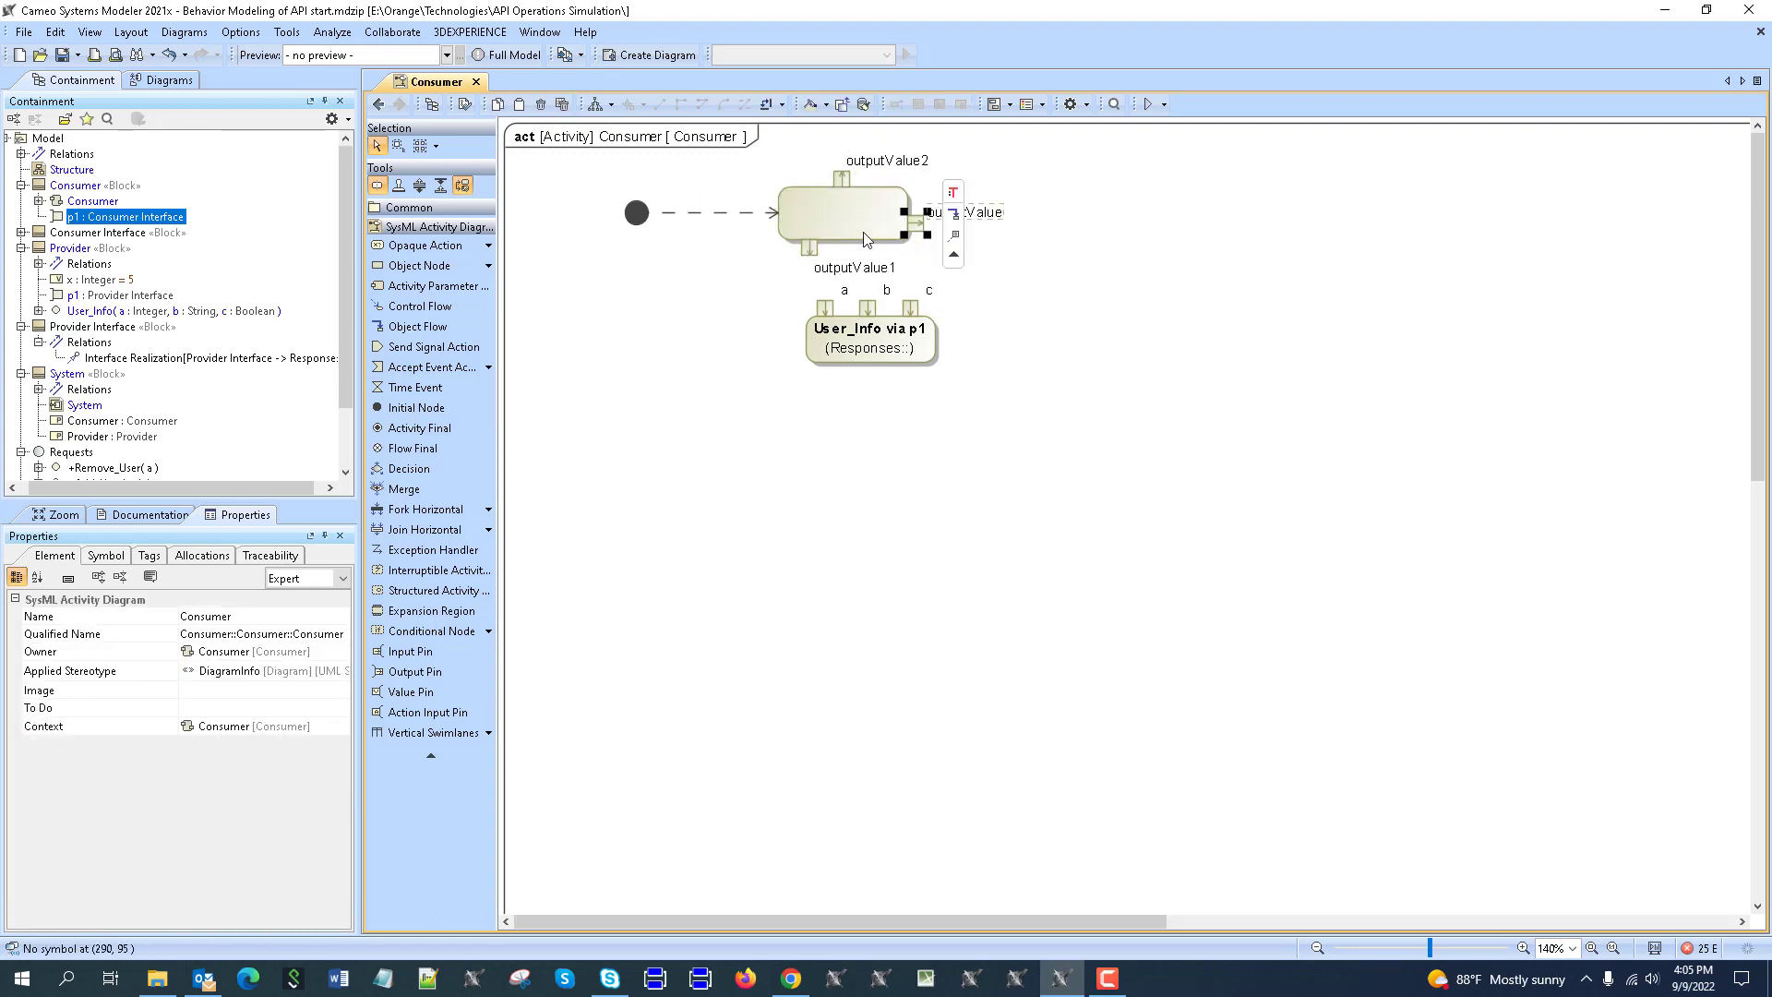
pyautogui.moveTo(842, 179); pyautogui.dragTo(1016, 235)
pyautogui.click(863, 202)
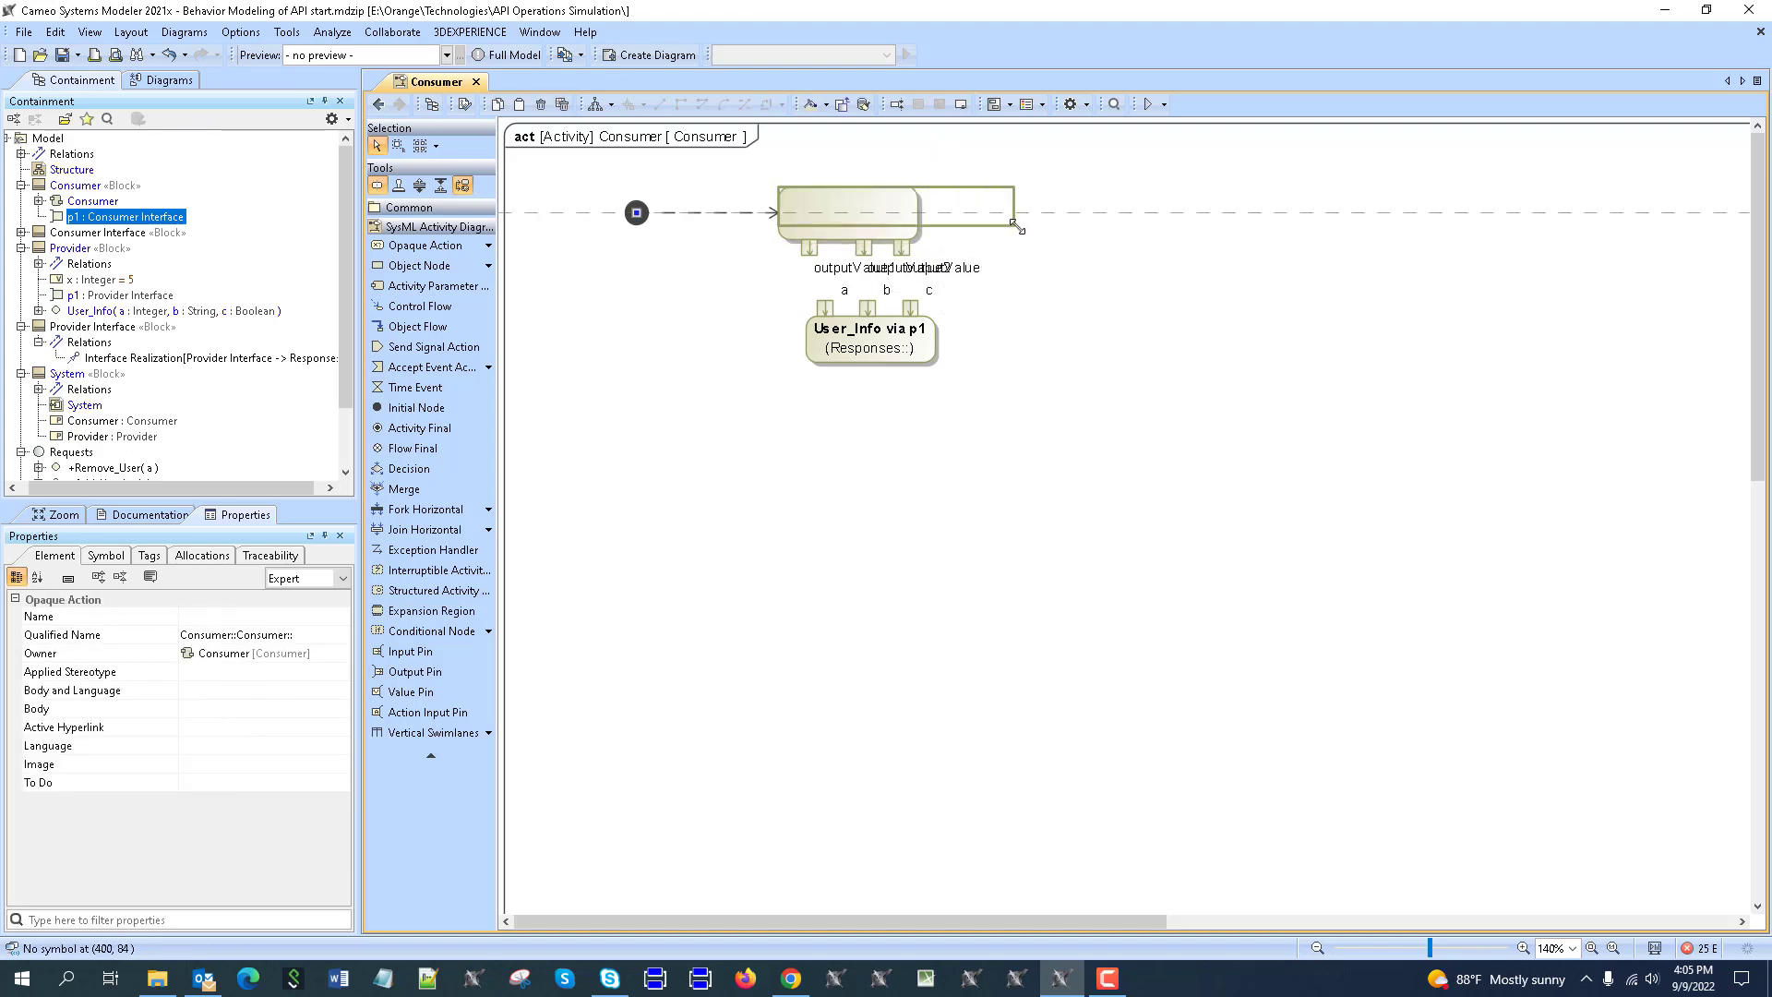
pyautogui.click(807, 423)
# Draw object flows from the three output pins to User_Info's inputs a, b and c.
pyautogui.click(809, 242)
pyautogui.moveTo(846, 272); pyautogui.dragTo(893, 392)
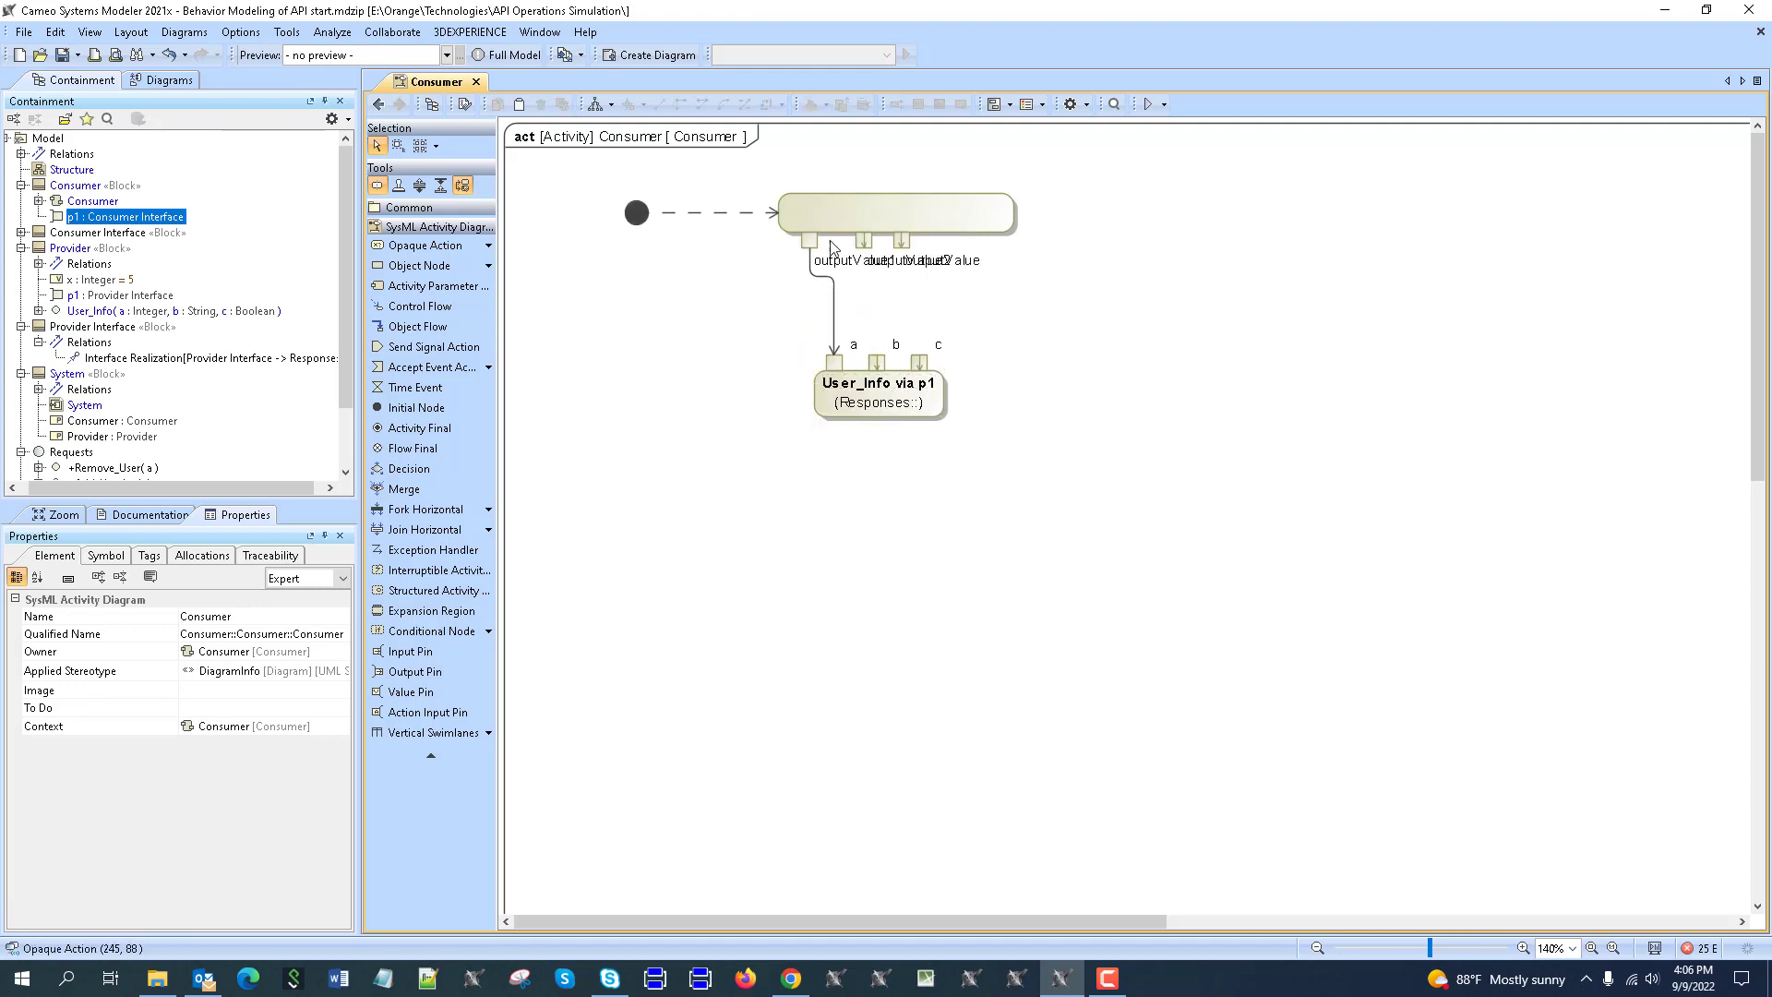
pyautogui.click(863, 239)
pyautogui.moveTo(897, 242); pyautogui.dragTo(876, 362)
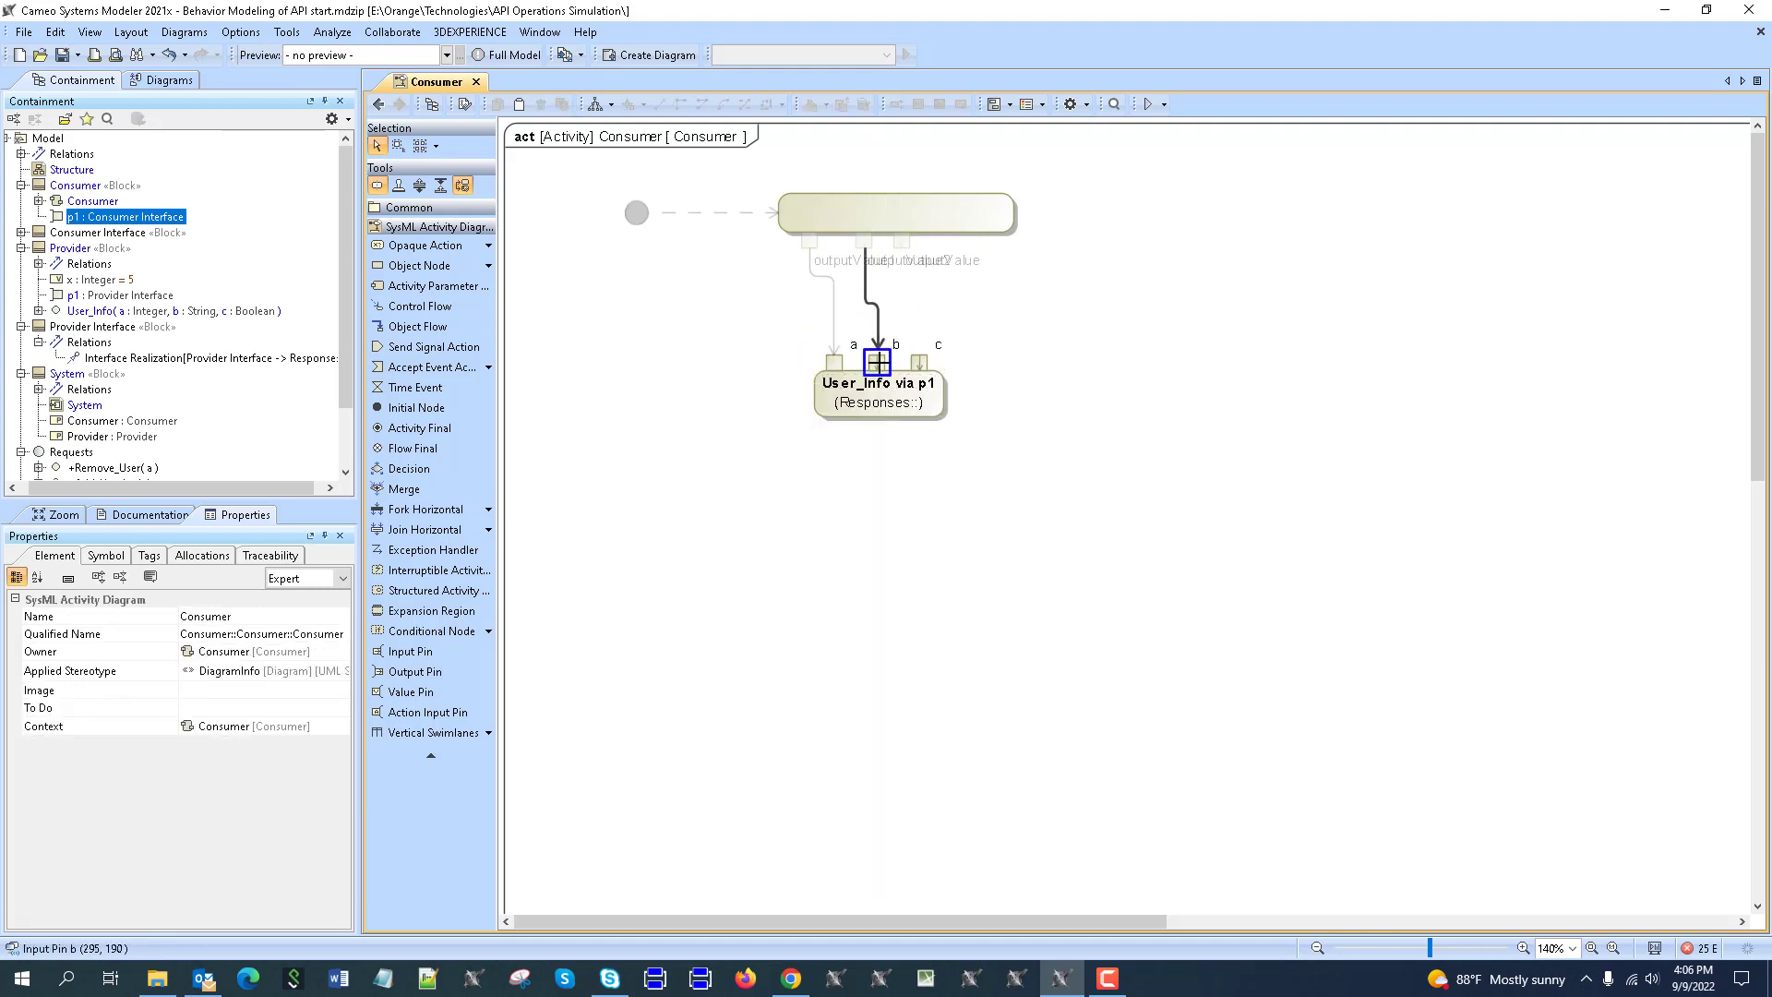
pyautogui.click(902, 242)
pyautogui.moveTo(935, 241); pyautogui.dragTo(920, 360)
pyautogui.click(964, 324)
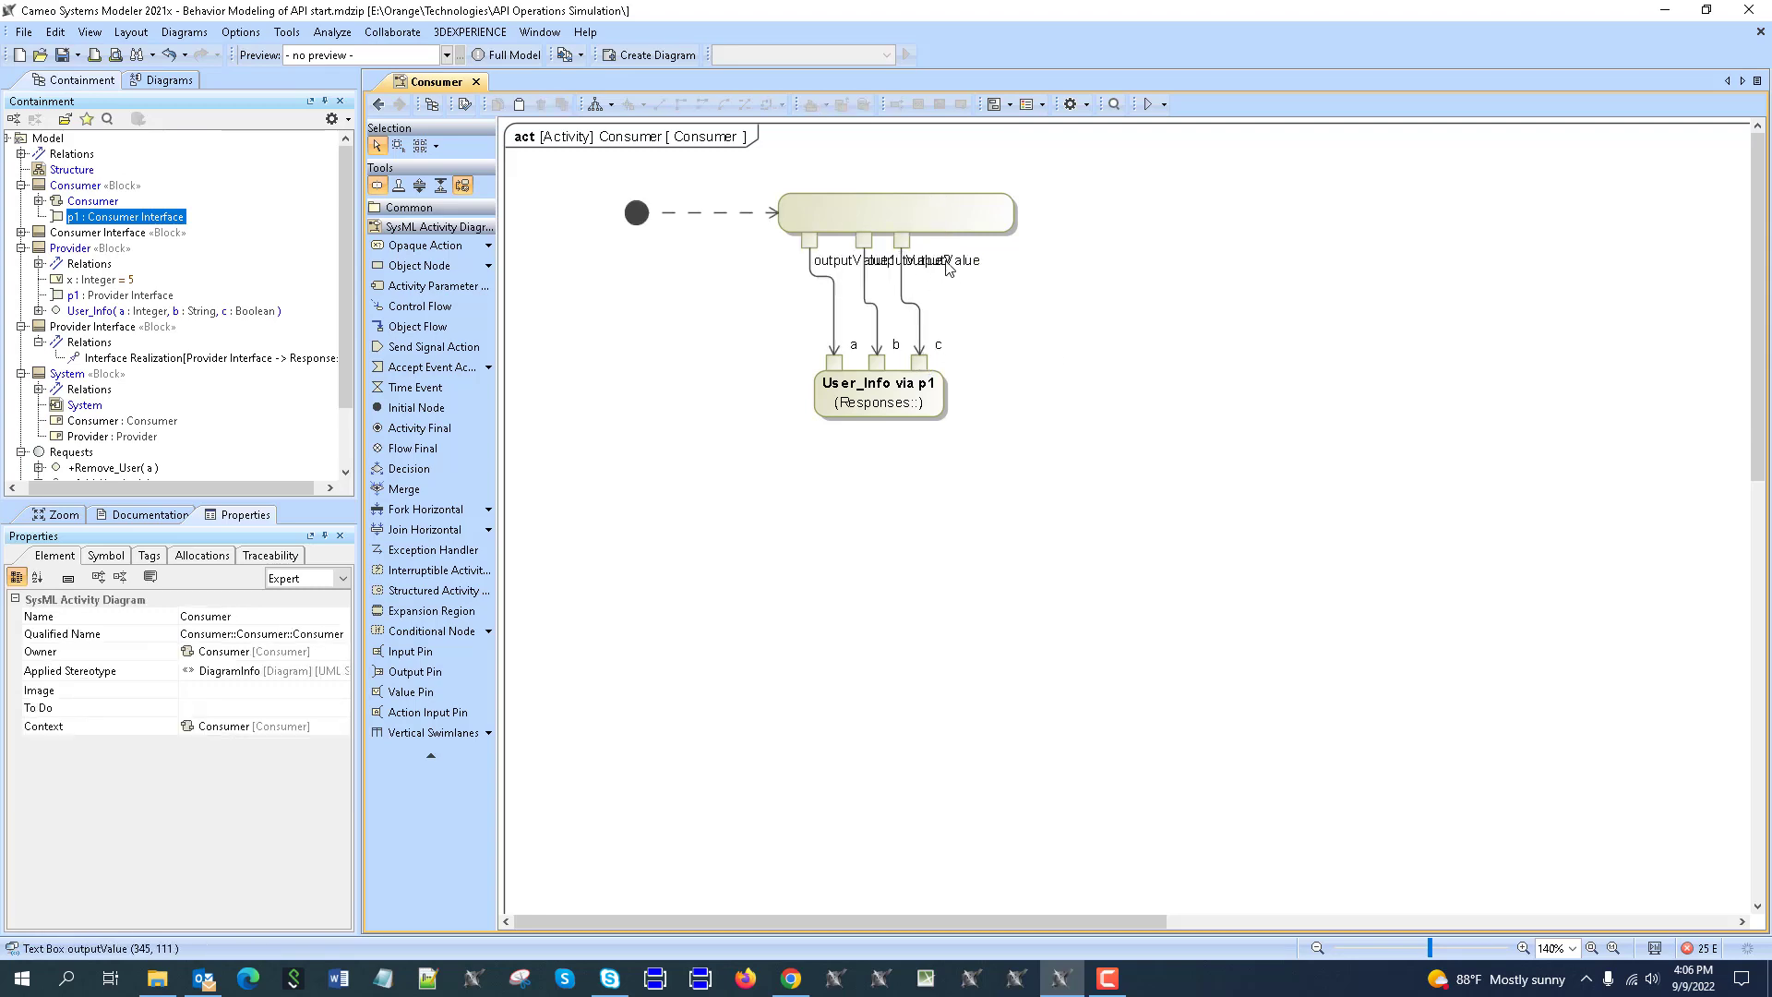
pyautogui.doubleClick(903, 241)
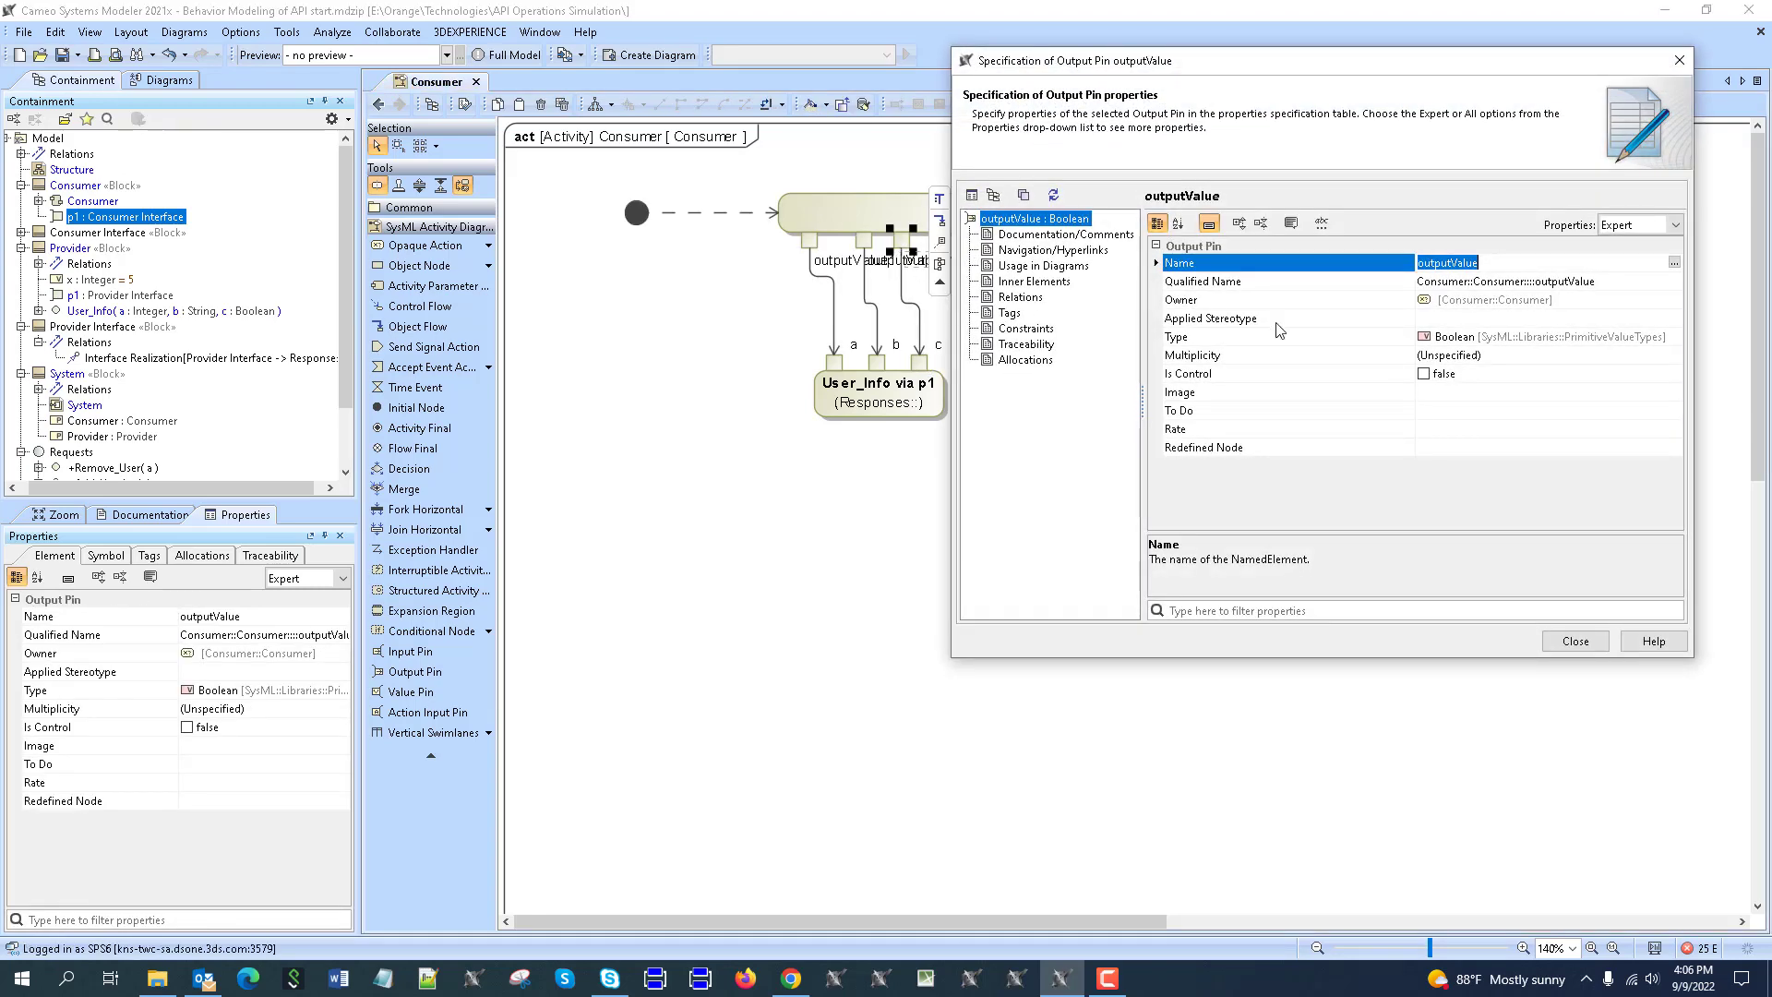
# Check the outputValue and outputValue2 pin specifications, then close them.
pyautogui.click(1575, 640)
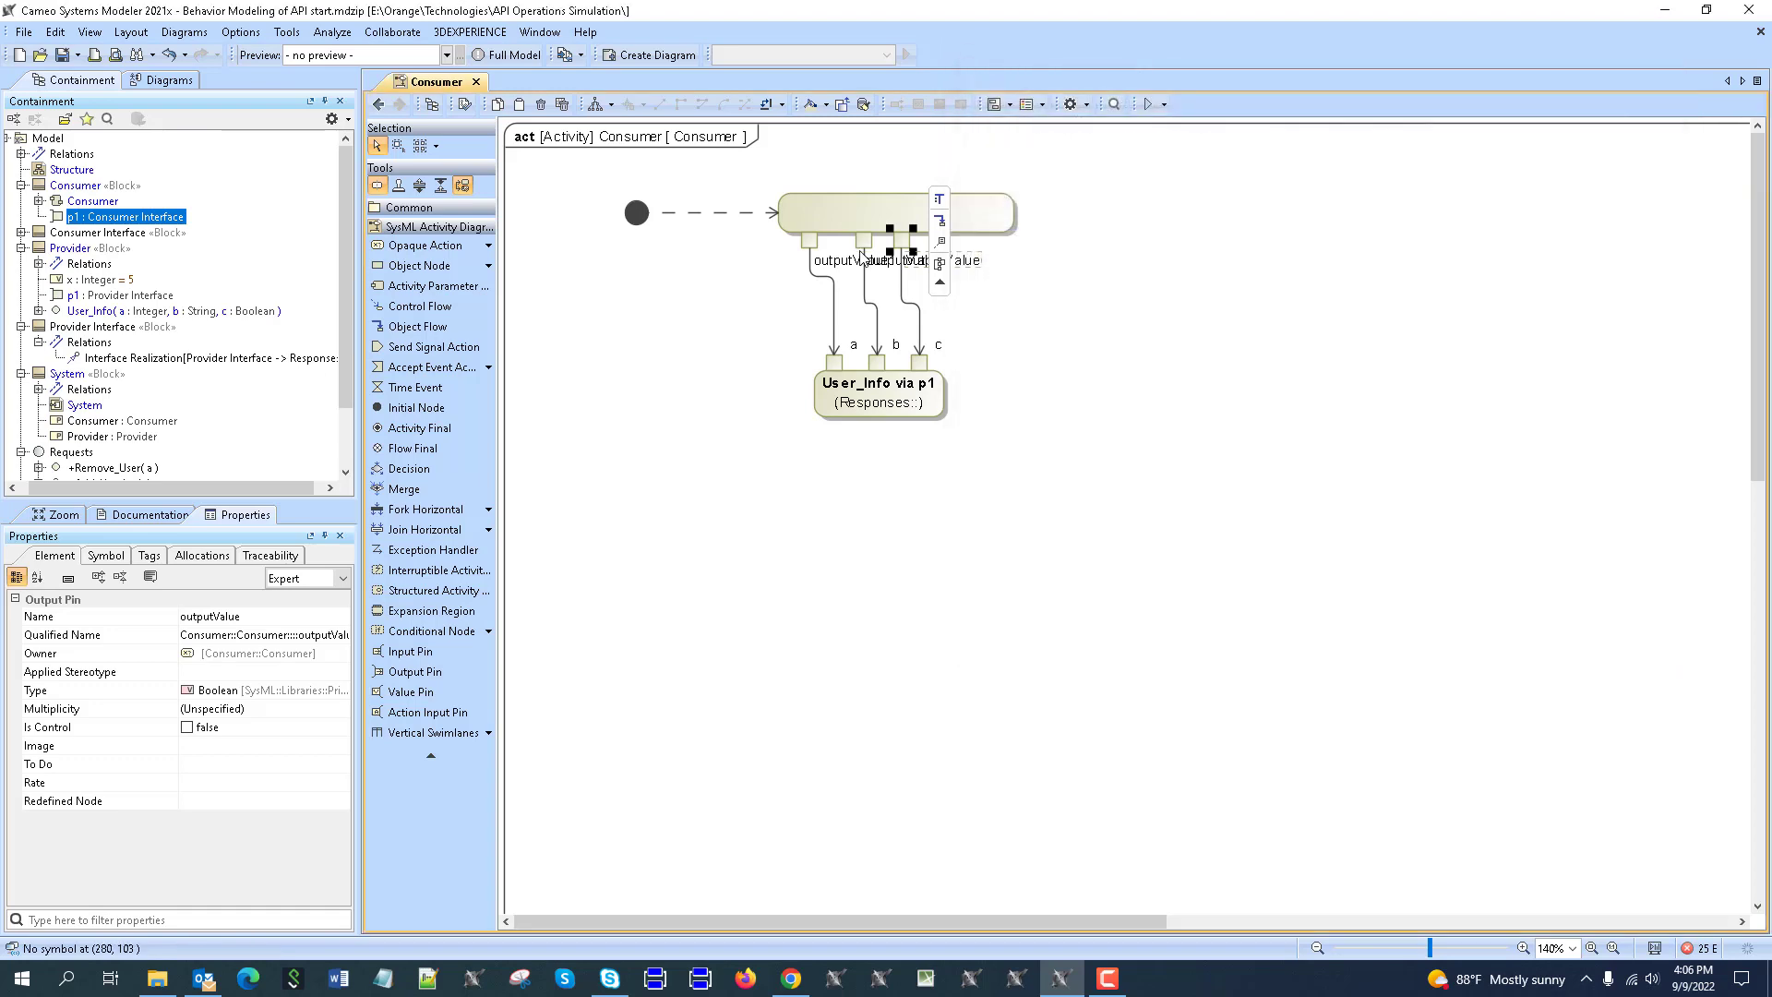
pyautogui.doubleClick(864, 240)
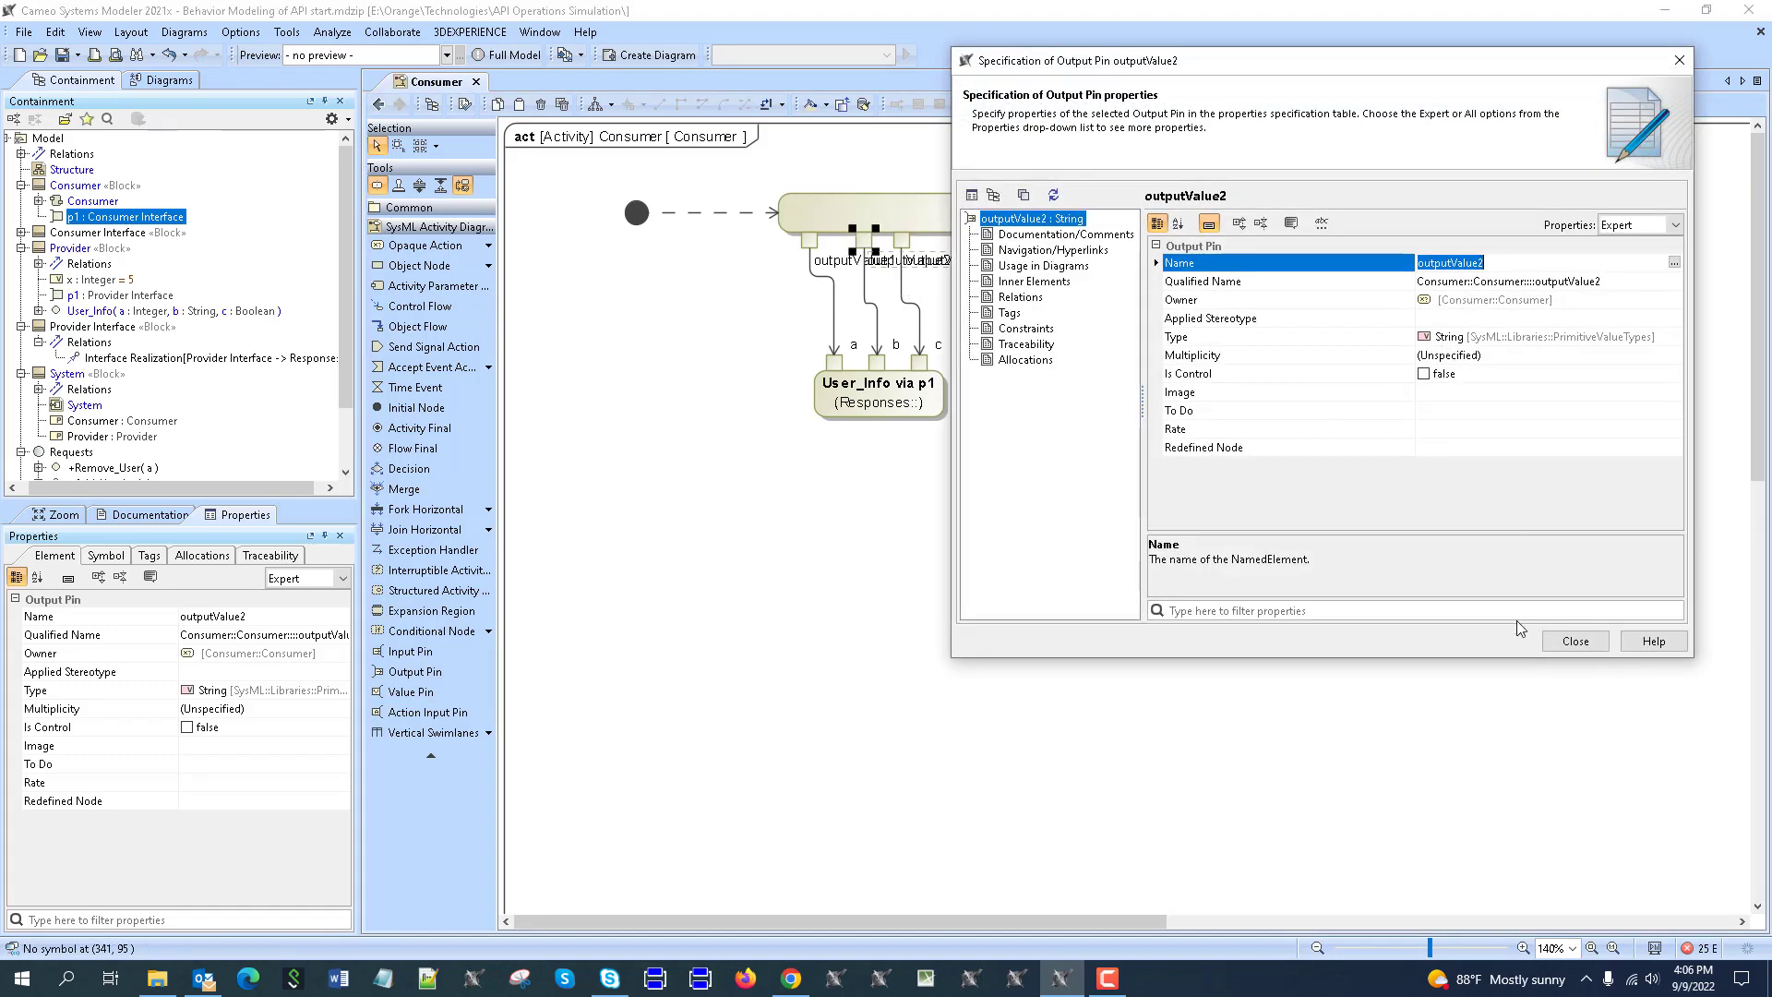
pyautogui.click(1575, 640)
pyautogui.click(964, 251)
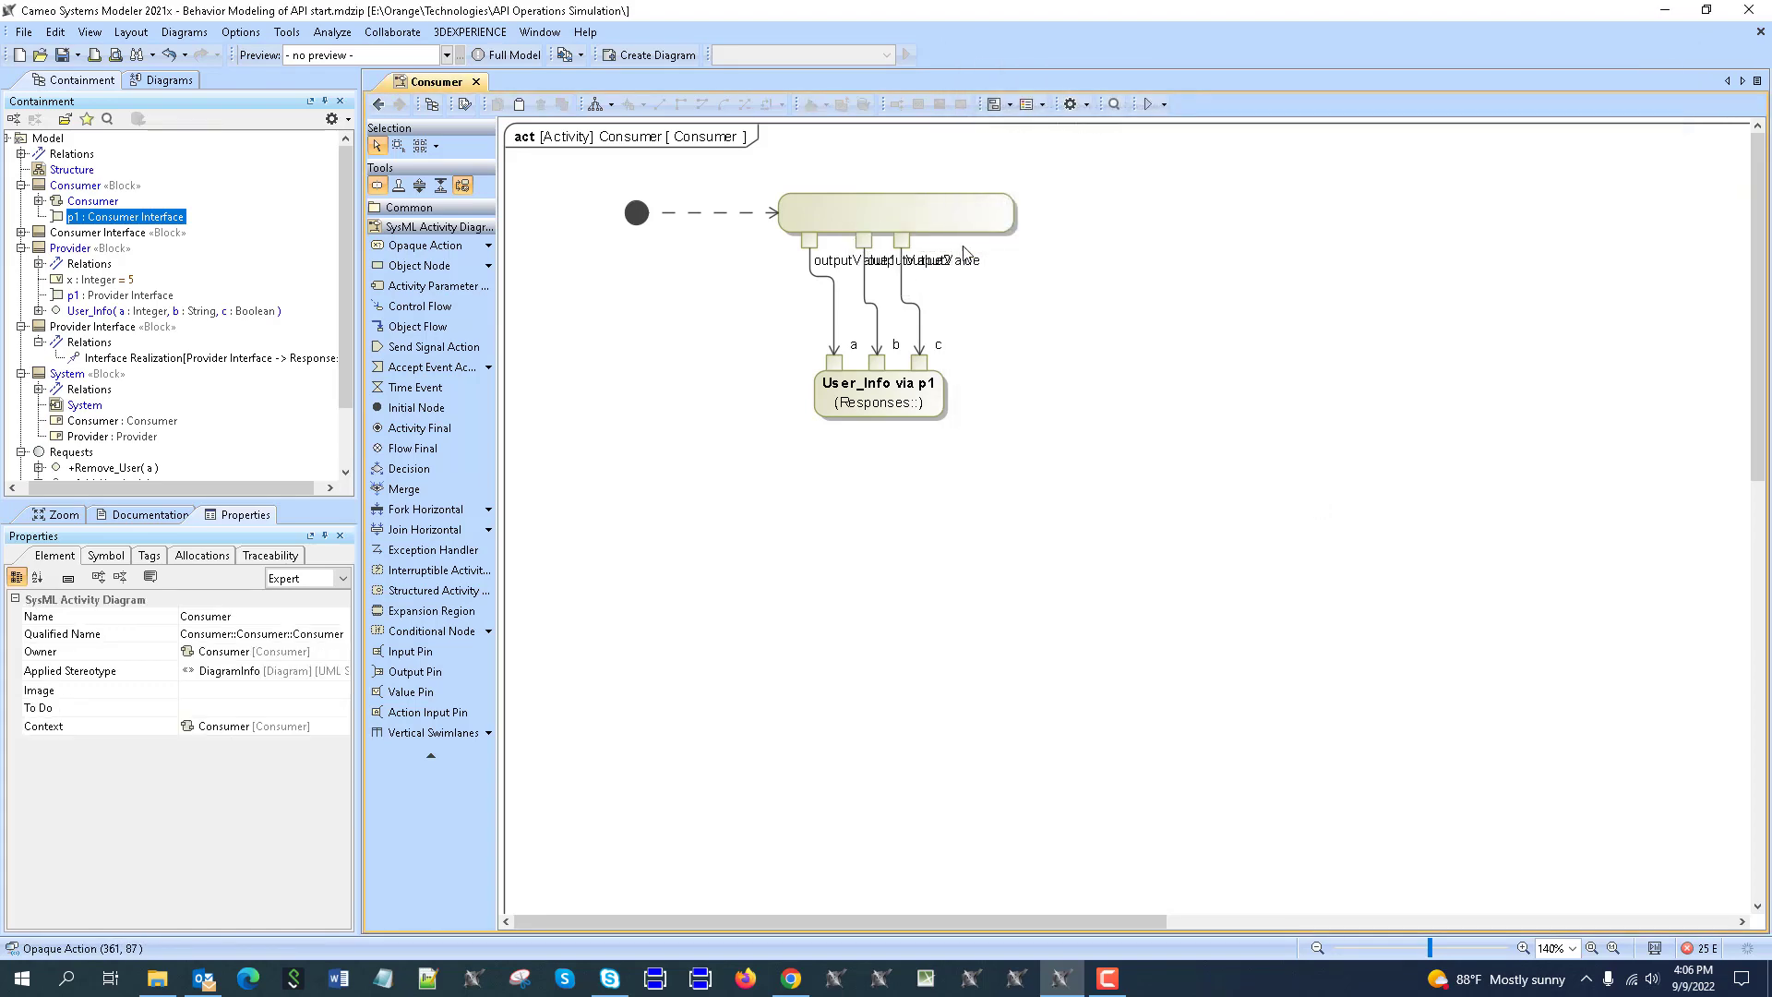
# Rename outputValue1, outputValue2 and outputValue pins to a, b and c.
pyautogui.doubleClick(838, 263)
pyautogui.write('a')
pyautogui.click(1094, 321)
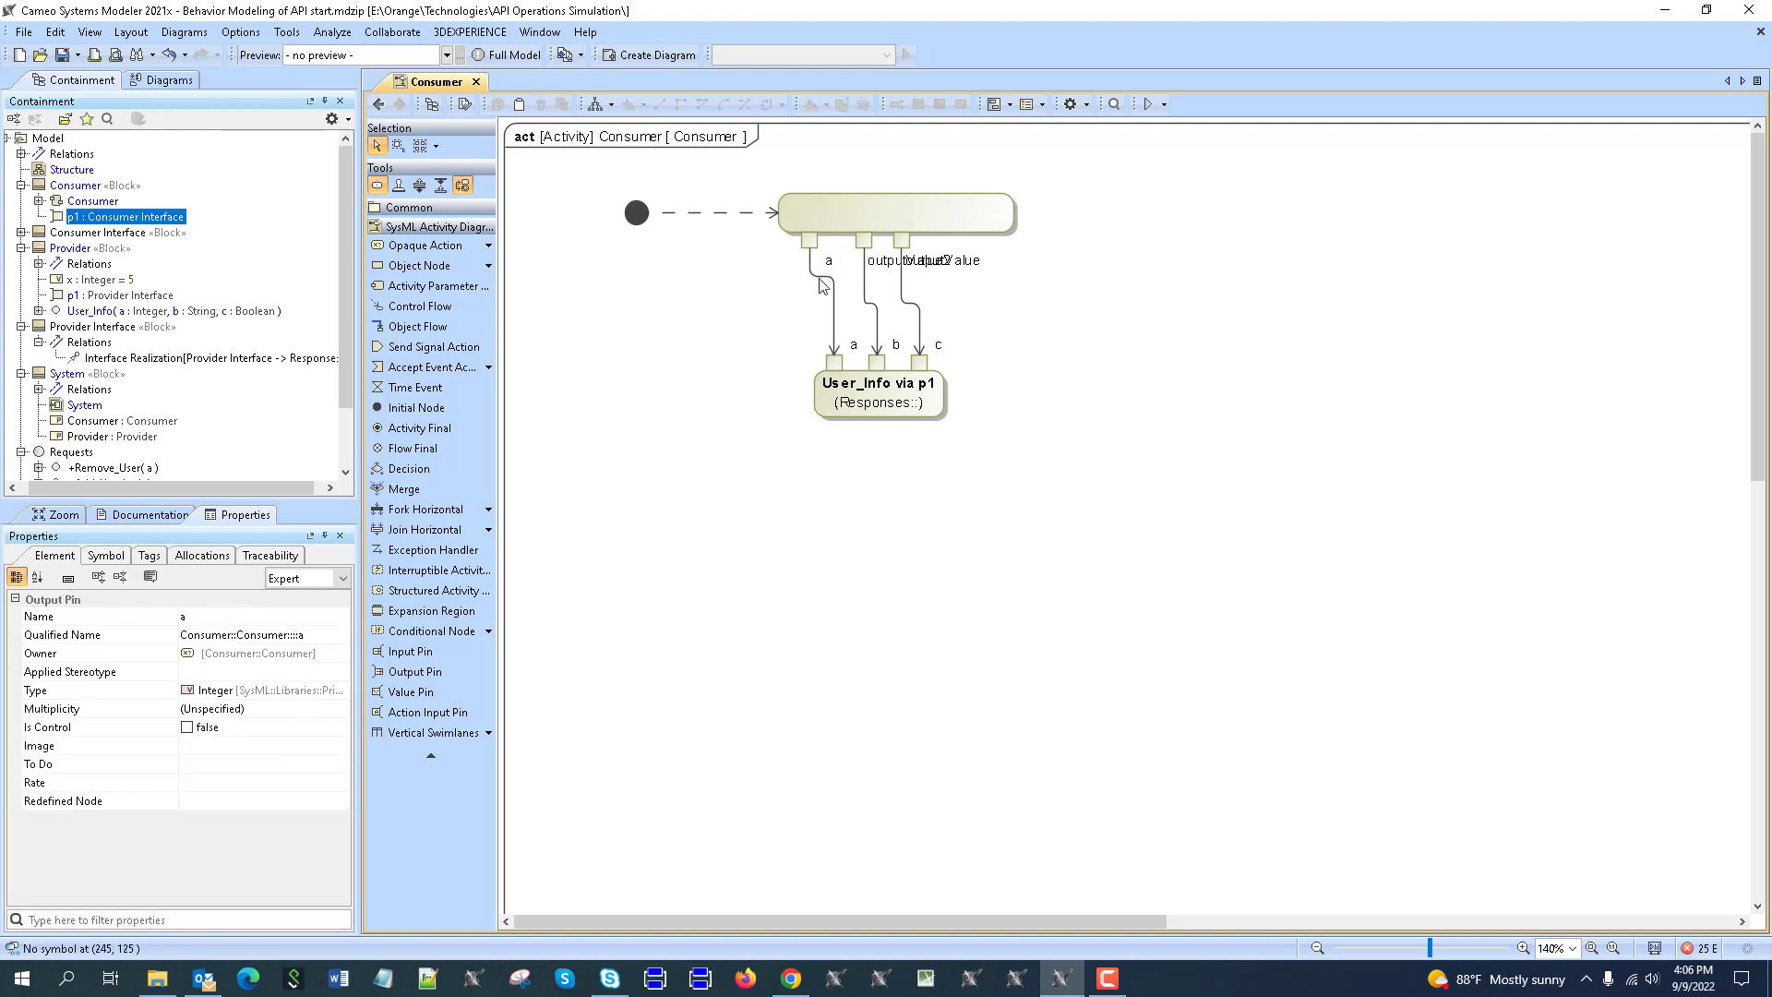
pyautogui.click(902, 265)
pyautogui.click(891, 265)
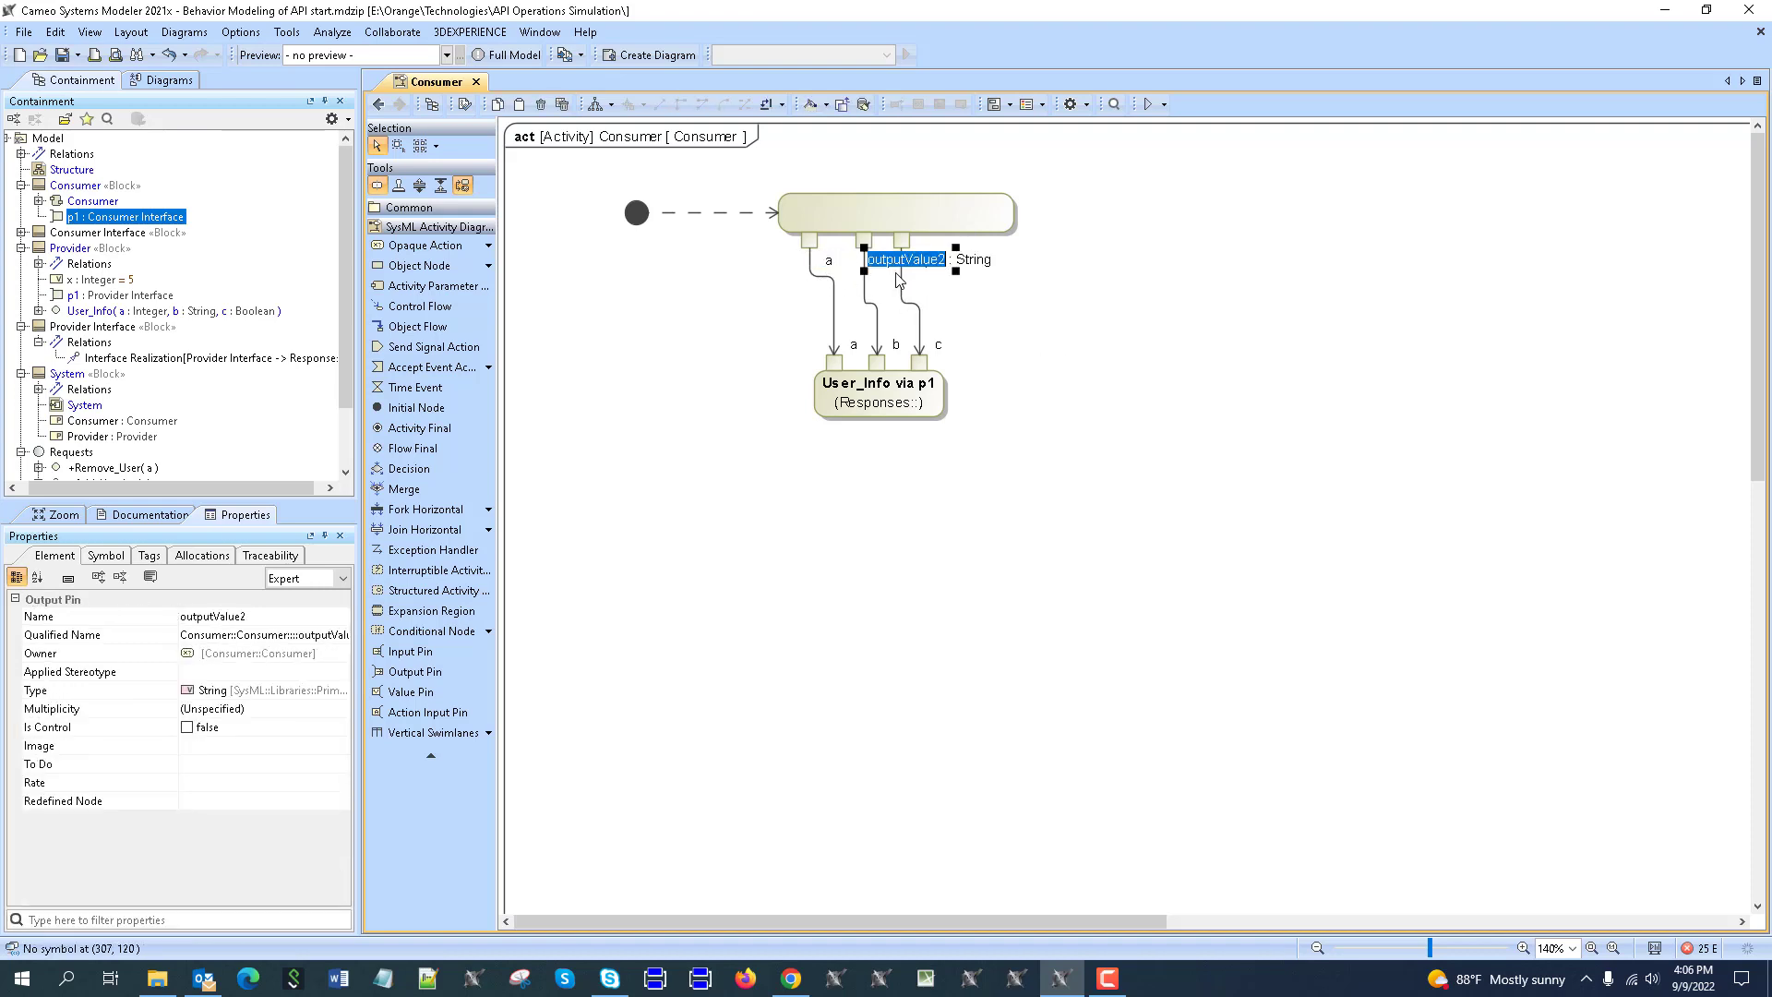
pyautogui.write('b')
pyautogui.click(1026, 263)
pyautogui.click(957, 264)
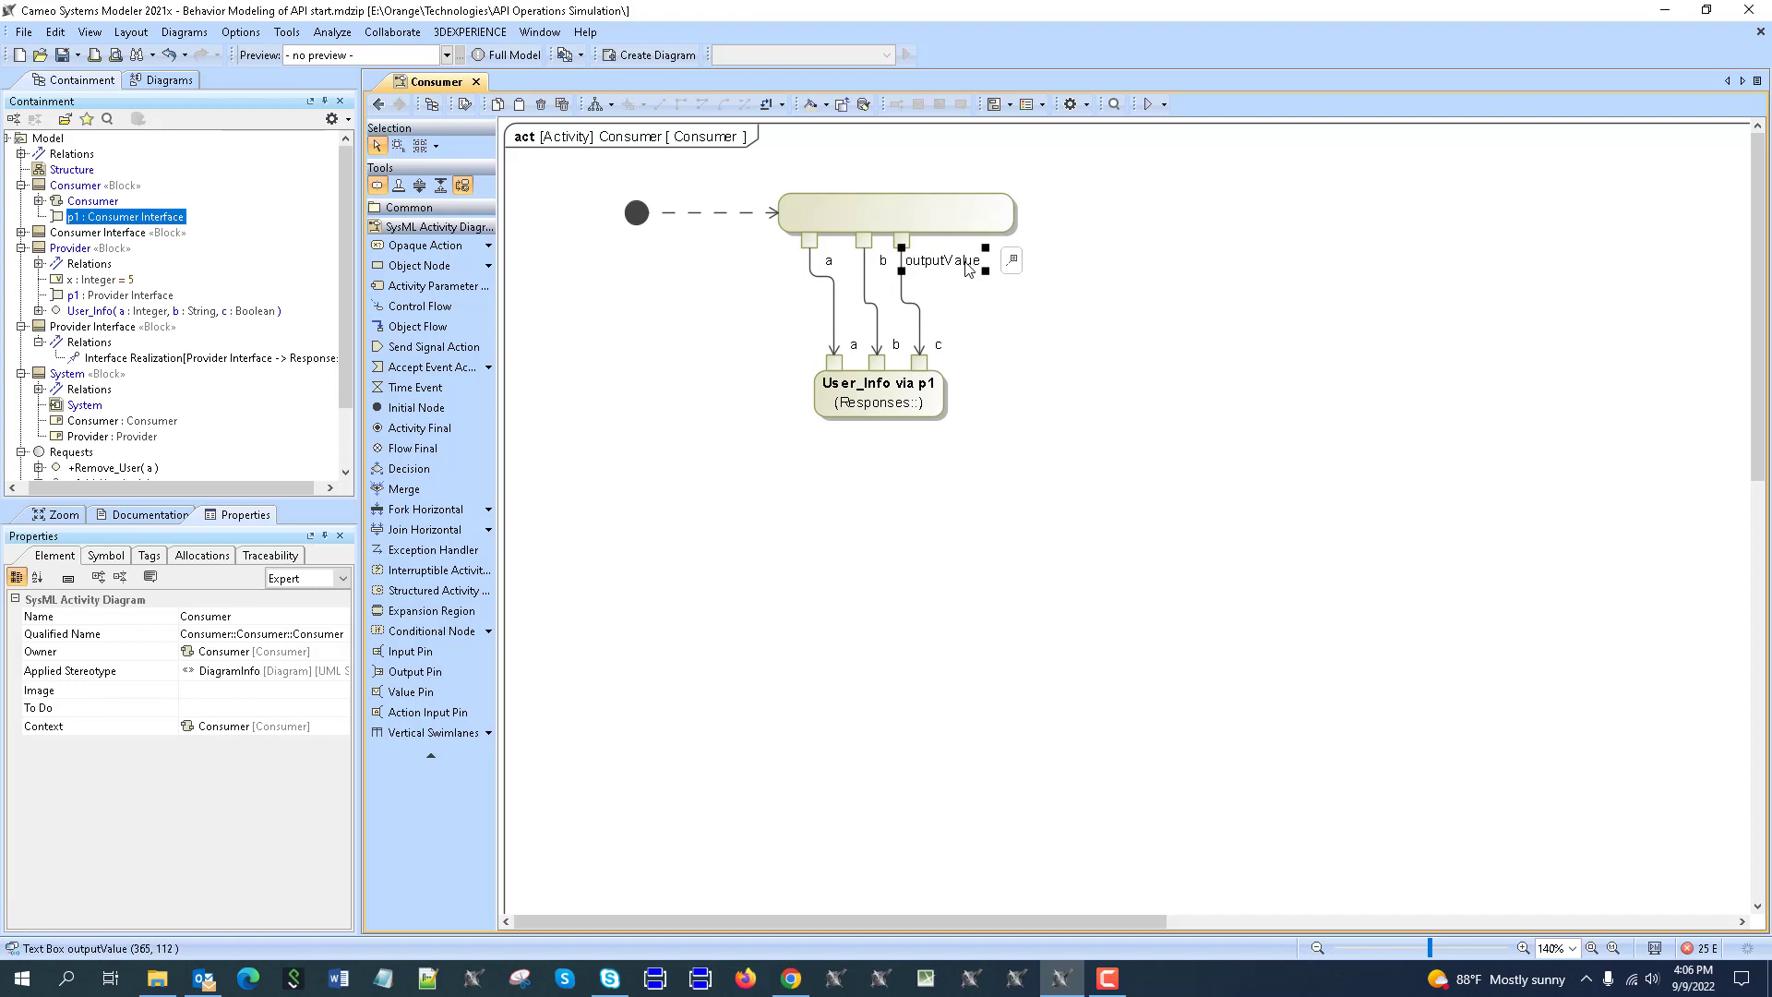
pyautogui.click(956, 266)
pyautogui.write('c')
pyautogui.click(865, 204)
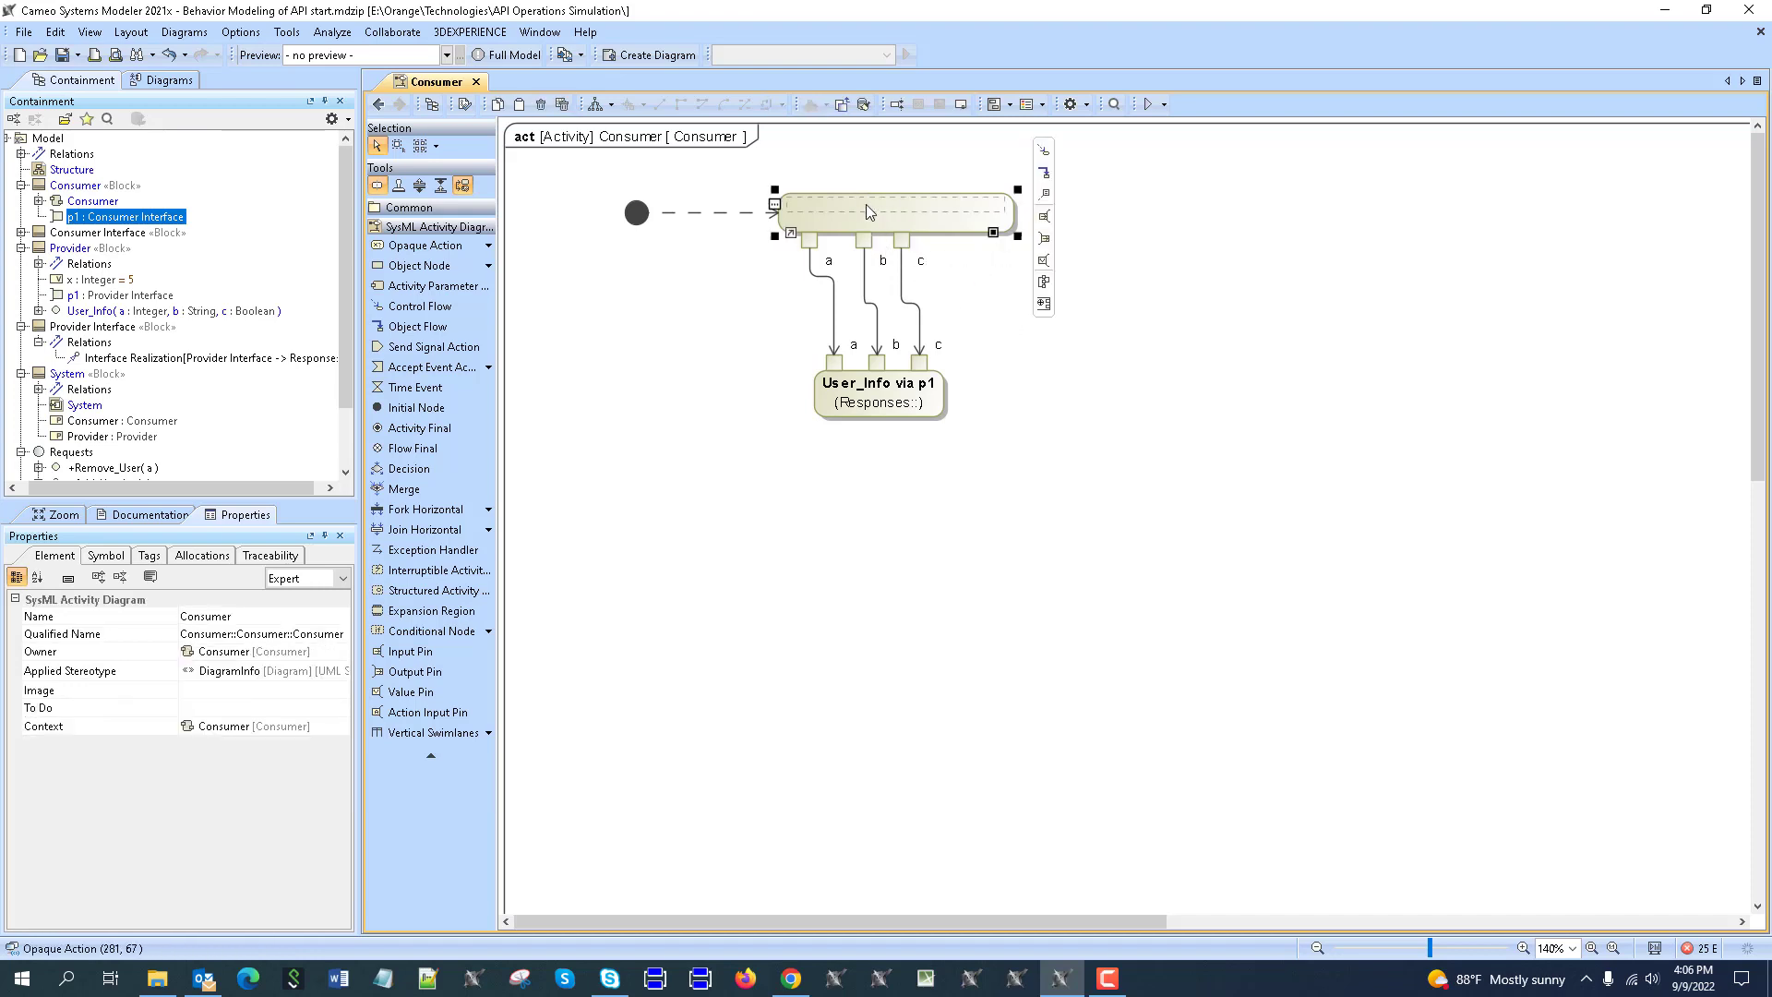
pyautogui.click(908, 210)
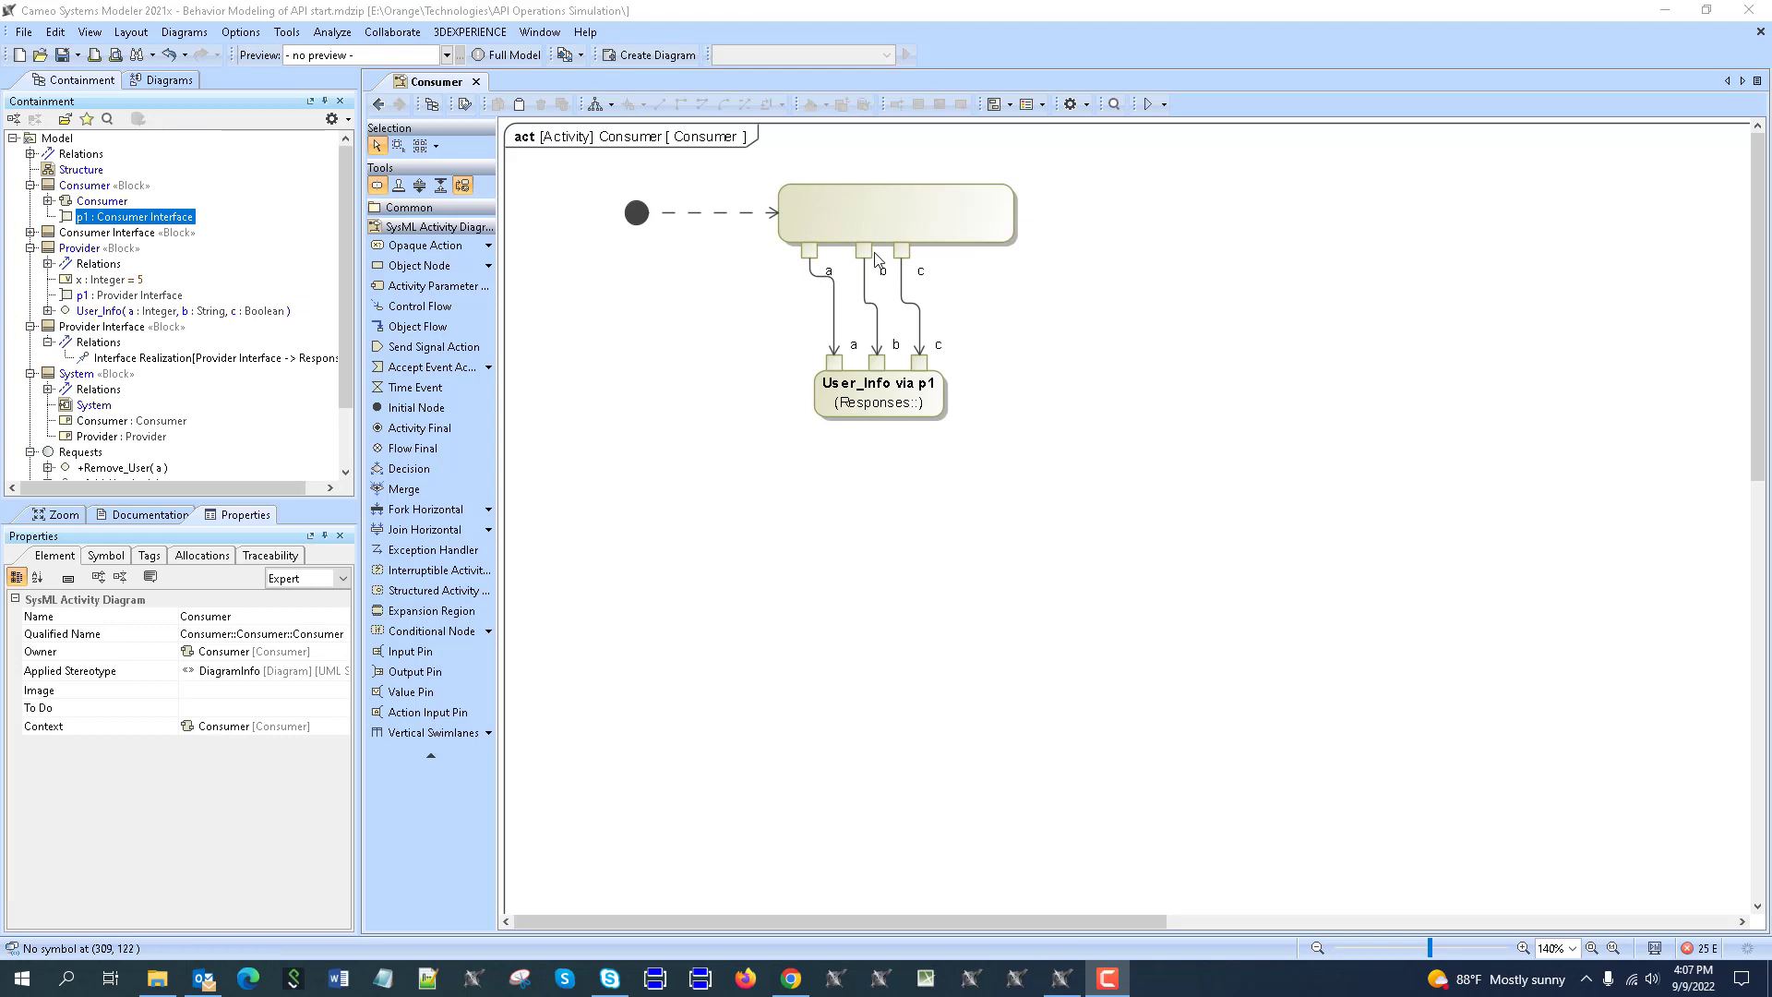
# Set the opaque action's body to a=1; b='Yes'; c=True;.
pyautogui.click(830, 203)
pyautogui.click(829, 203)
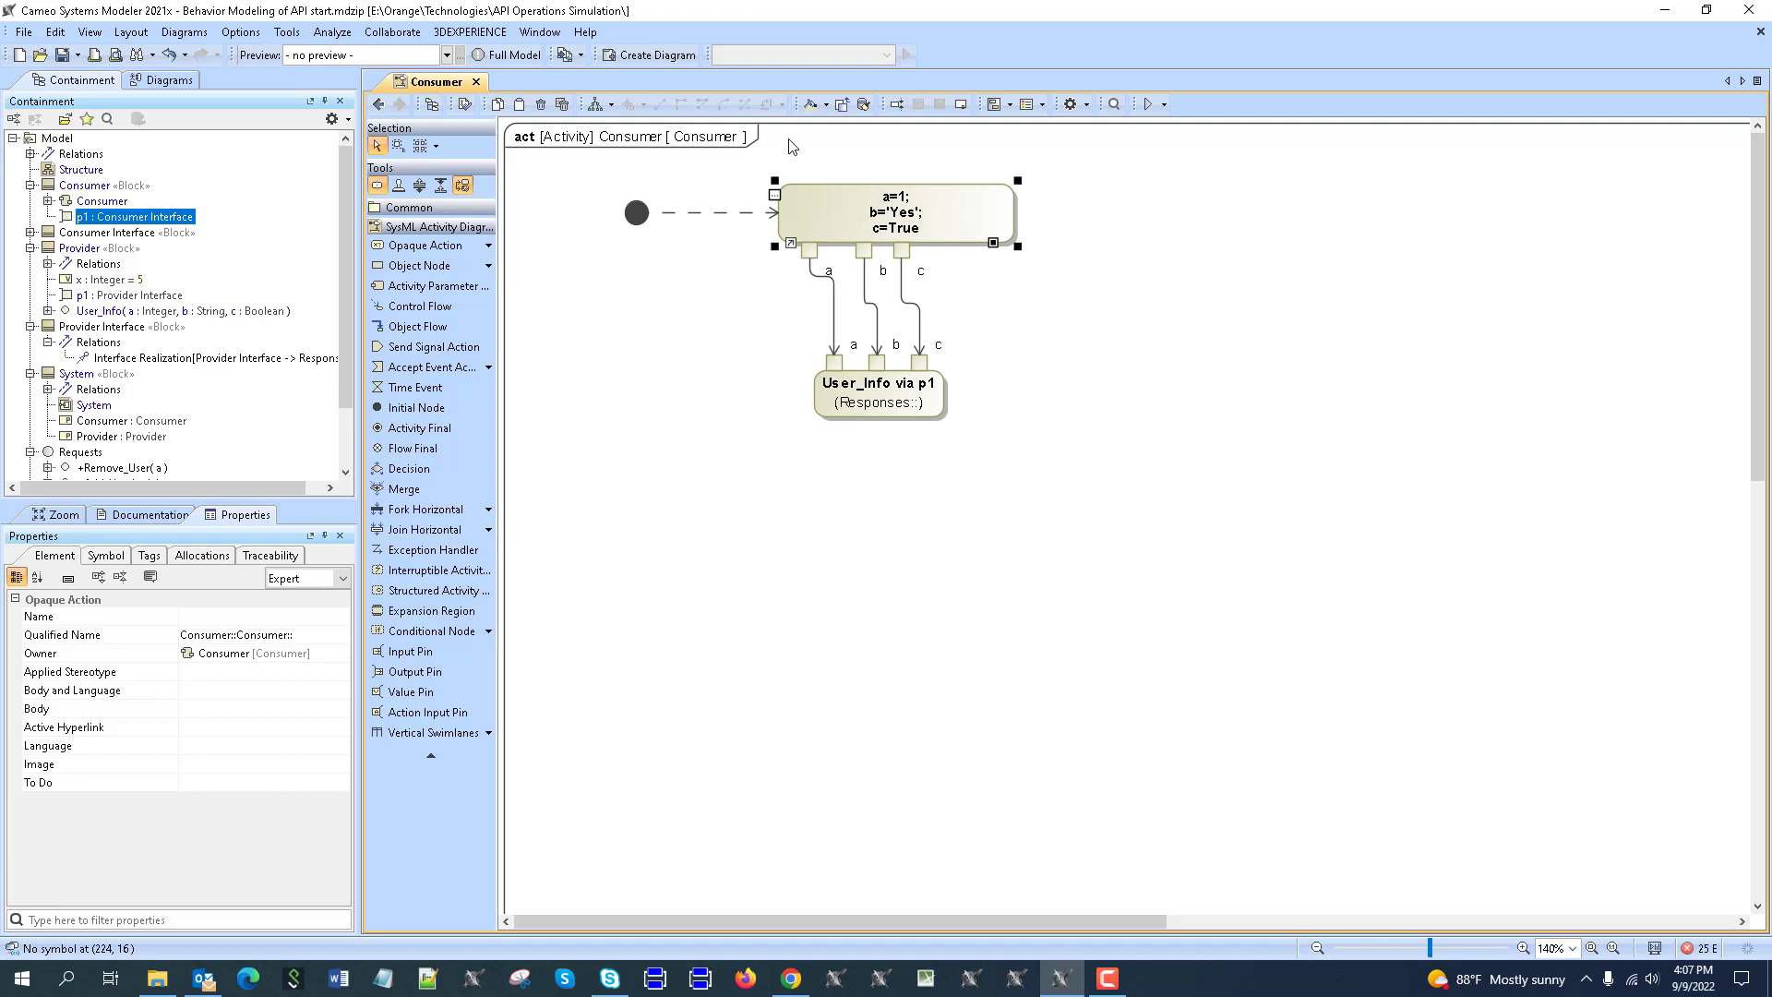
pyautogui.click(1097, 344)
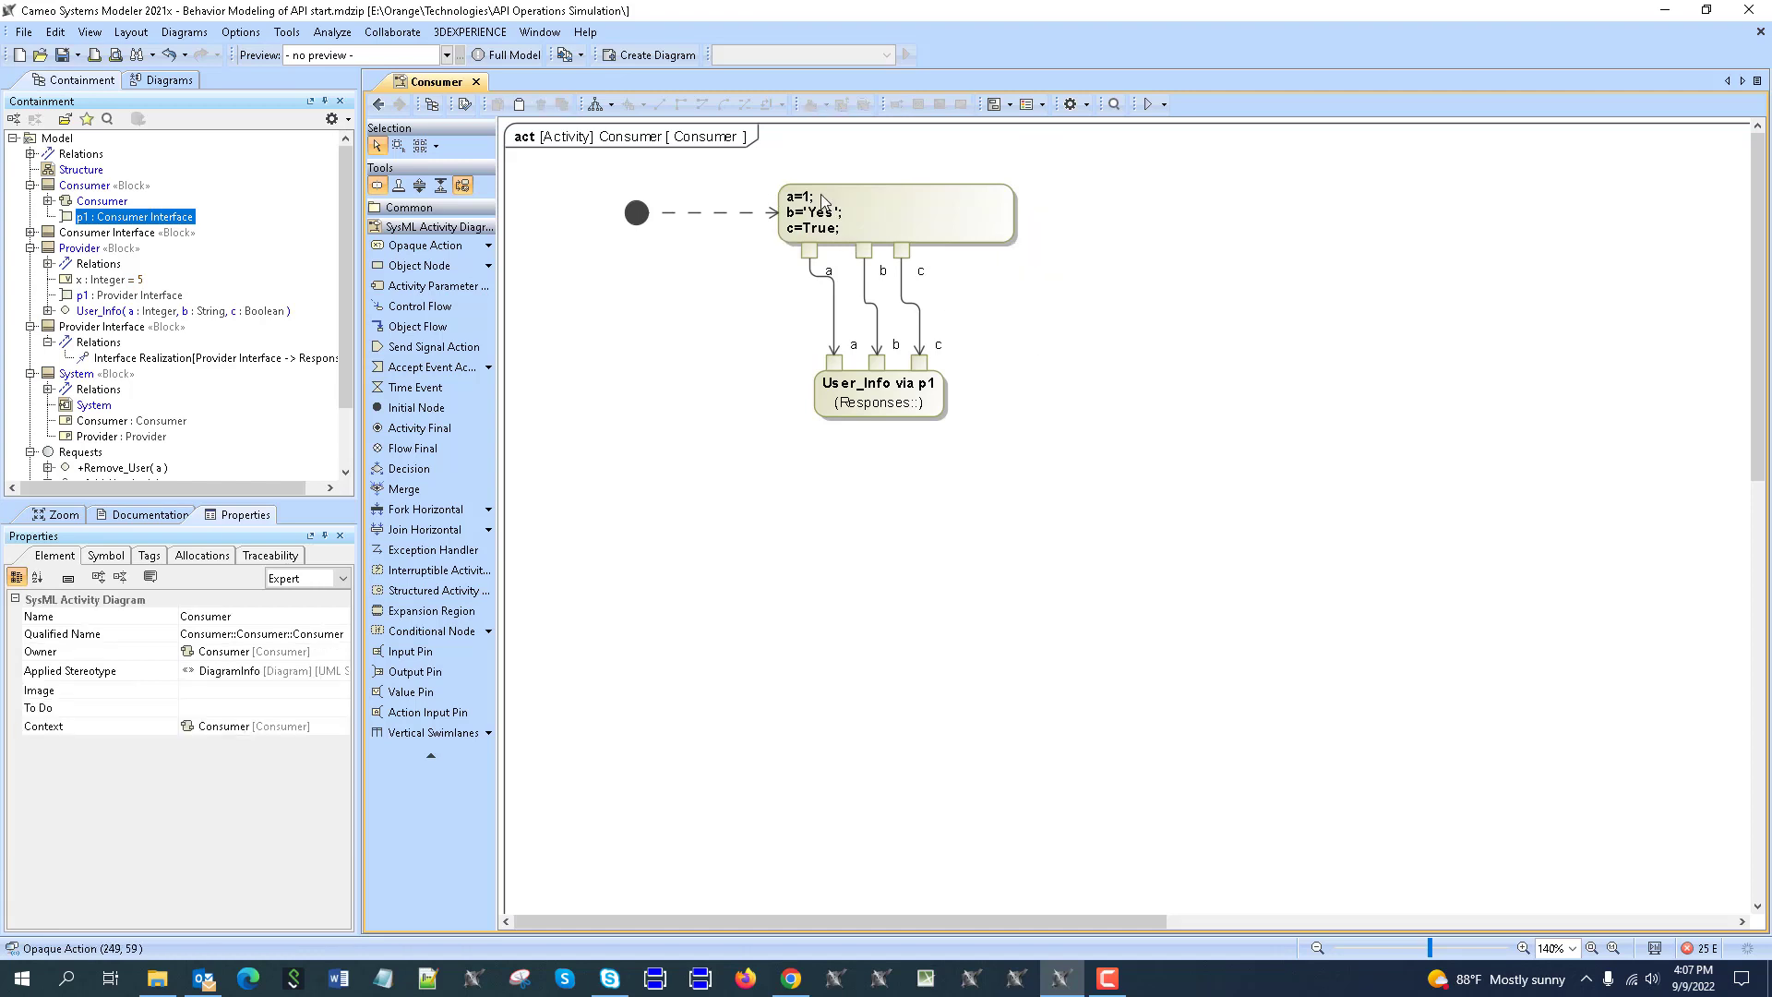
# End the User_Info via p1 action with an activity final node, then return to the Structure diagram.
pyautogui.click(886, 411)
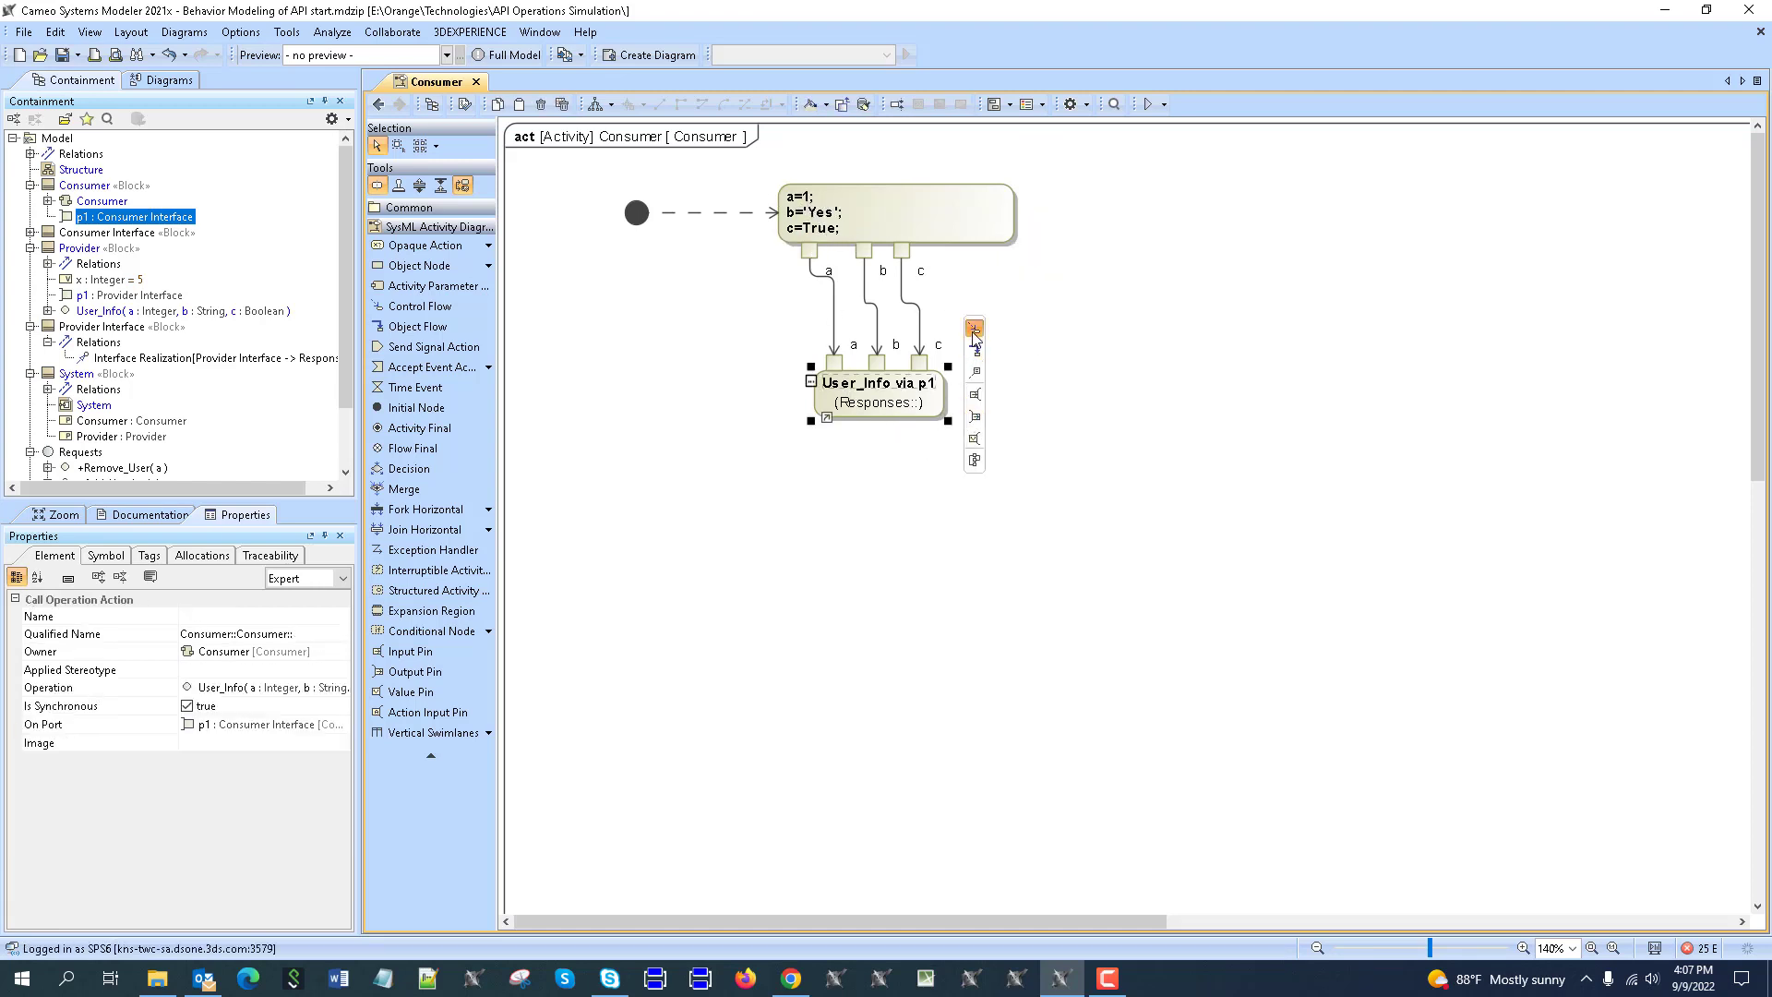
pyautogui.moveTo(973, 352); pyautogui.dragTo(877, 467)
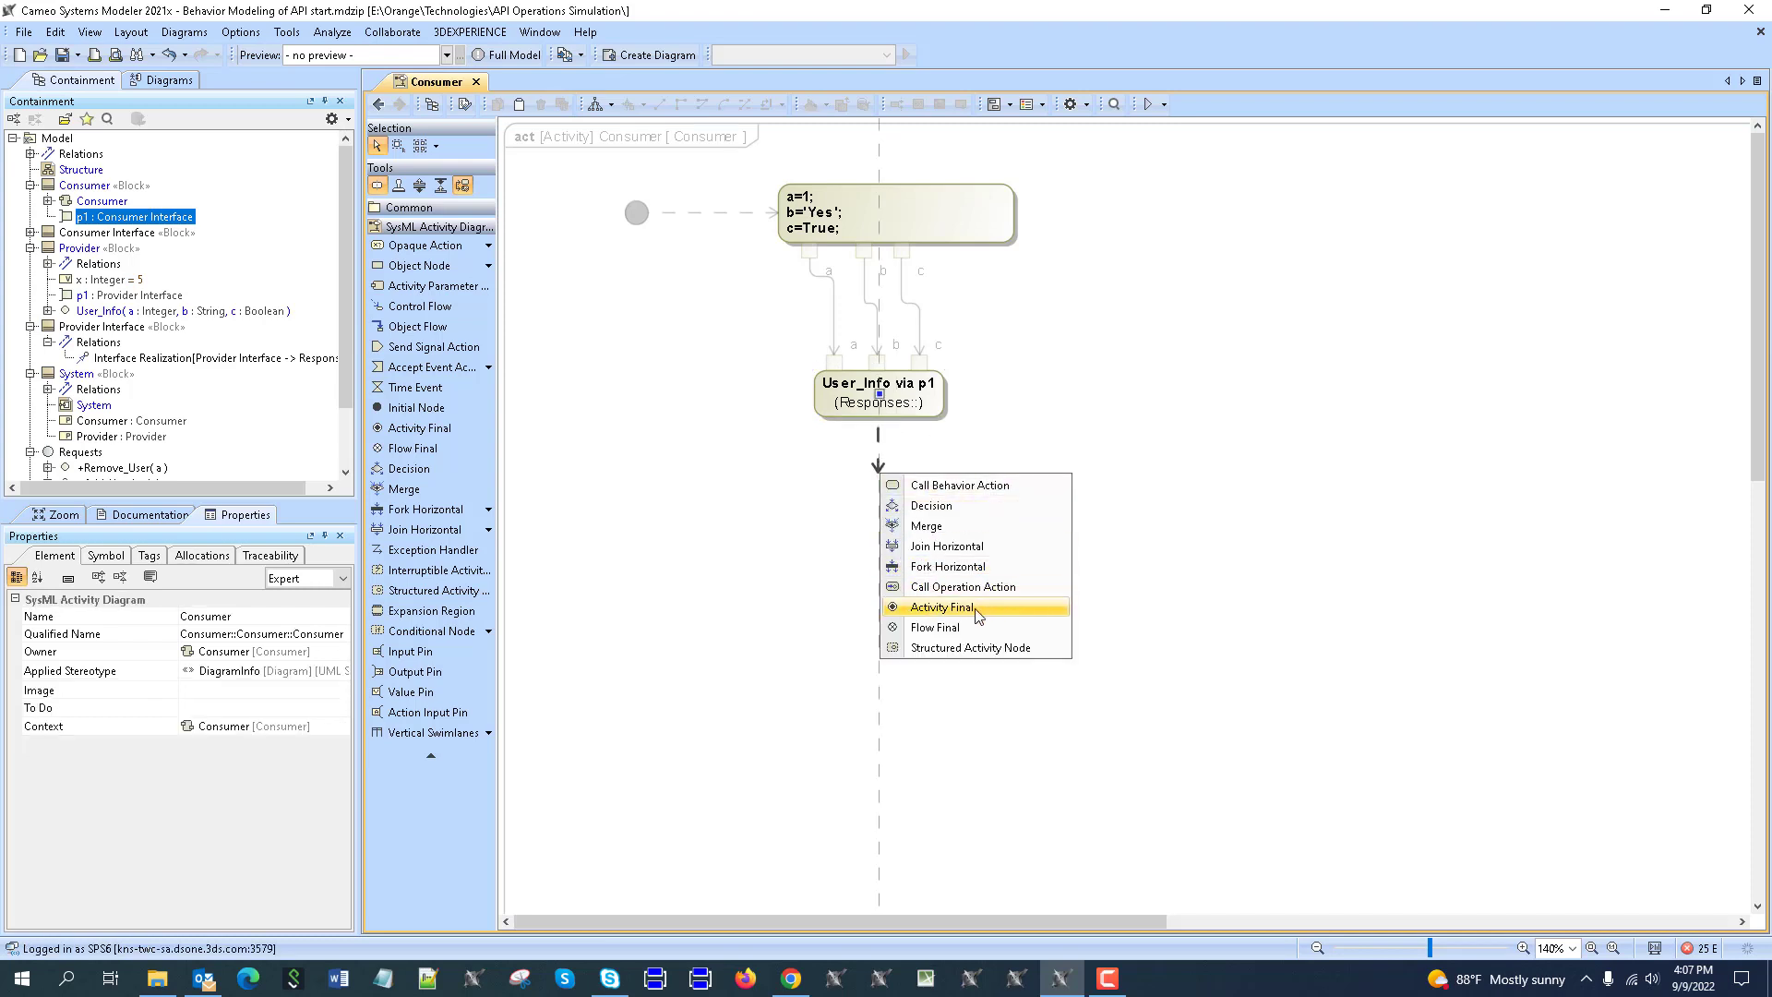
pyautogui.click(978, 614)
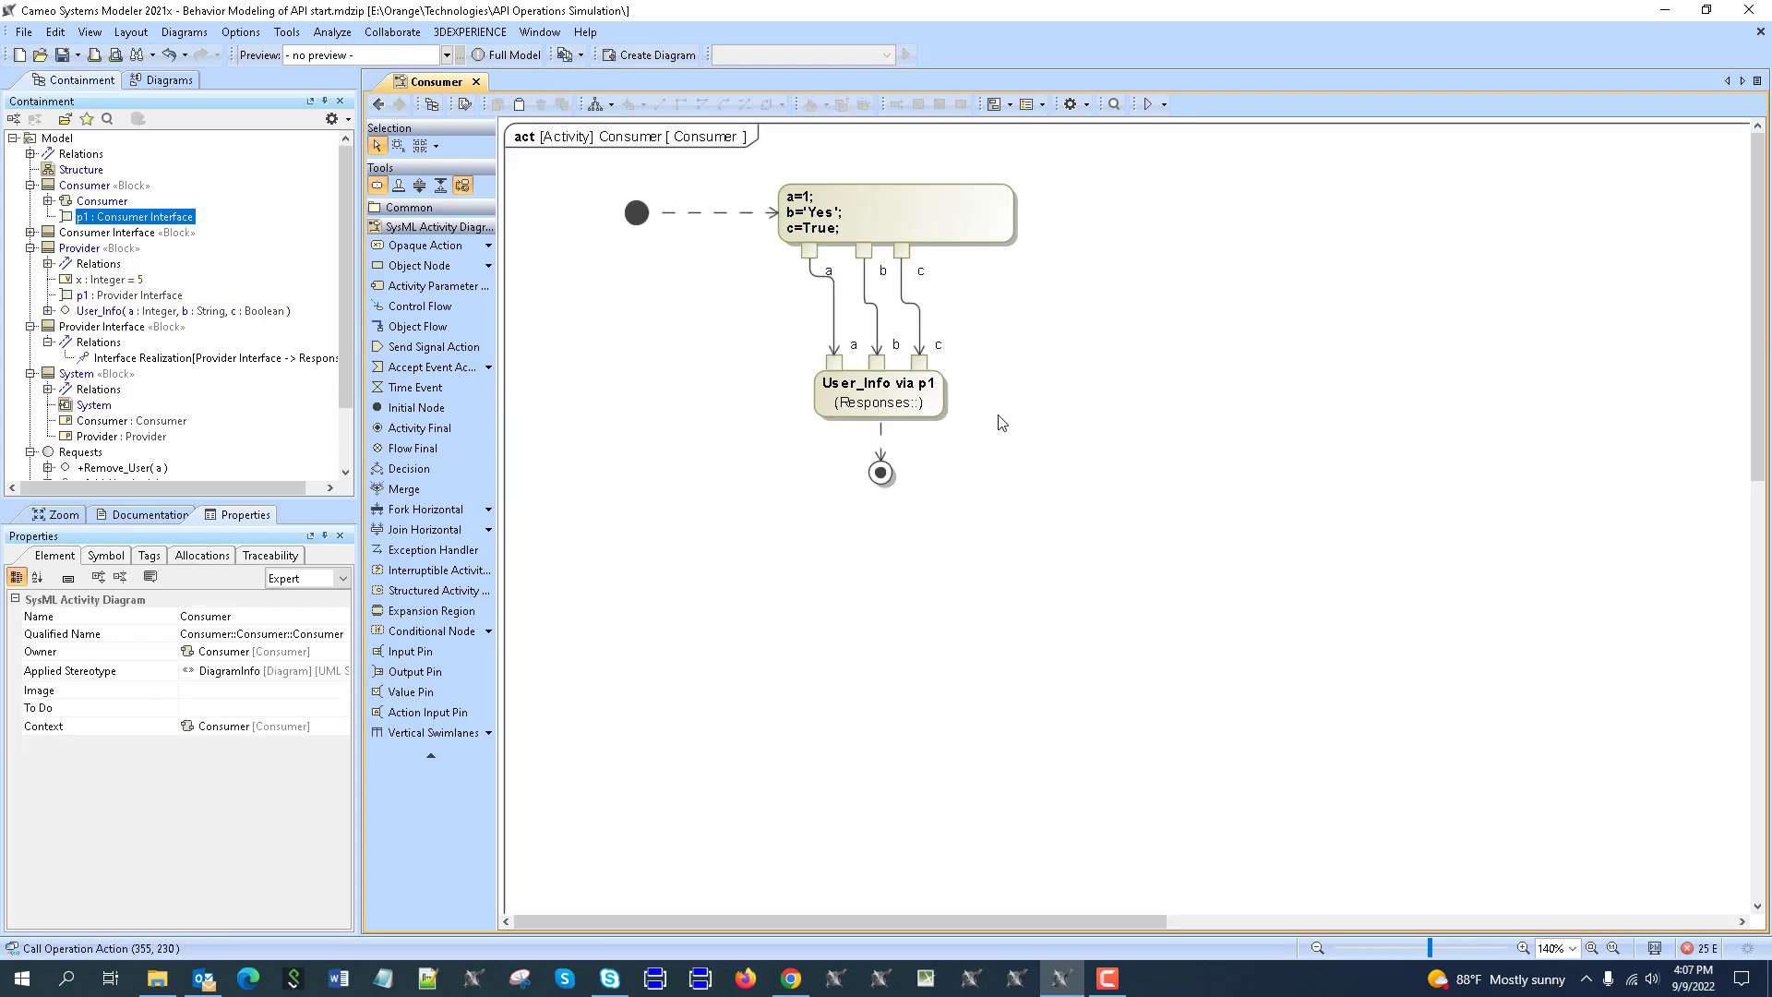
pyautogui.click(379, 103)
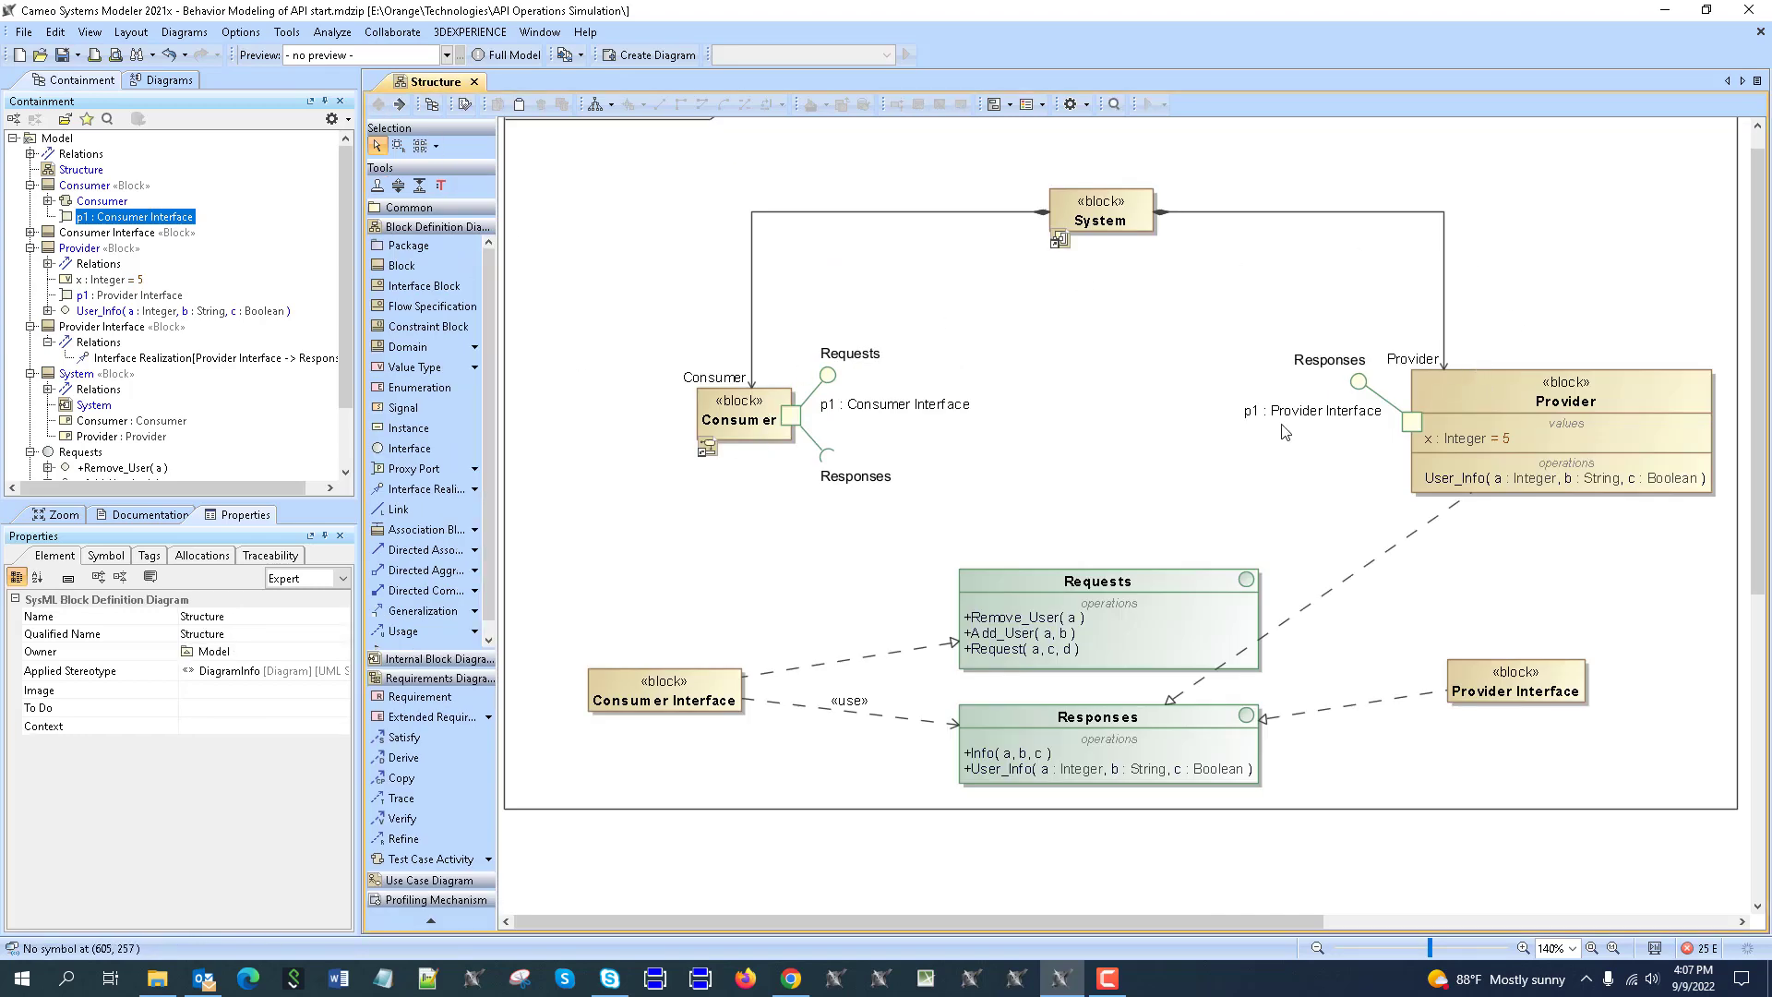
# Create a SysML Activity Diagram as the method of Provider's User_Info operation.
pyautogui.scroll(-2, 1283, 430)
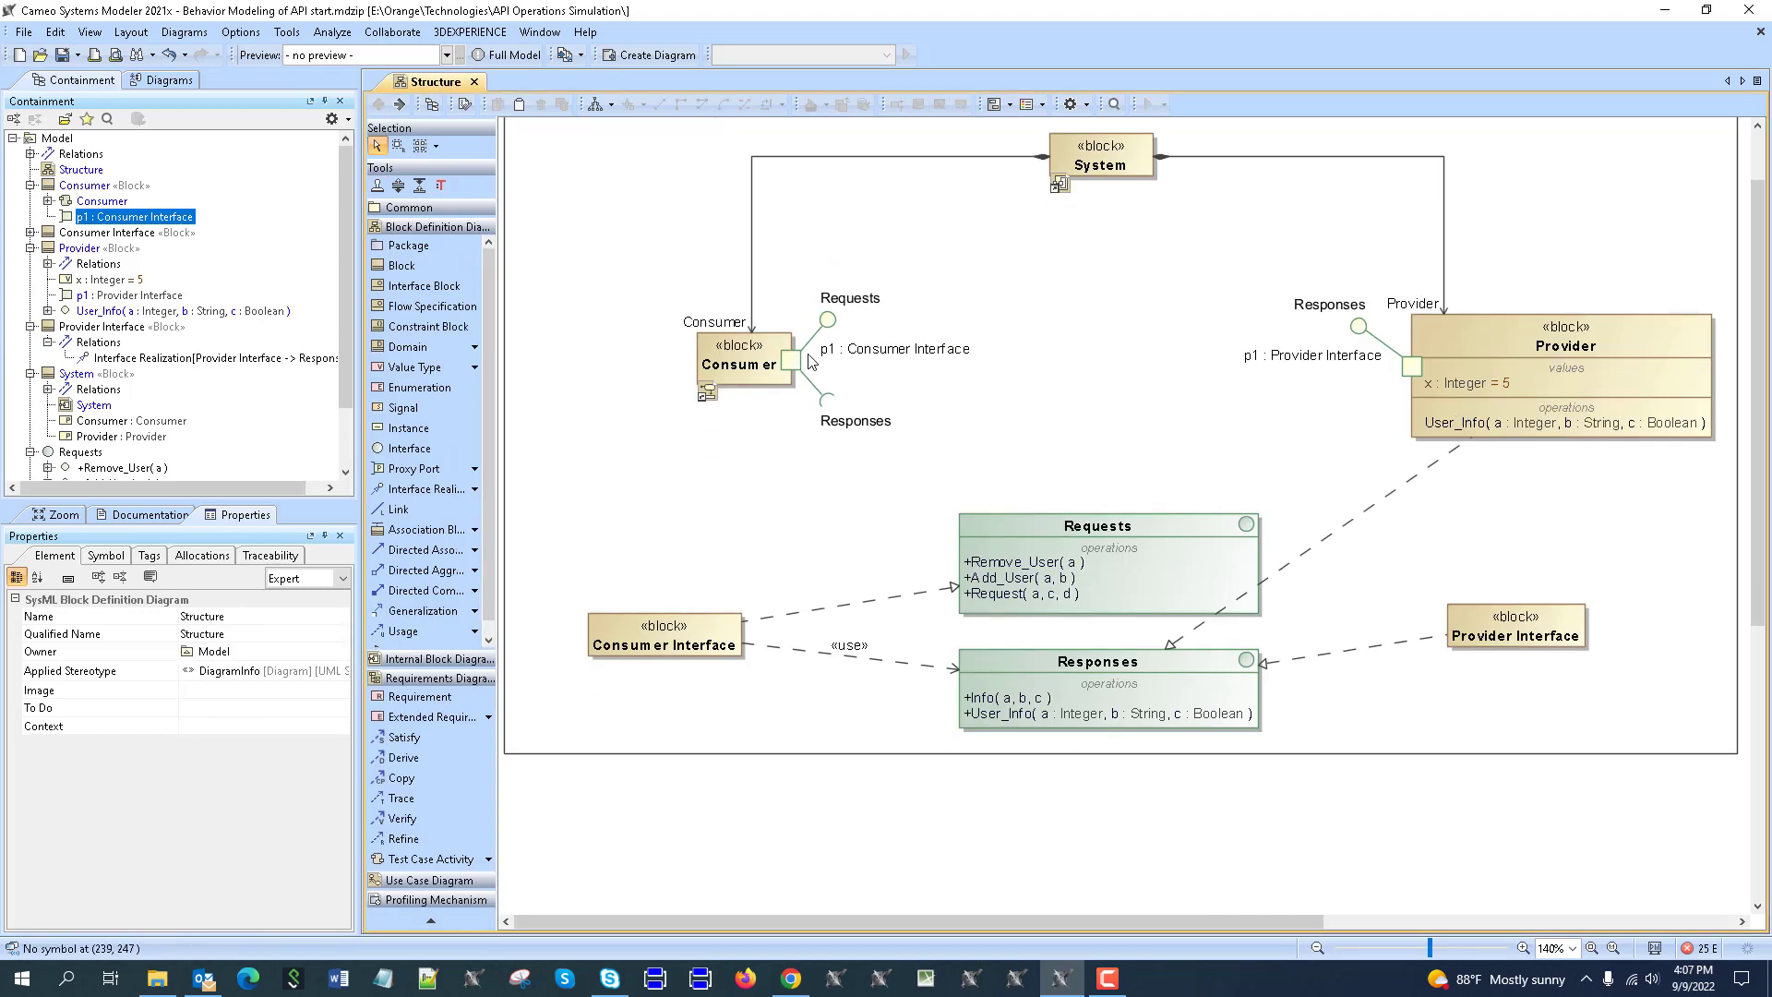
pyautogui.rightClick(1481, 427)
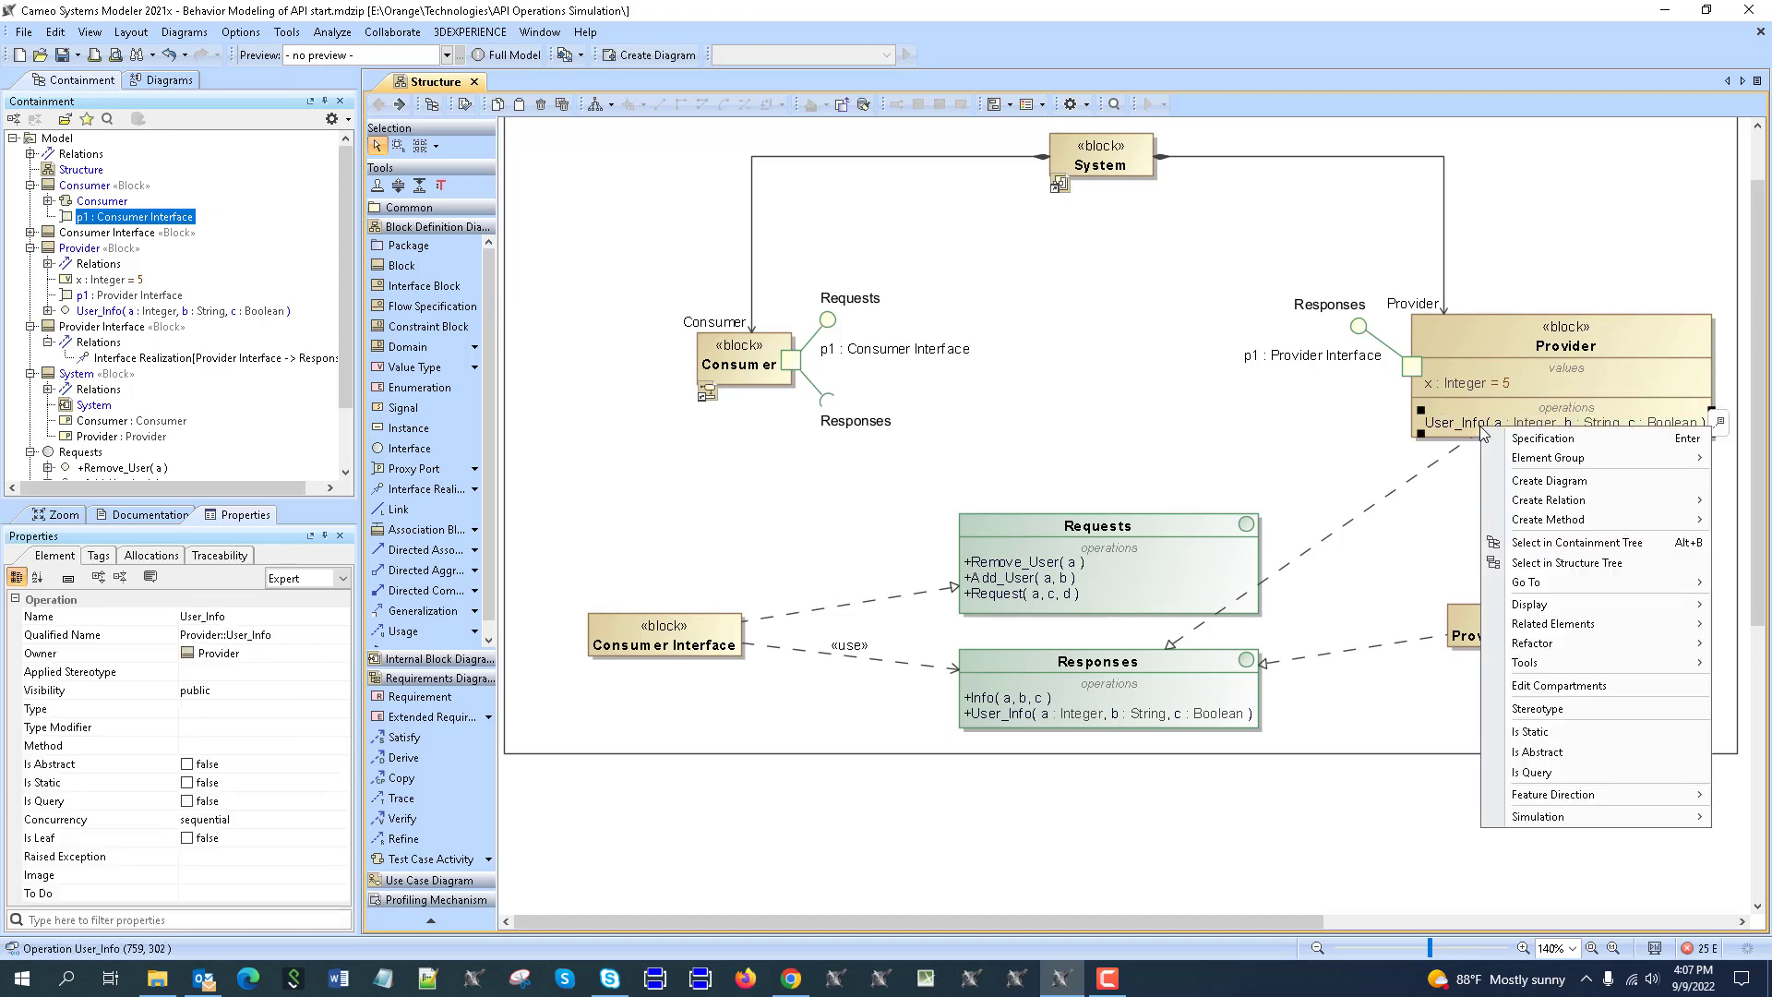
pyautogui.moveTo(1558, 522)
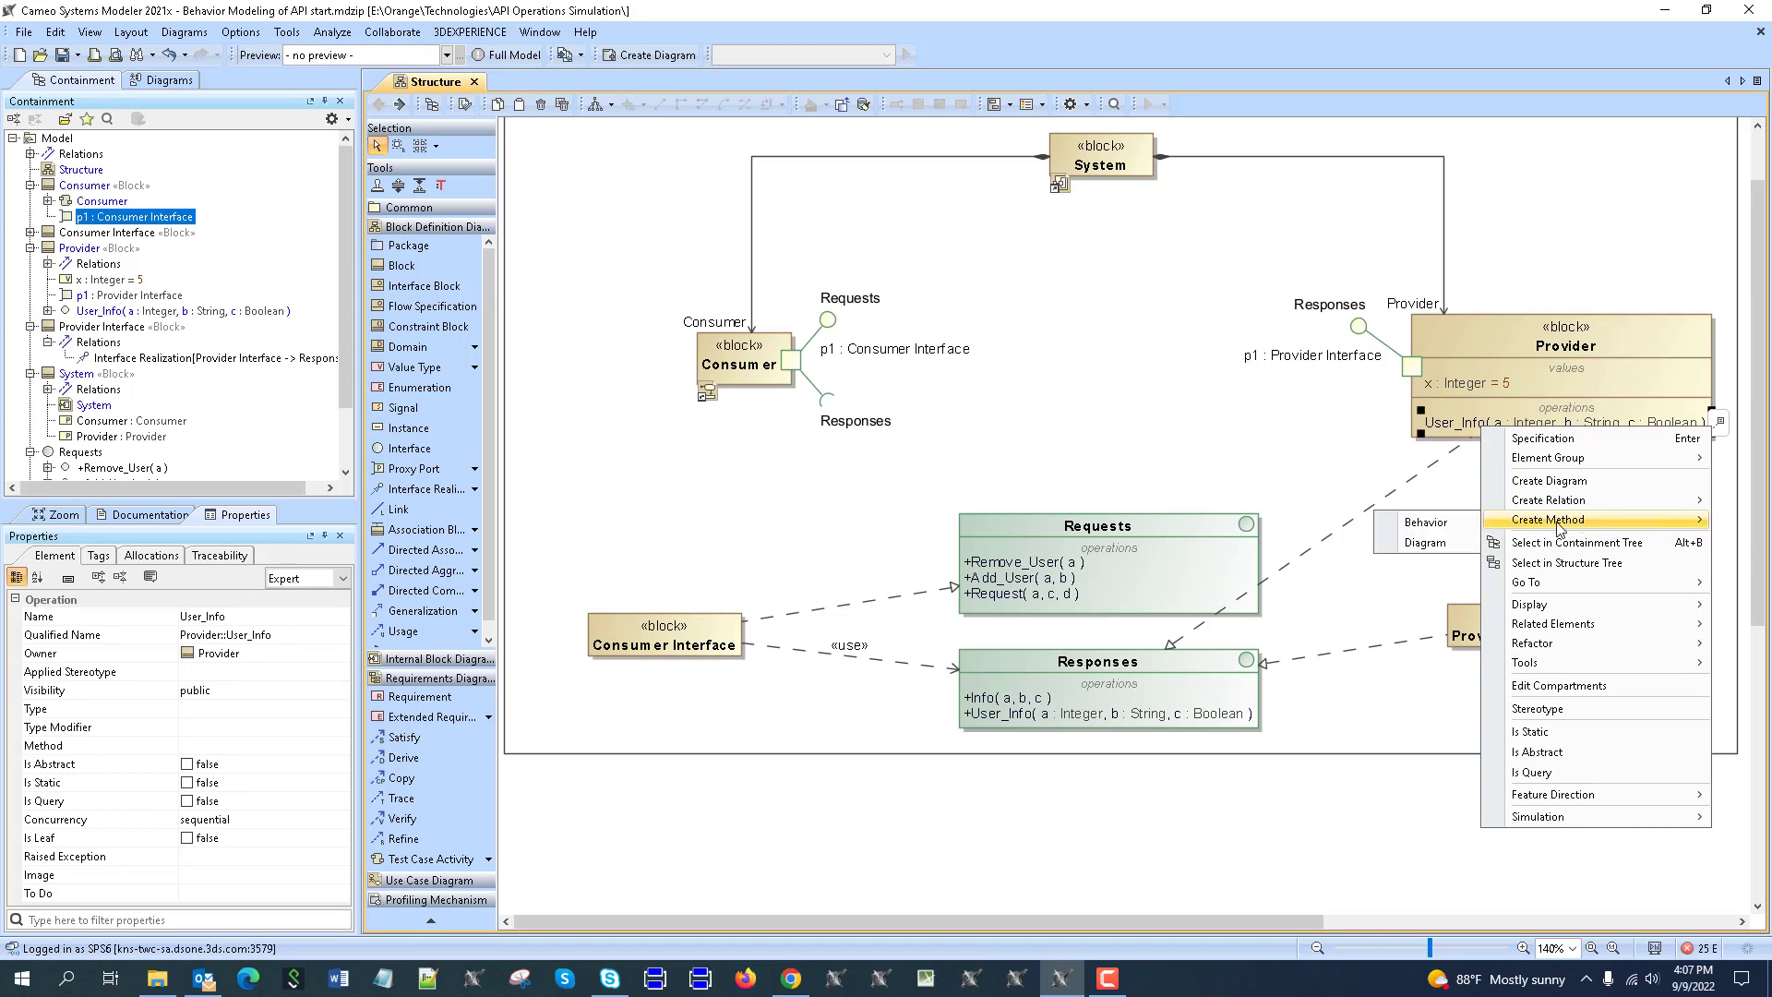
pyautogui.click(1426, 543)
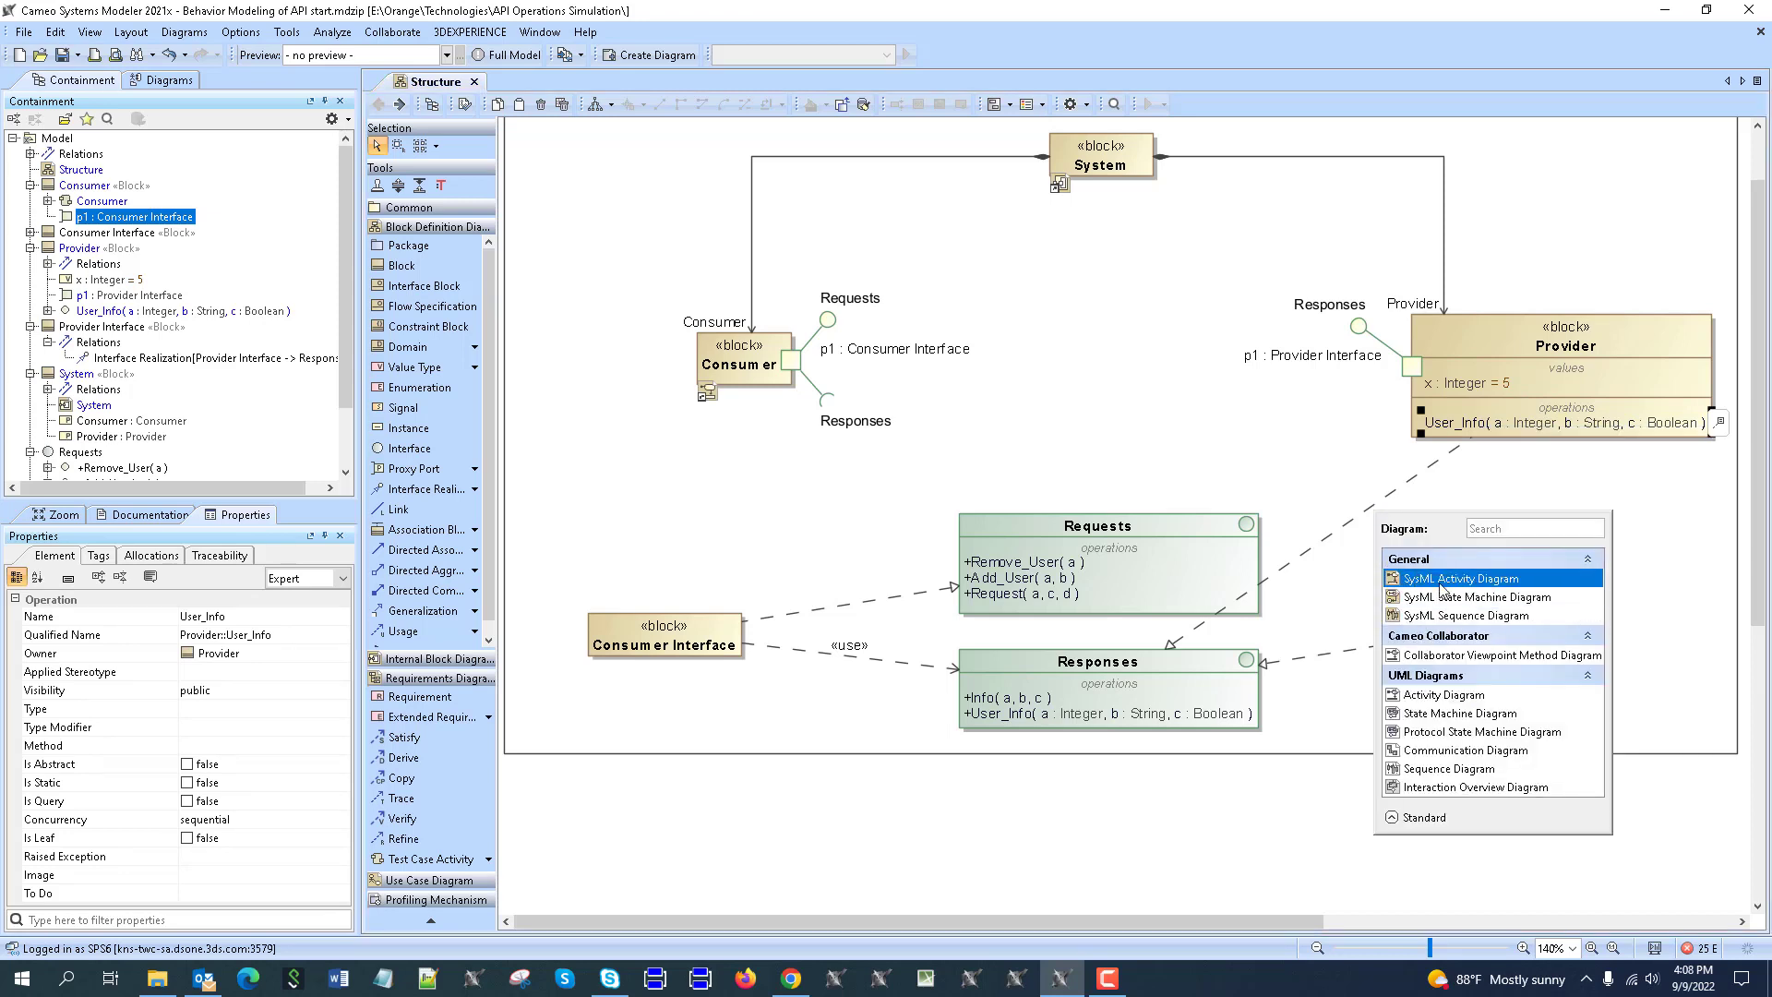
pyautogui.click(1445, 591)
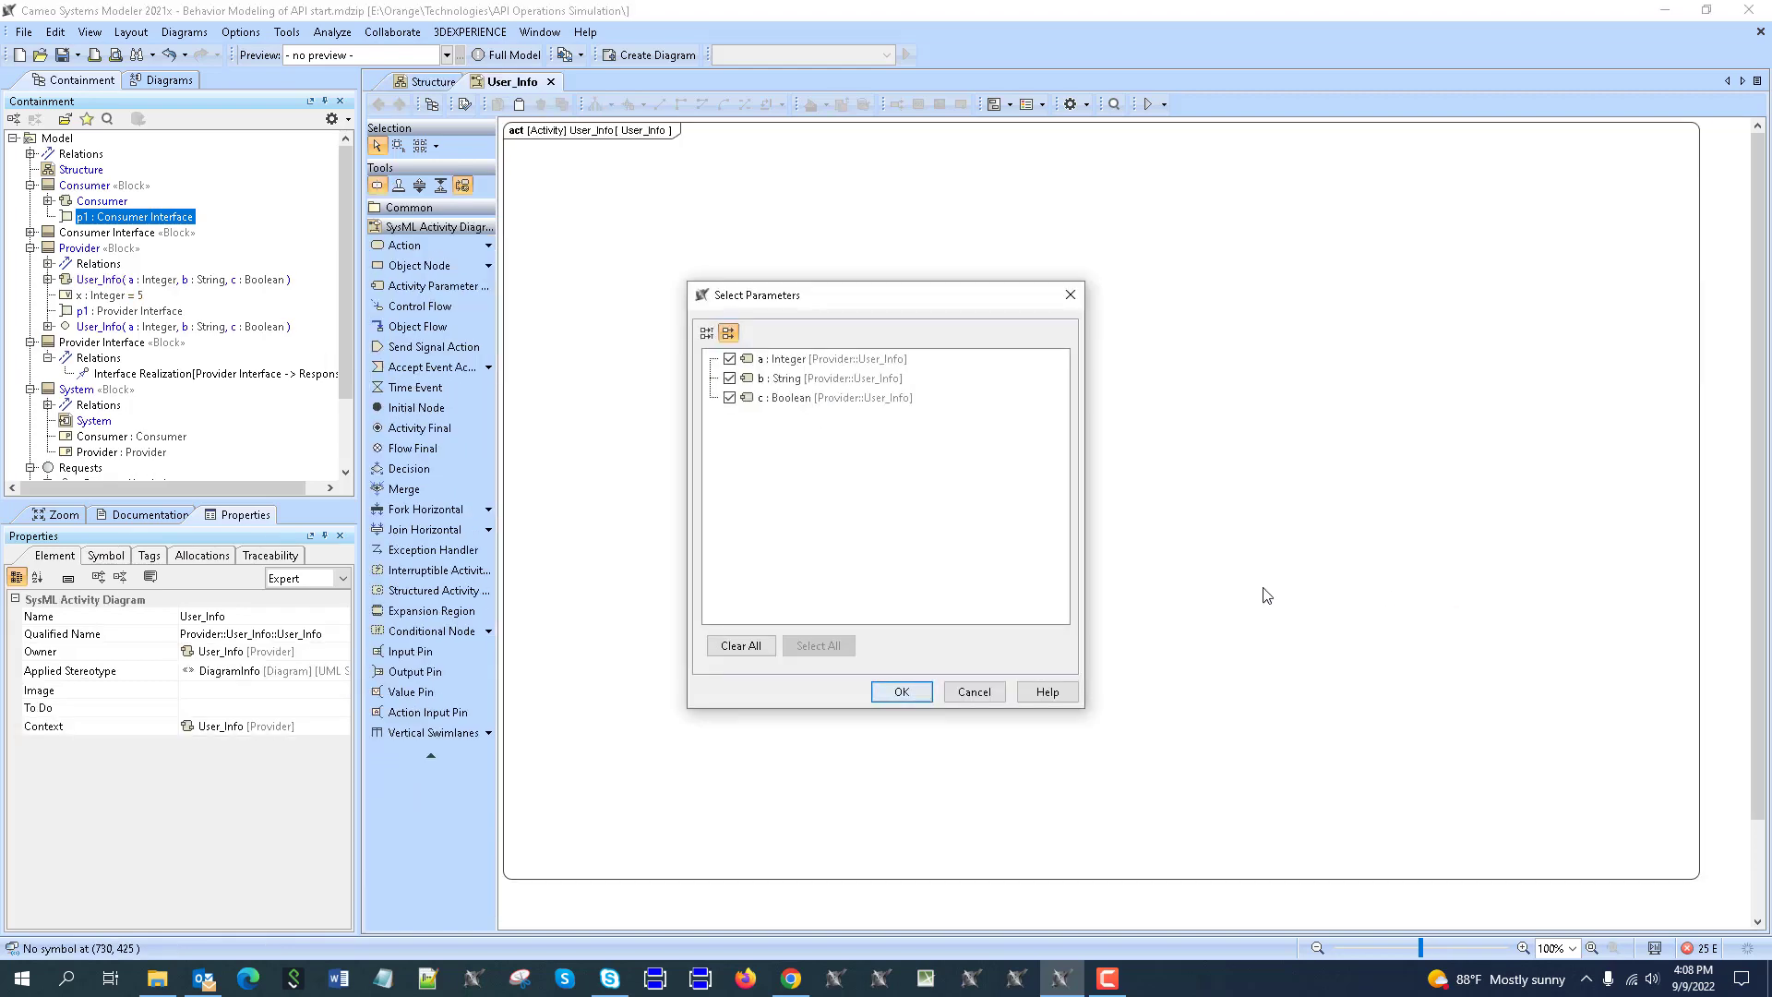
# Accept parameters a, b, c and resize the User_Info activity frame around its parameter nodes.
pyautogui.click(902, 692)
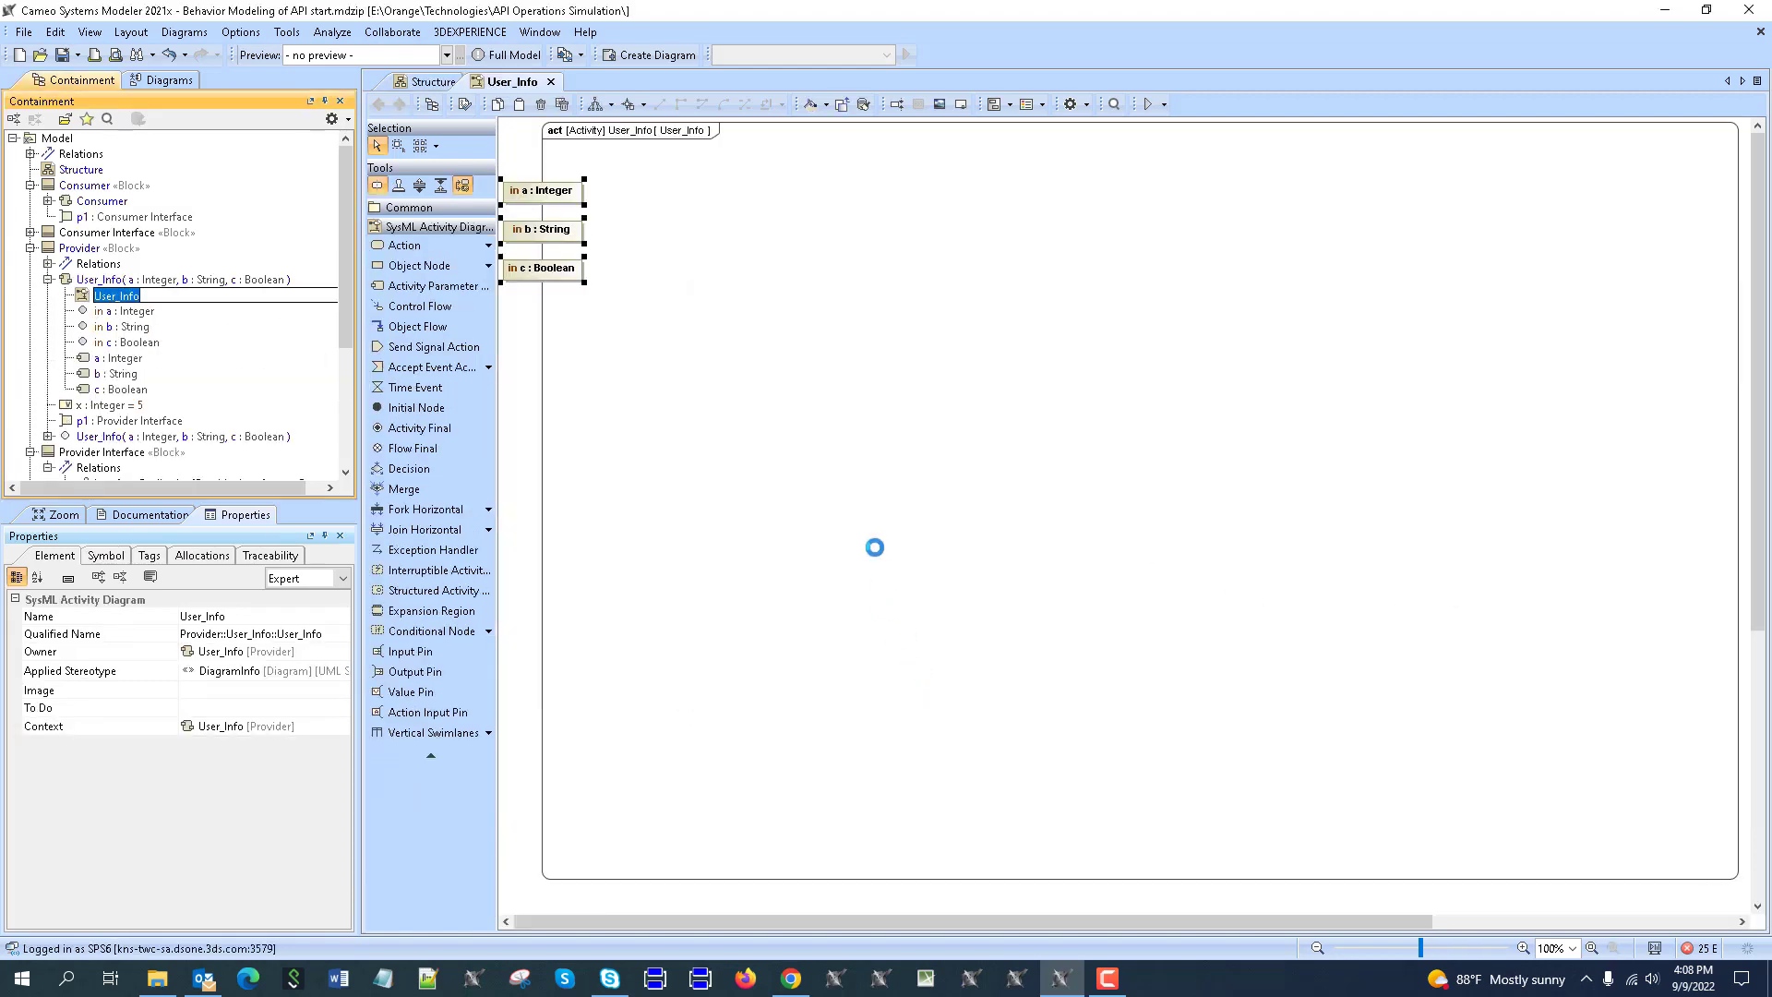
pyautogui.click(1721, 127)
pyautogui.scroll(-3, 1665, 419)
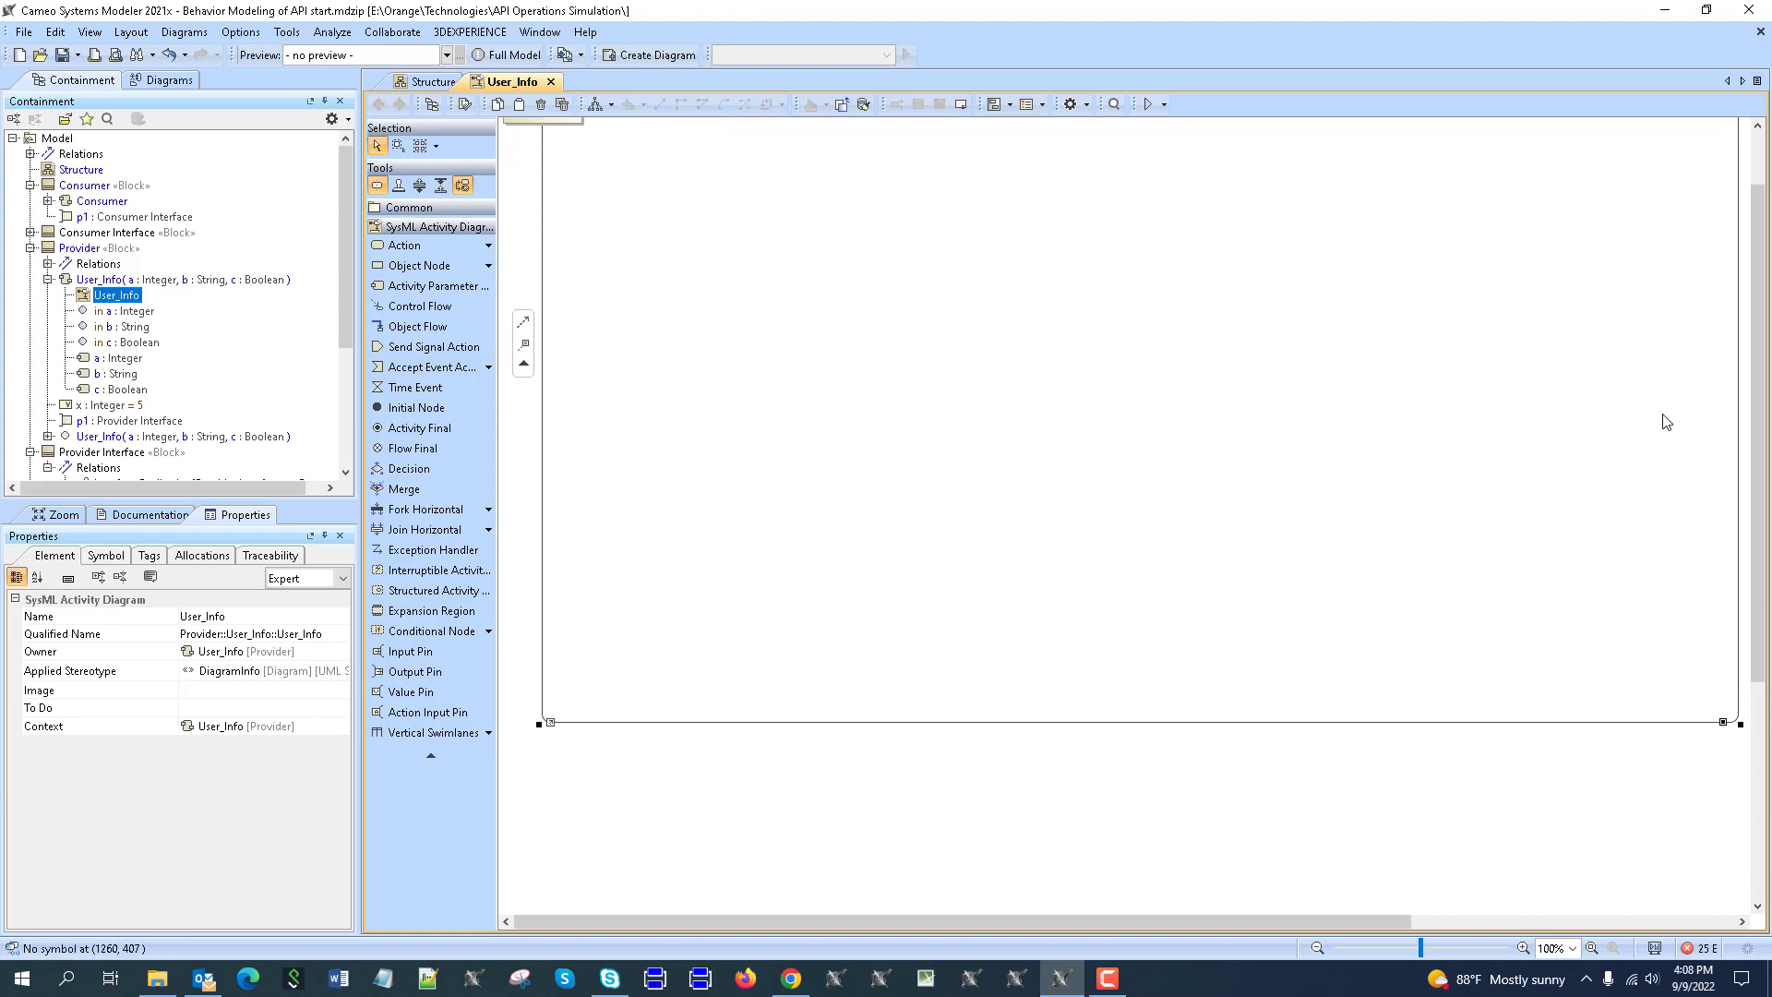
pyautogui.doubleClick(1723, 714)
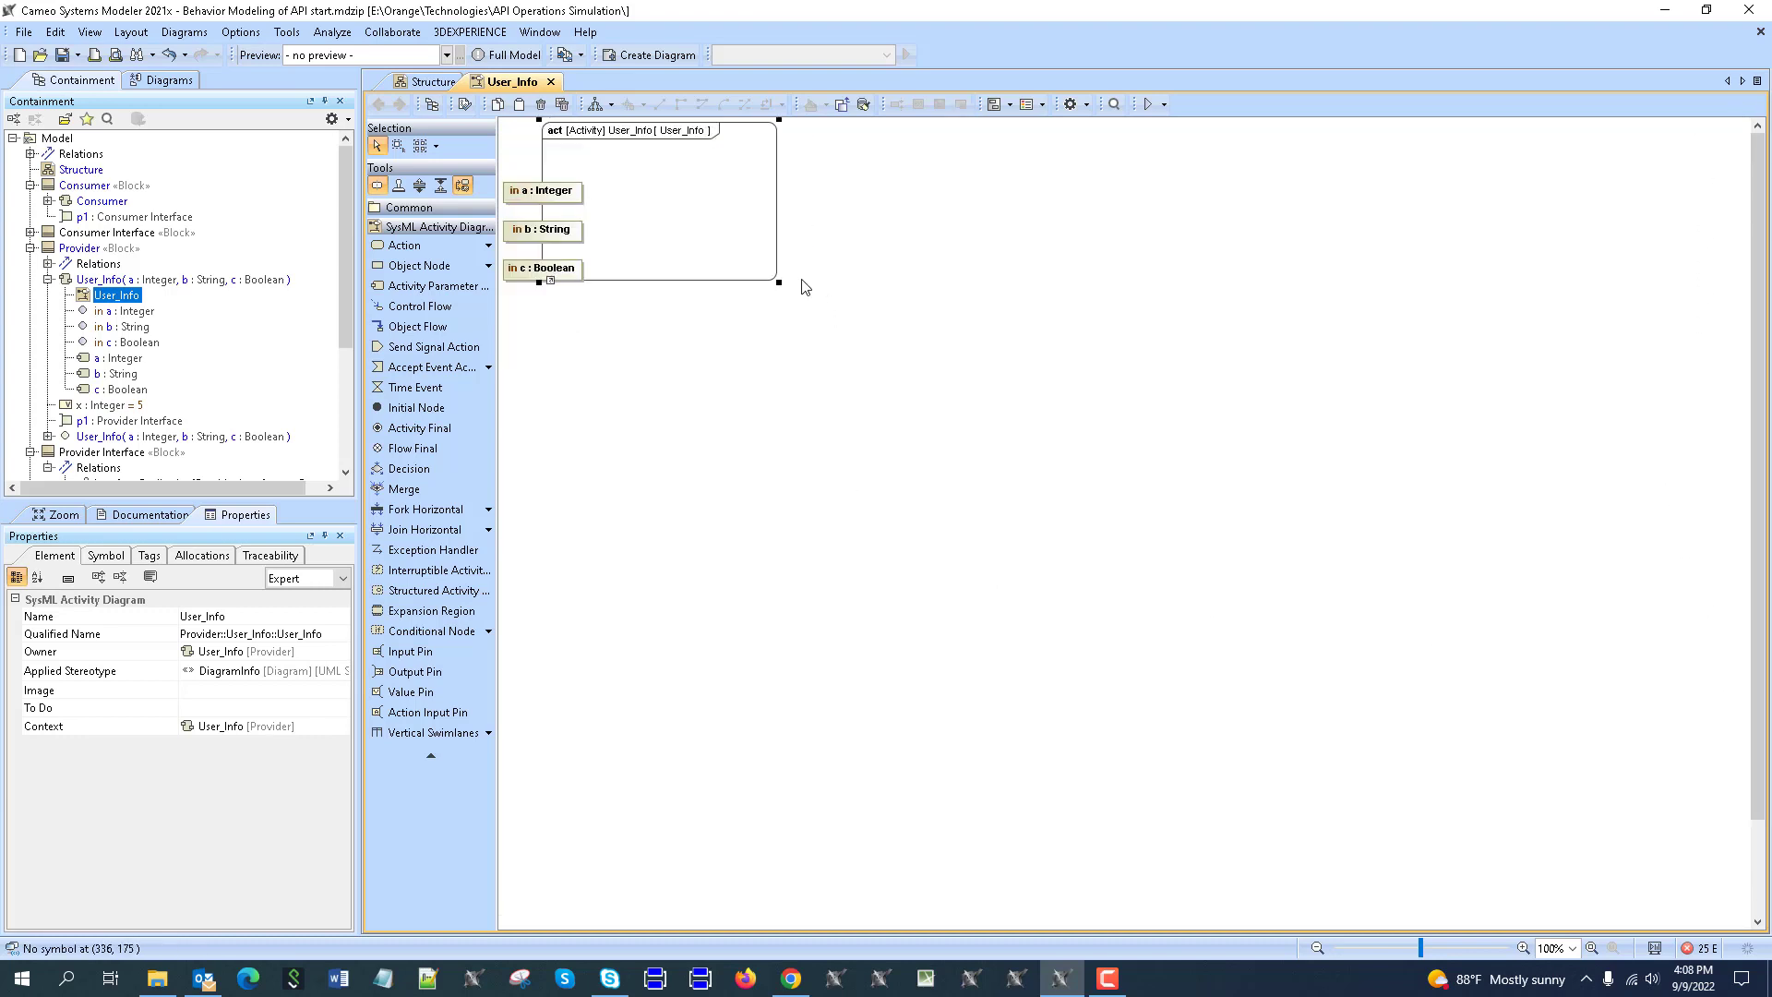
pyautogui.moveTo(778, 283); pyautogui.dragTo(934, 390)
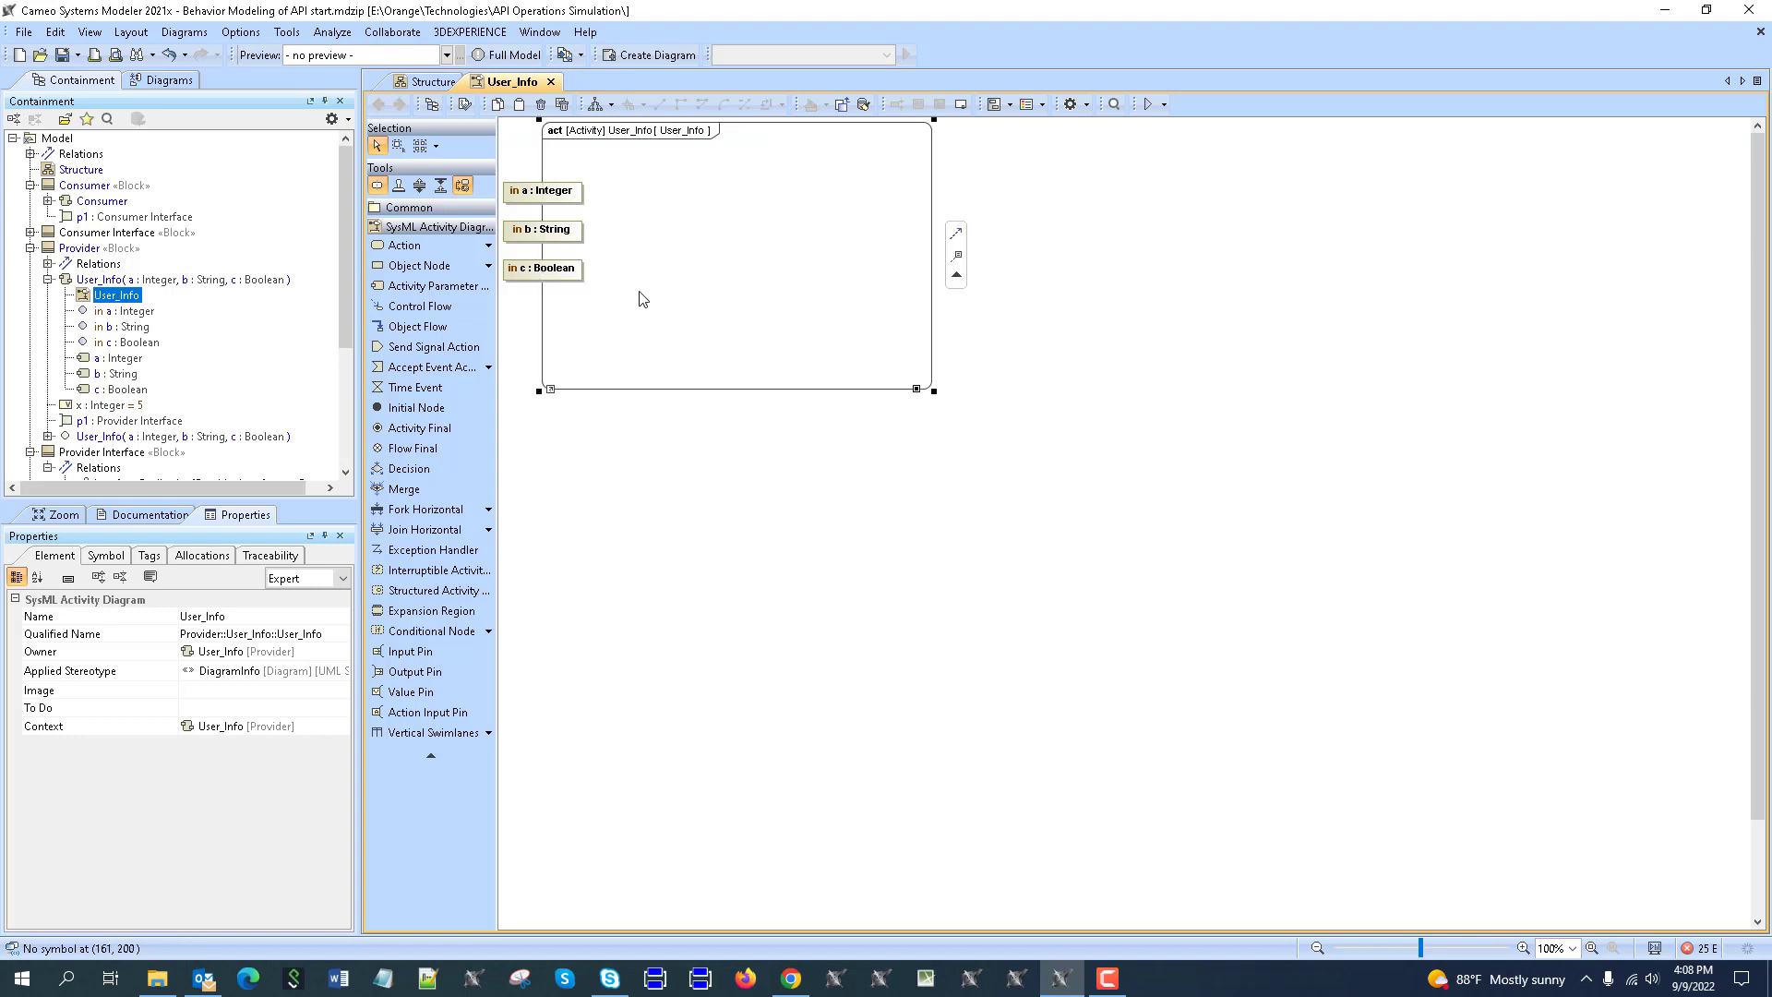
pyautogui.click(558, 190)
pyautogui.moveTo(601, 191); pyautogui.dragTo(710, 194)
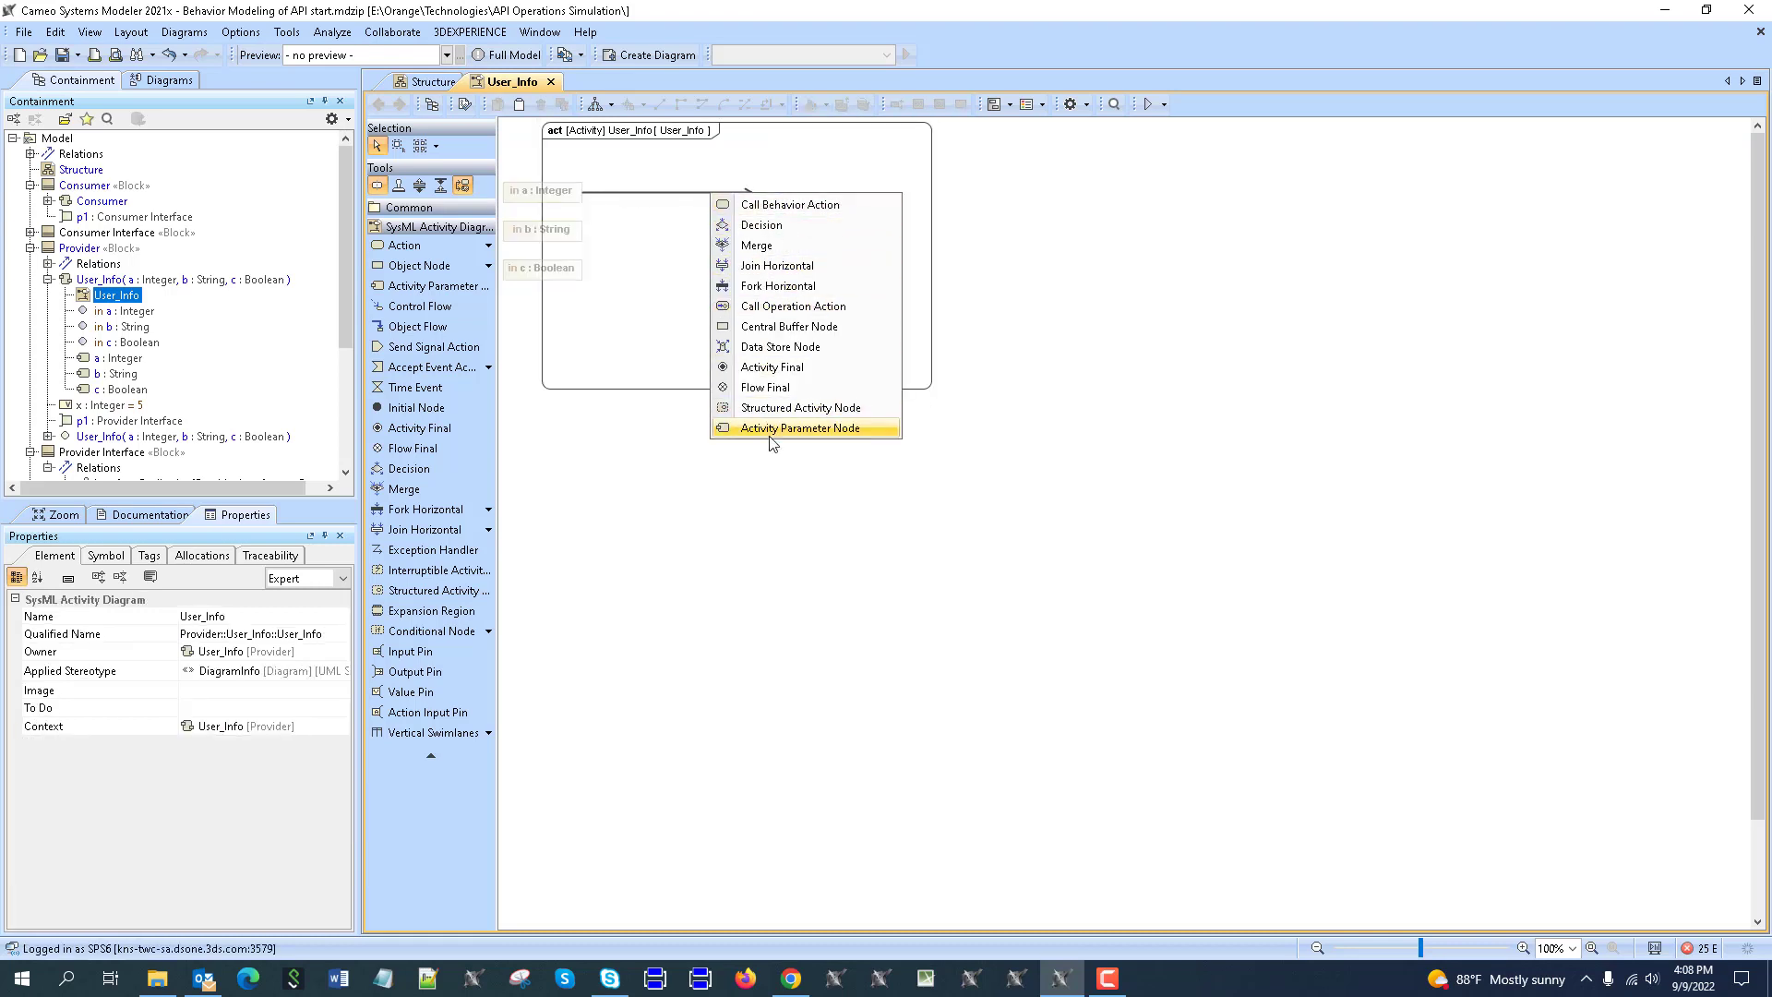
pyautogui.press('Escape')
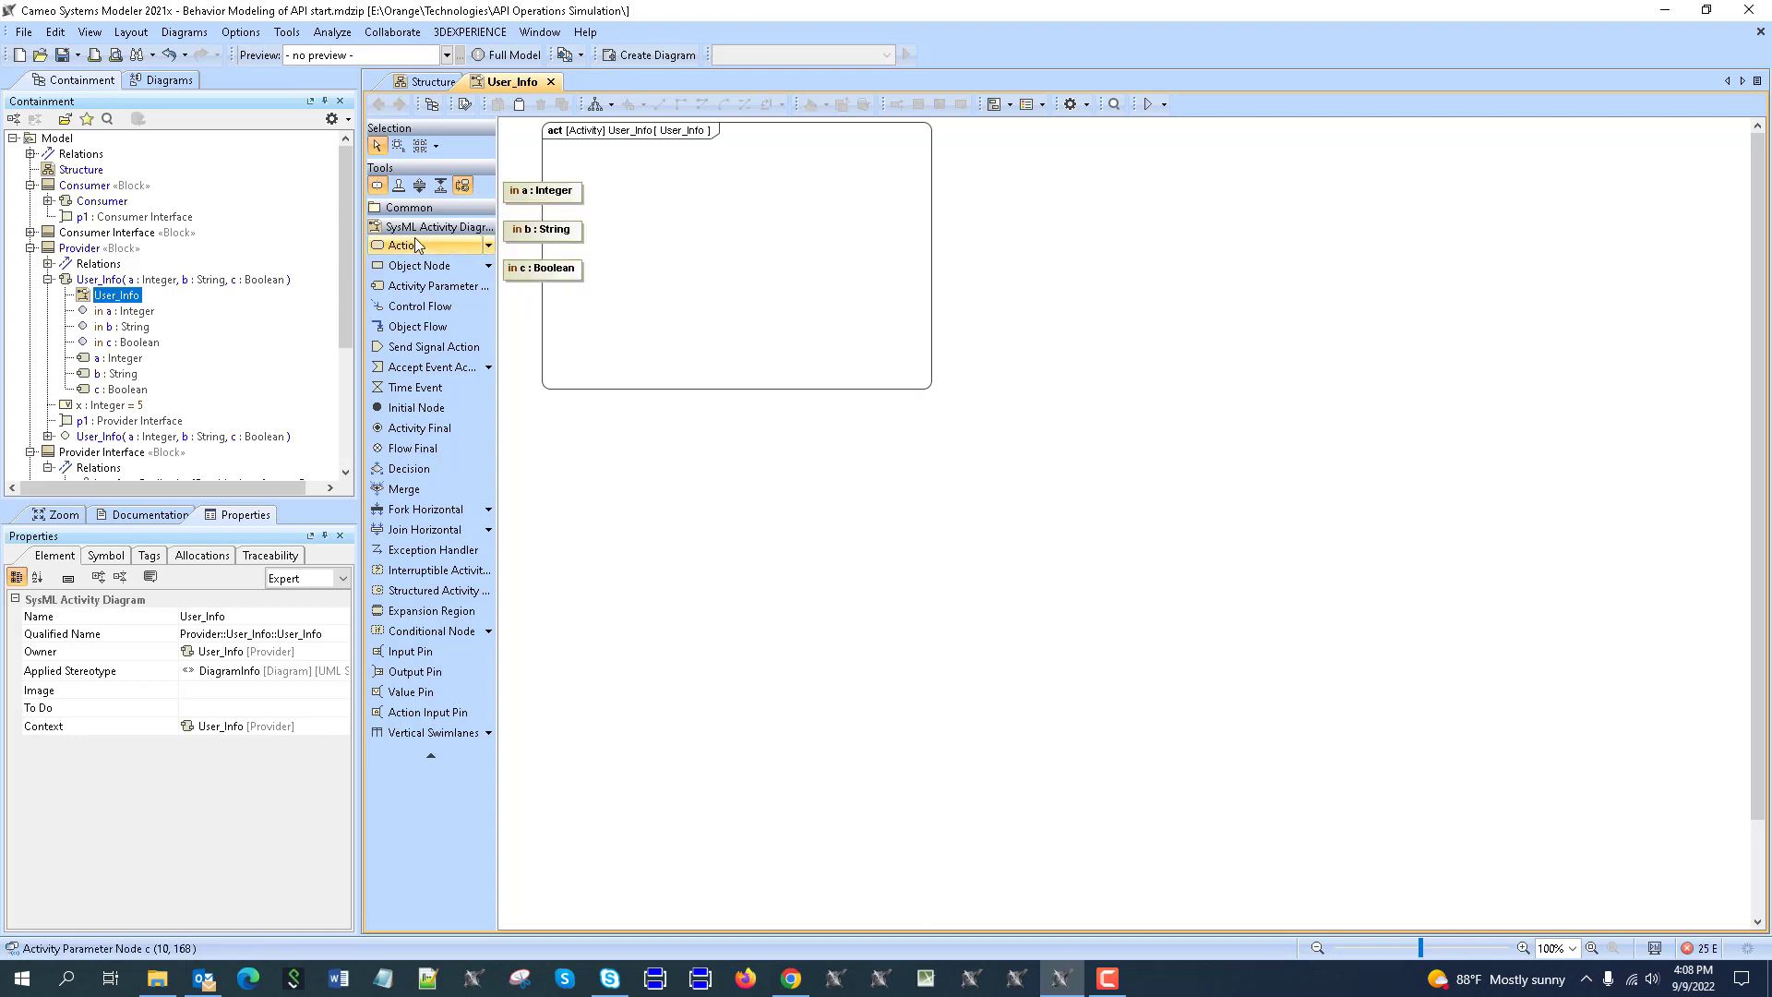
# Place three opaque actions stacked vertically inside the User_Info frame.
pyautogui.click(488, 247)
pyautogui.click(567, 308)
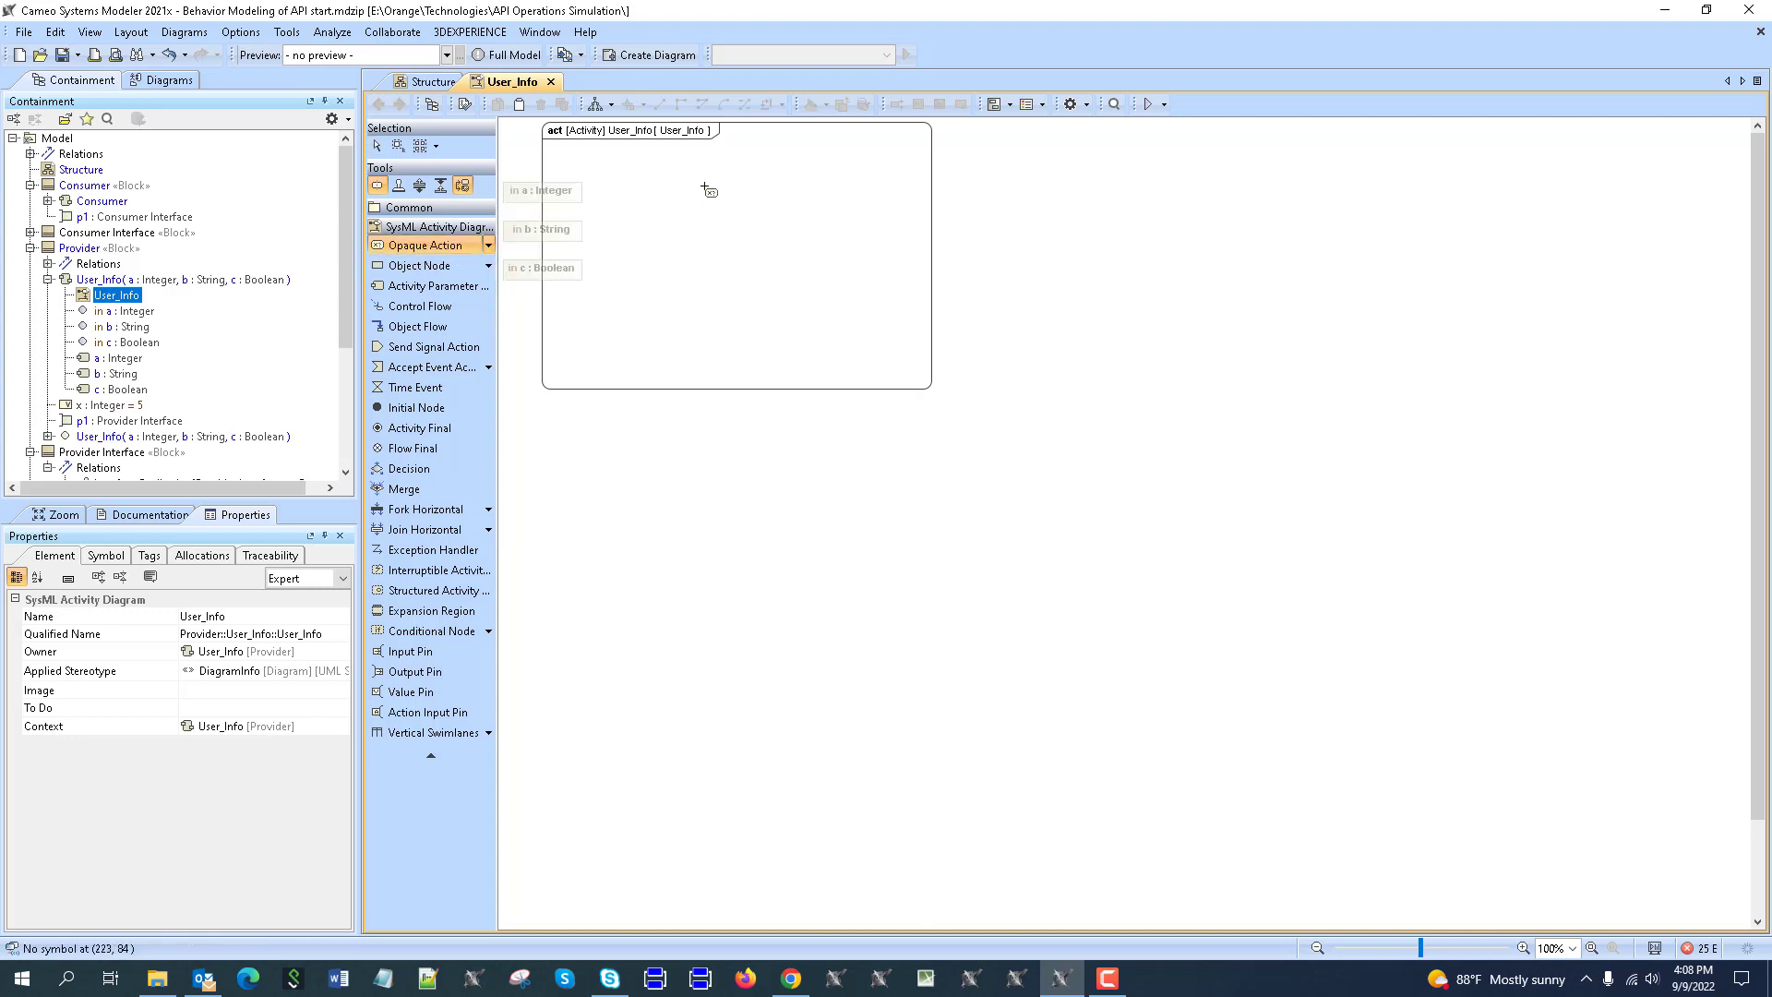
pyautogui.click(707, 188)
pyautogui.click(448, 247)
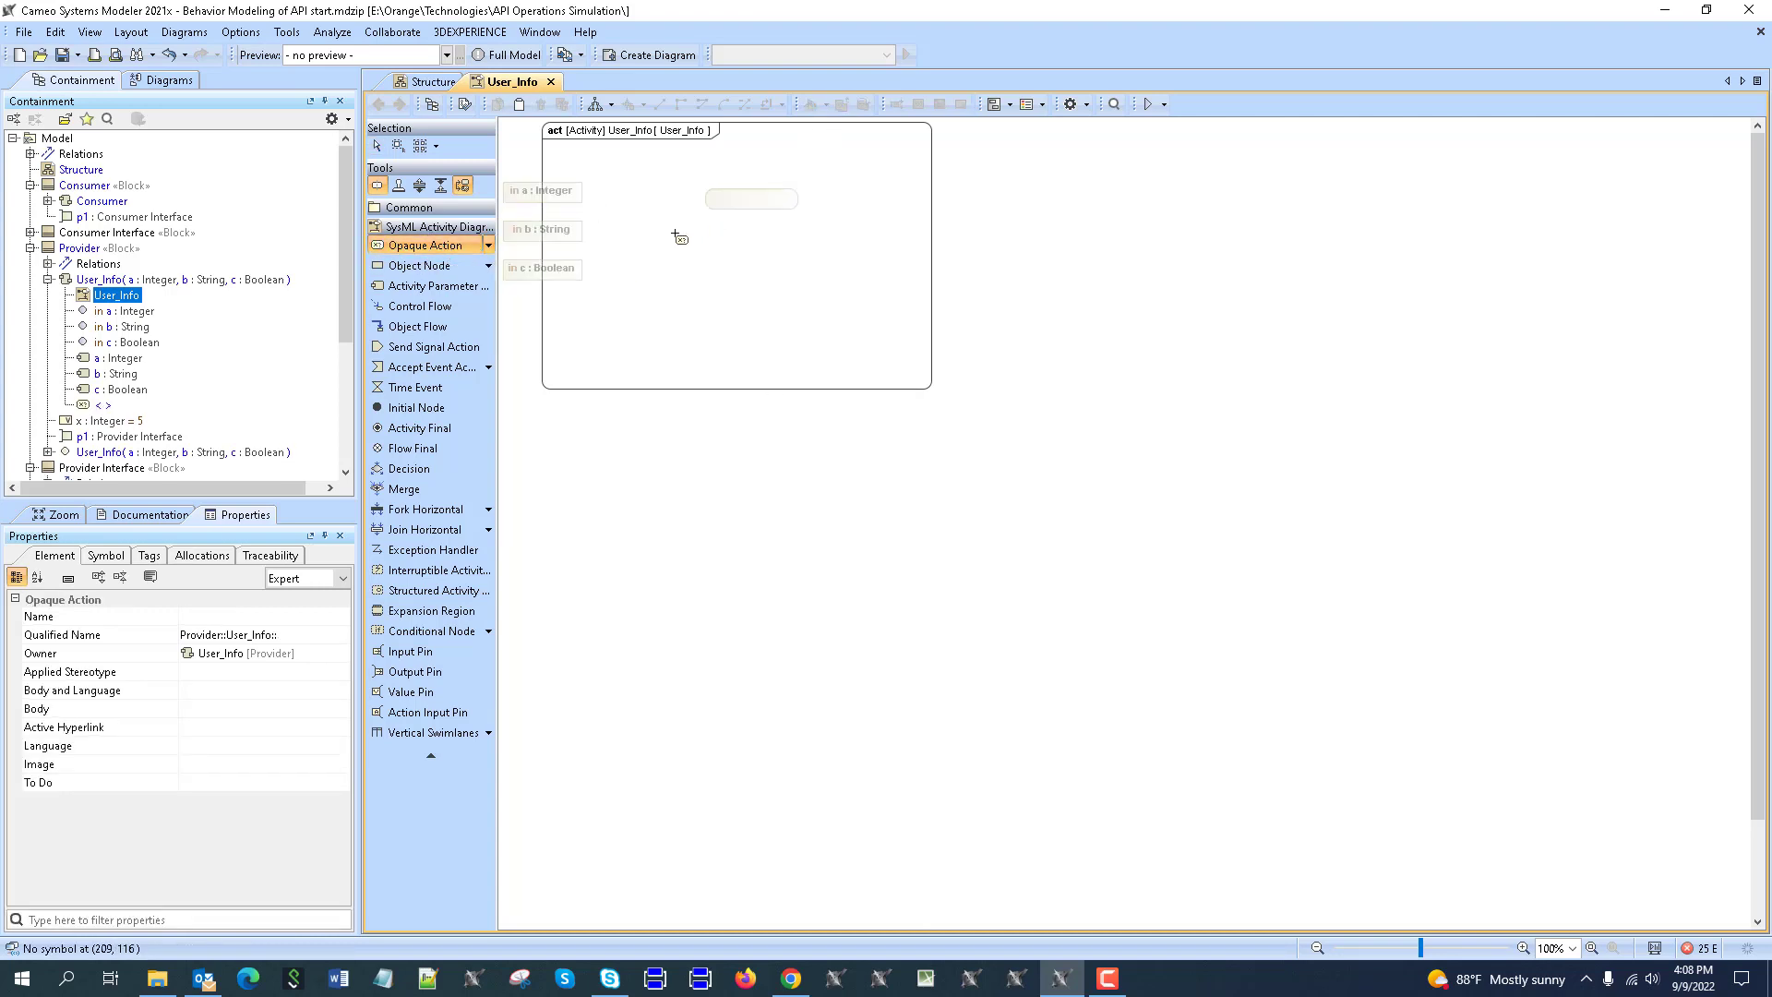
pyautogui.click(707, 233)
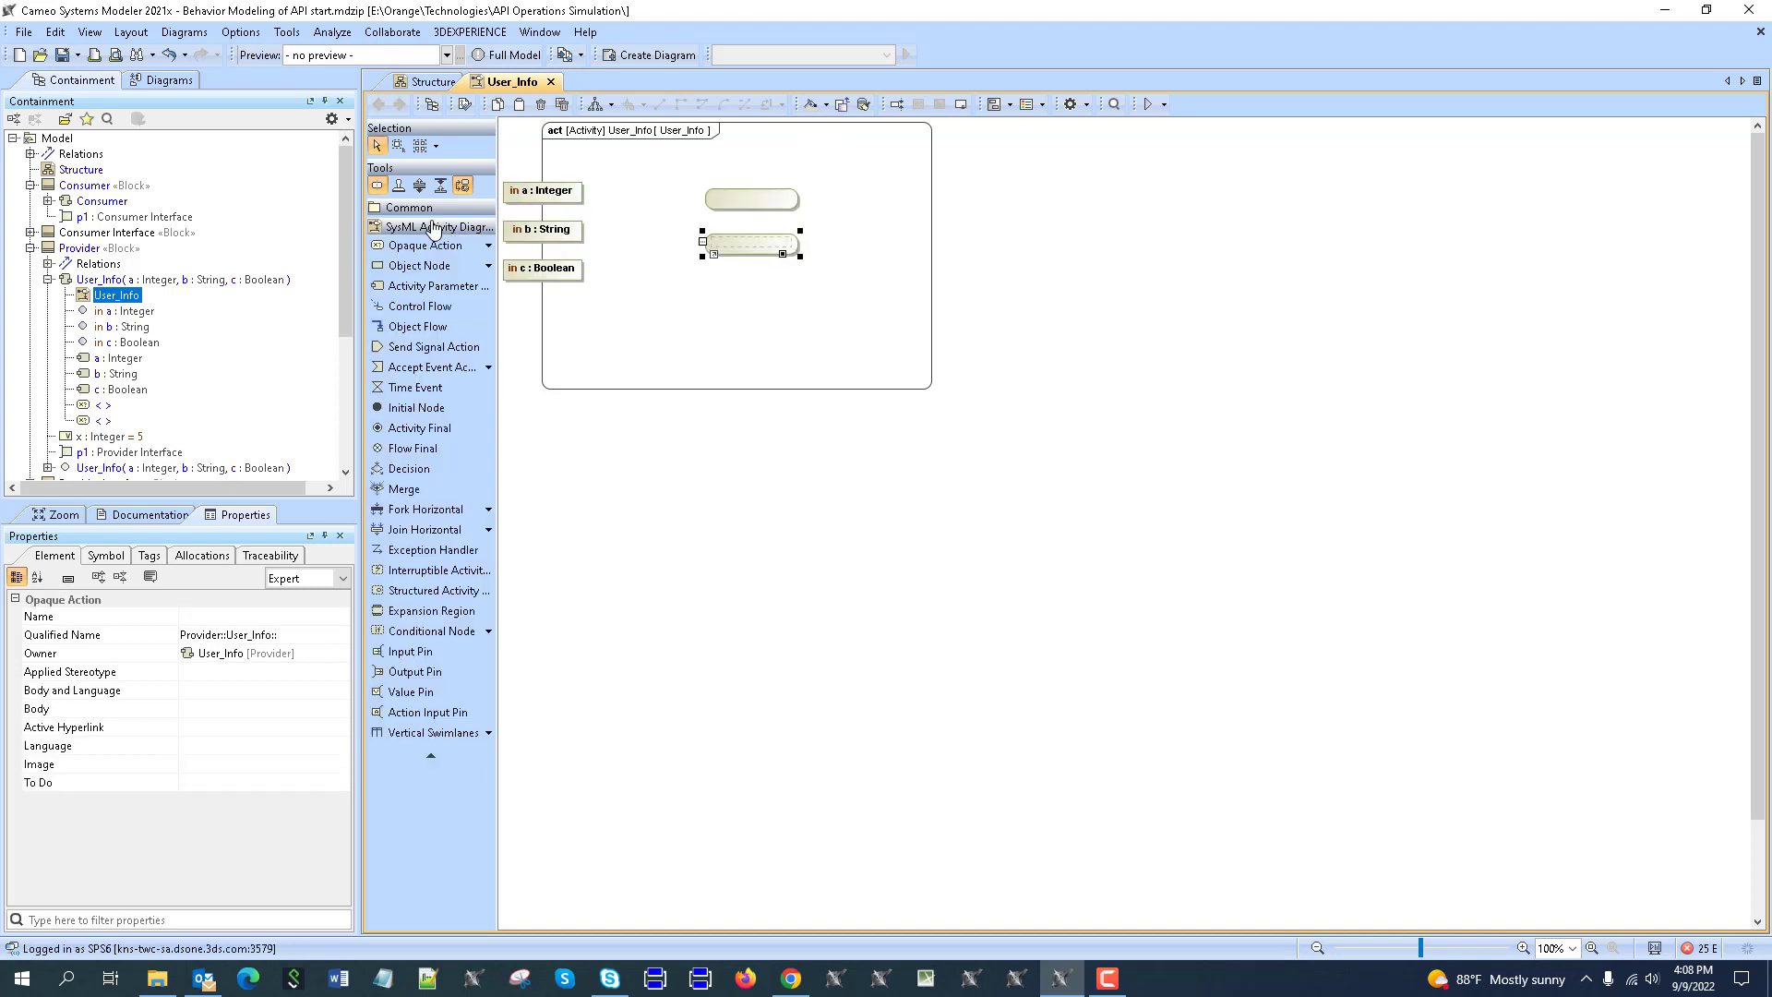
pyautogui.click(447, 246)
pyautogui.click(707, 273)
# Connect parameter a to the first action through an input pin named a.
pyautogui.click(545, 190)
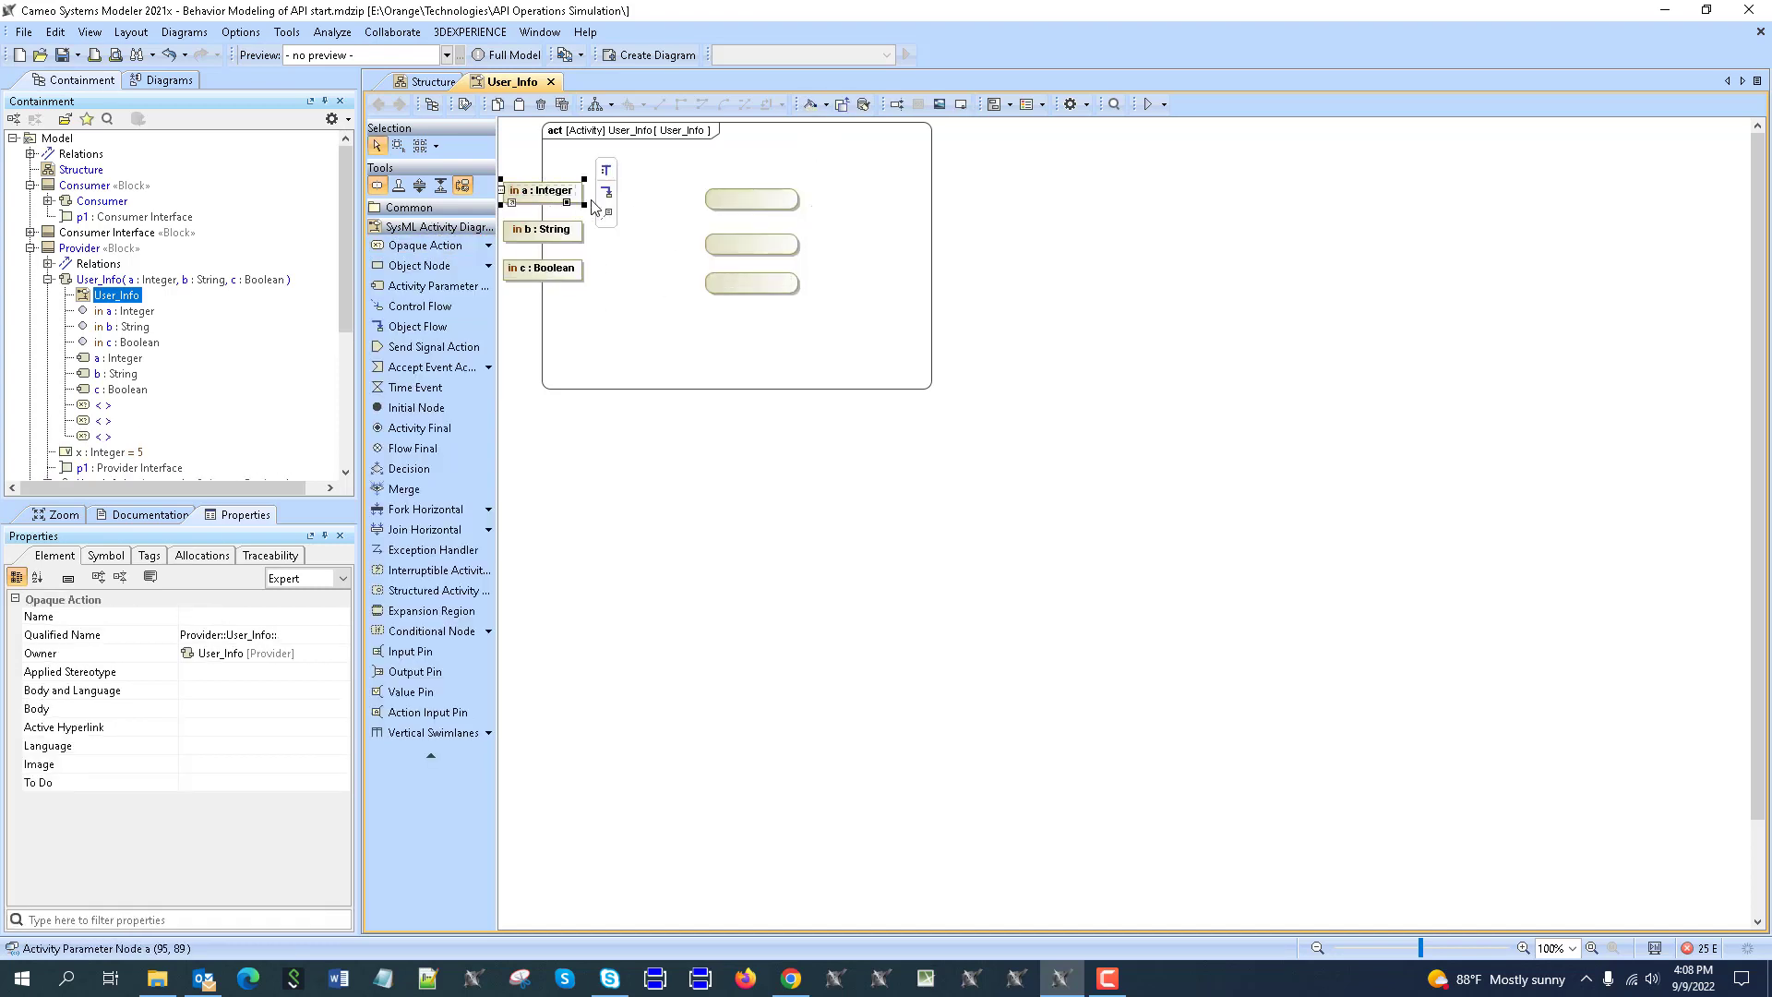
pyautogui.moveTo(601, 194); pyautogui.dragTo(729, 207)
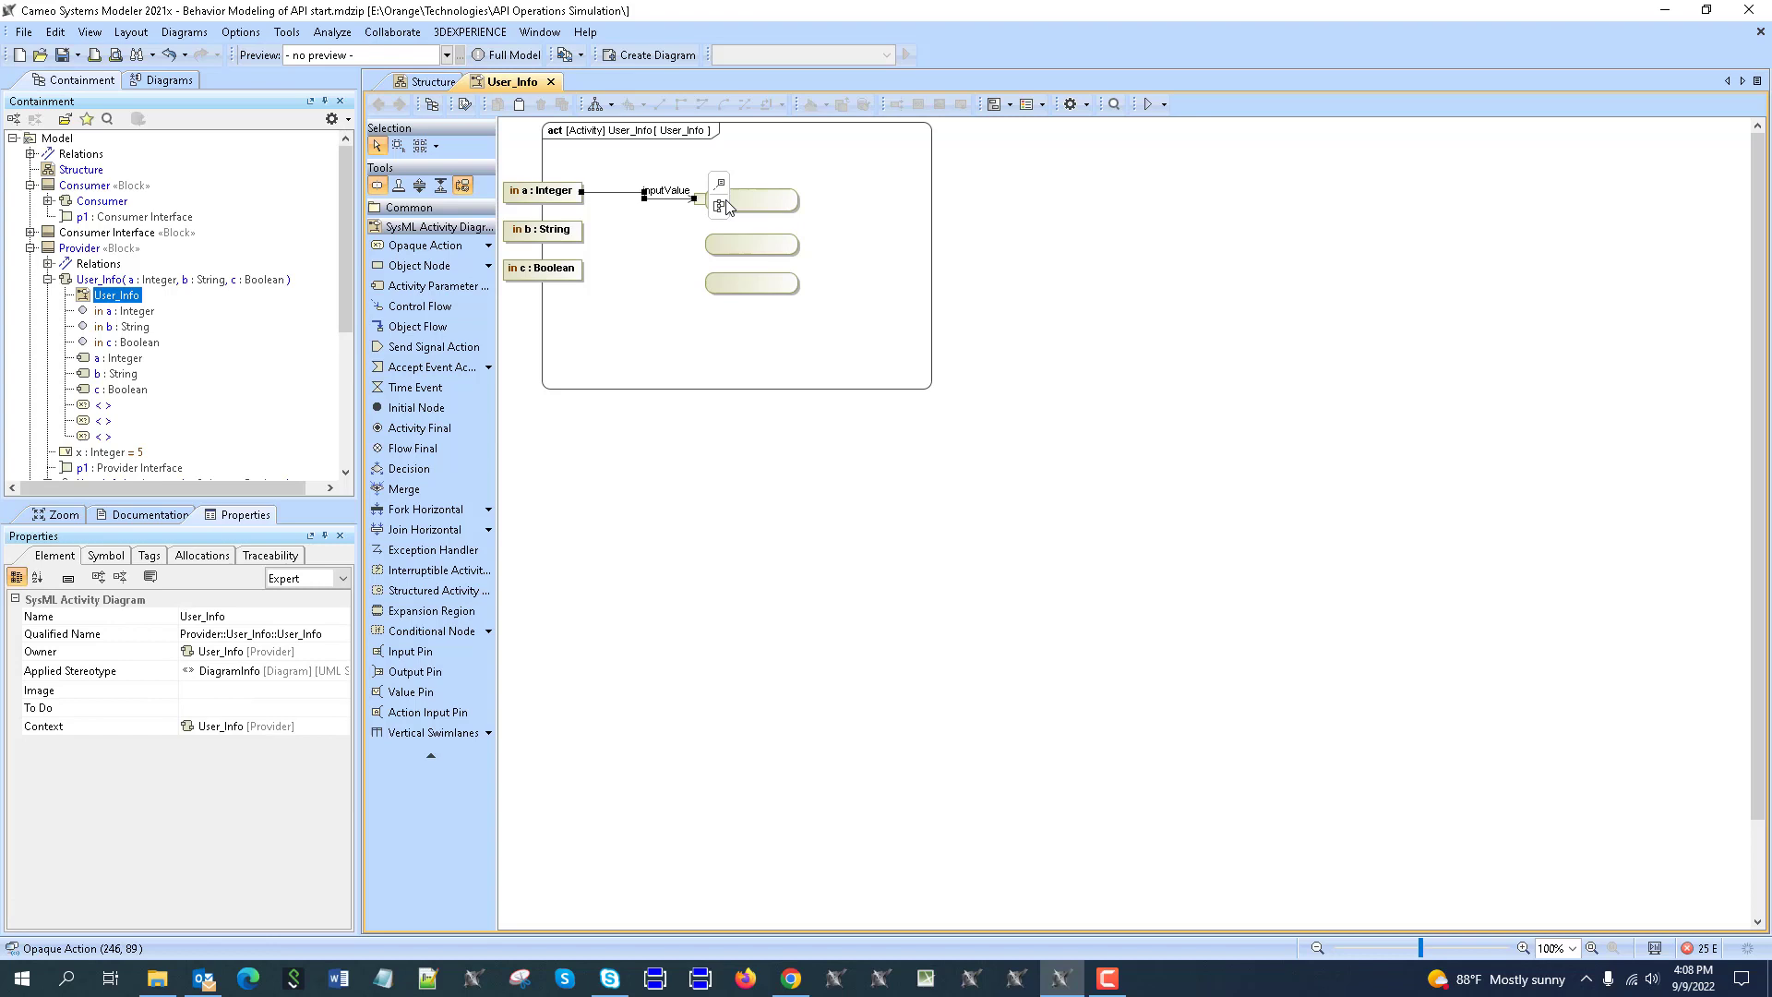
pyautogui.click(678, 192)
pyautogui.click(678, 191)
pyautogui.write('a : Integer')
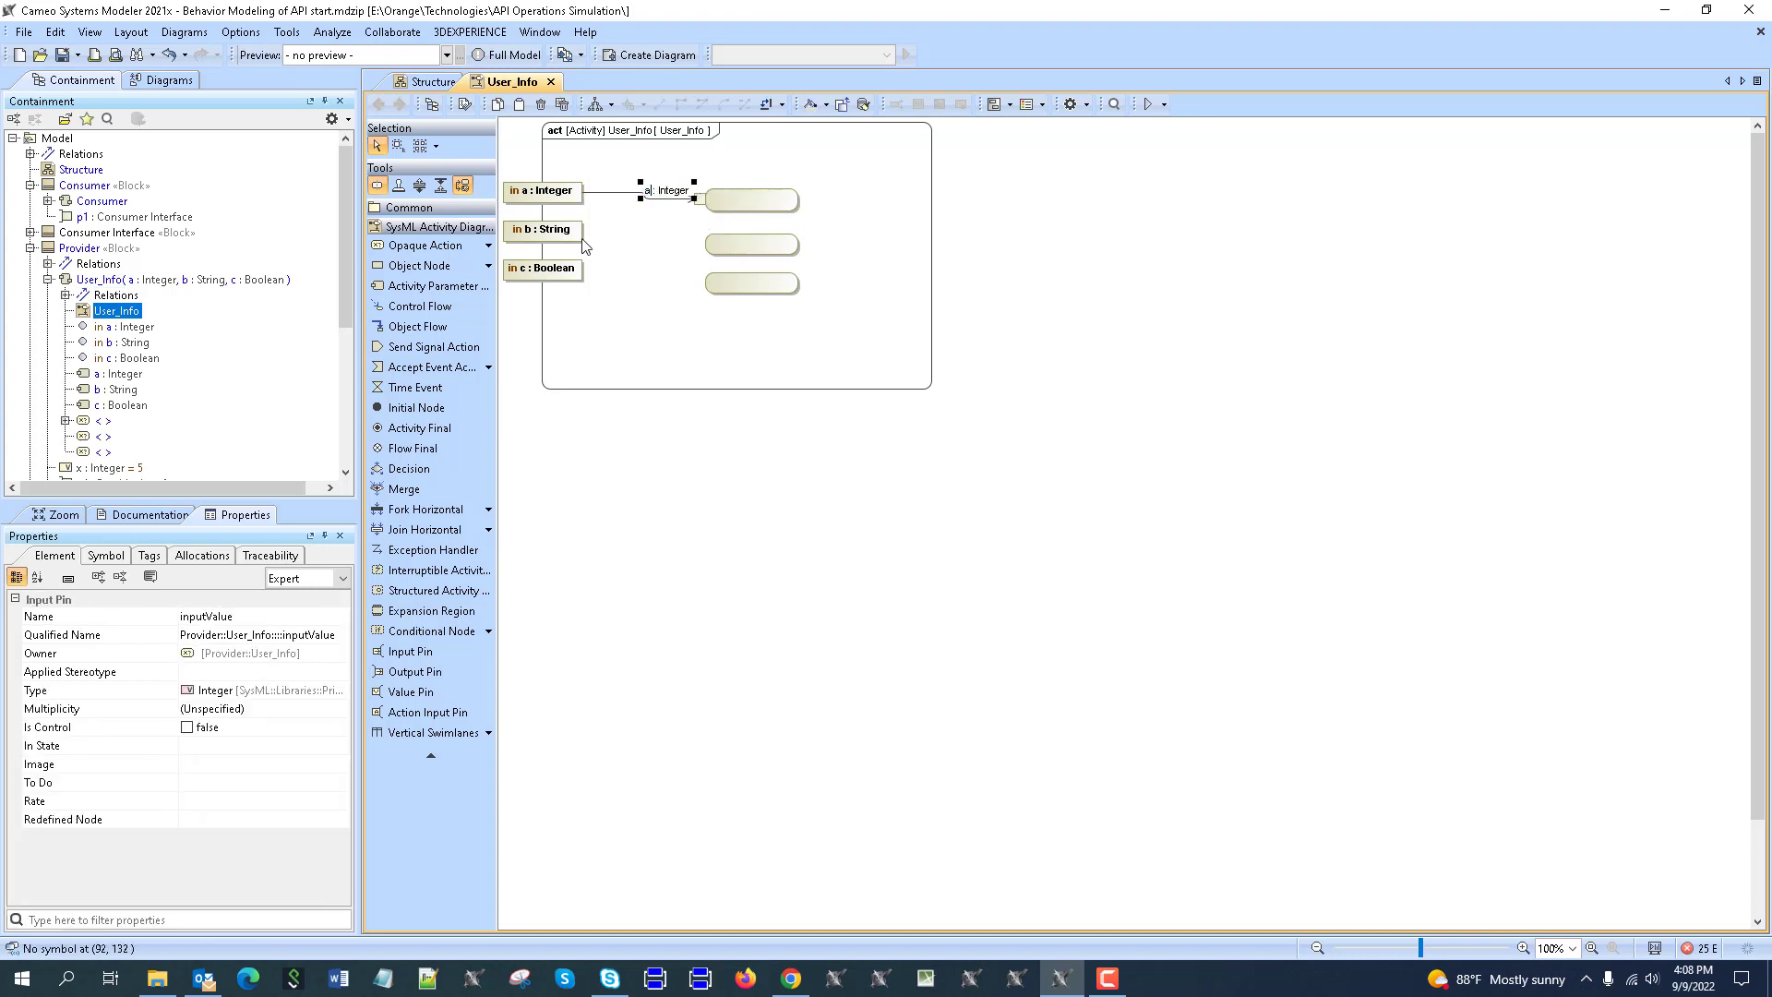
# Connect parameter b to the second action through an input pin named b.
pyautogui.click(546, 229)
pyautogui.moveTo(601, 230); pyautogui.dragTo(717, 241)
pyautogui.click(730, 230)
pyautogui.click(717, 234)
pyautogui.click(765, 229)
pyautogui.click(619, 260)
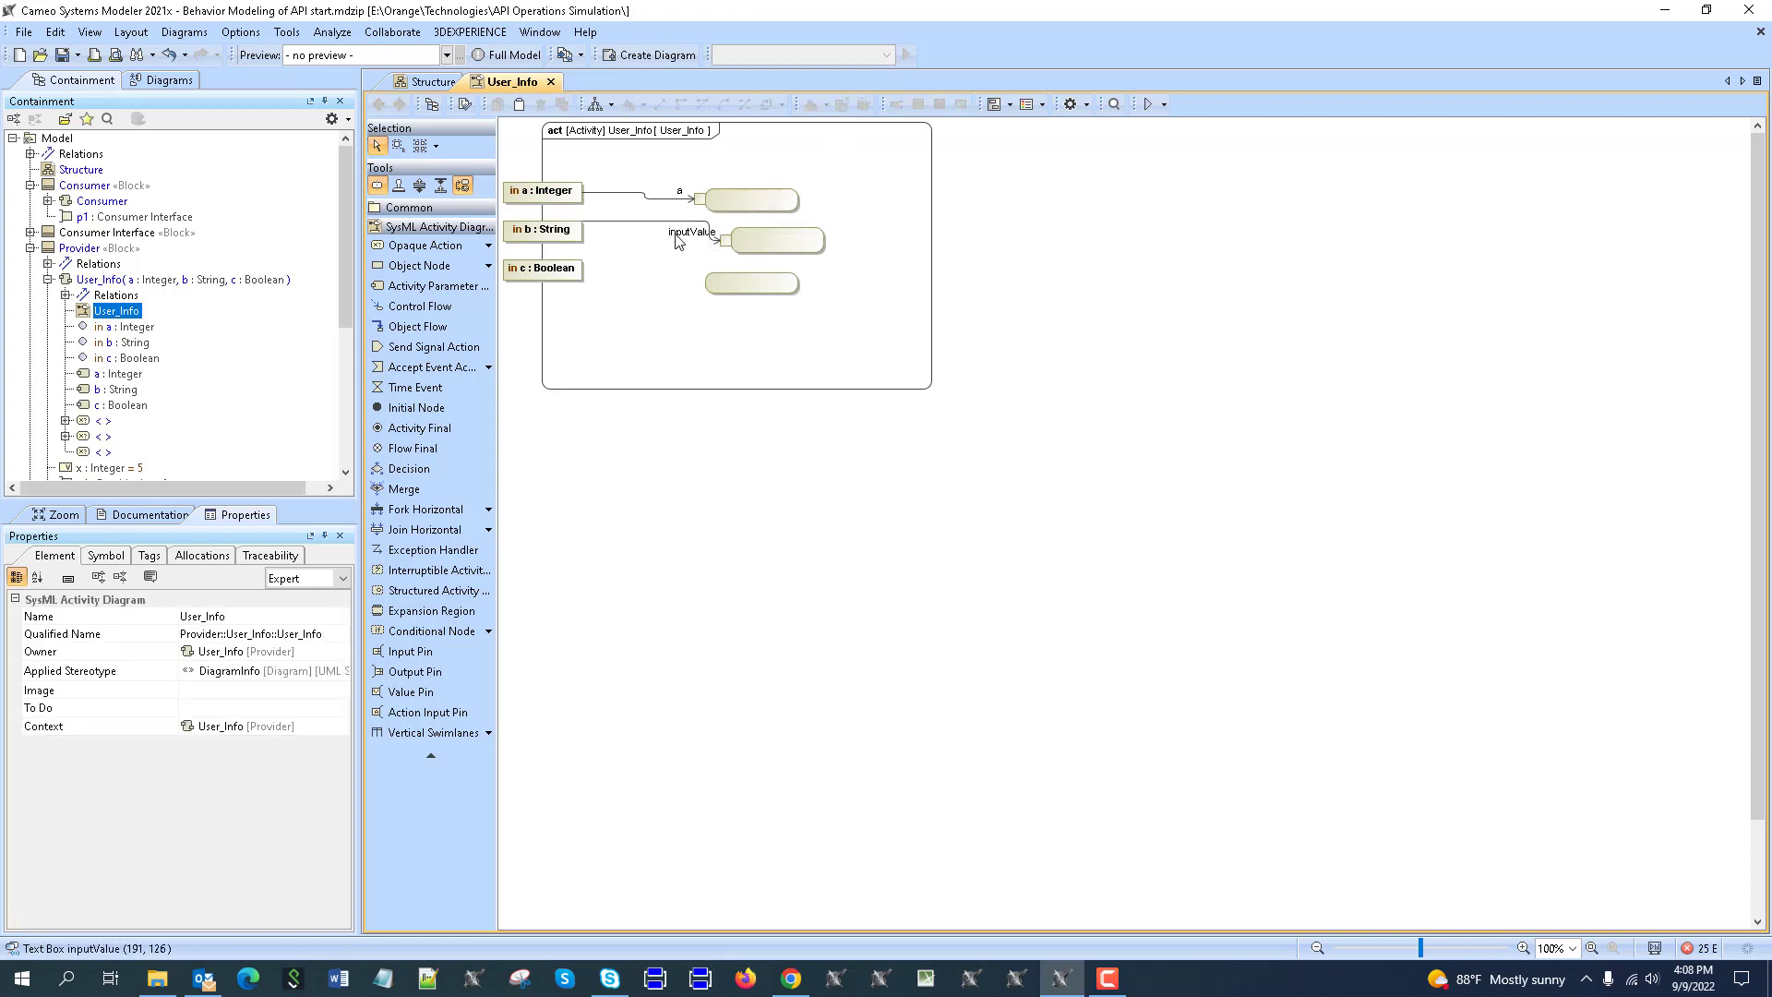
pyautogui.doubleClick(692, 234)
pyautogui.write('b')
pyautogui.click(637, 275)
# Connect parameter c to the third action through an input pin named c.
pyautogui.click(566, 272)
pyautogui.moveTo(607, 269); pyautogui.dragTo(709, 283)
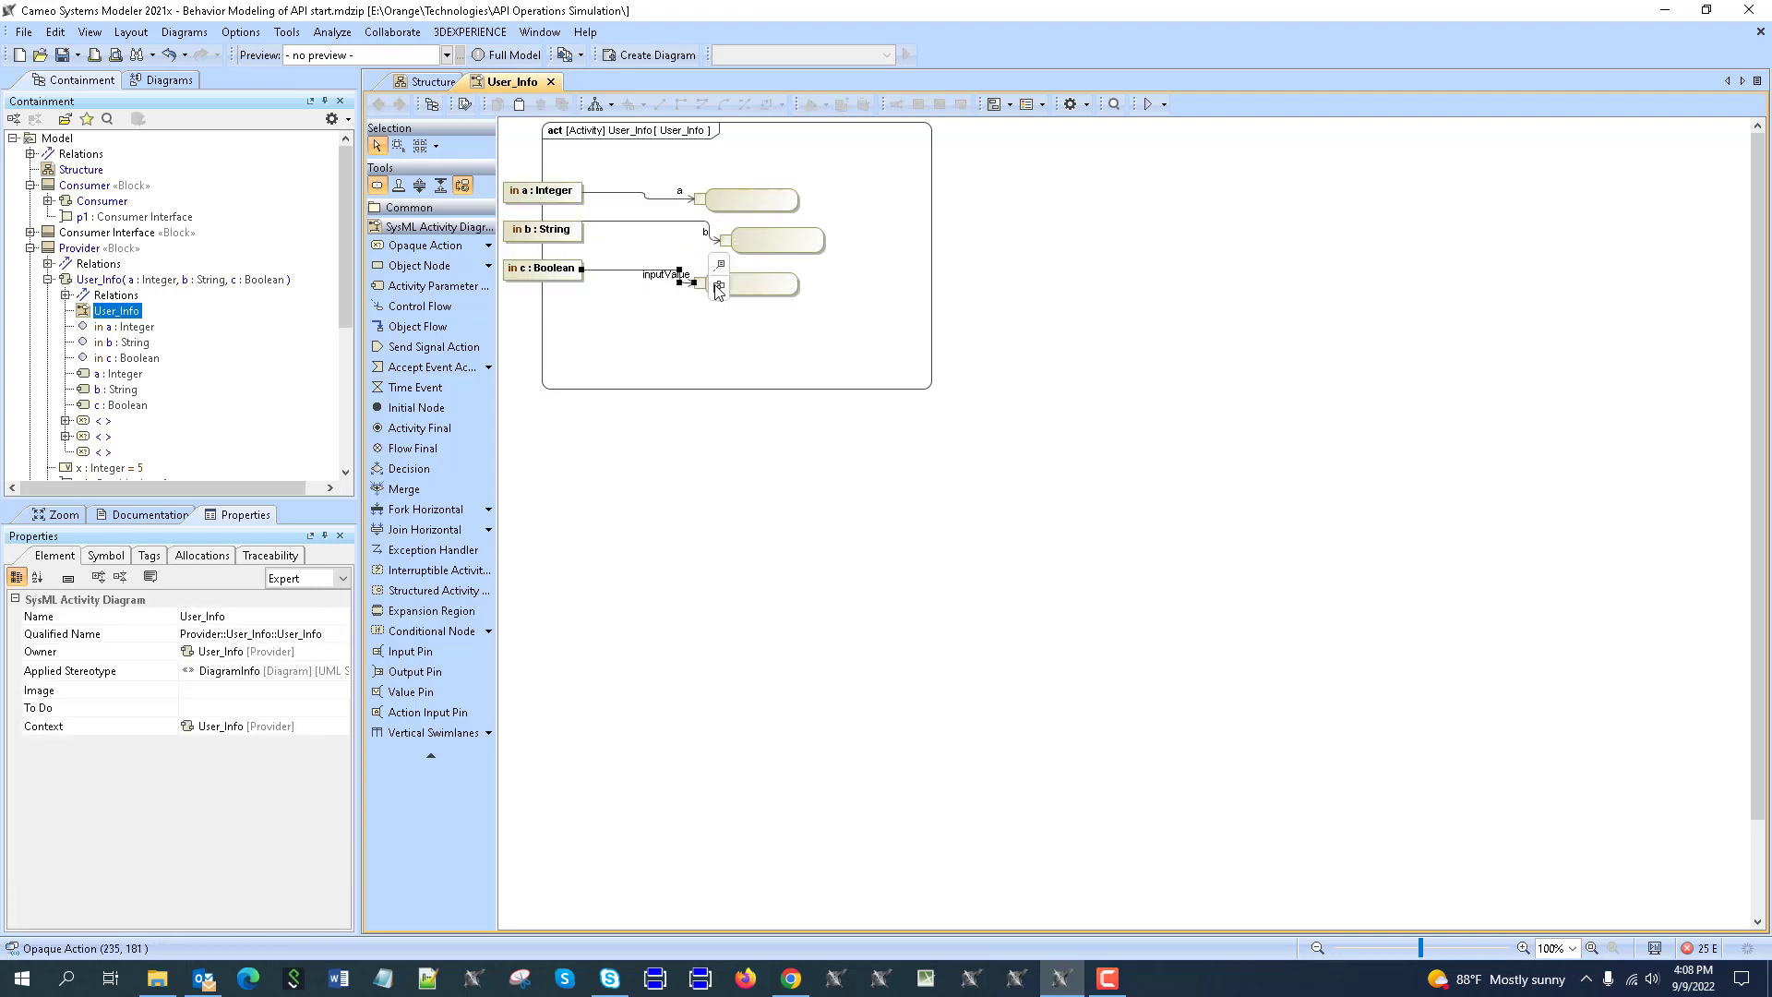
pyautogui.click(663, 278)
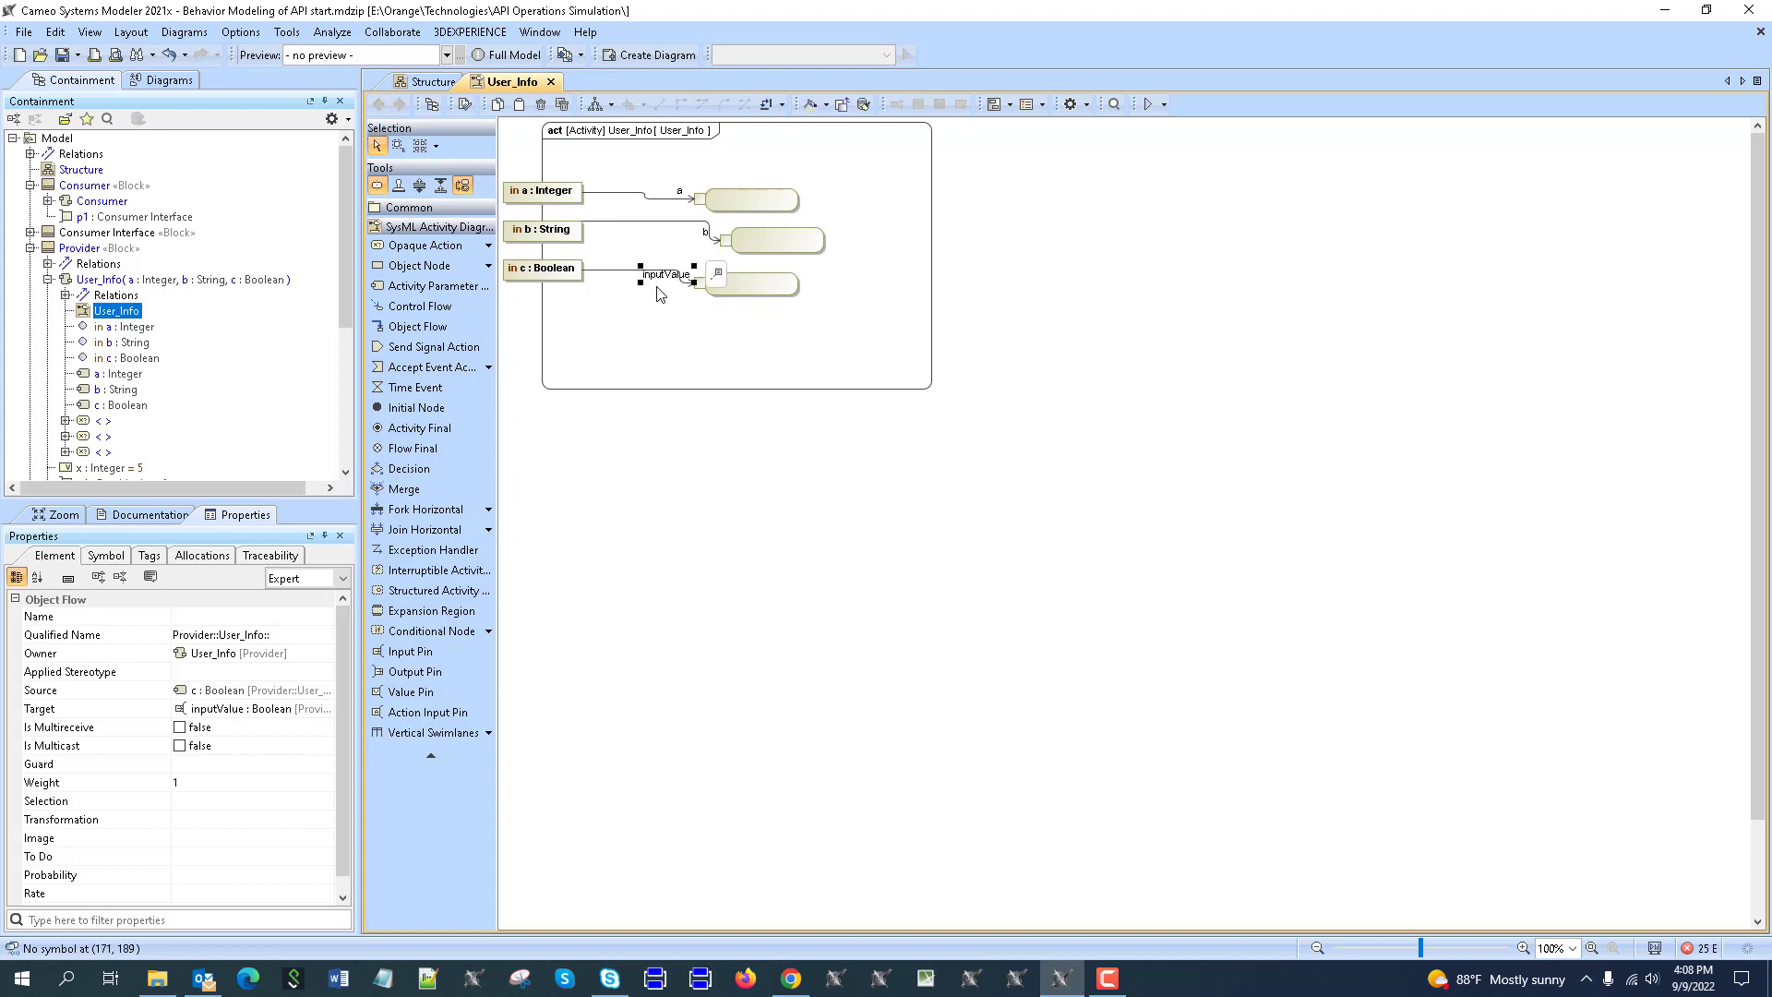
pyautogui.doubleClick(661, 278)
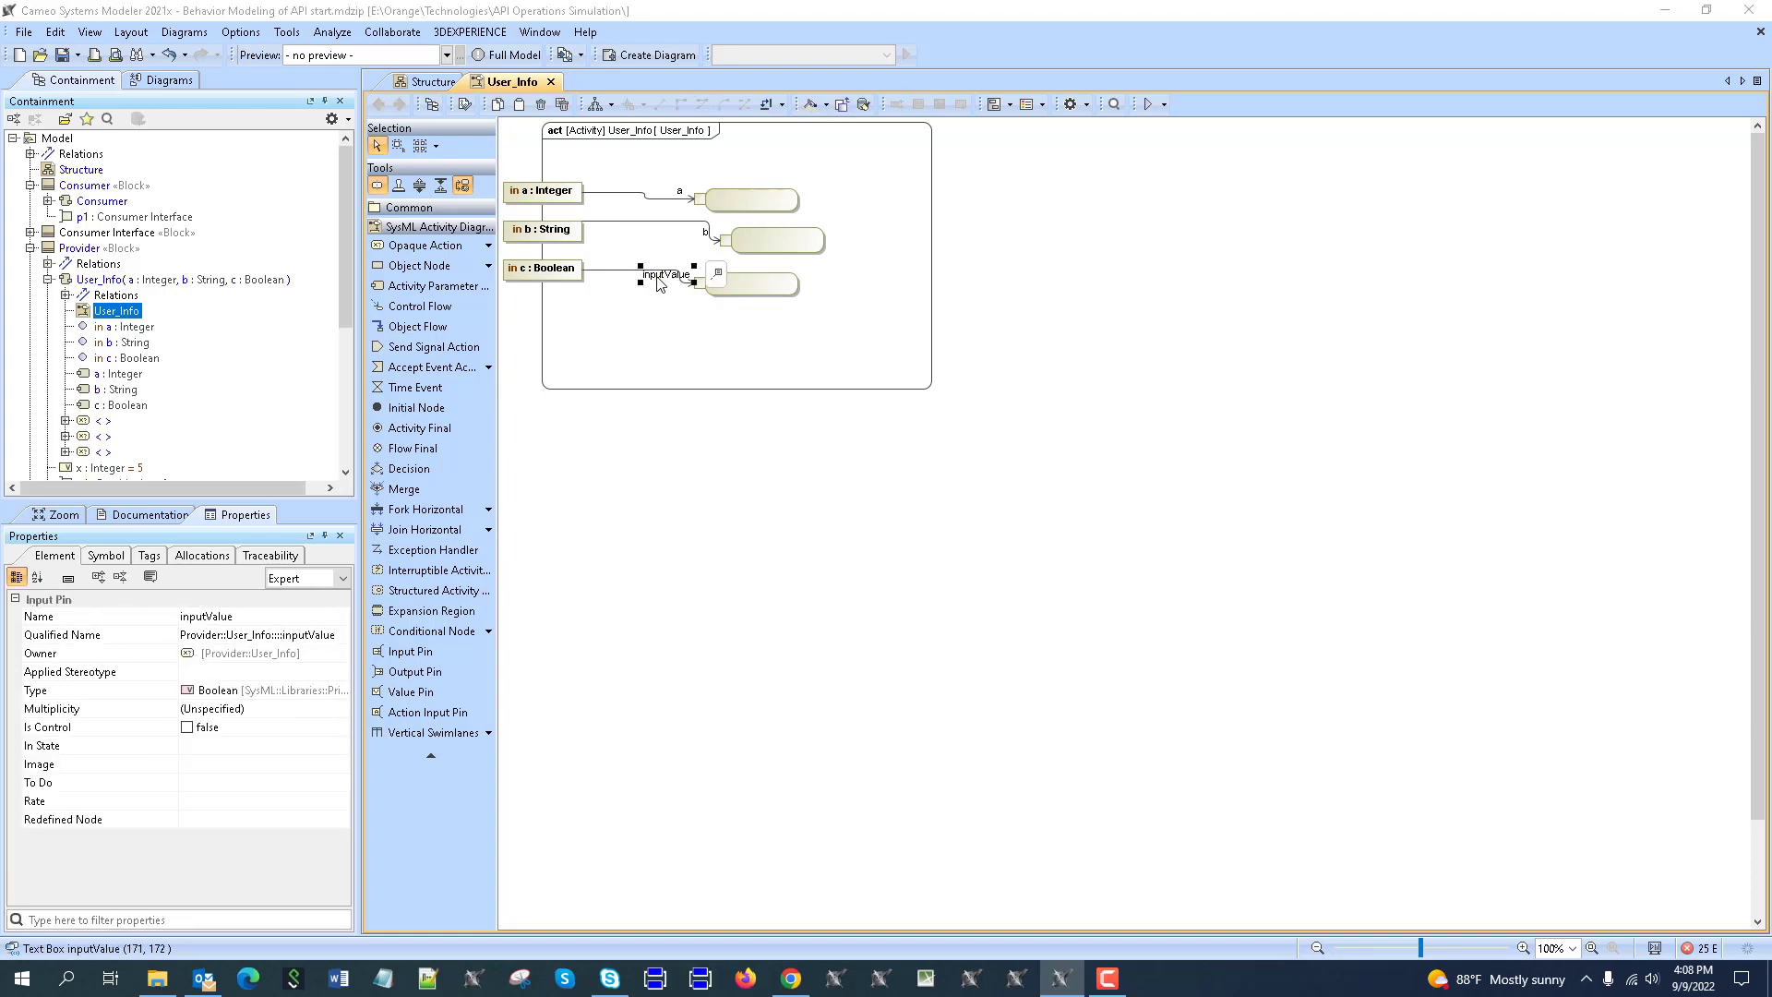
pyautogui.write('c')
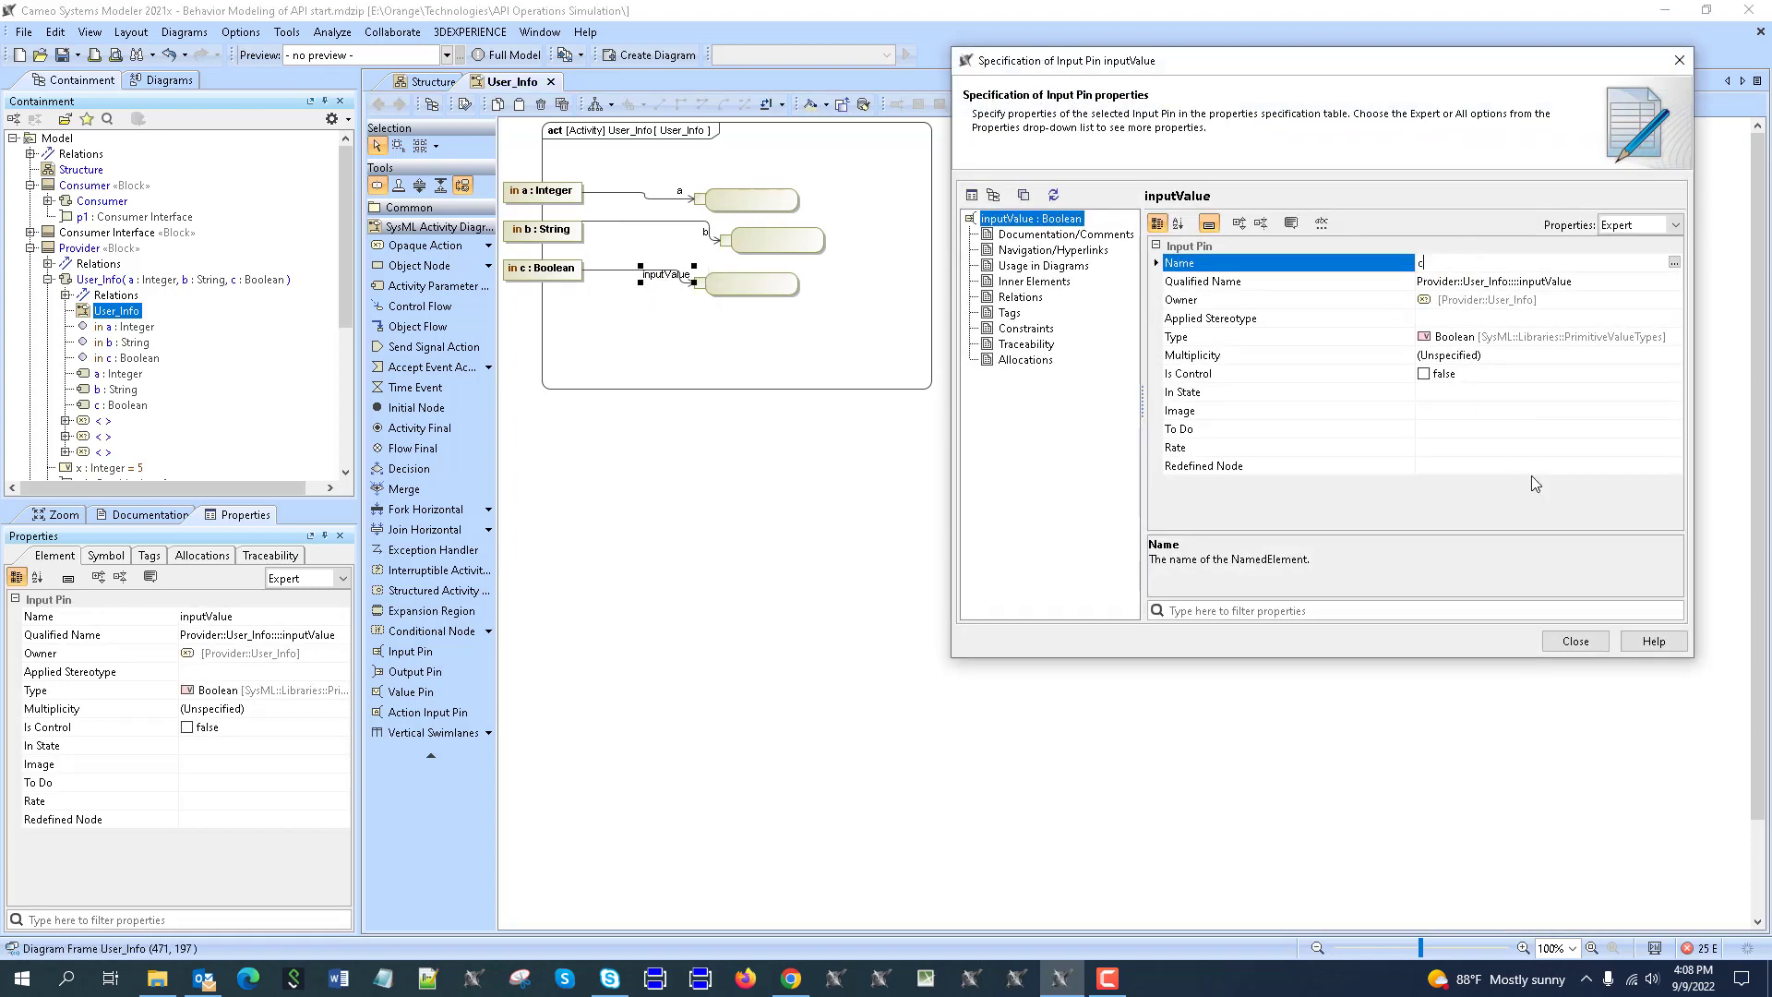
pyautogui.click(1559, 642)
# Zoom to 160%, line up the b action, and begin typing print() on the first action.
pyautogui.click(997, 329)
pyautogui.scroll(4, 744, 289)
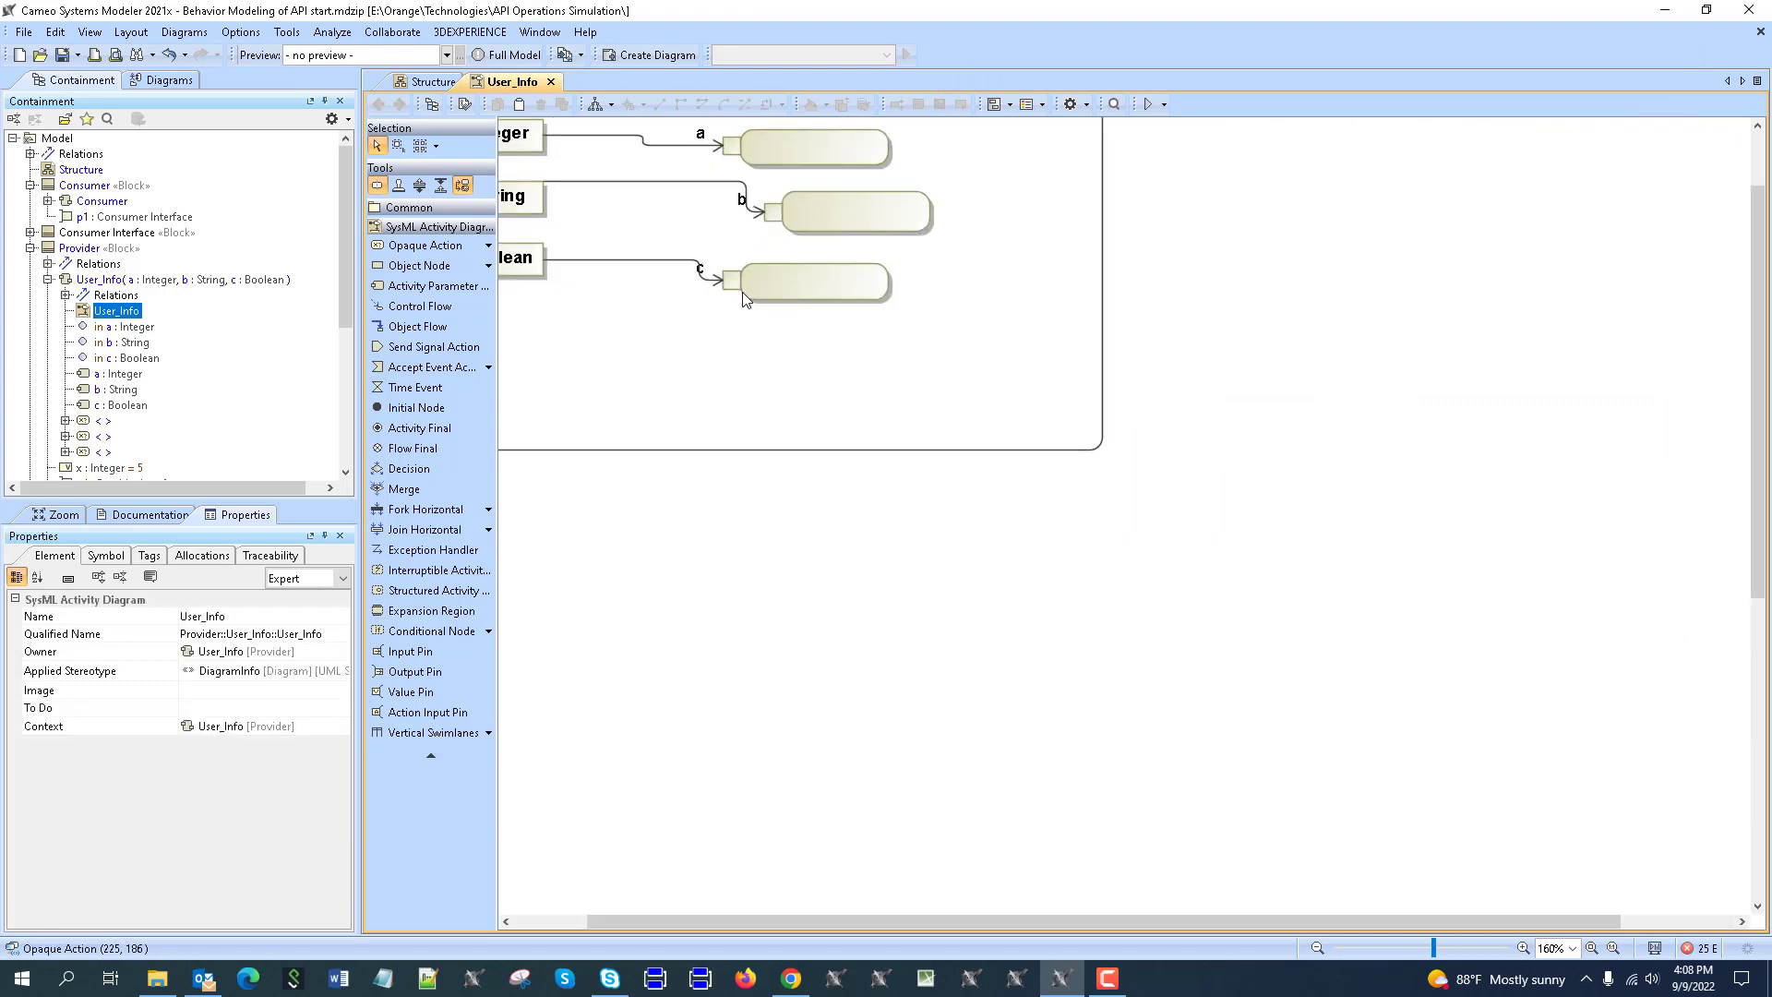
pyautogui.scroll(2, 742, 291)
pyautogui.click(700, 334)
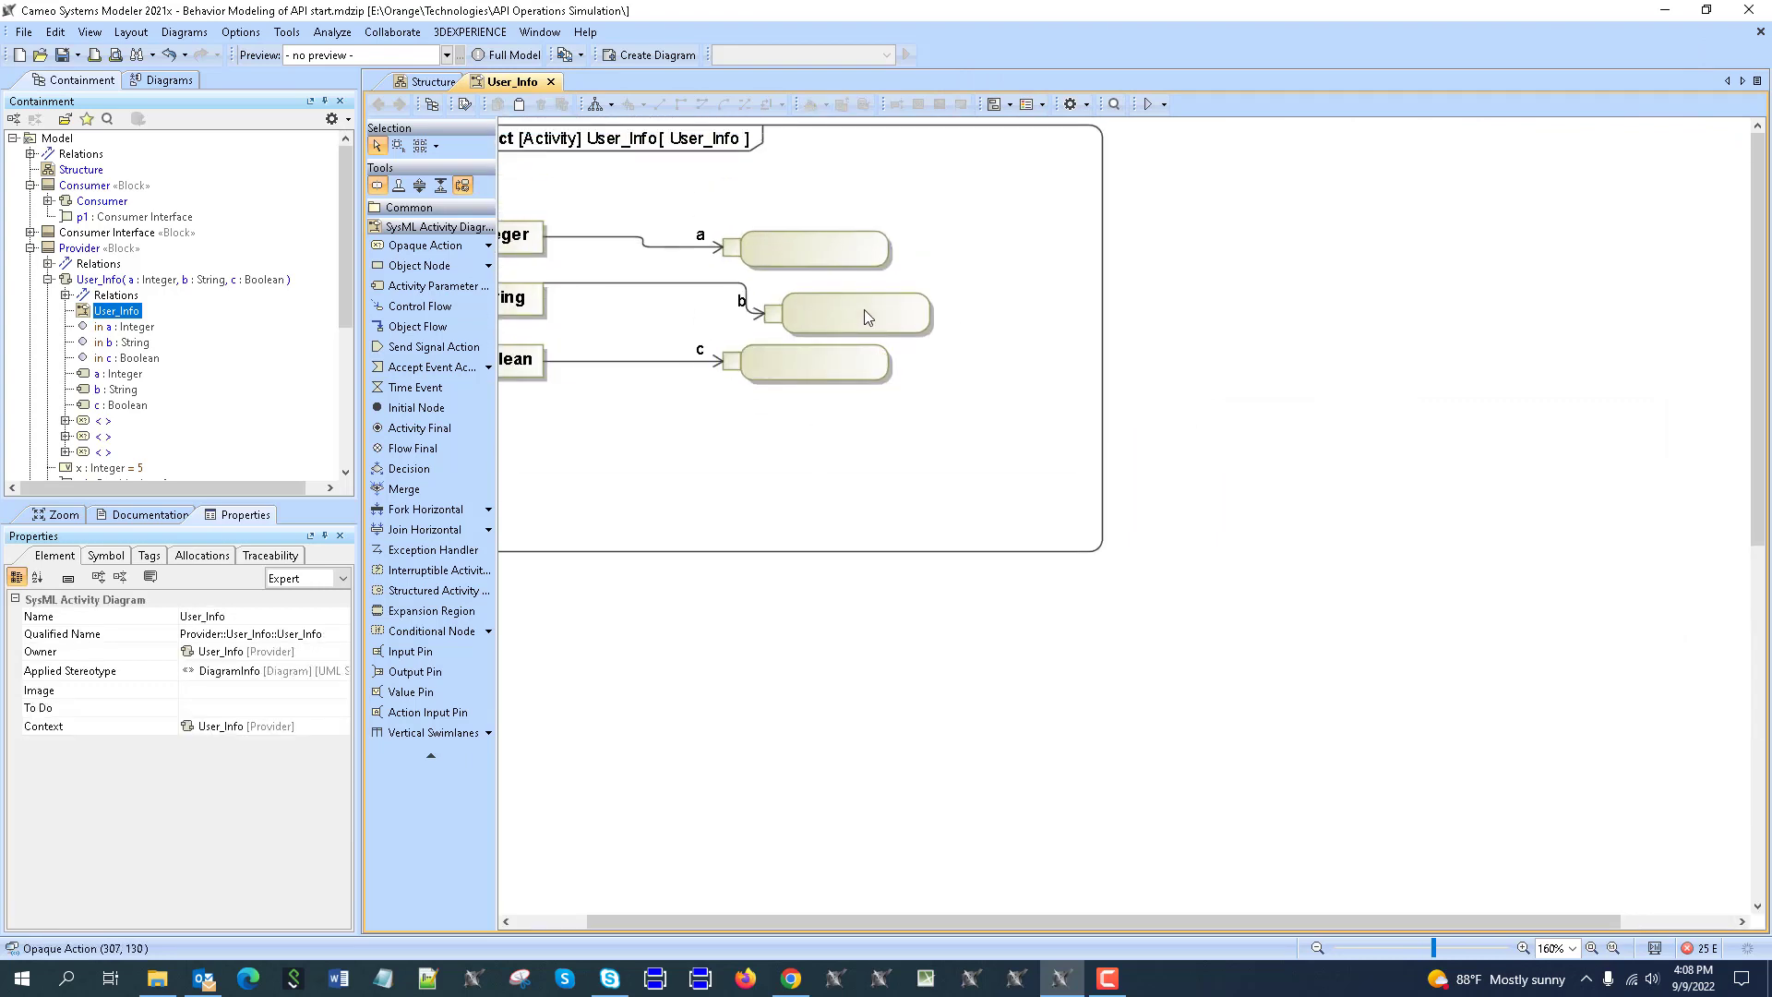
pyautogui.moveTo(856, 312); pyautogui.dragTo(855, 311)
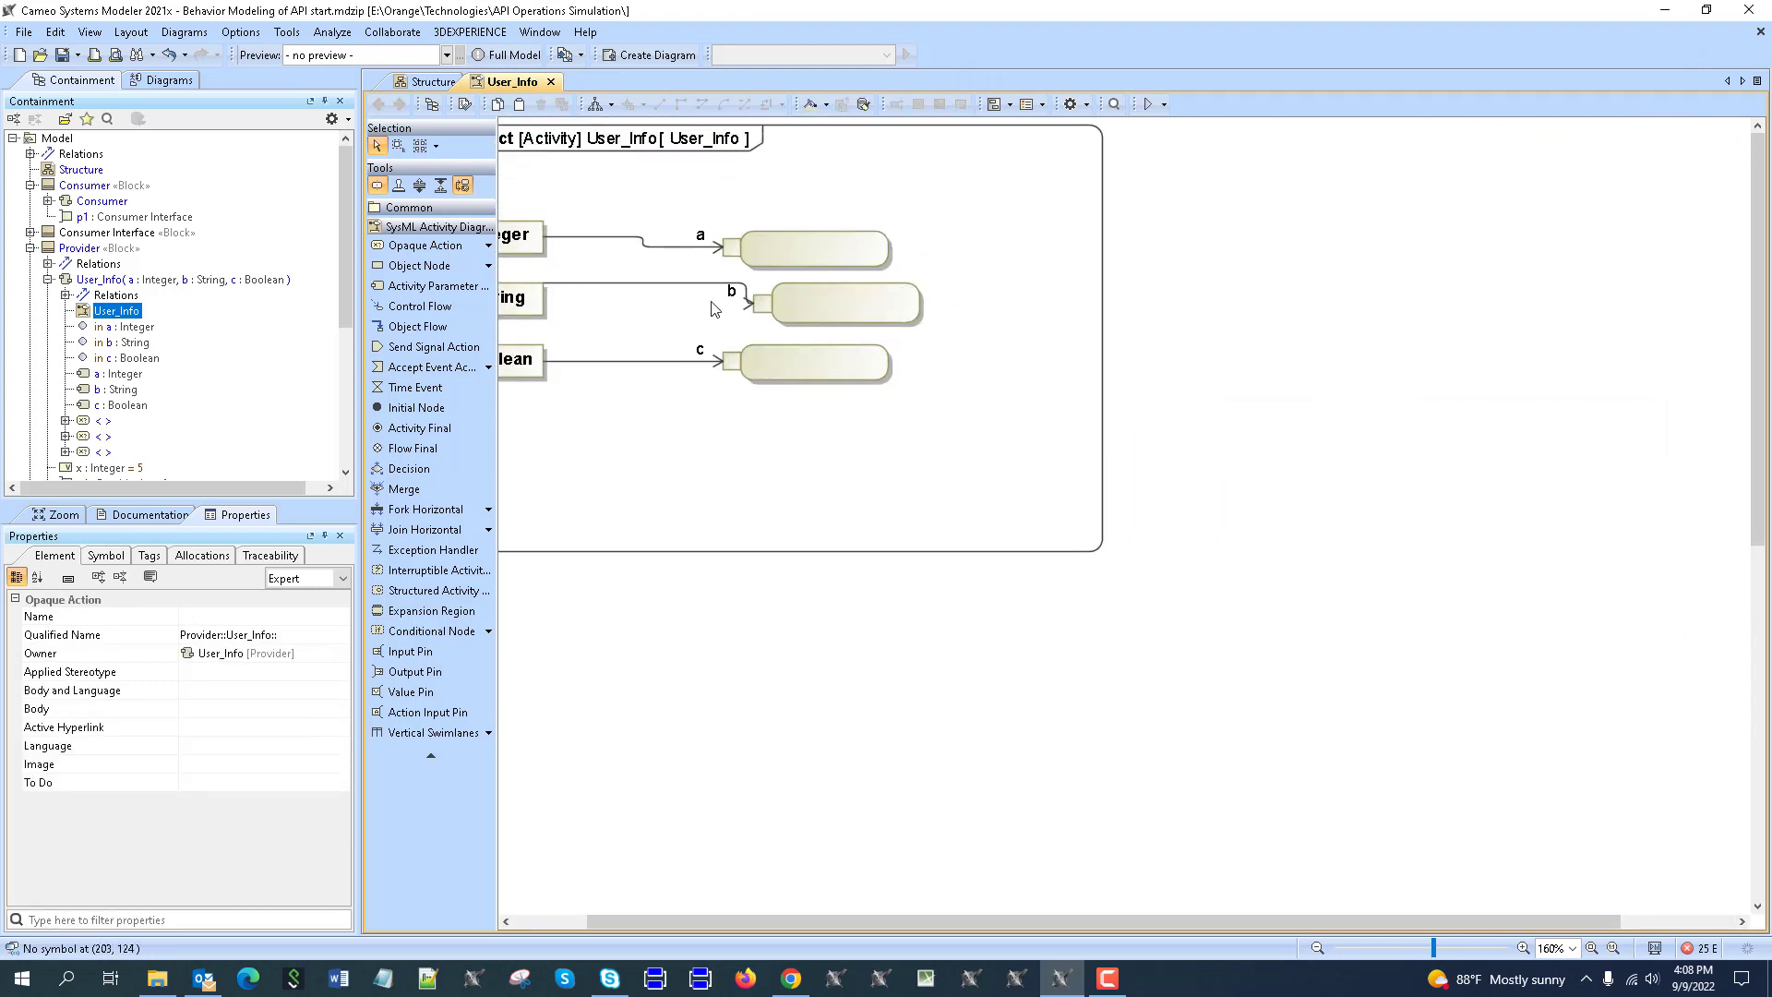
pyautogui.click(609, 284)
pyautogui.click(614, 244)
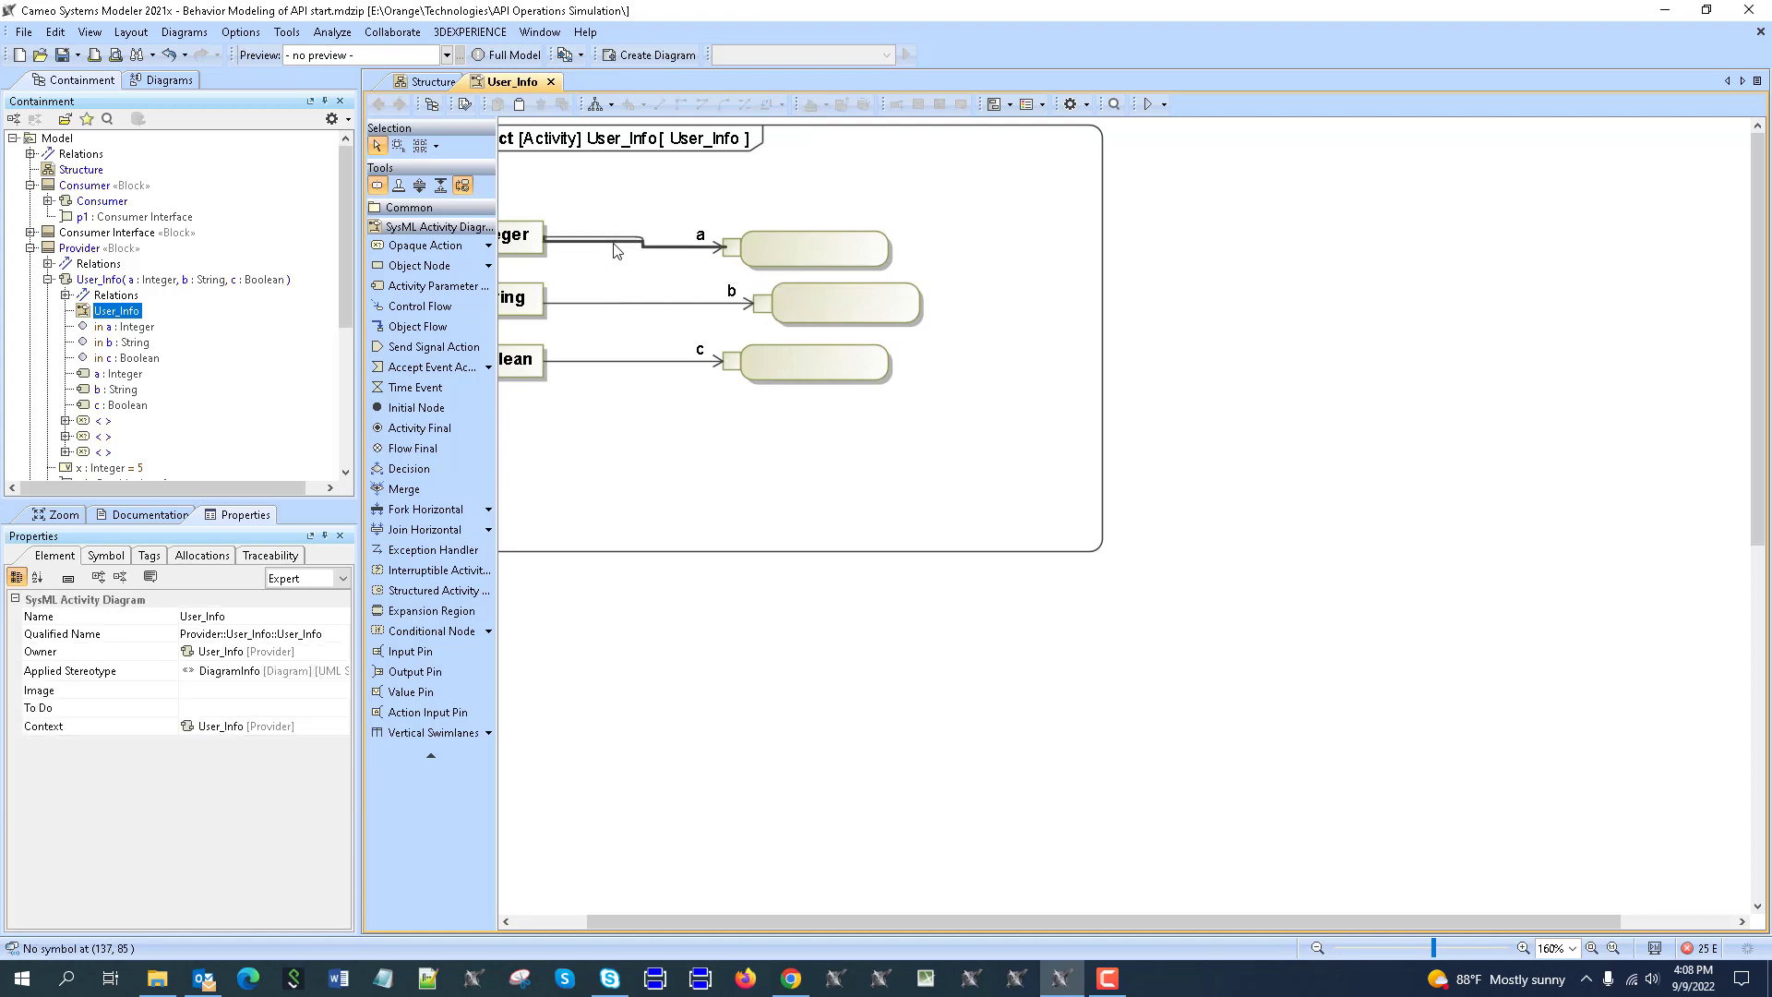
pyautogui.click(828, 252)
pyautogui.write('print()')
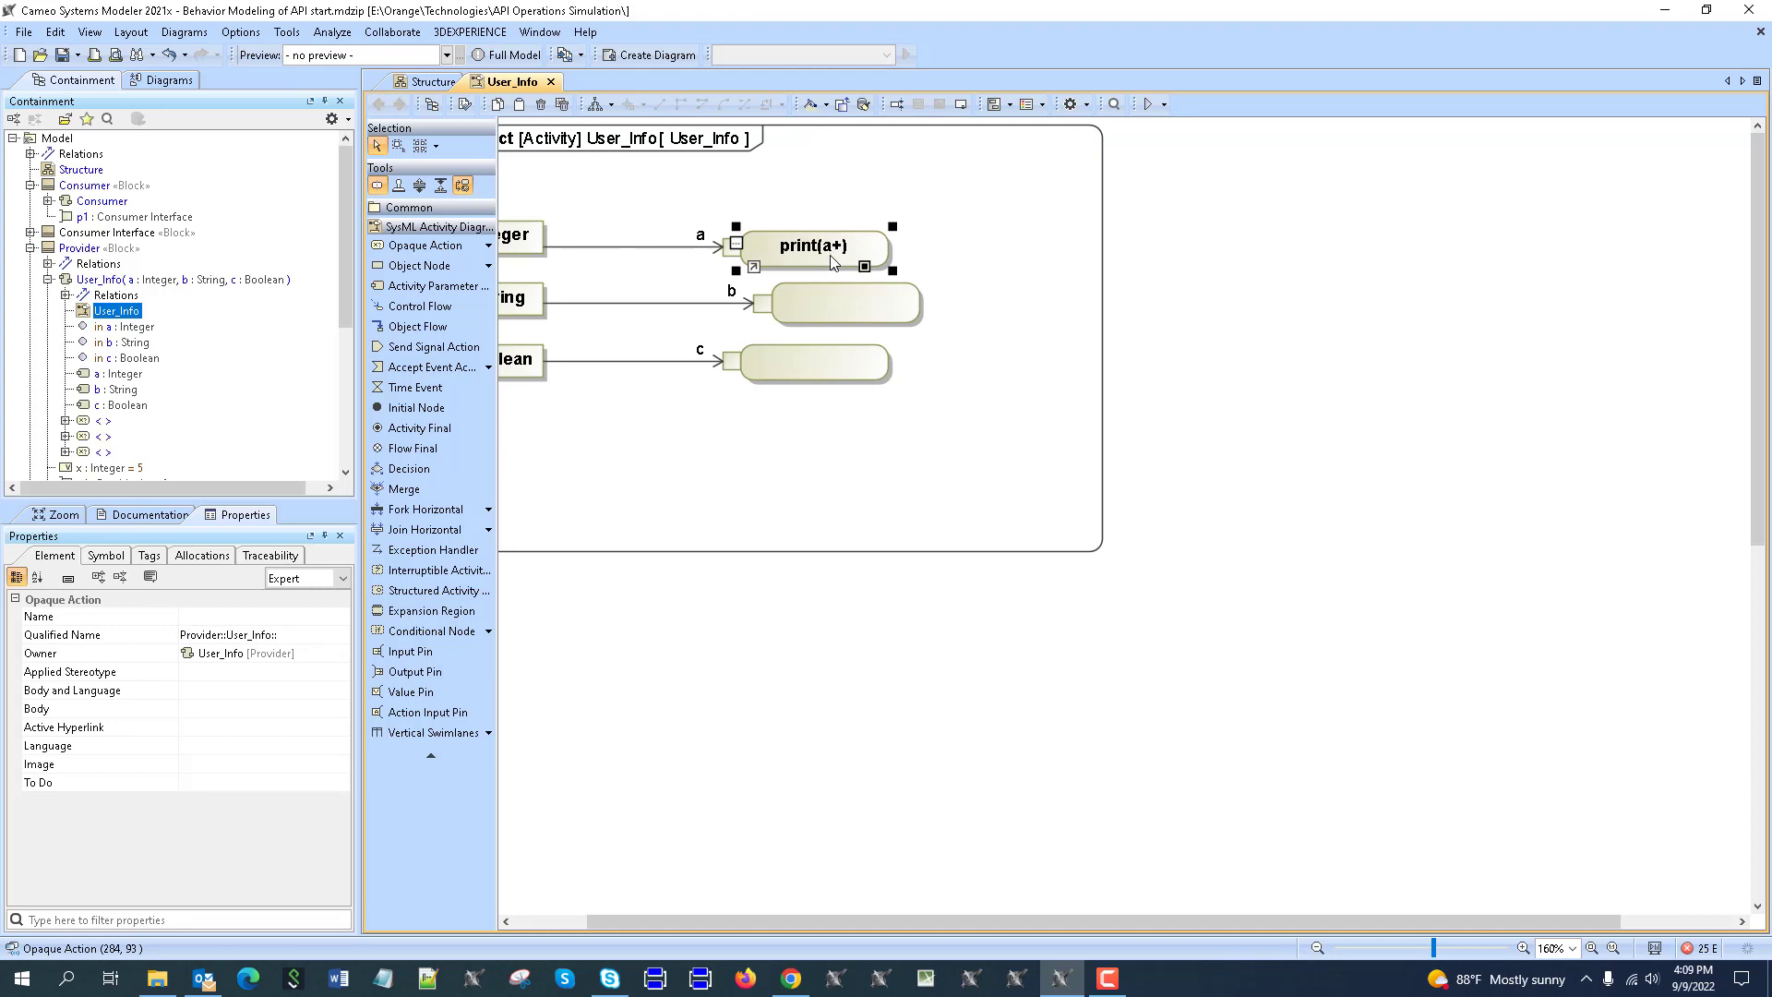
# Finish the first action as print(a+x), then name the others print(b) and print(c).
pyautogui.click(997, 234)
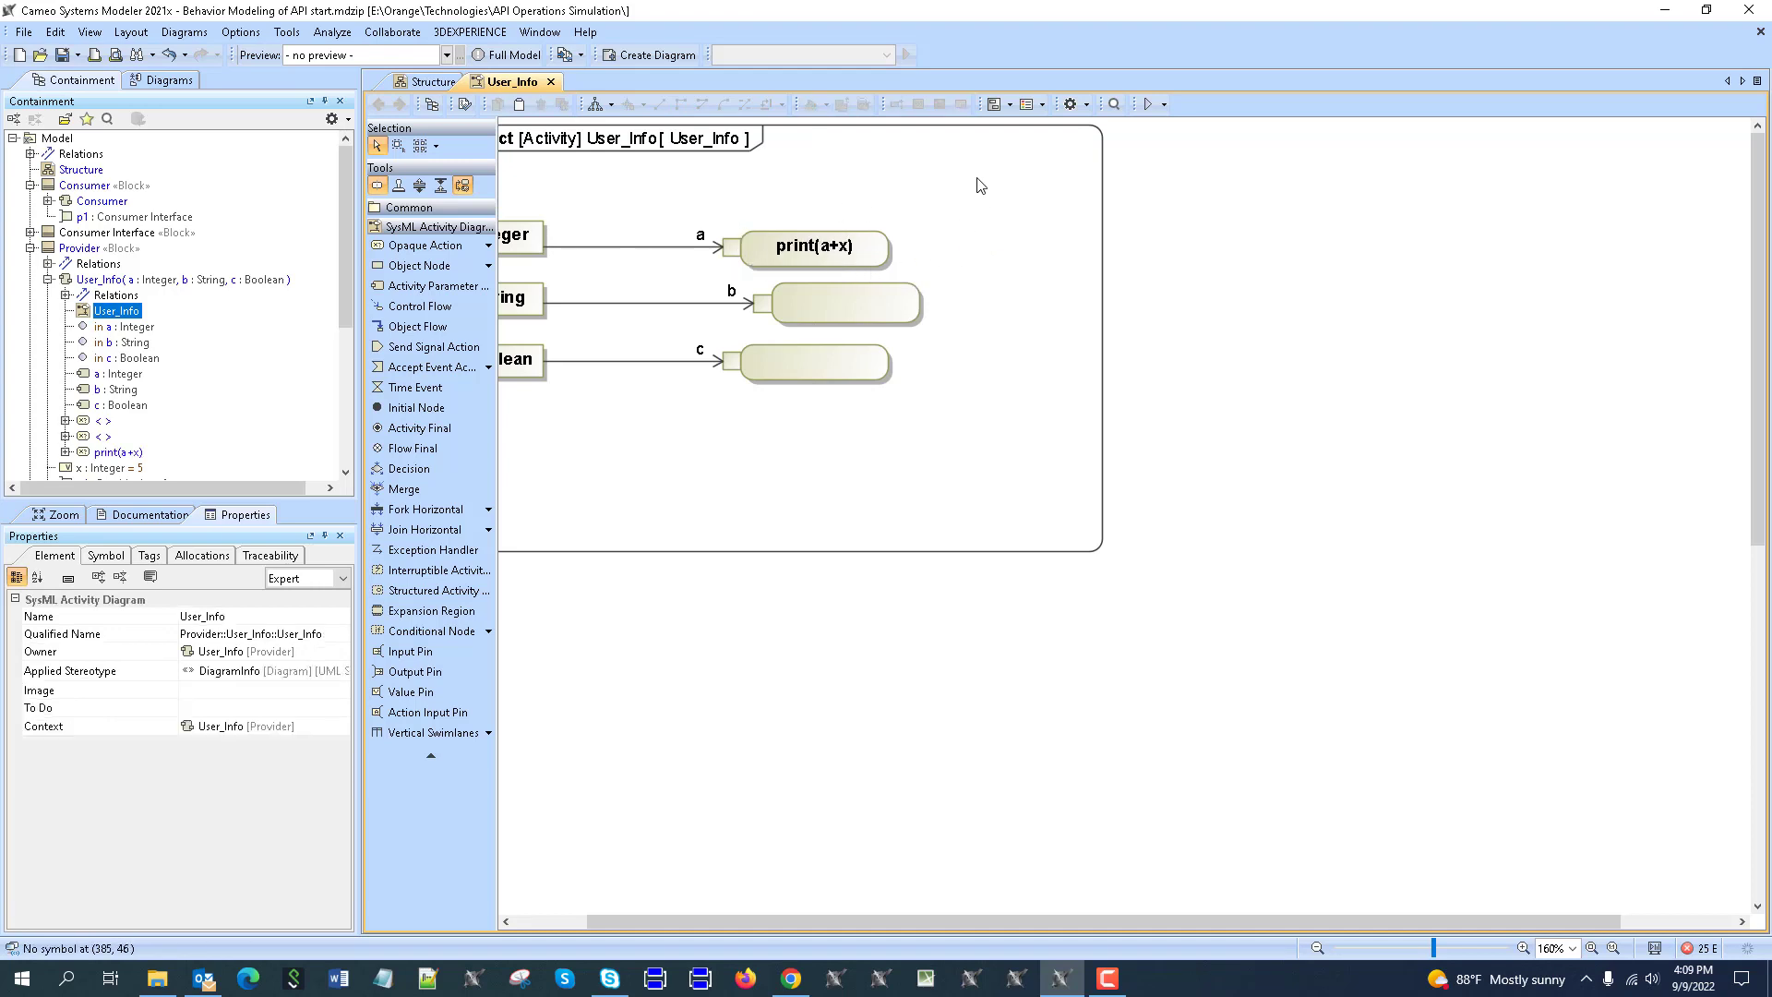
pyautogui.click(841, 320)
pyautogui.write('print(b')
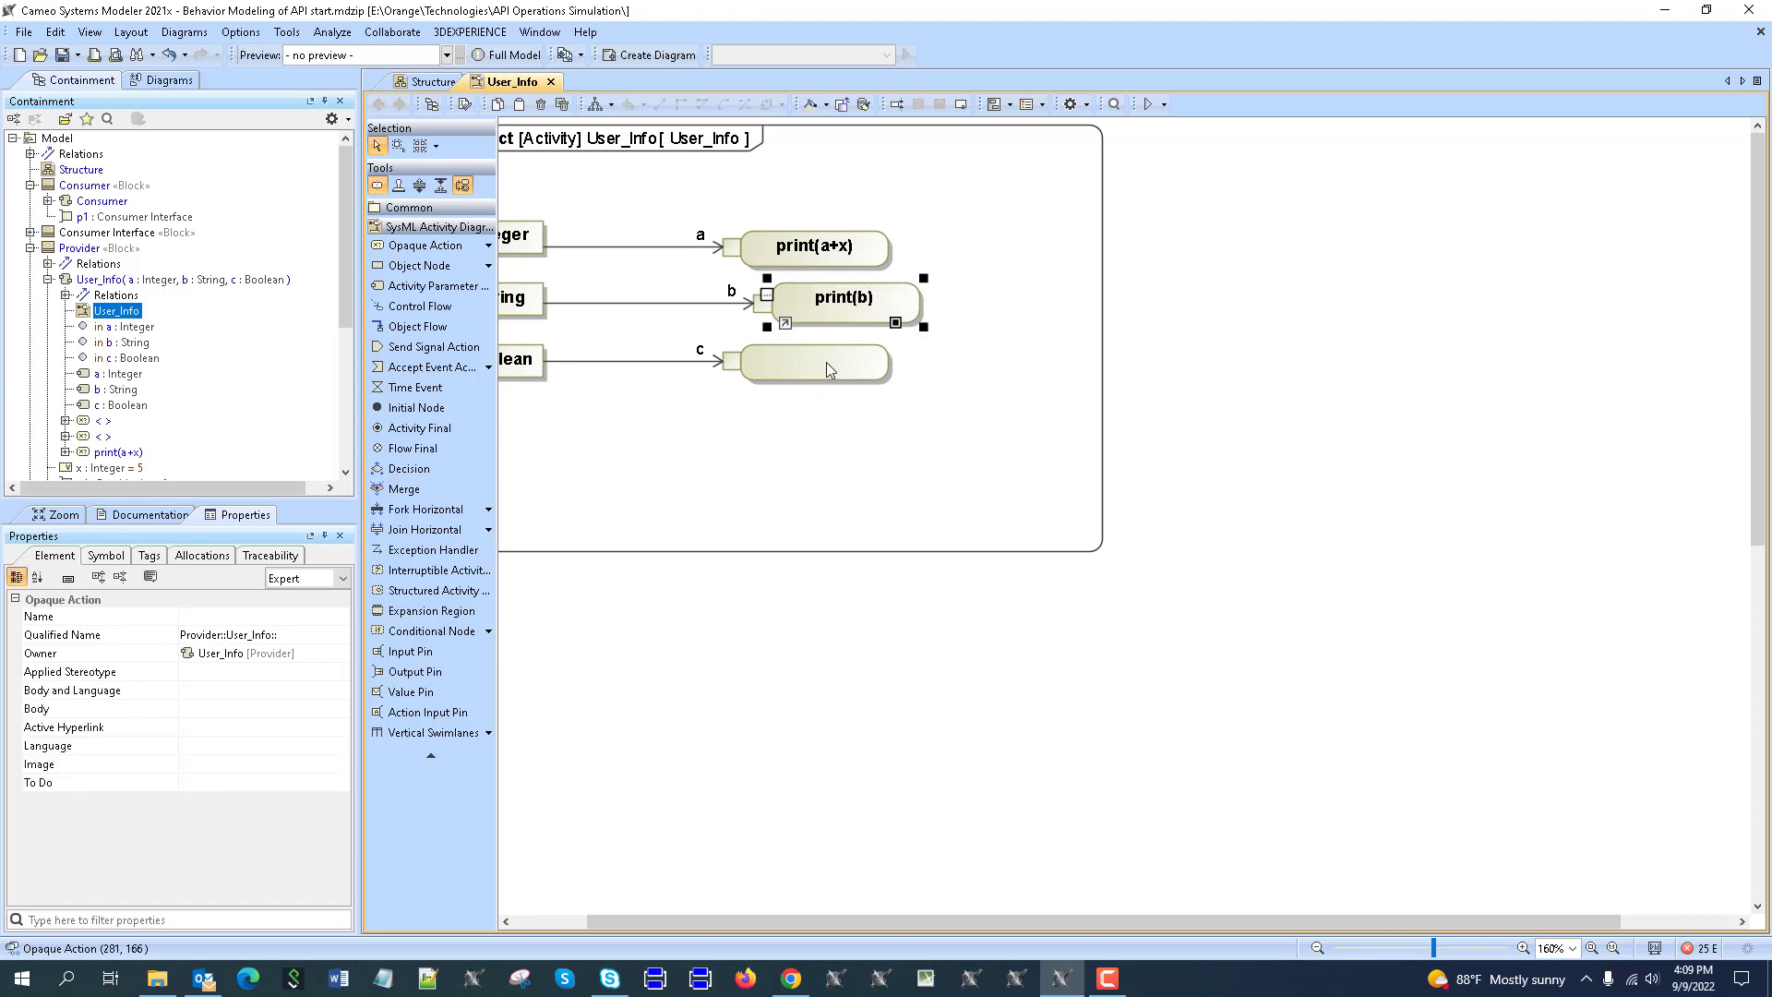
pyautogui.click(827, 364)
pyautogui.write('print(c')
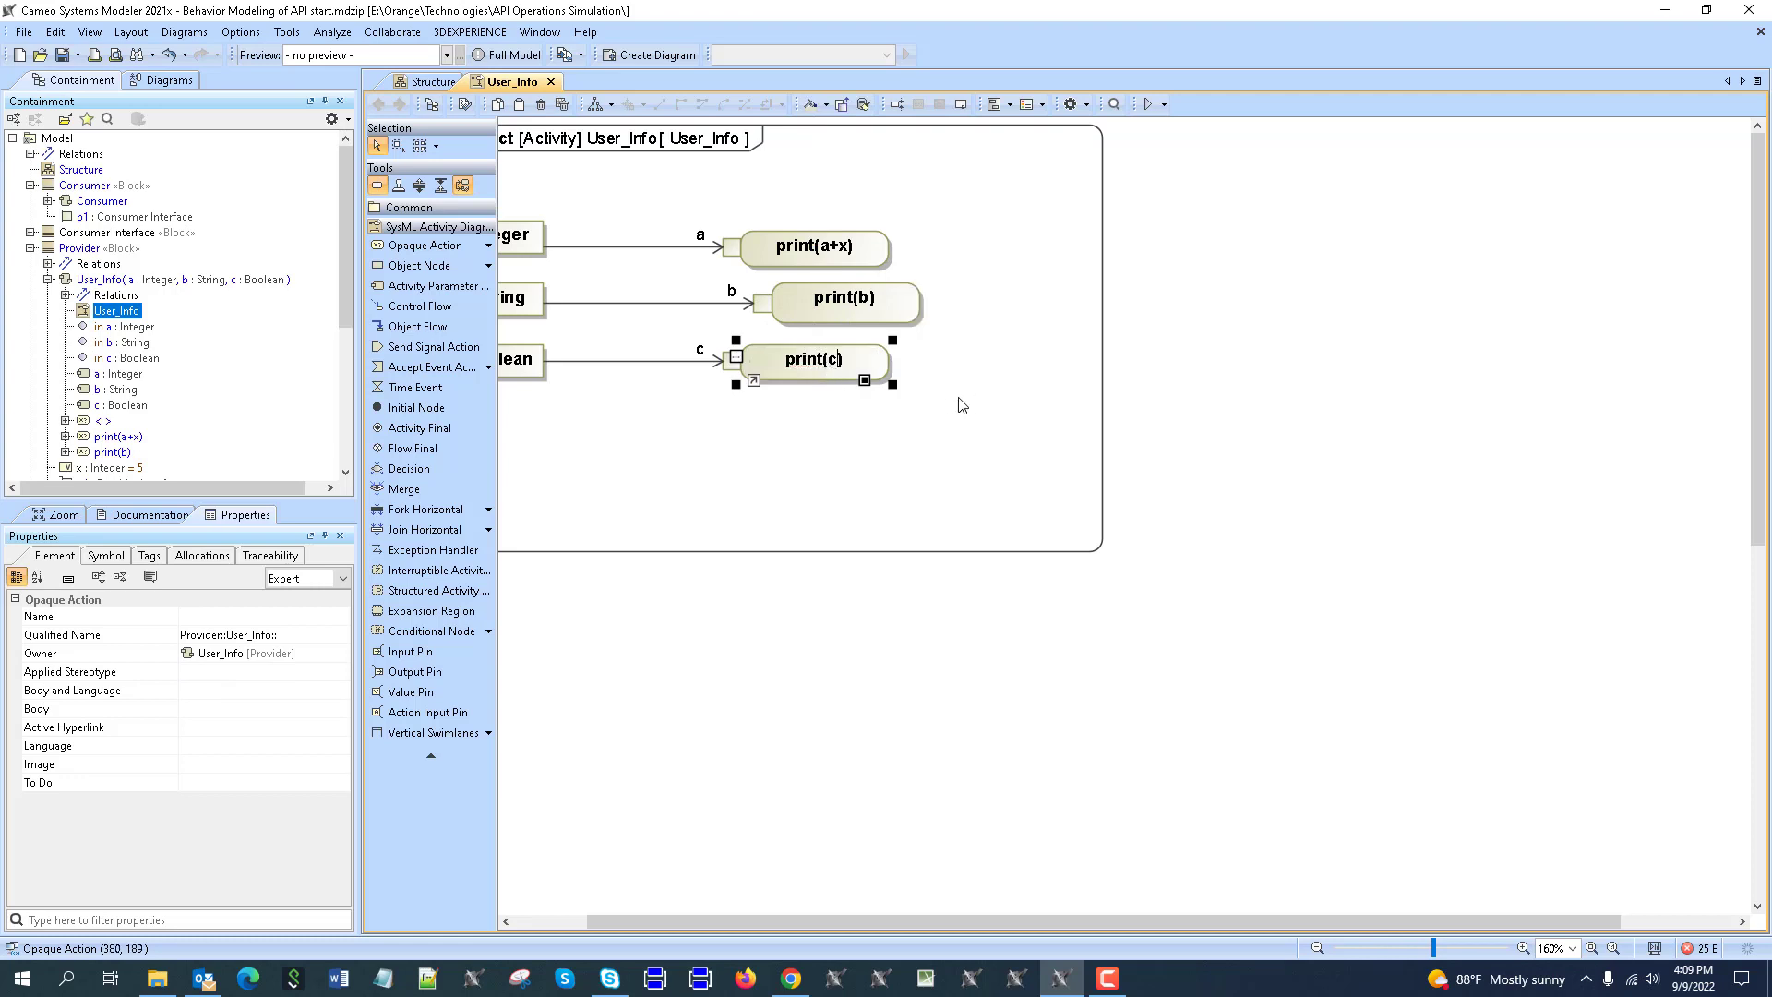
pyautogui.click(904, 418)
pyautogui.click(872, 255)
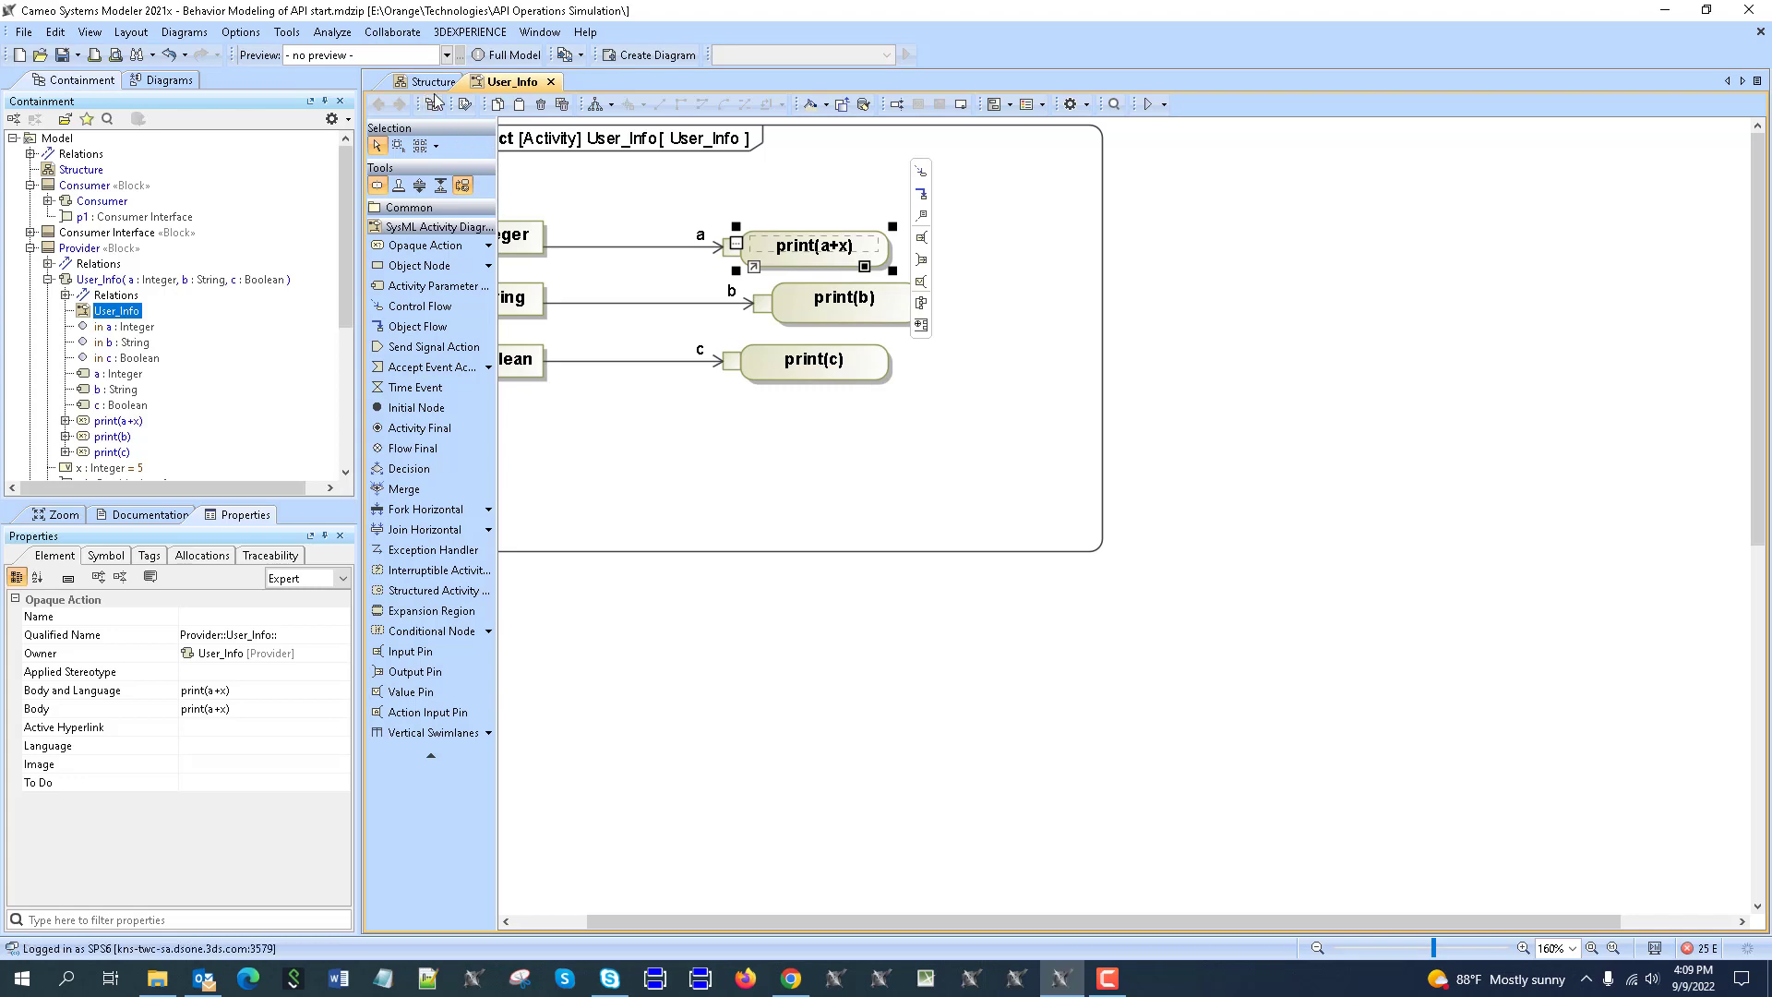
# Start a simulation of the System block from the Structure diagram.
pyautogui.click(433, 83)
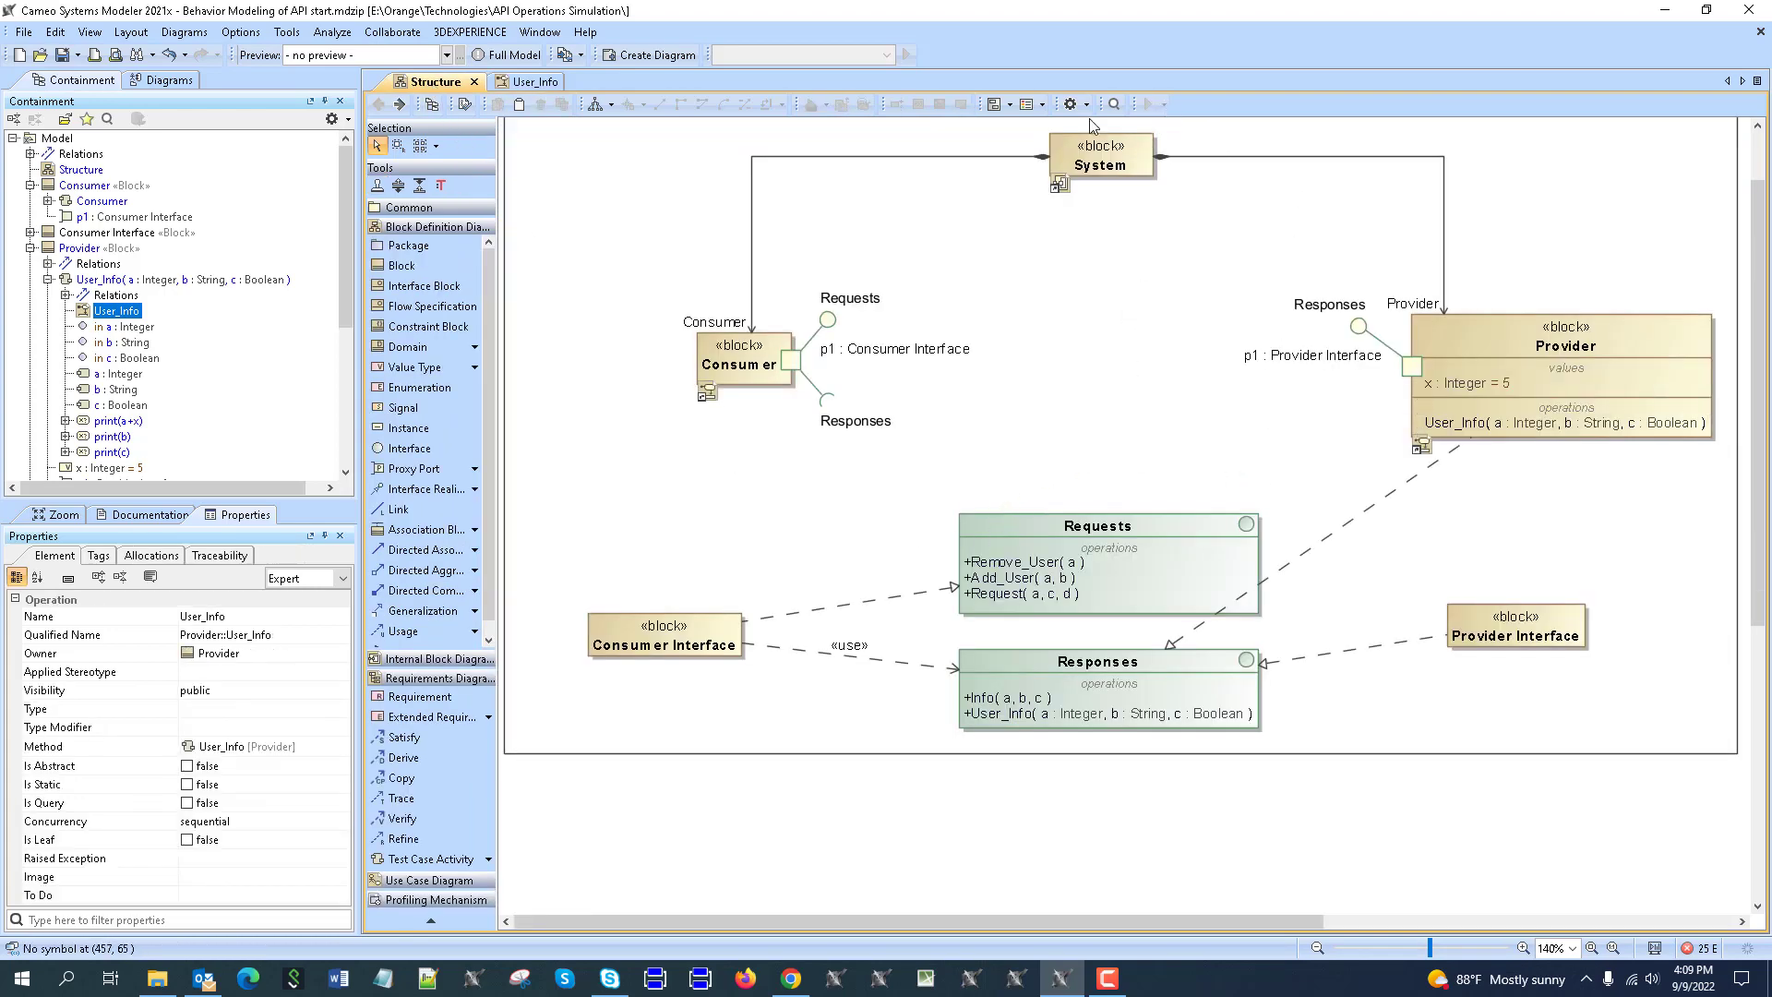
pyautogui.click(1108, 152)
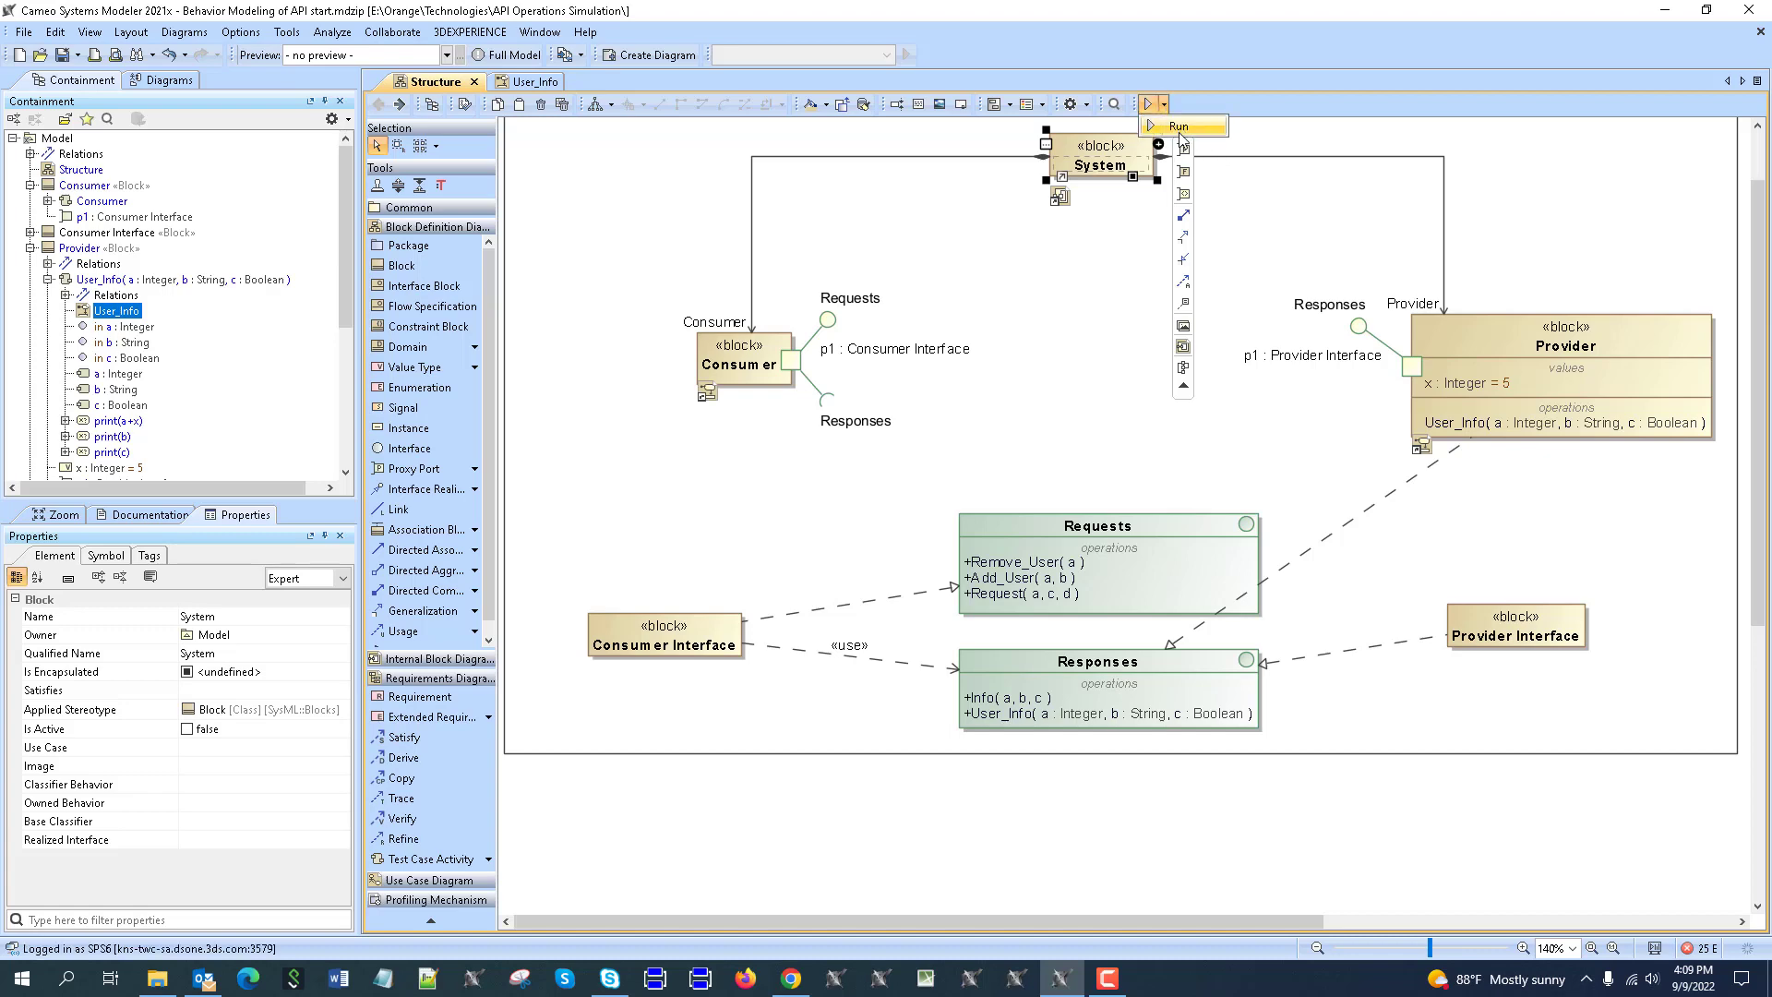
pyautogui.click(1147, 104)
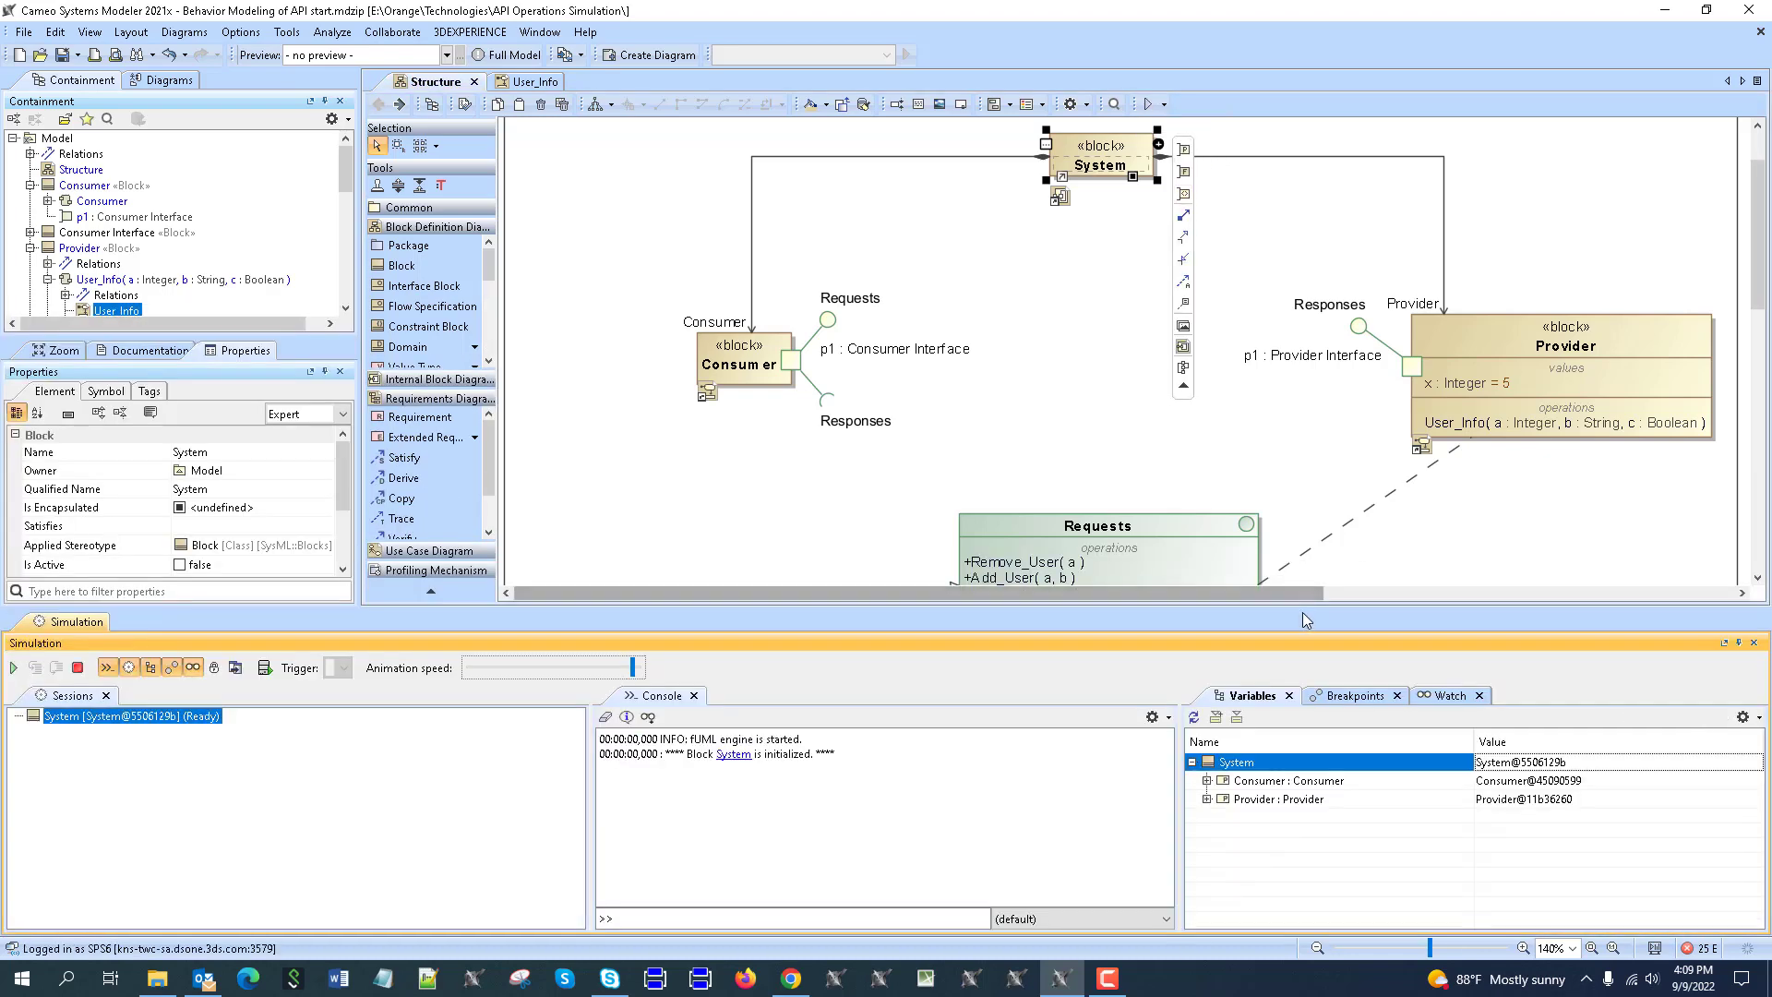
# Enlarge the simulation pane, expand the Provider and Consumer variables, then terminate the session.
pyautogui.moveTo(1302, 608); pyautogui.dragTo(1292, 535)
pyautogui.scroll(-3, 1218, 298)
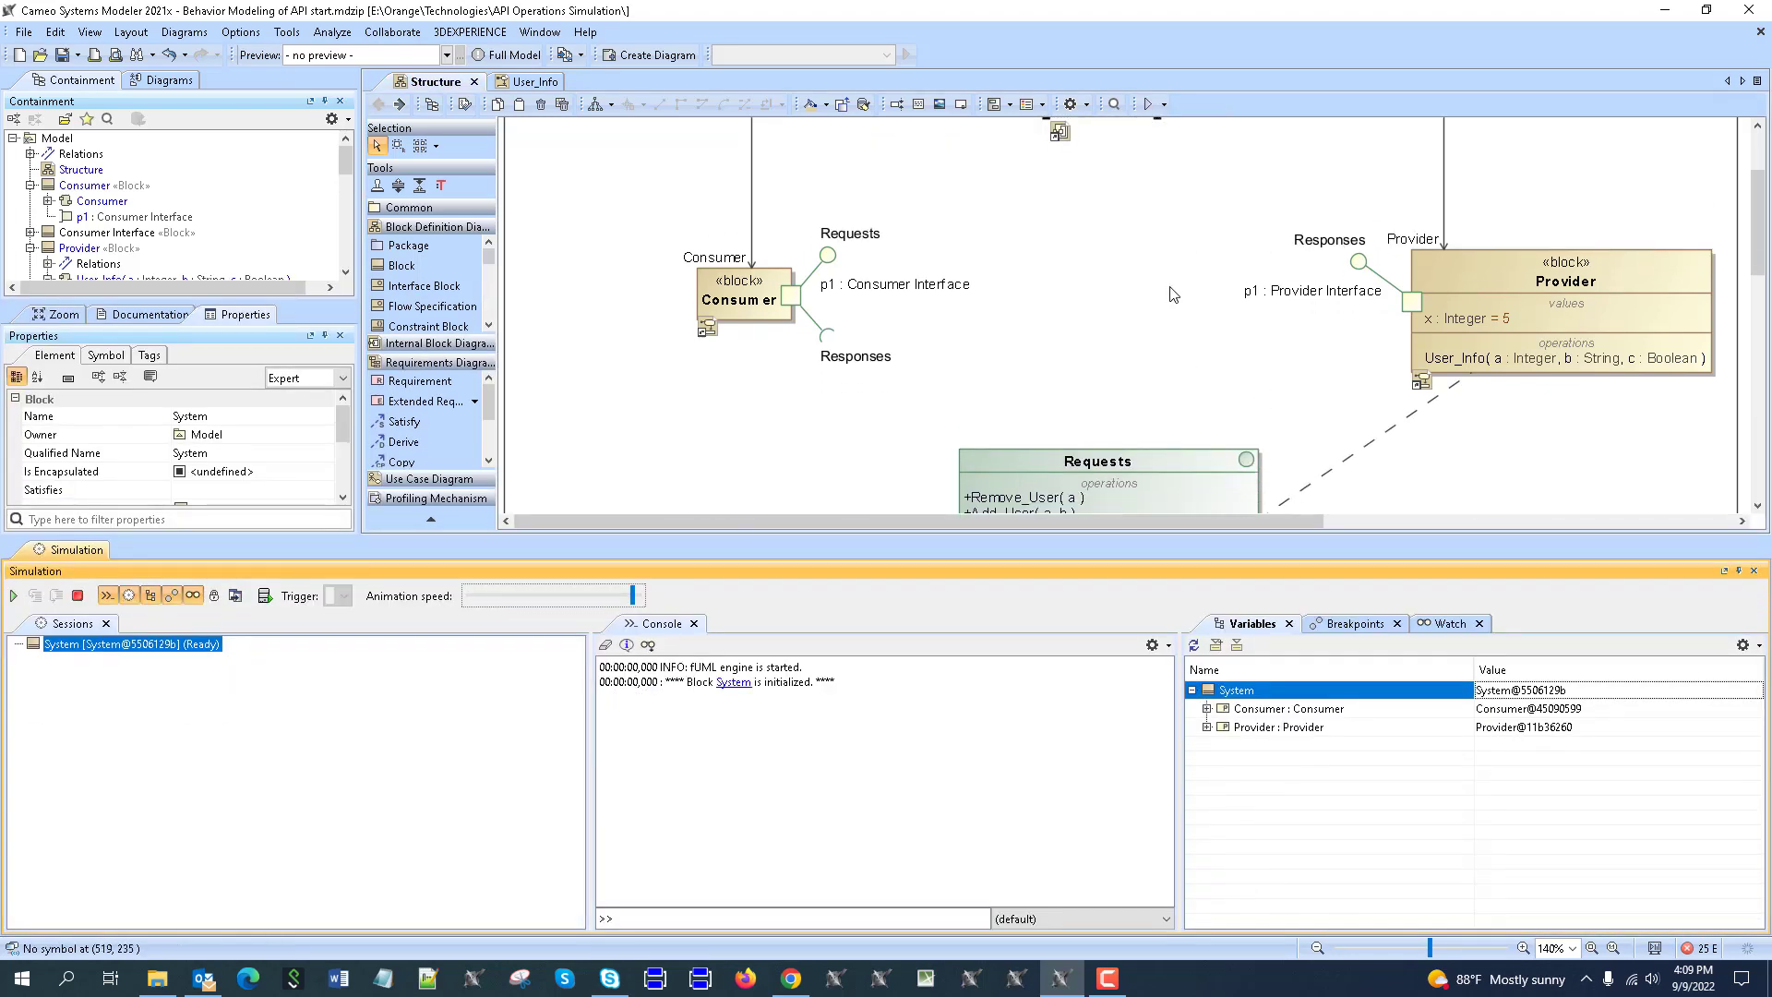
pyautogui.click(1206, 727)
pyautogui.click(1206, 707)
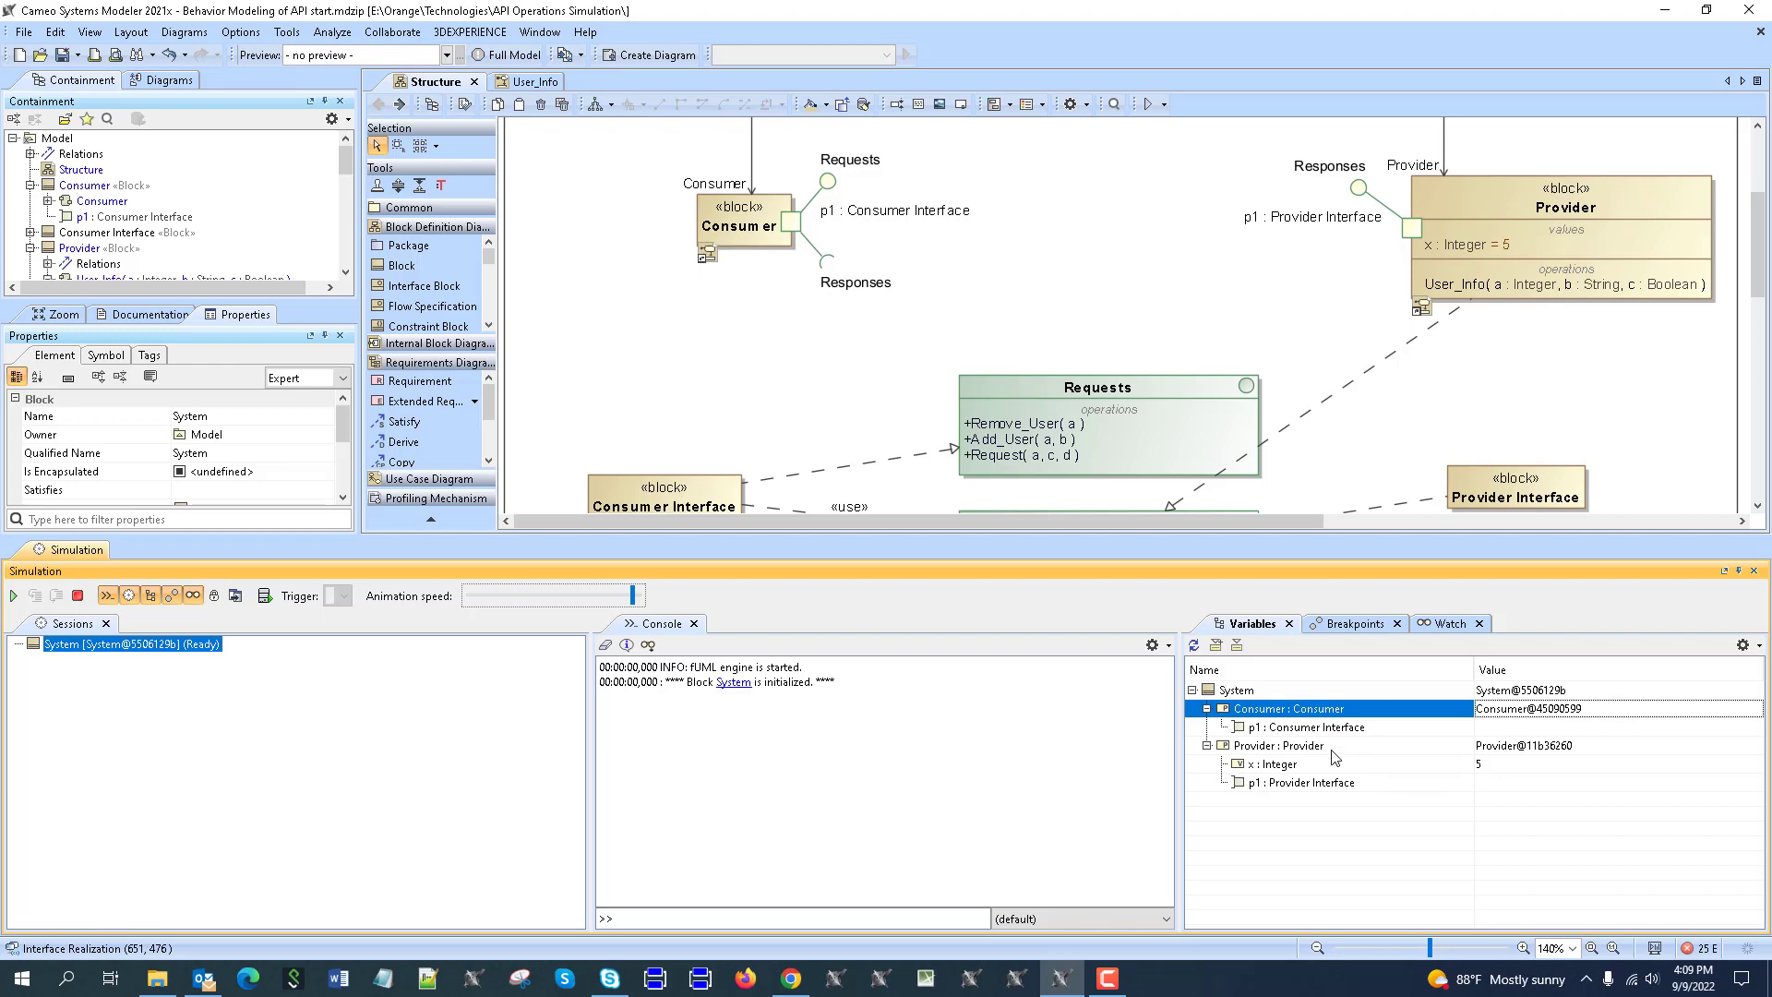
pyautogui.click(78, 596)
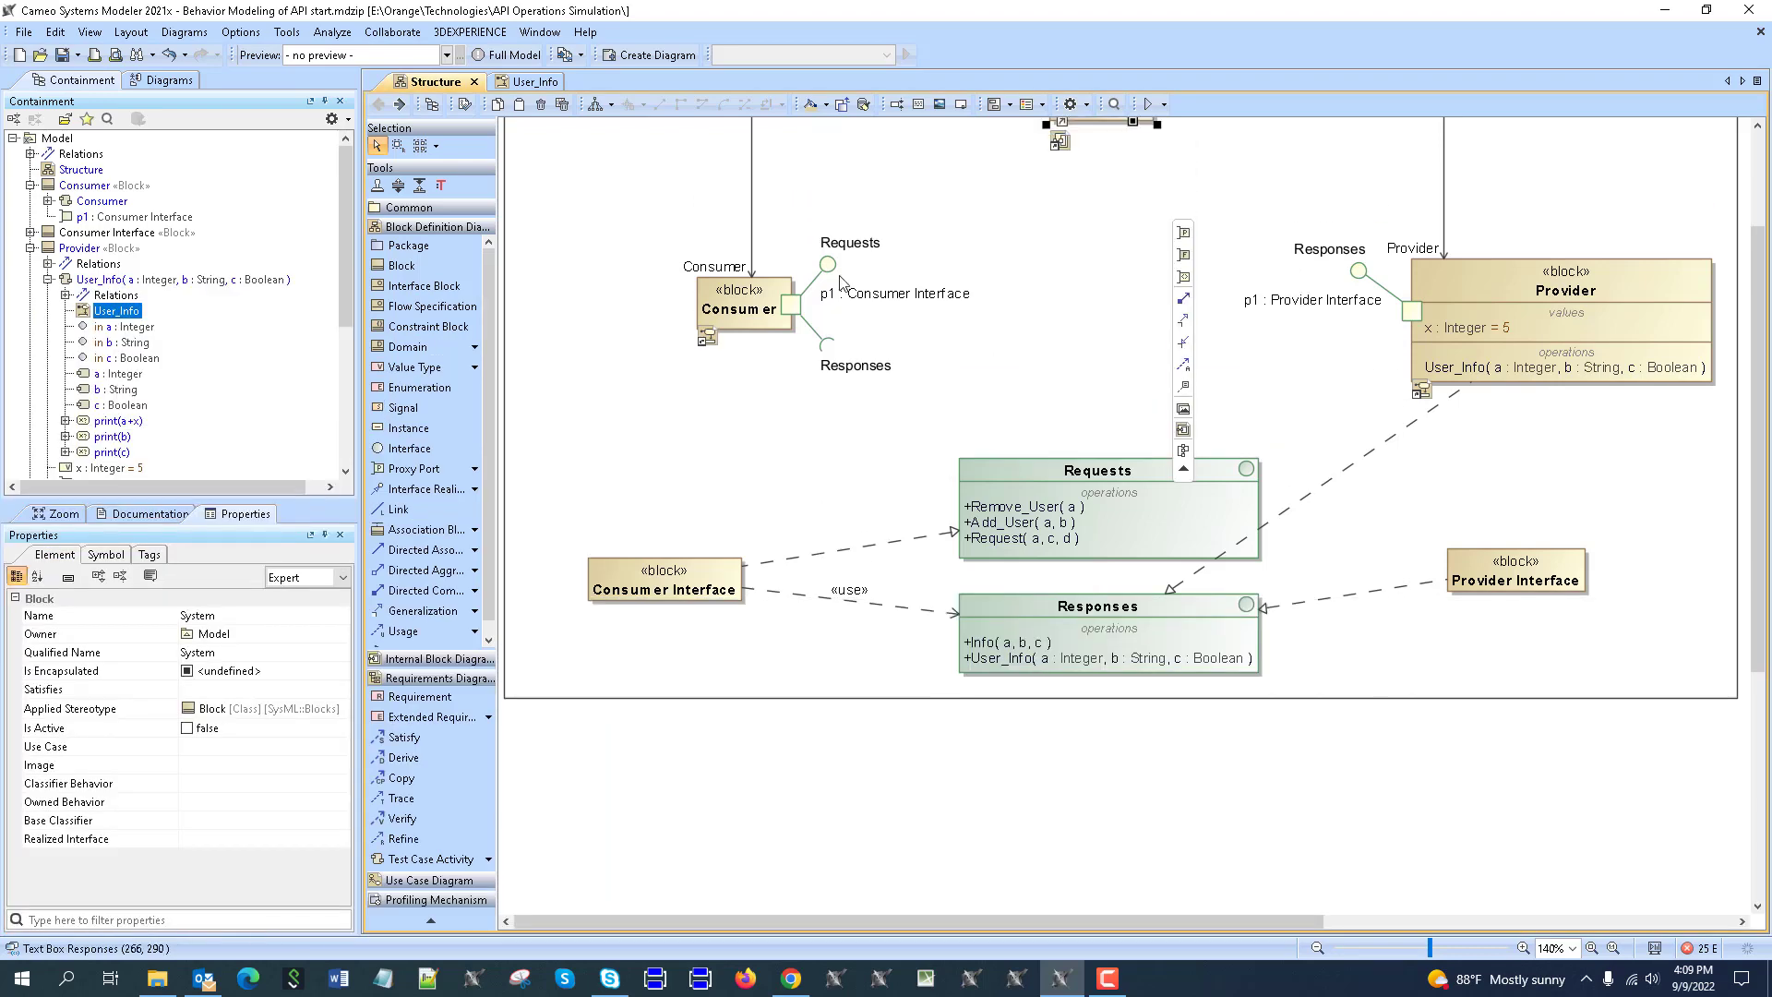
# Try placing the User_Info activity diagram on the Structure diagram, then undo it.
pyautogui.scroll(2, 839, 284)
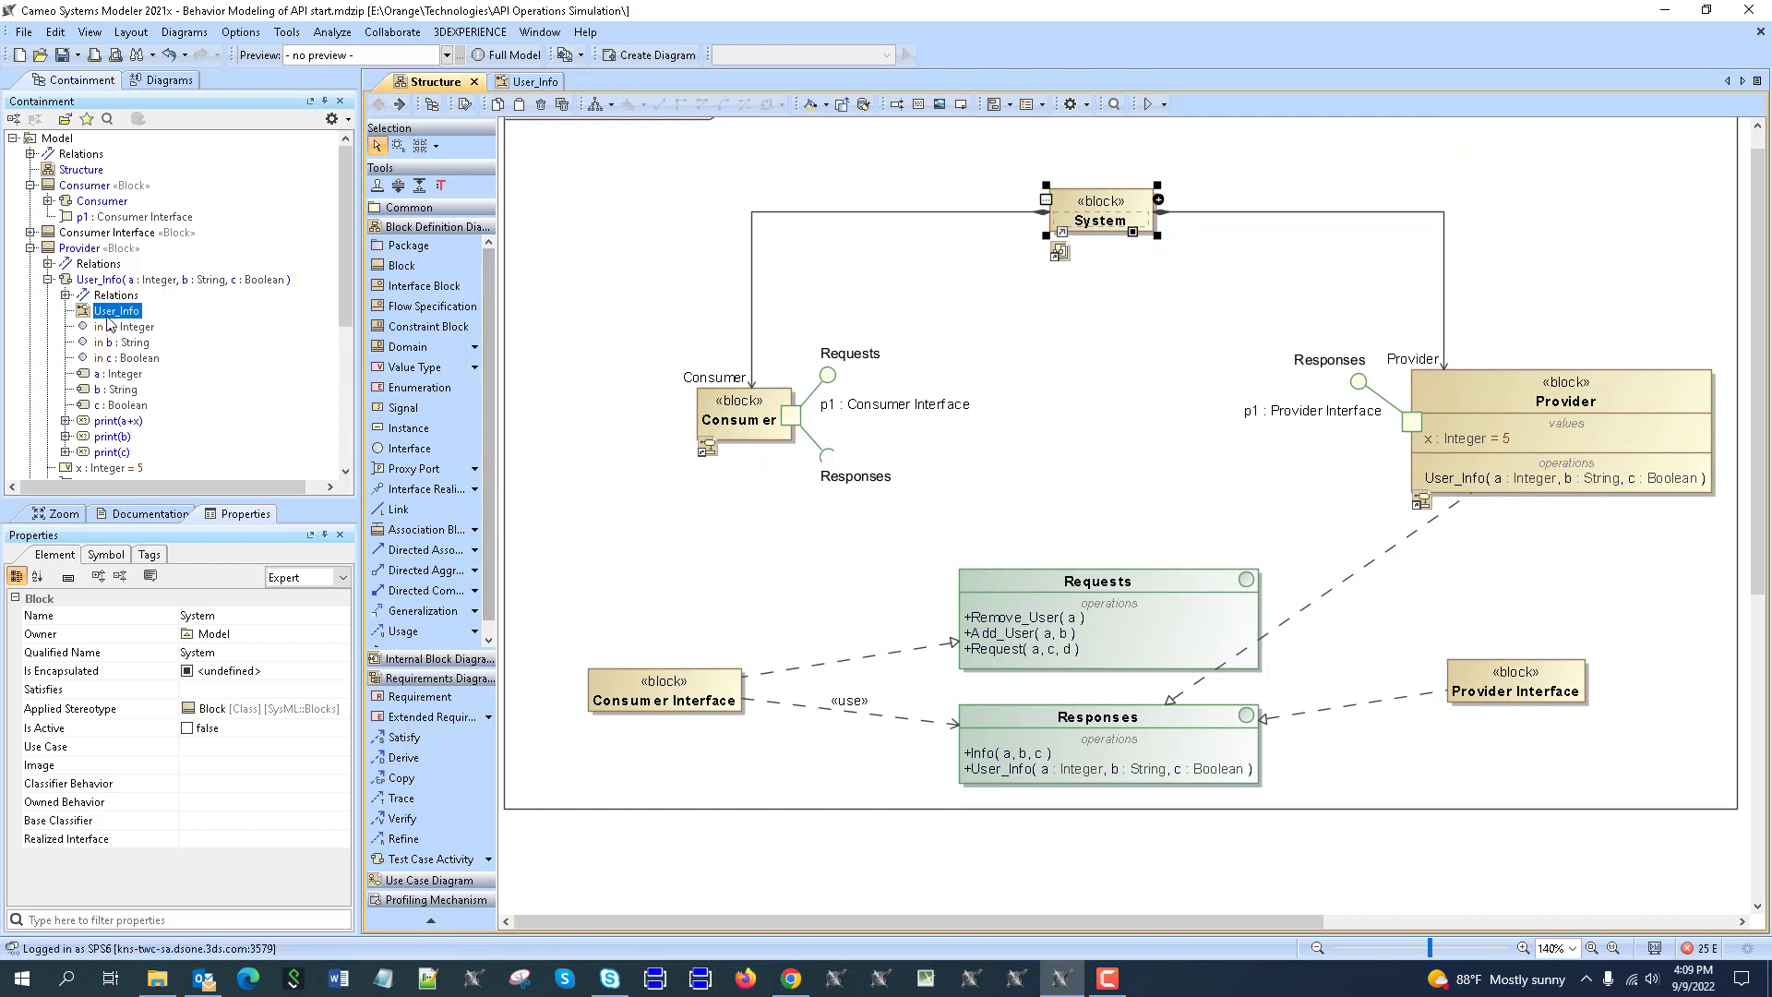
pyautogui.moveTo(109, 323); pyautogui.dragTo(600, 513)
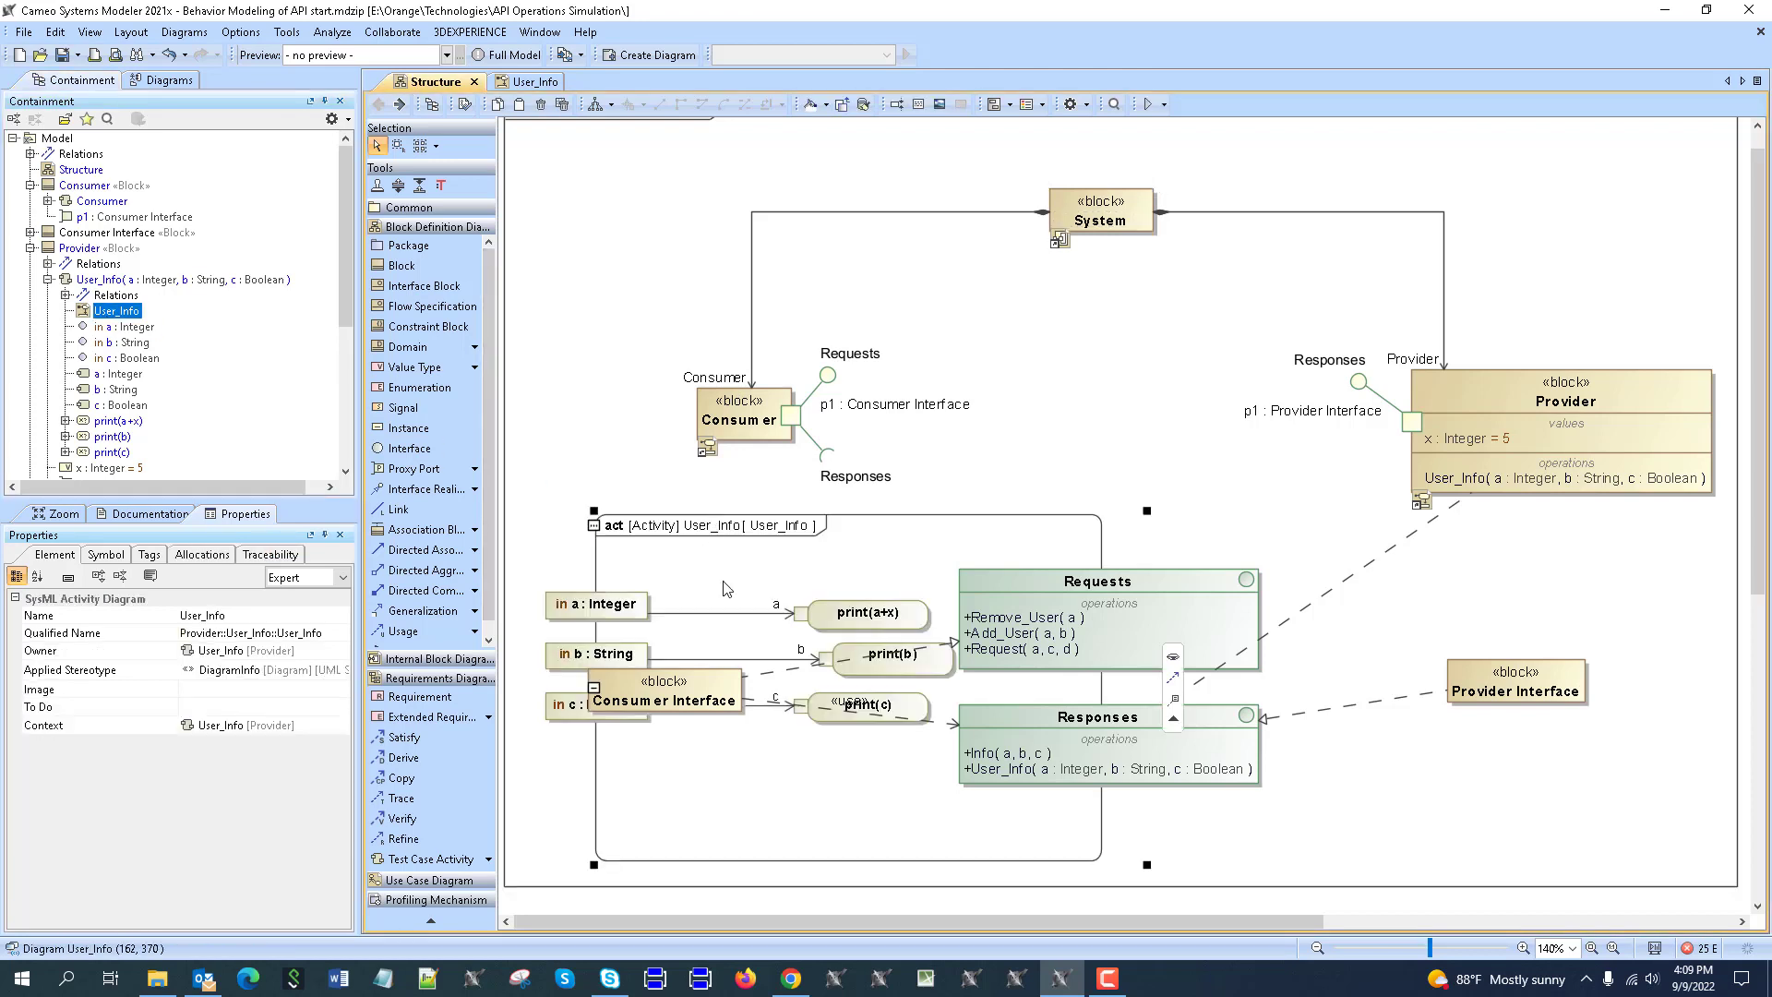
pyautogui.moveTo(761, 549); pyautogui.dragTo(1537, 590)
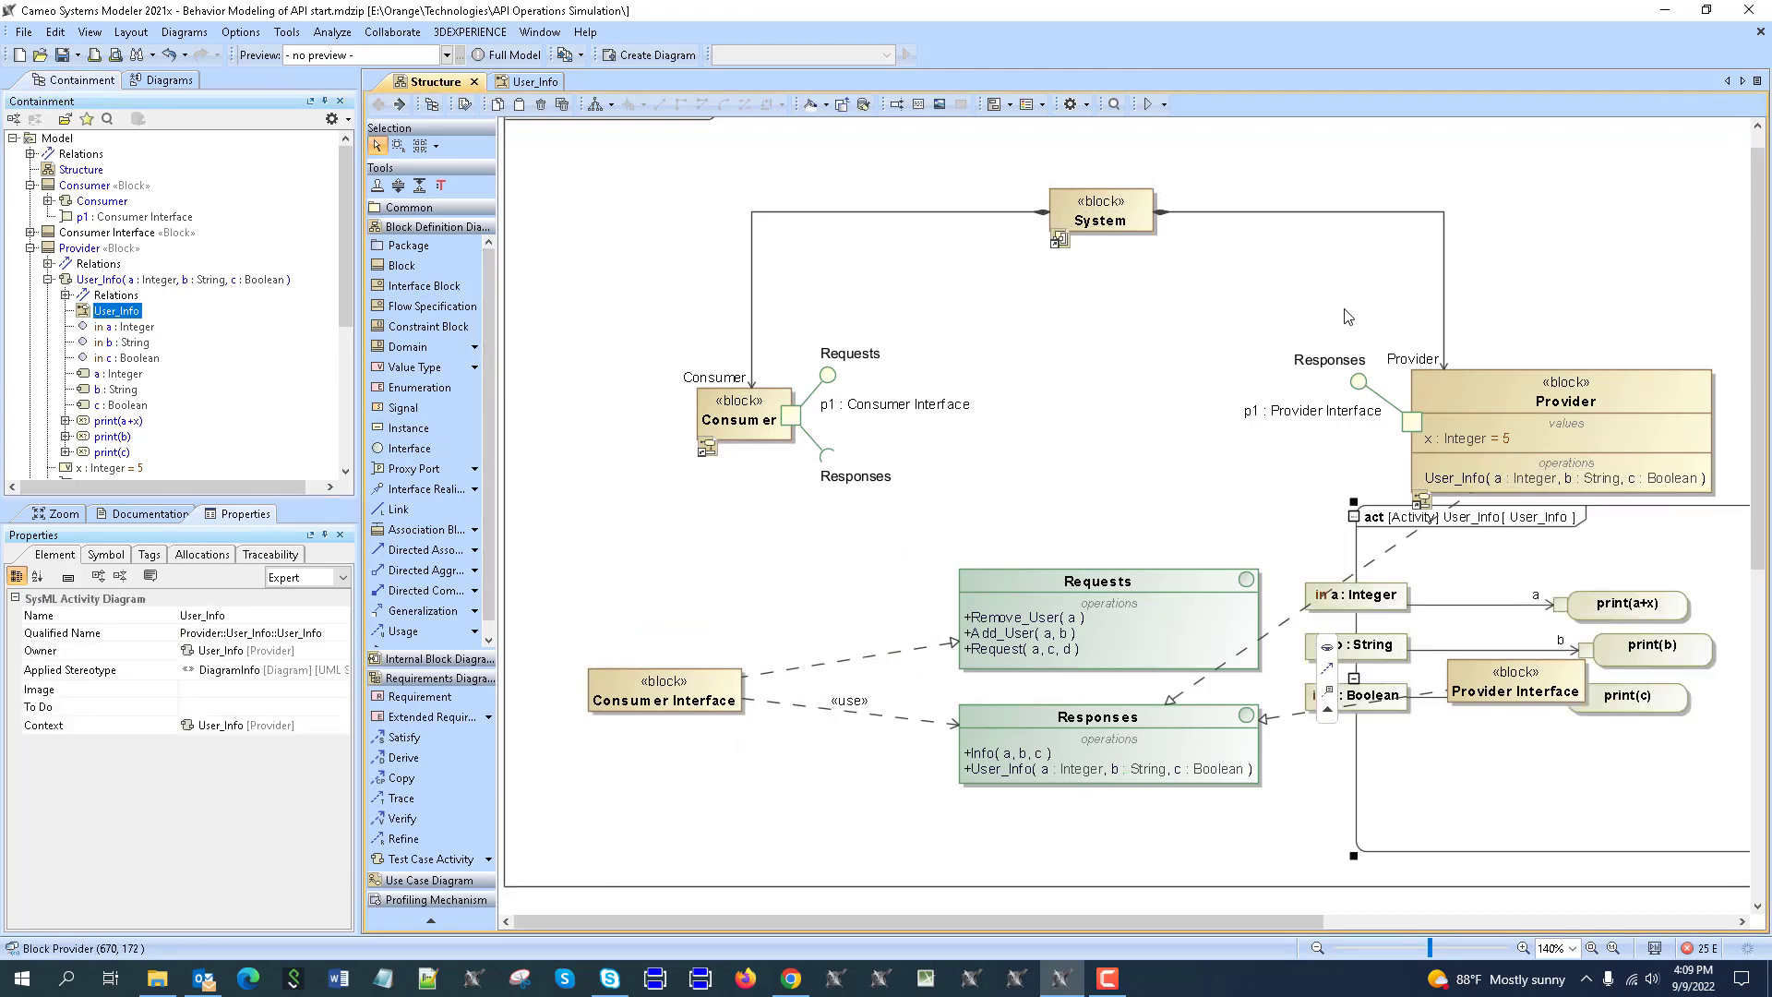
pyautogui.scroll(-1, 1147, 366)
pyautogui.scroll(-4, 1149, 367)
pyautogui.scroll(4, 1166, 367)
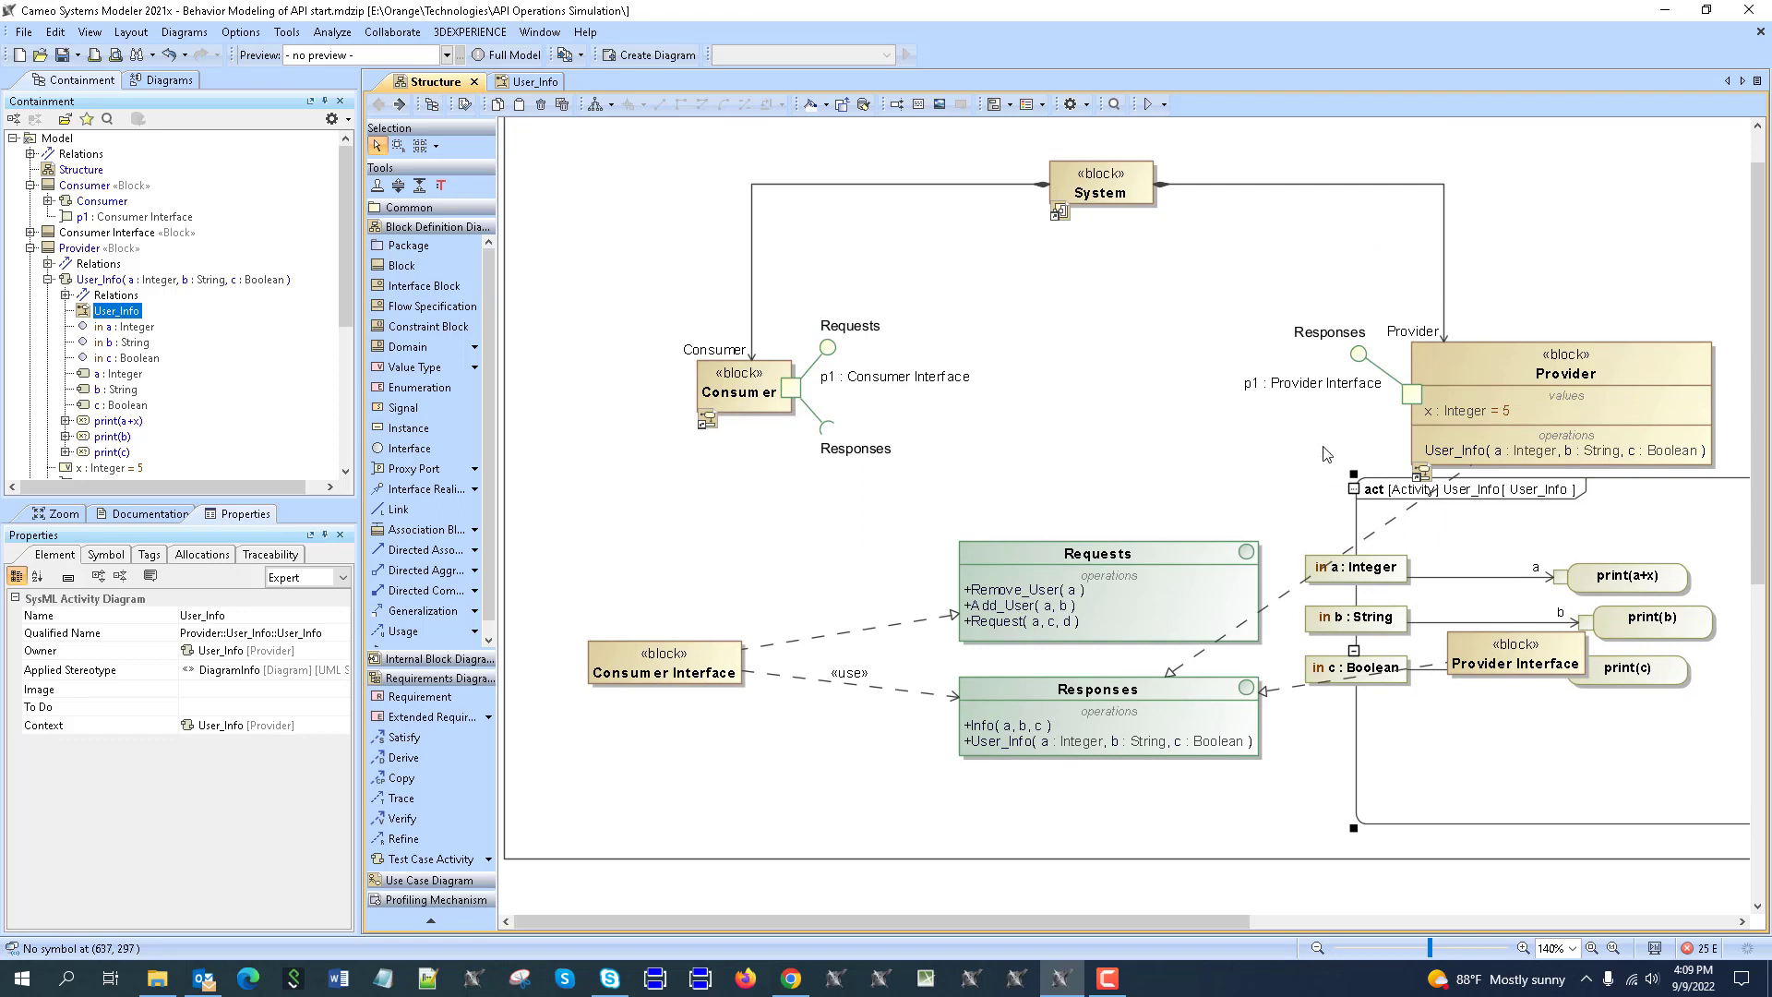
pyautogui.hotkey('ctrl', 'z')
pyautogui.hotkey('ctrl', 'z')
pyautogui.hotkey('ctrl', 'z')
# Open System's internal block diagram and place the User_Info activity diagram on its right side.
pyautogui.click(1122, 167)
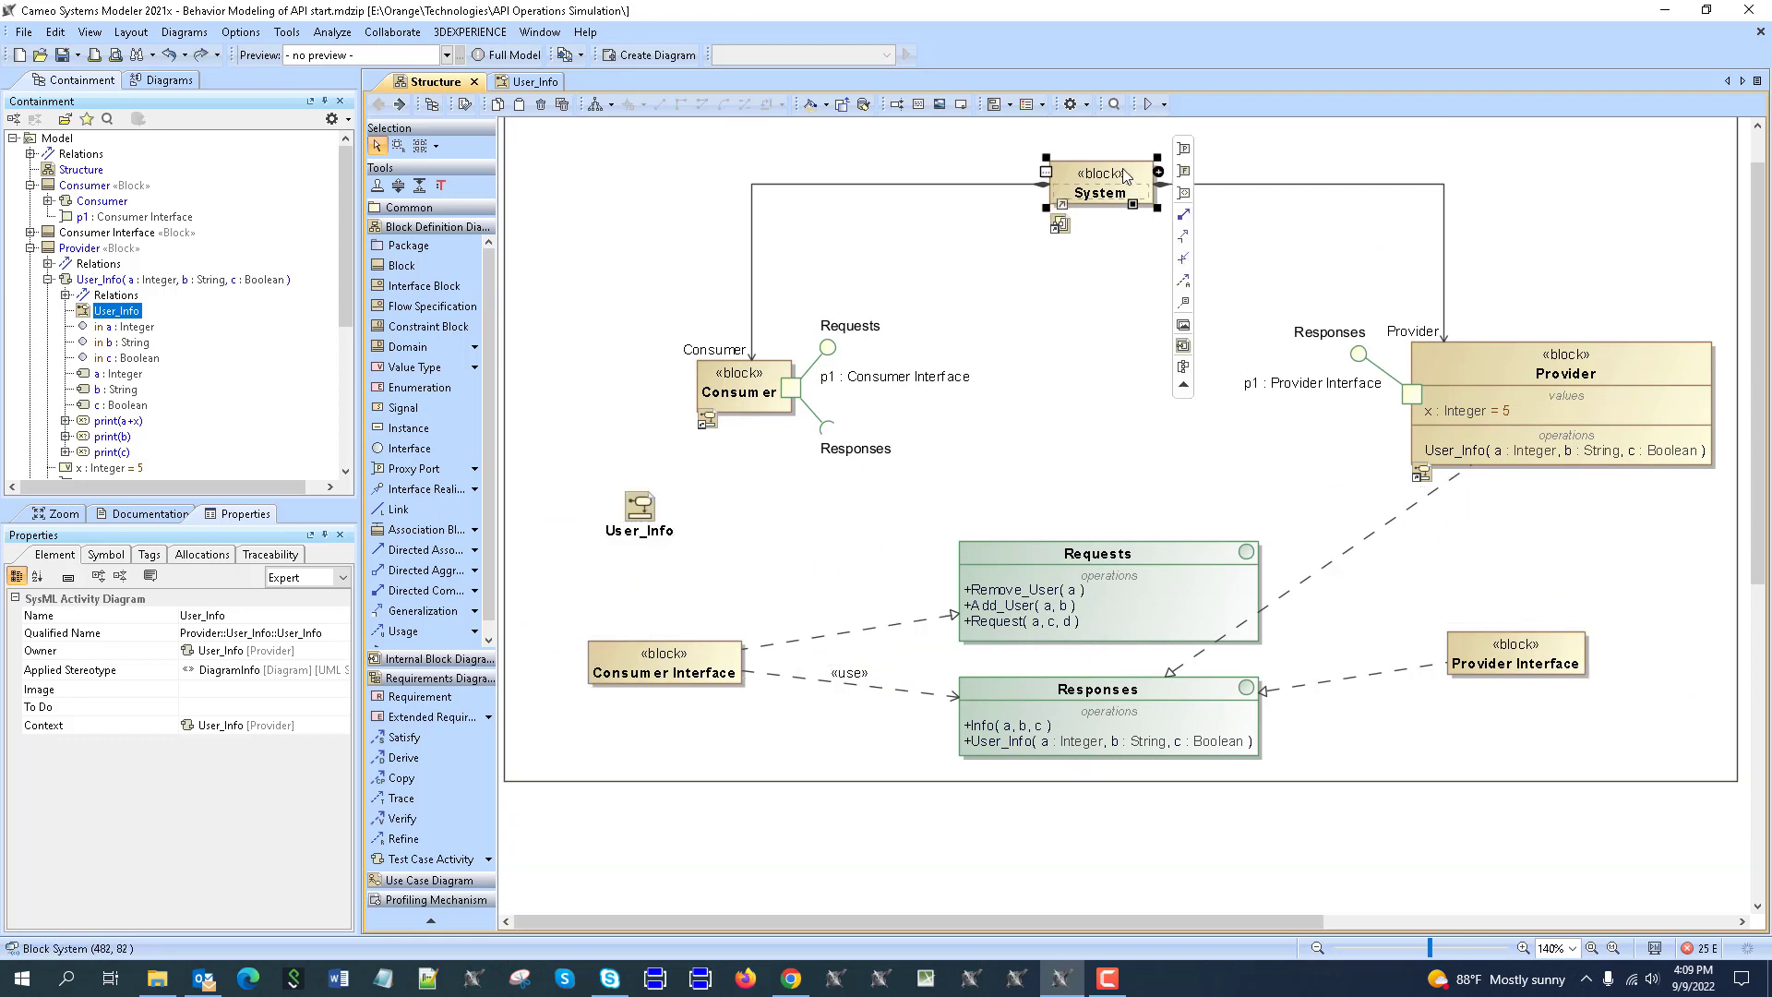
pyautogui.doubleClick(1122, 170)
pyautogui.moveTo(118, 319); pyautogui.dragTo(1015, 405)
pyautogui.moveTo(1136, 430); pyautogui.dragTo(1139, 409)
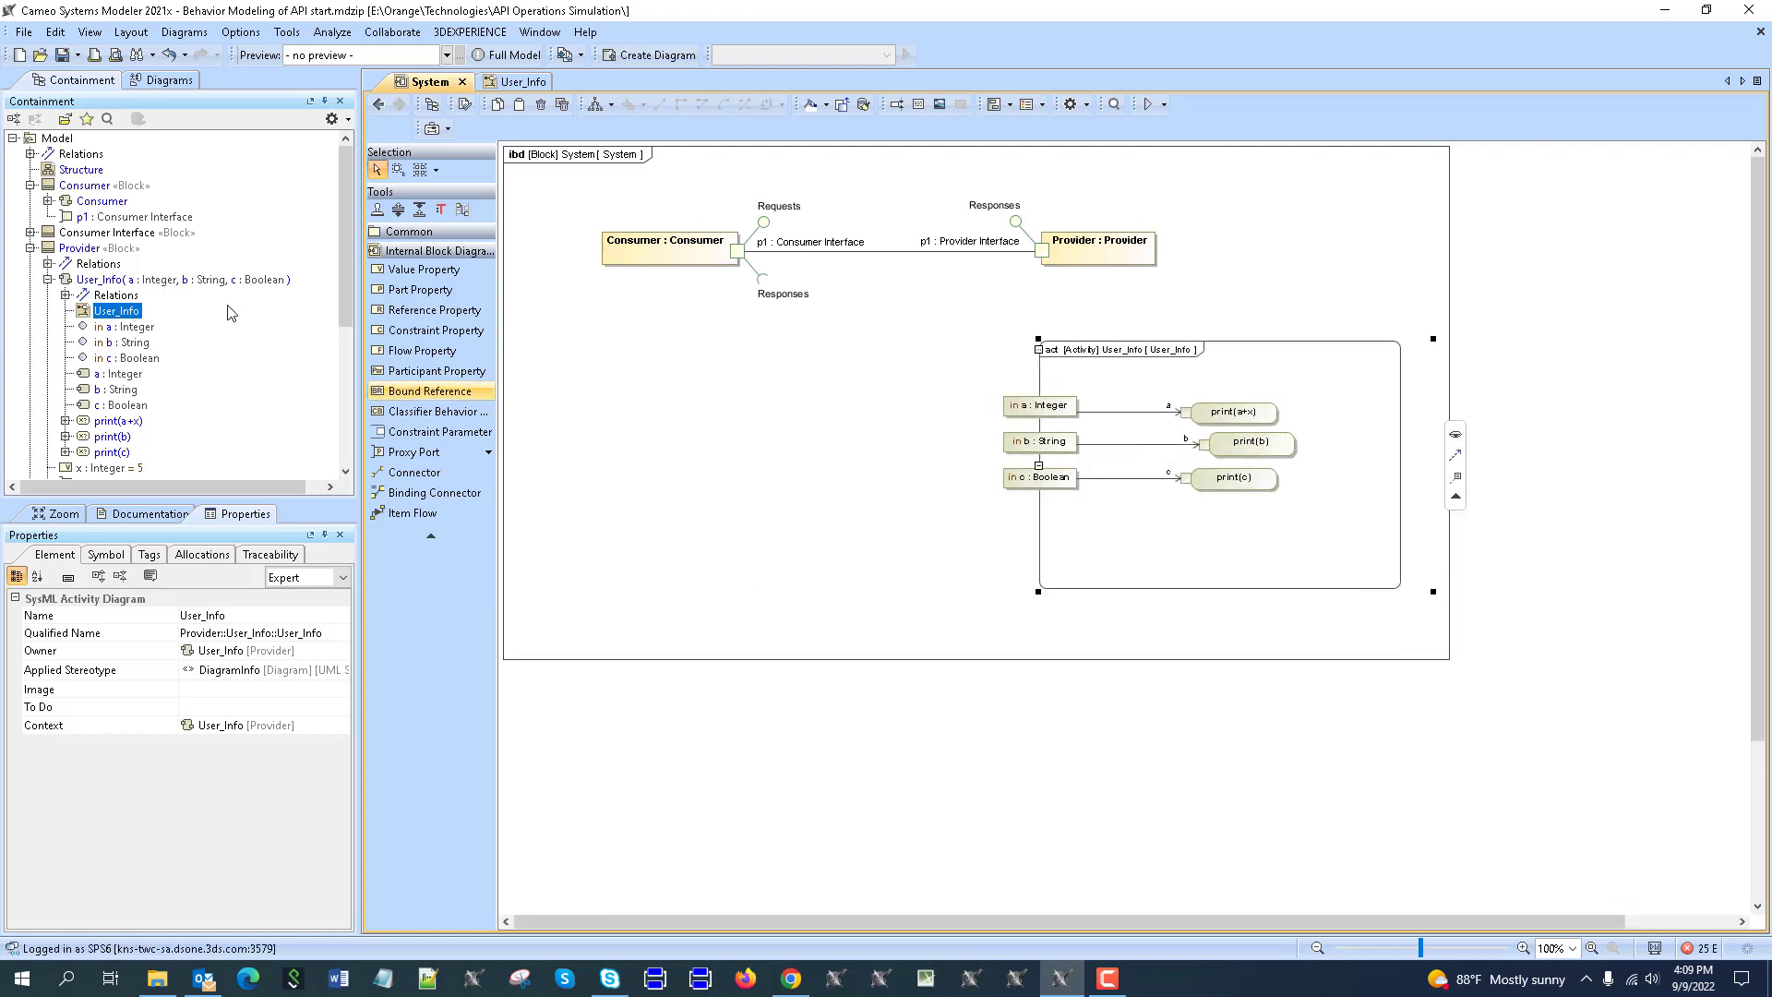
# Add the Consumer activity diagram beside User_Info, align both frames, and load a System simulation session.
pyautogui.click(48, 200)
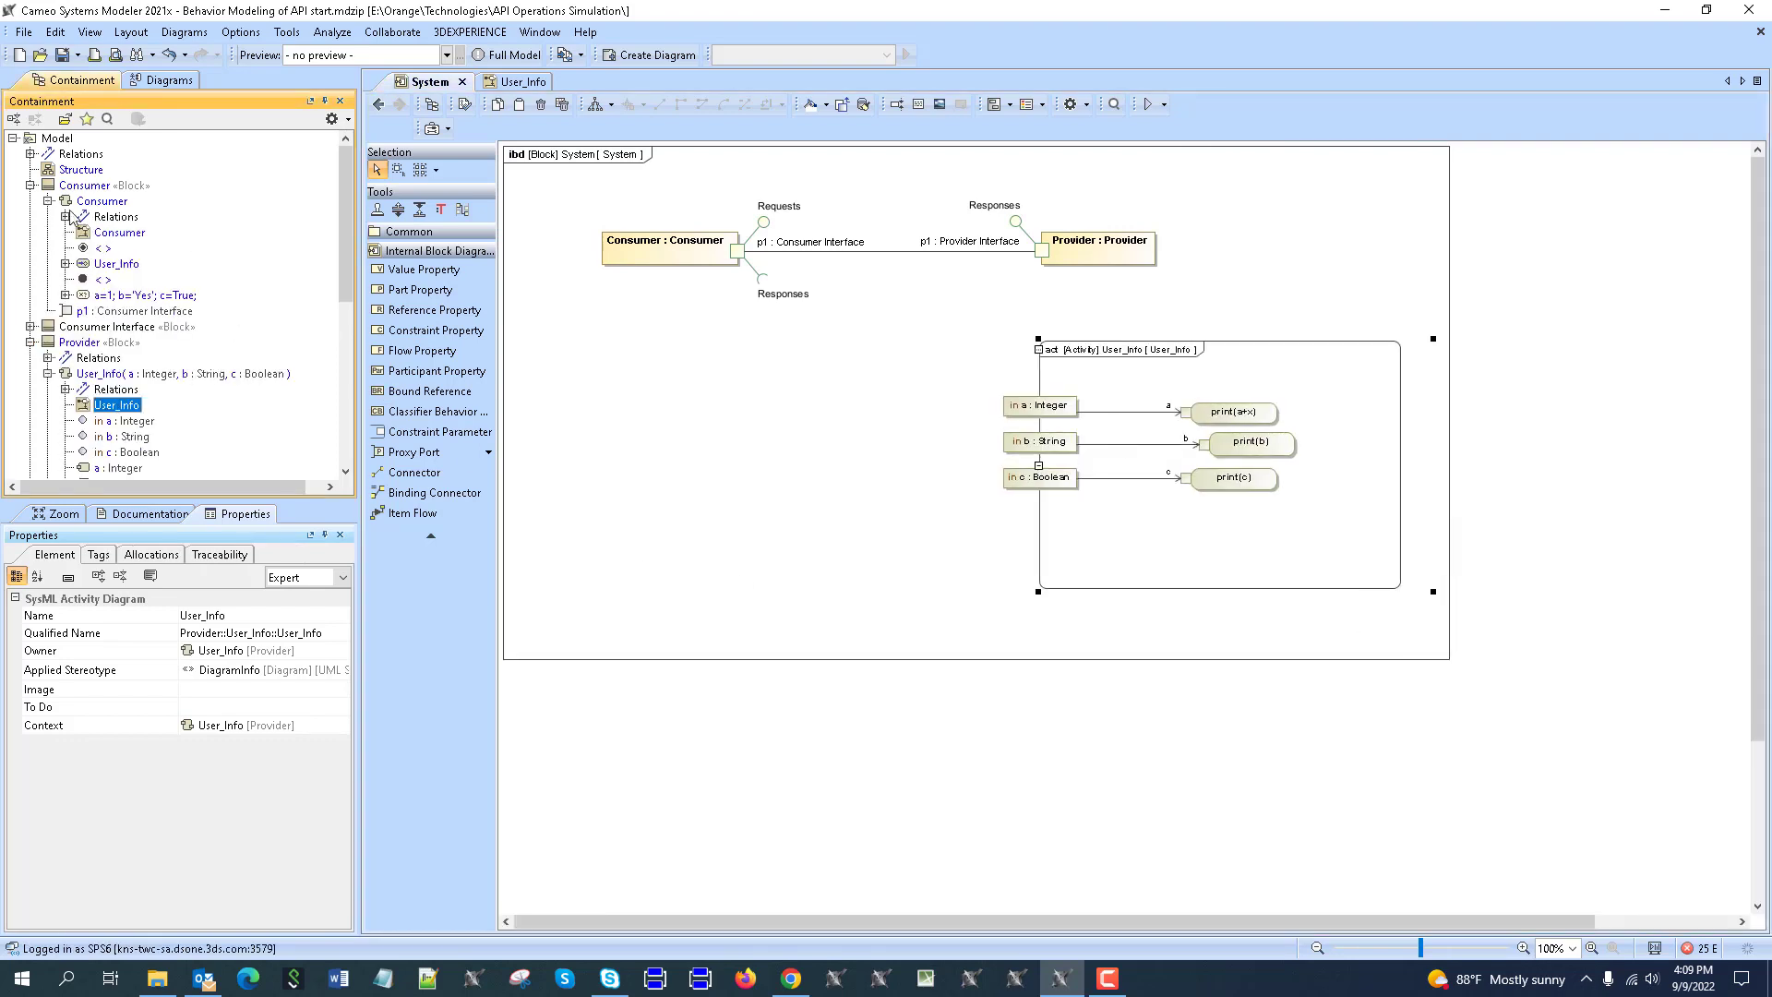
pyautogui.moveTo(118, 232); pyautogui.dragTo(565, 382)
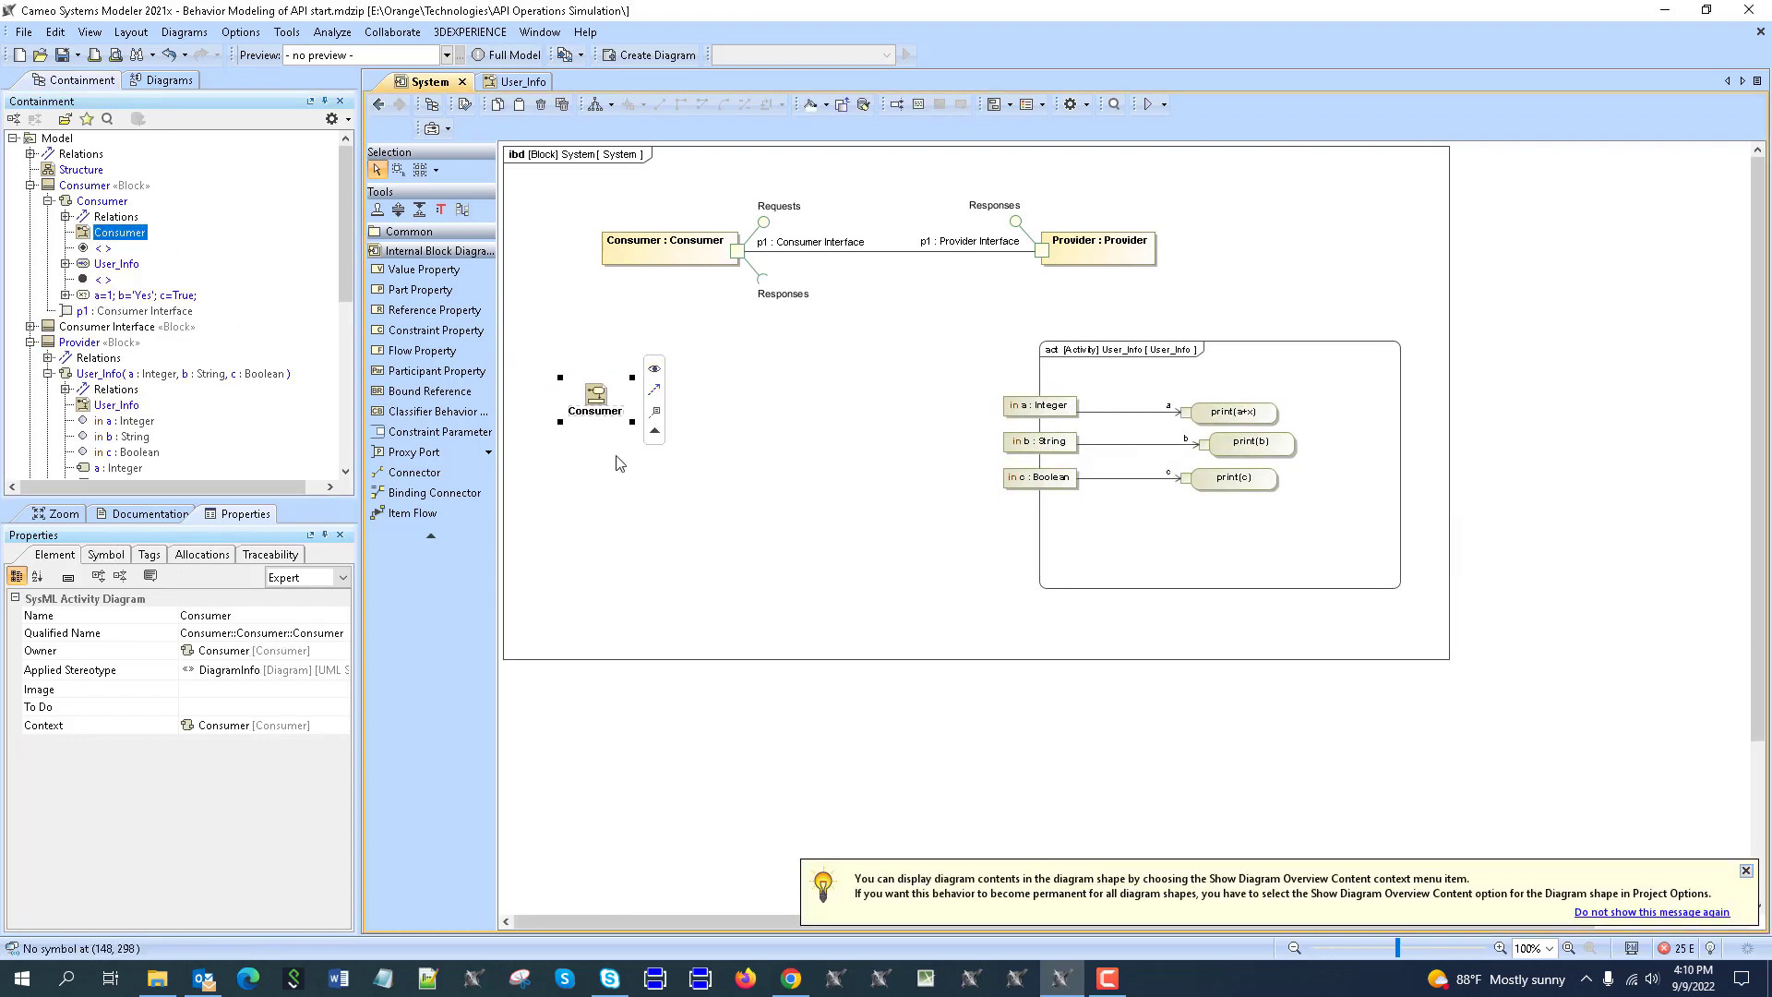
pyautogui.click(654, 369)
pyautogui.moveTo(705, 476)
pyautogui.mouseDown()
pyautogui.moveTo(648, 404)
pyautogui.moveTo(702, 410)
pyautogui.moveTo(734, 469)
pyautogui.mouseUp()
pyautogui.moveTo(1265, 450); pyautogui.dragTo(1265, 436)
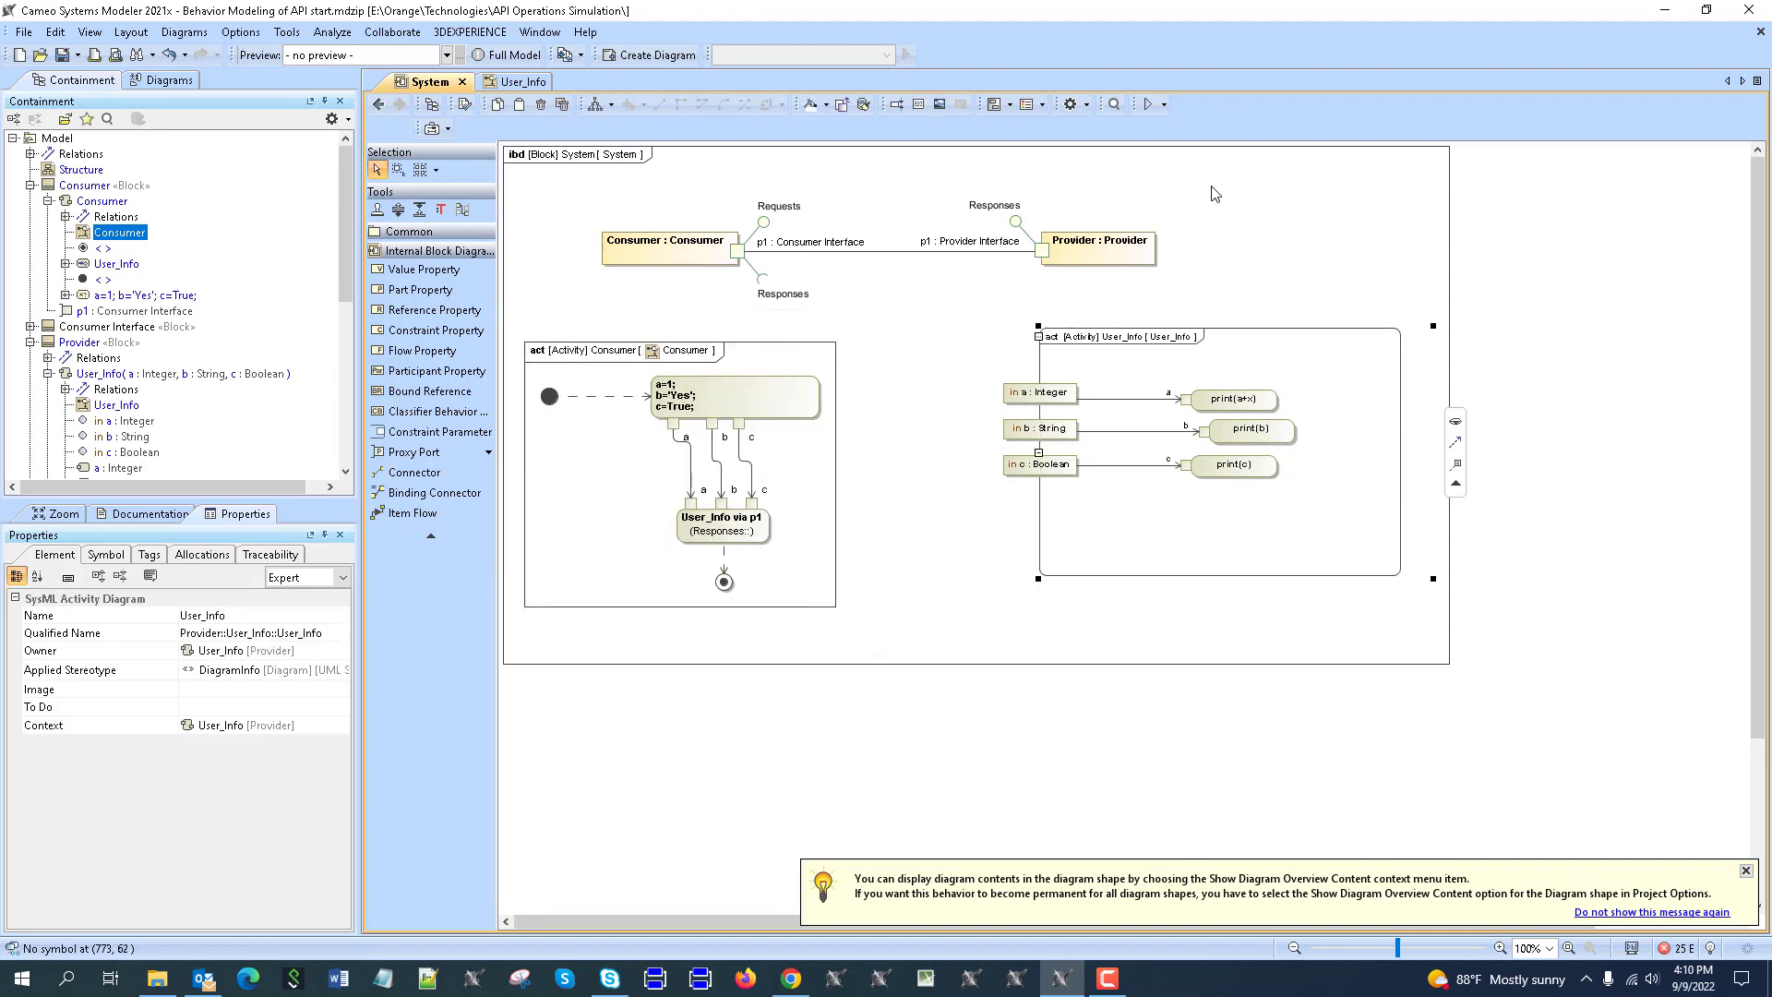
pyautogui.click(1164, 104)
pyautogui.click(1181, 124)
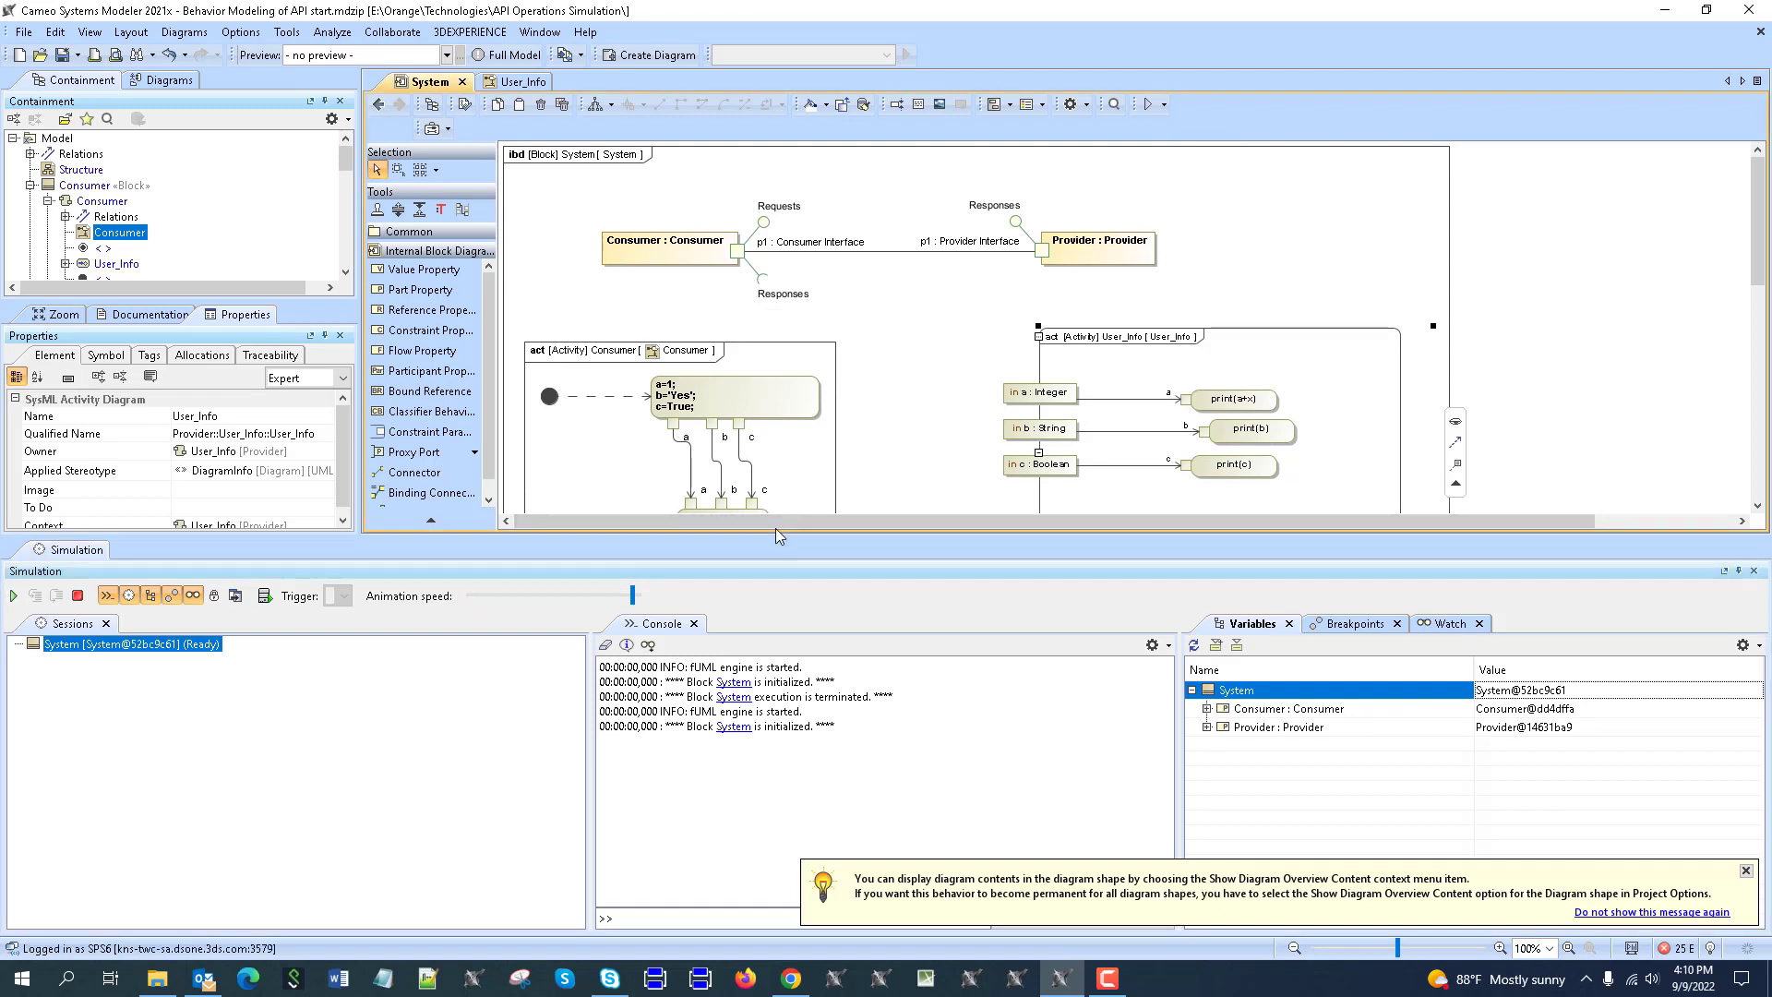
# Run the System simulation, pause it, and terminate it after it fails on 'True'.
pyautogui.moveTo(778, 536); pyautogui.dragTo(778, 606)
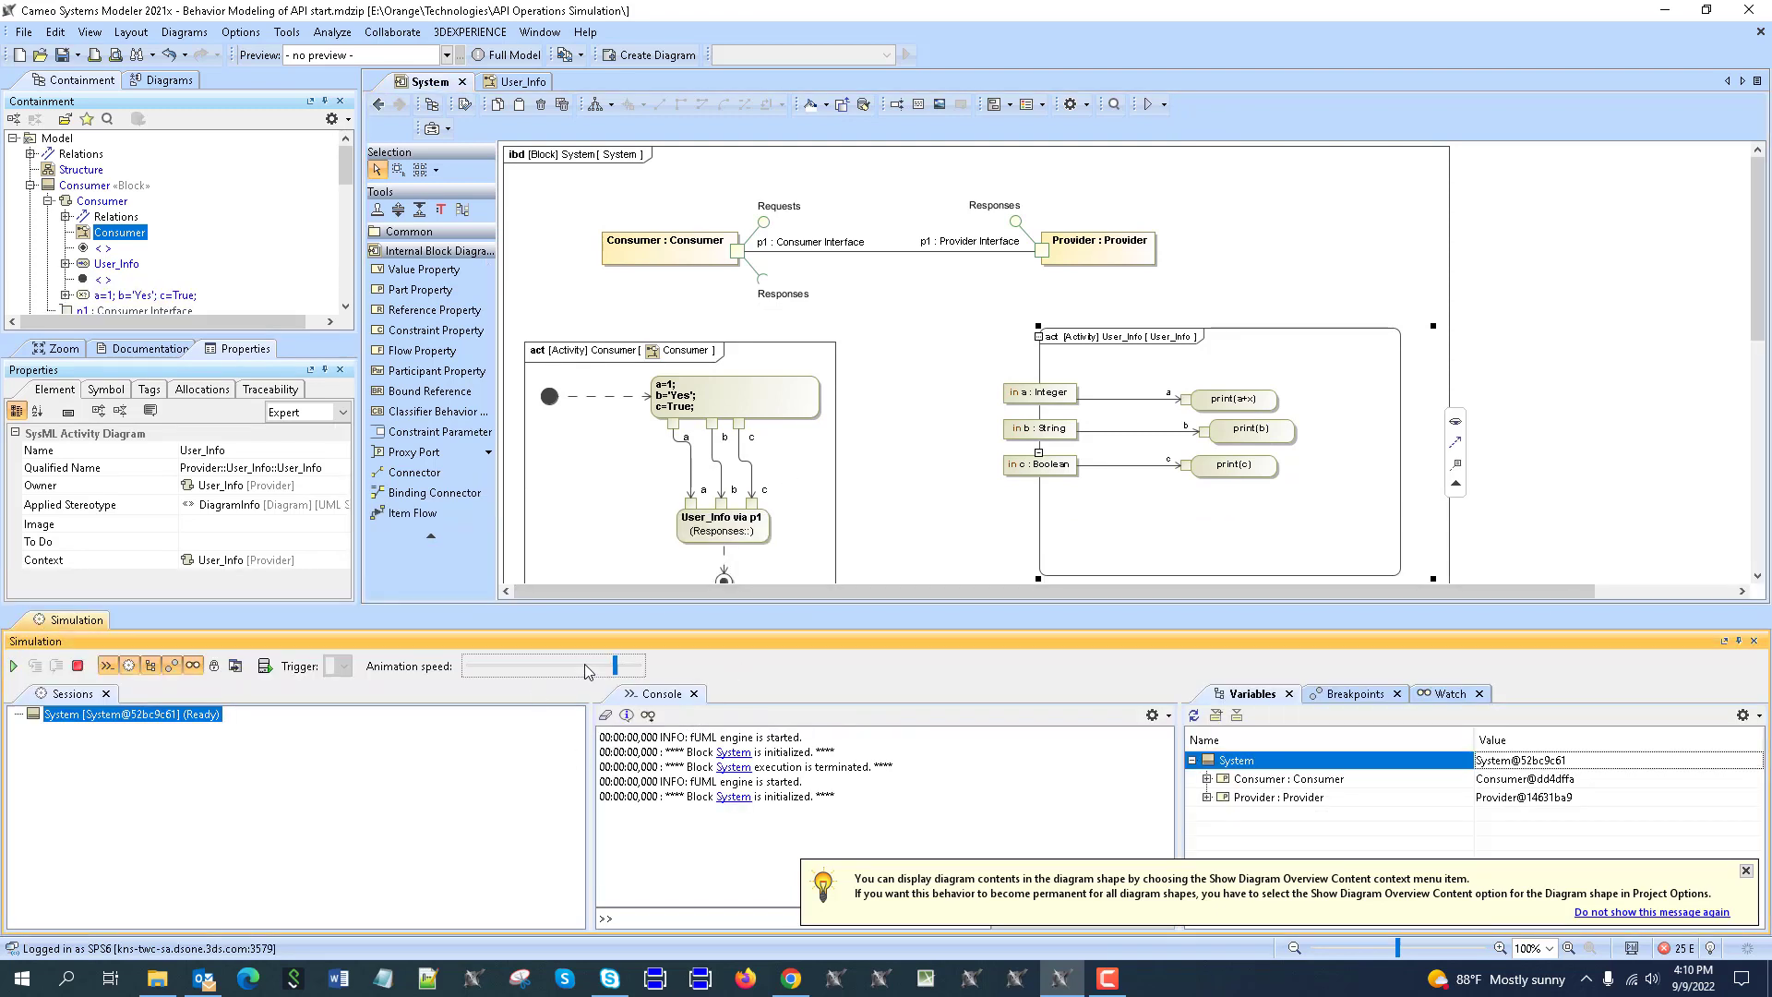
pyautogui.click(13, 666)
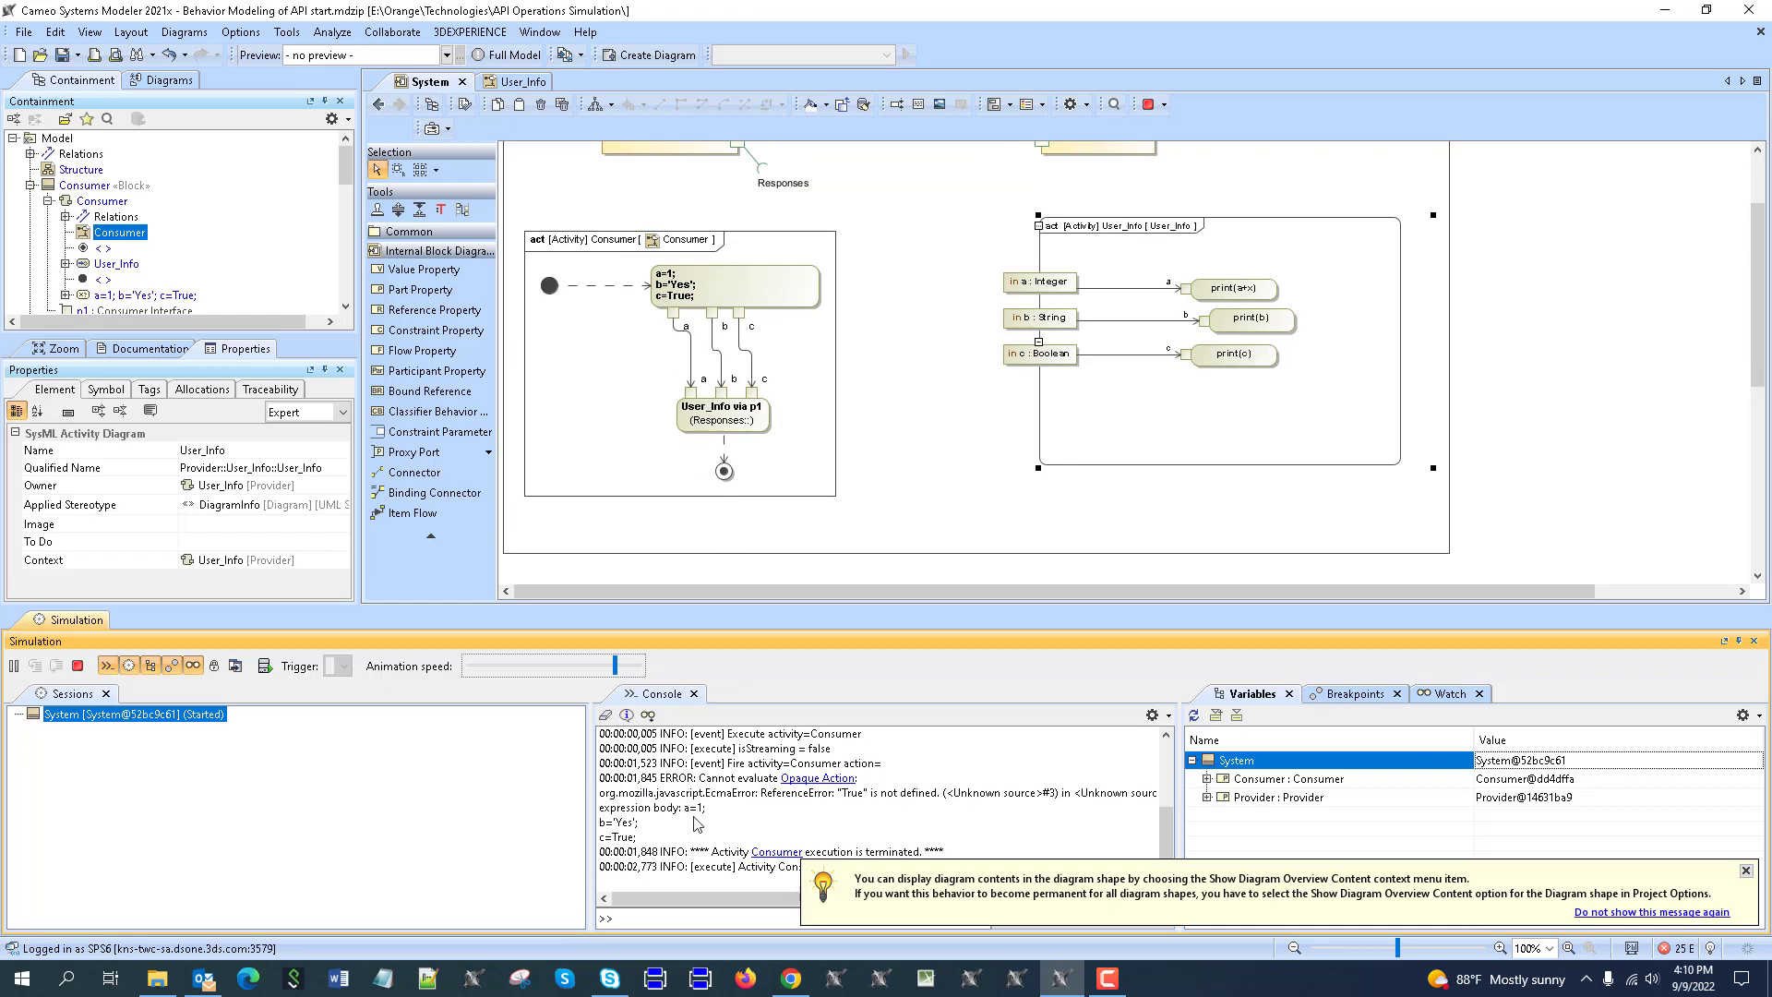
pyautogui.click(14, 665)
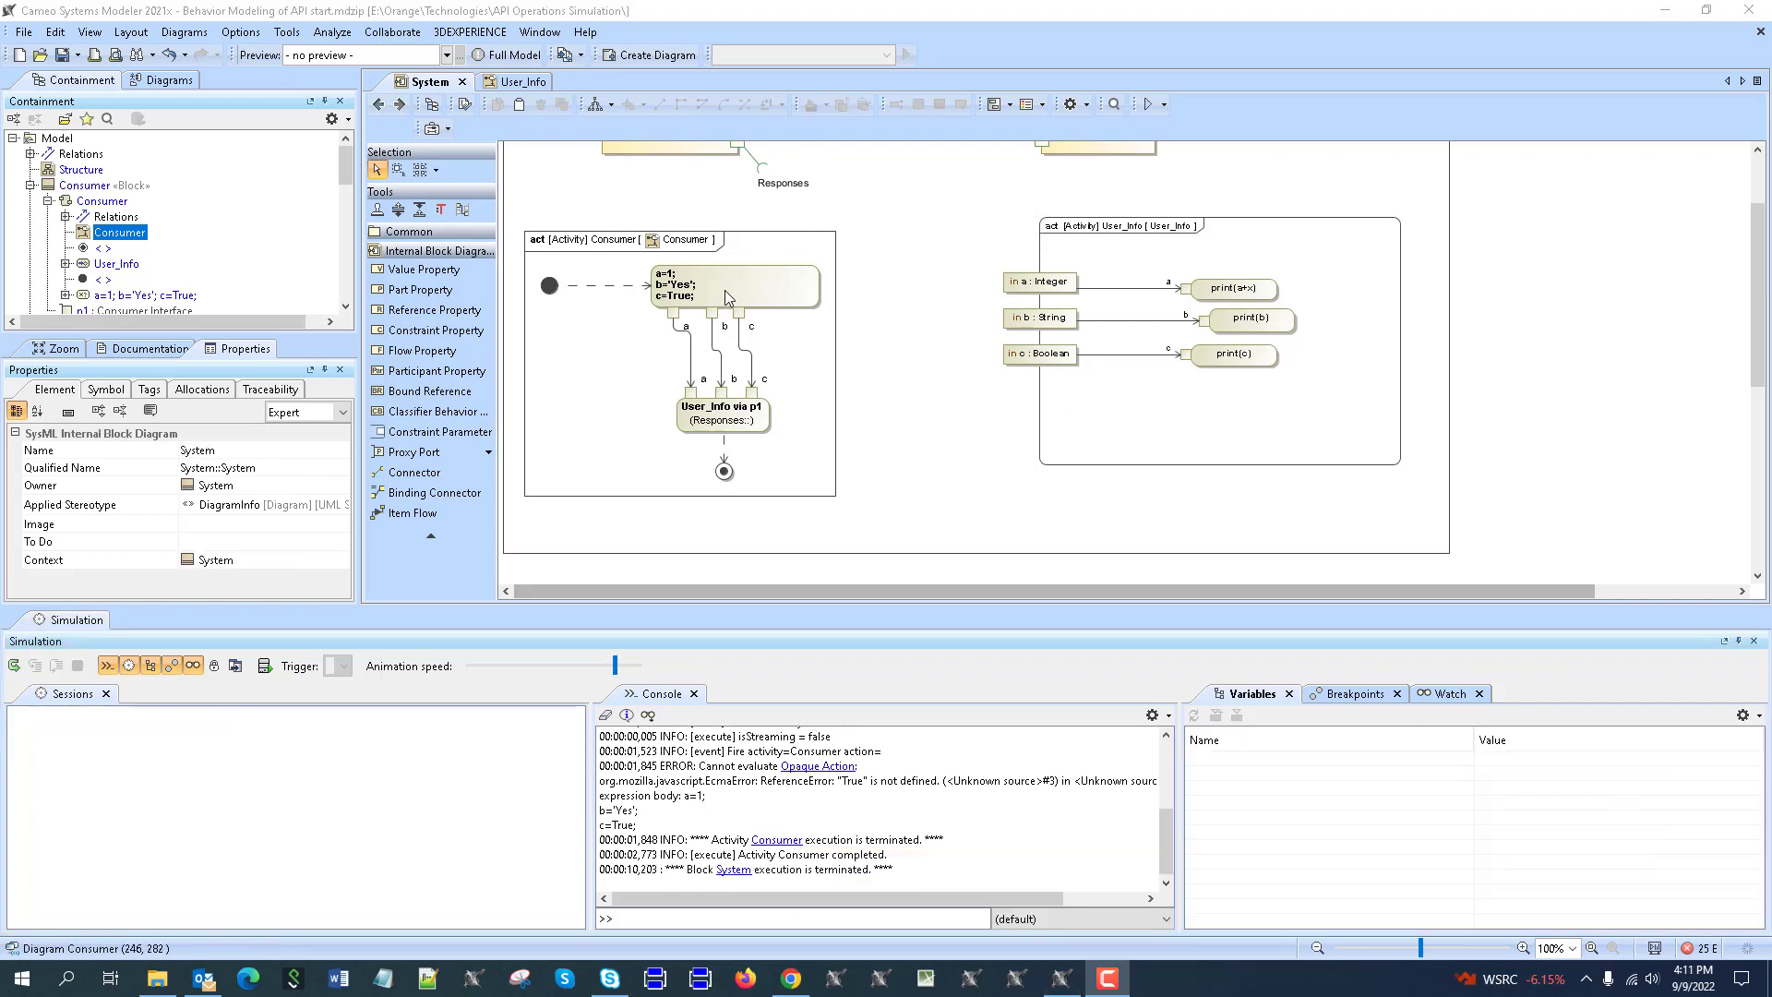
pyautogui.click(694, 301)
# In the Consumer diagram, change the action's 'True' to lowercase 'true', then return to the System diagram.
pyautogui.doubleClick(693, 309)
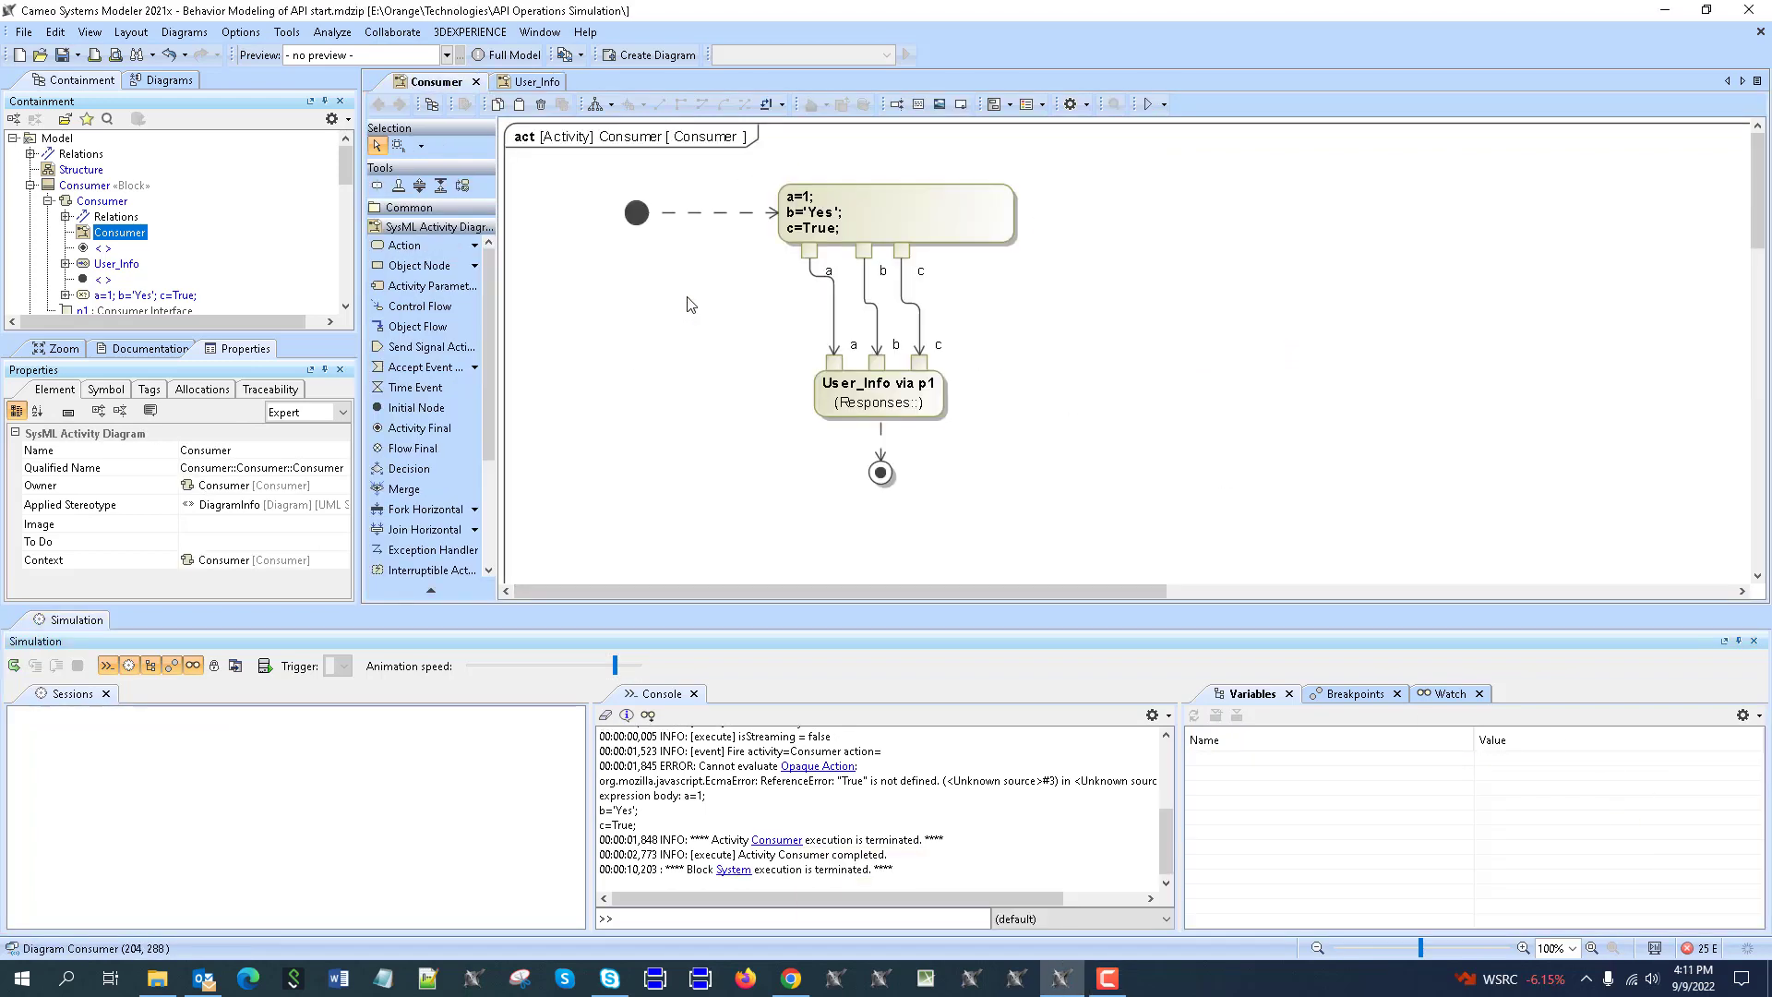
pyautogui.click(796, 233)
pyautogui.click(796, 235)
pyautogui.moveTo(802, 228); pyautogui.dragTo(809, 228)
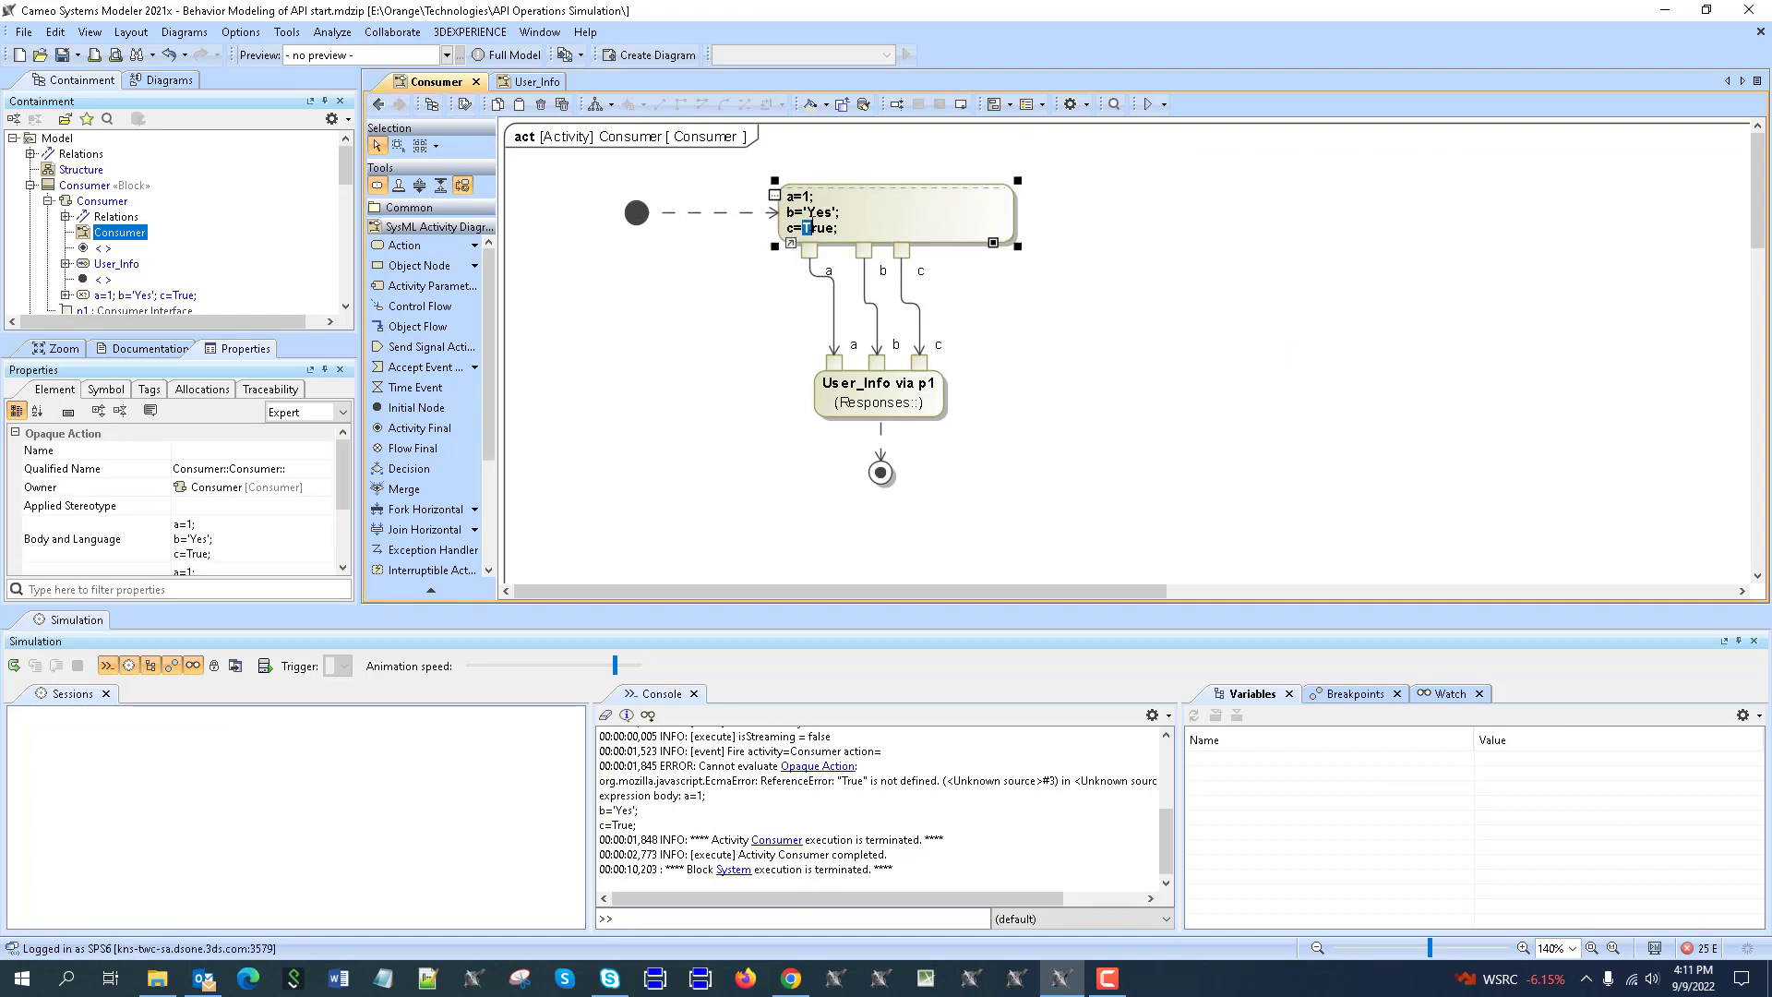
pyautogui.write('t')
pyautogui.click(379, 104)
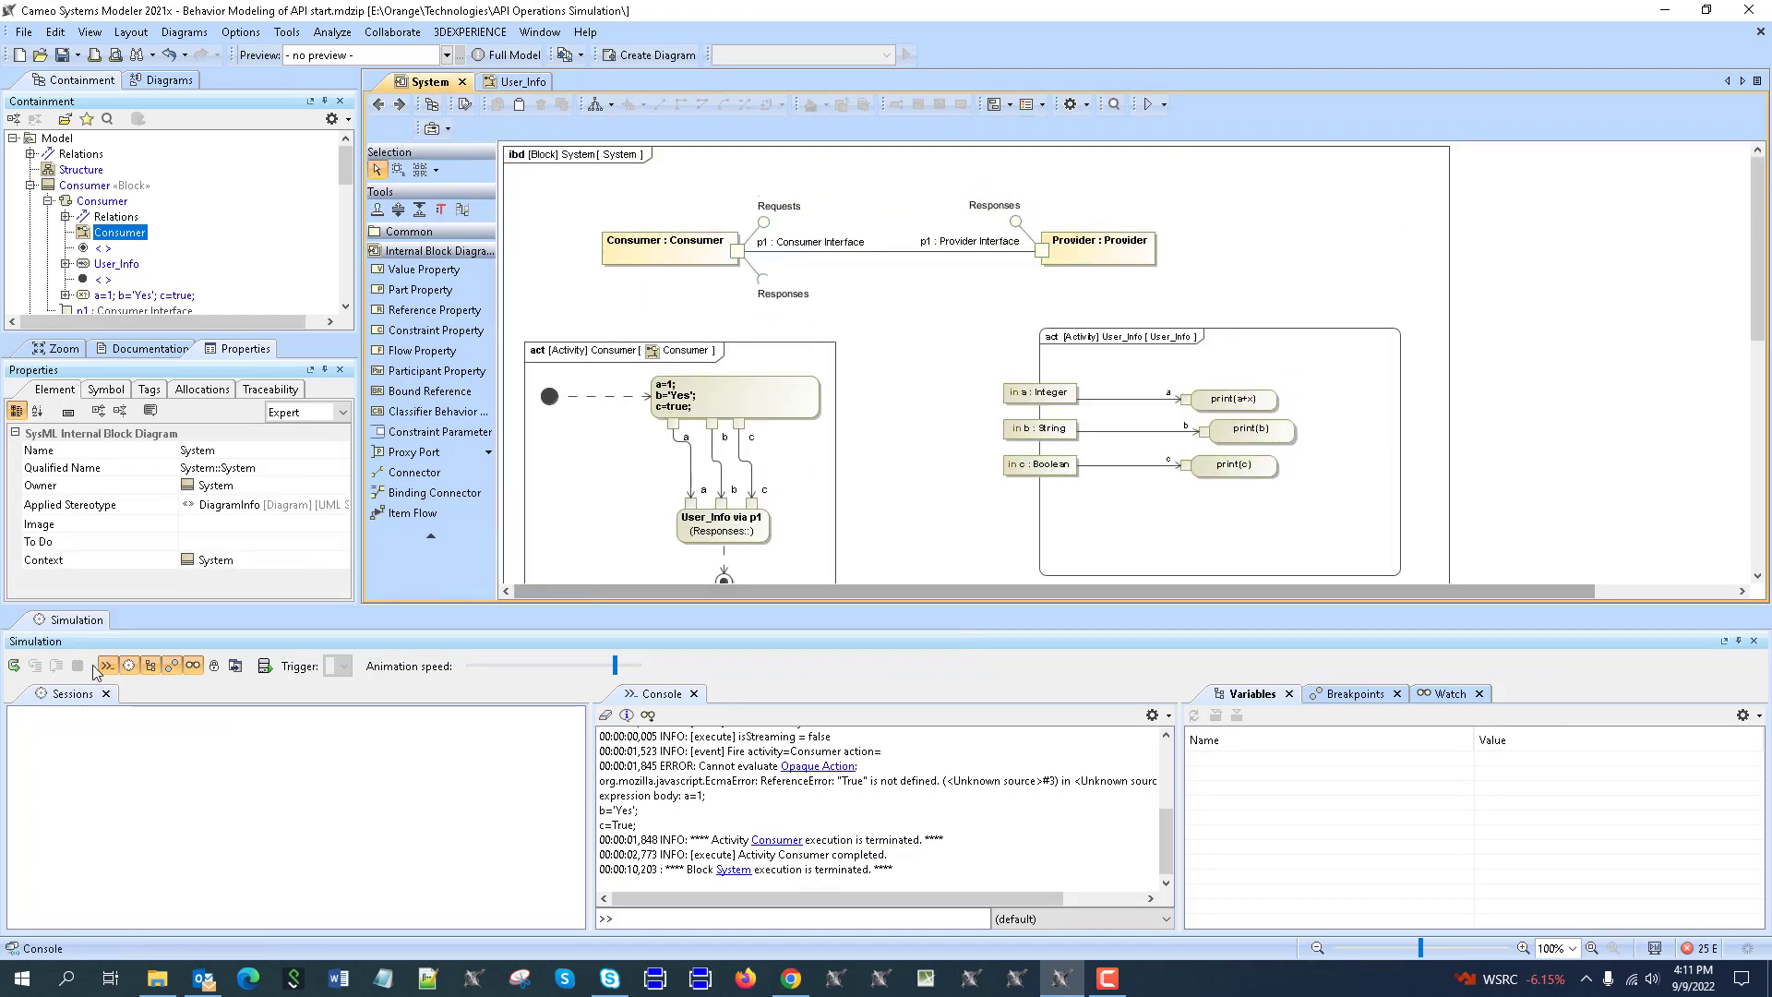
# Load and start a new animated System run that prints 6, Yes and true, then show Structure.
pyautogui.click(15, 666)
pyautogui.click(15, 666)
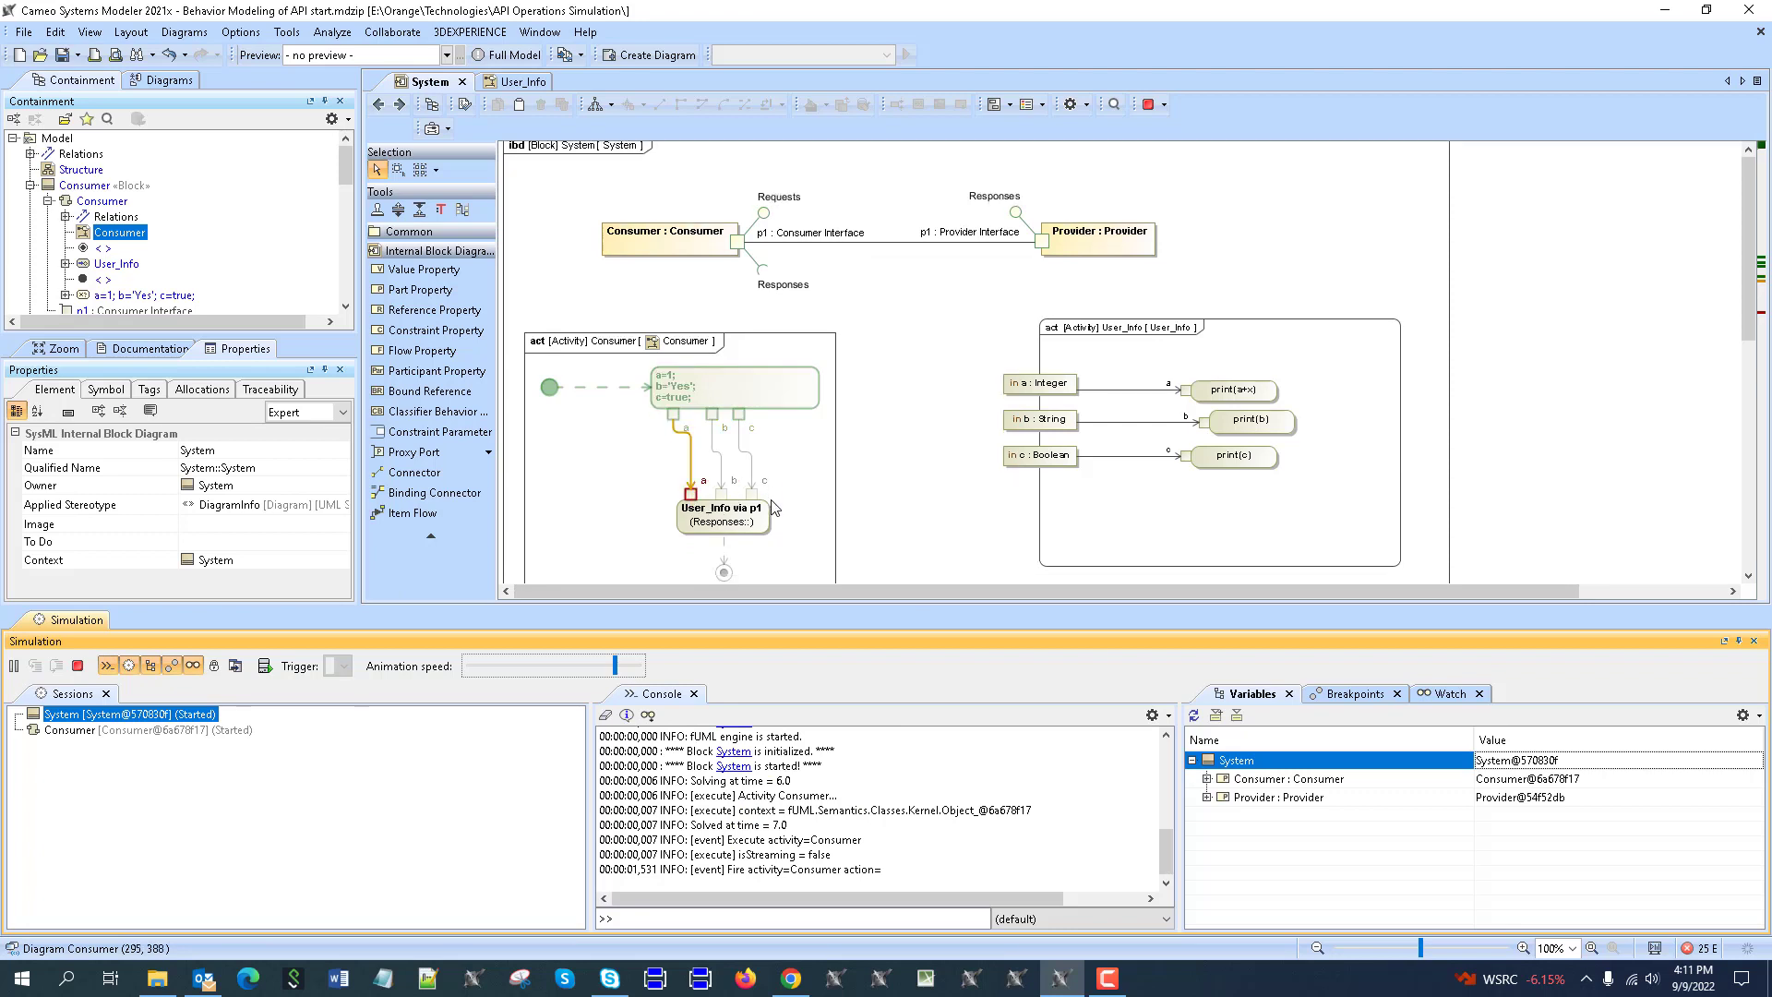
pyautogui.scroll(-1, 749, 449)
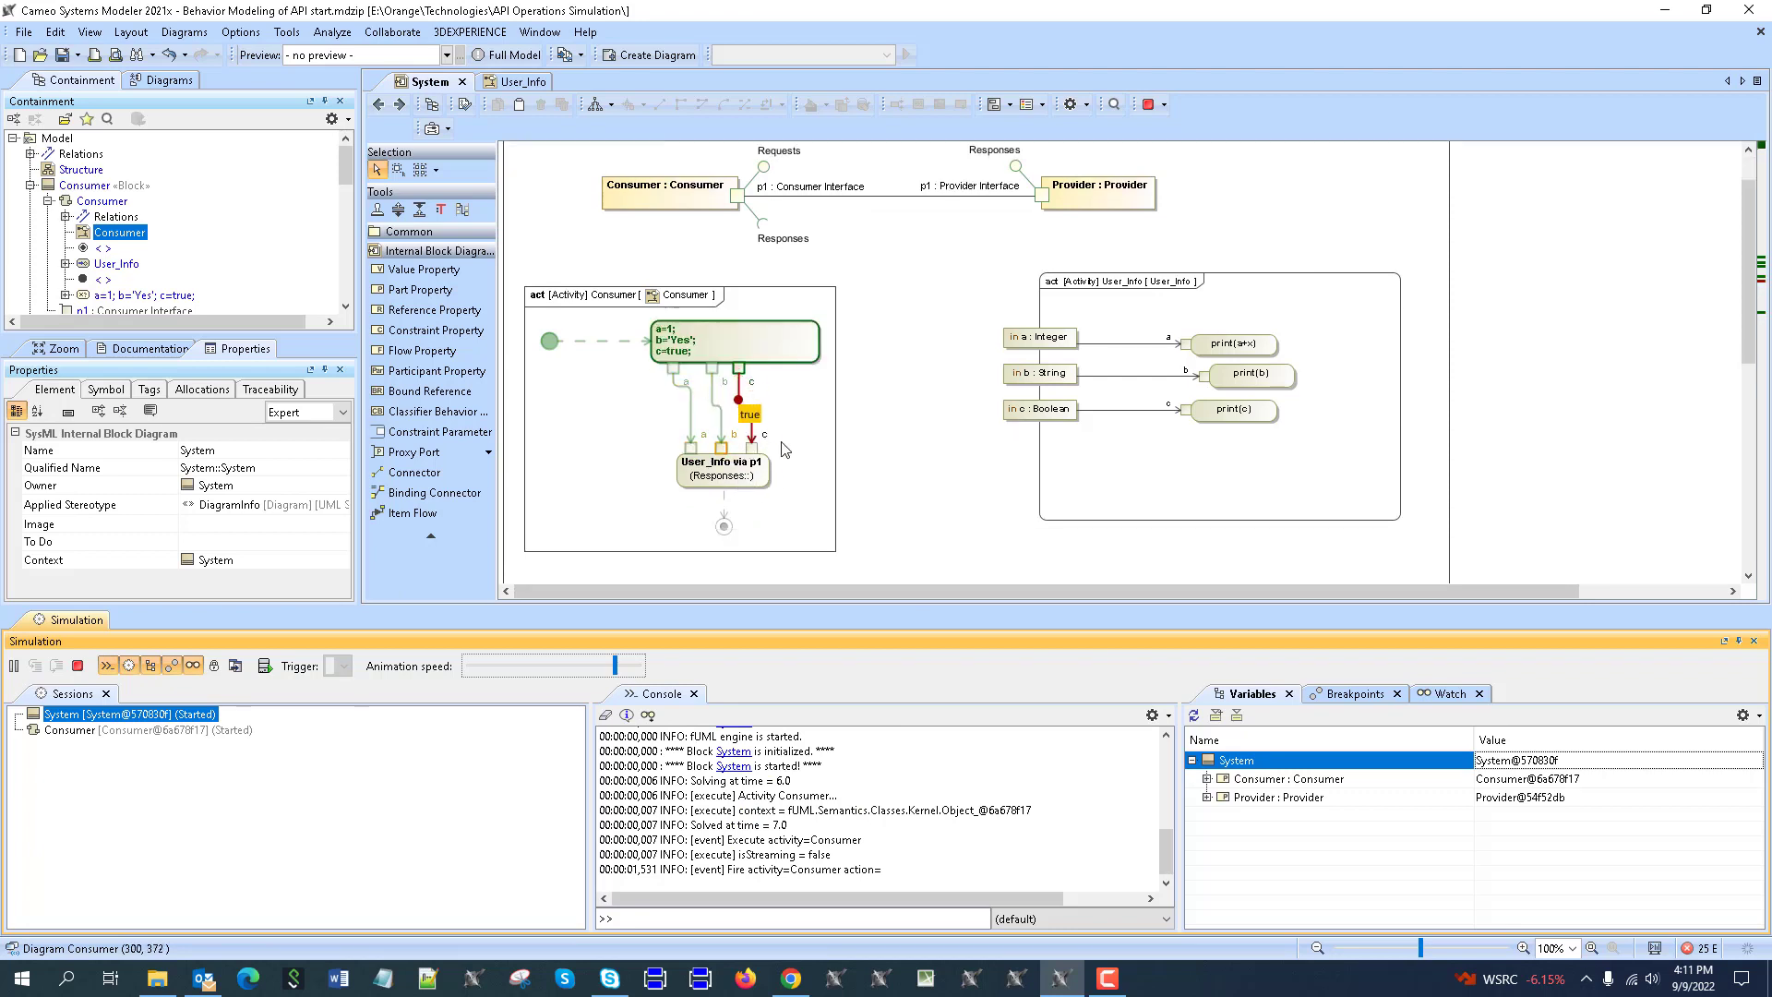
pyautogui.scroll(1, 773, 475)
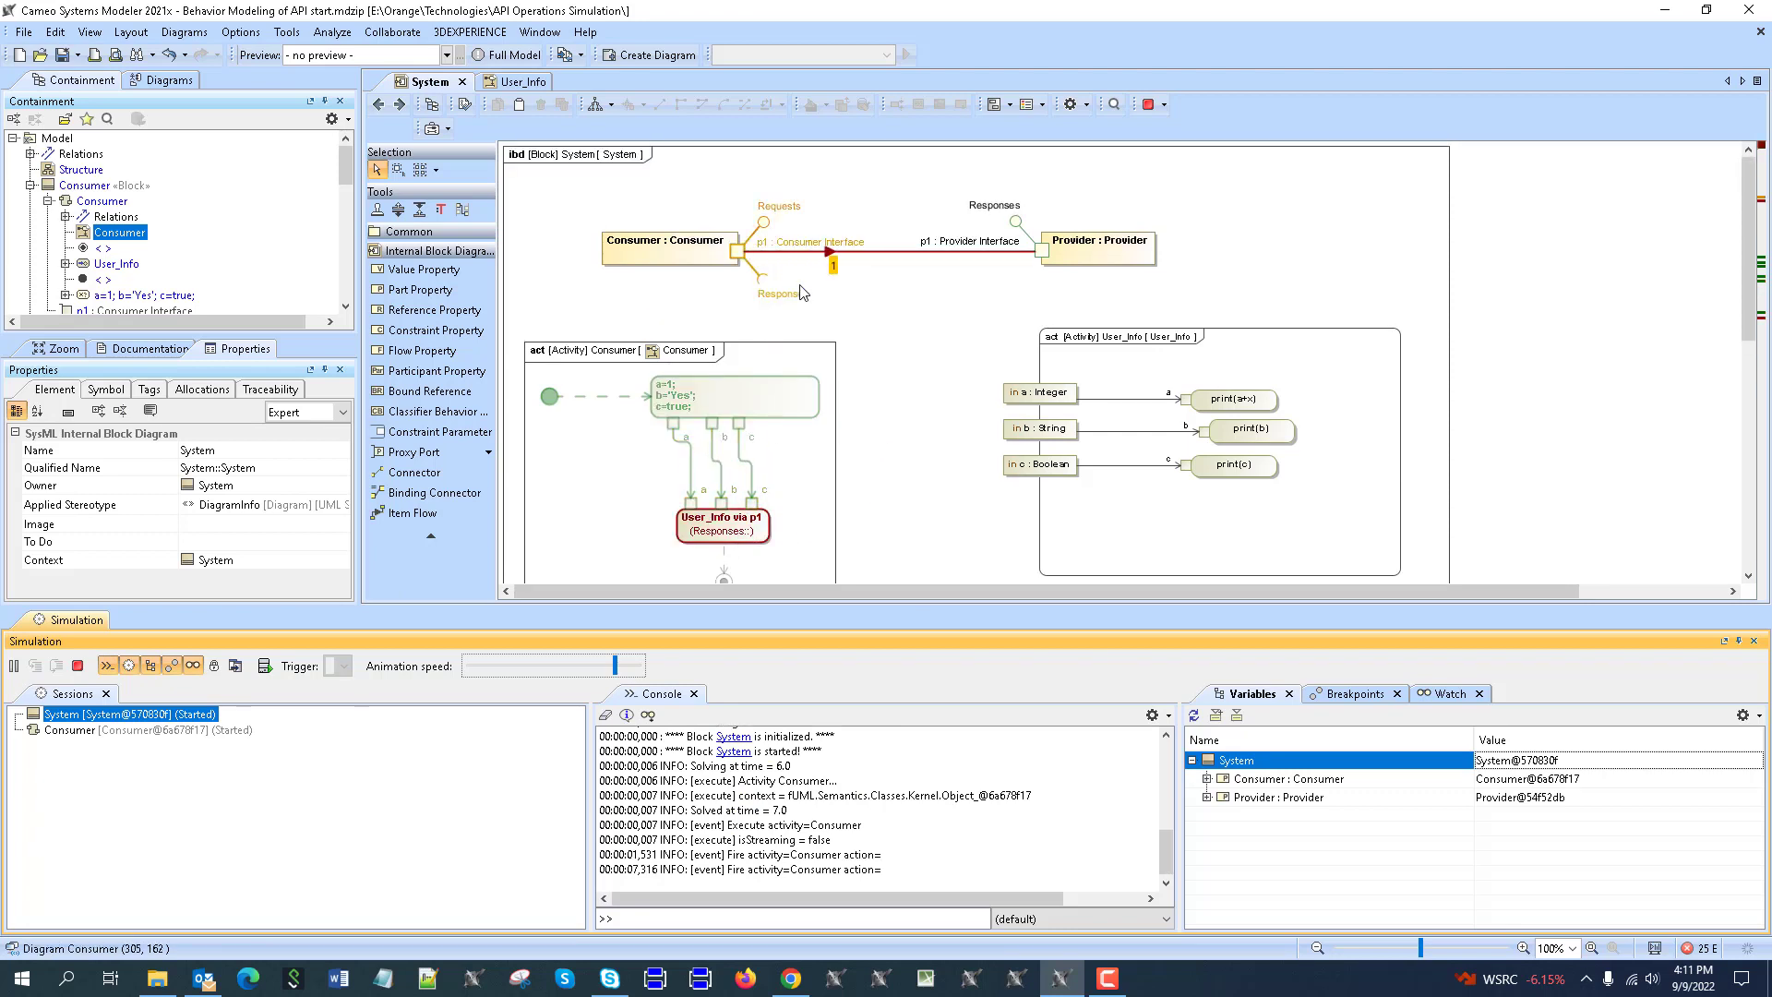
pyautogui.scroll(-1, 1154, 396)
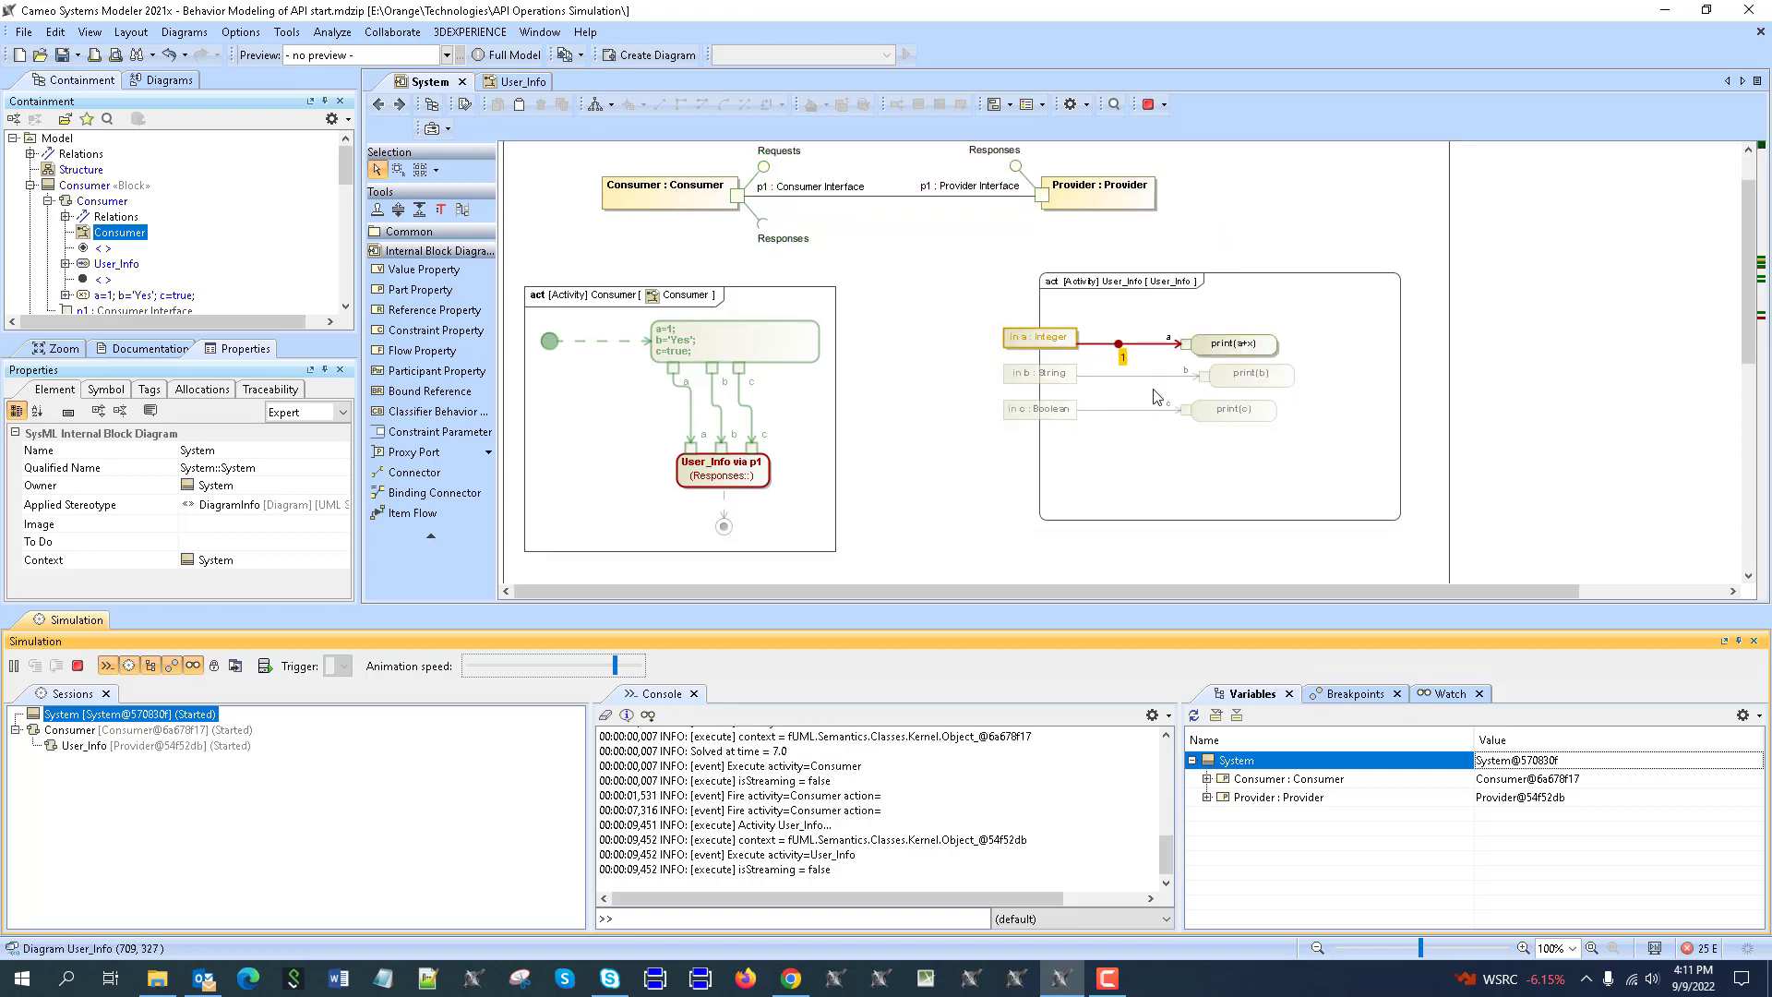
pyautogui.scroll(-1, 1324, 373)
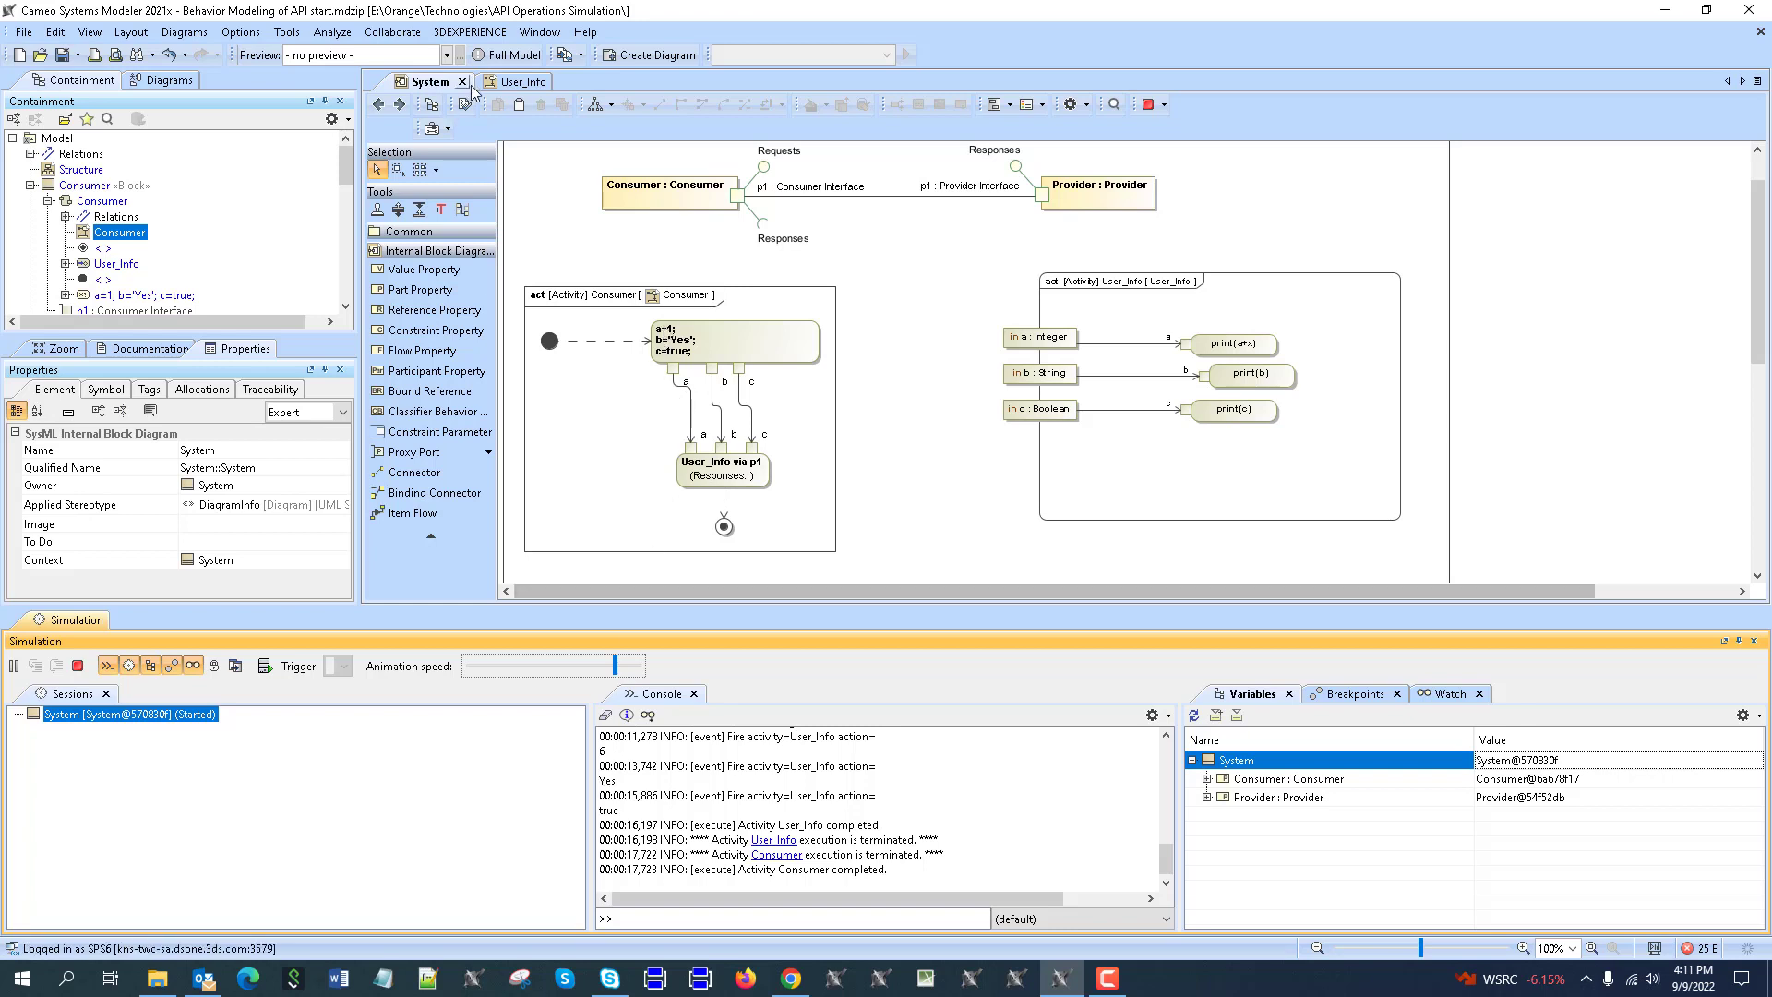
pyautogui.click(378, 105)
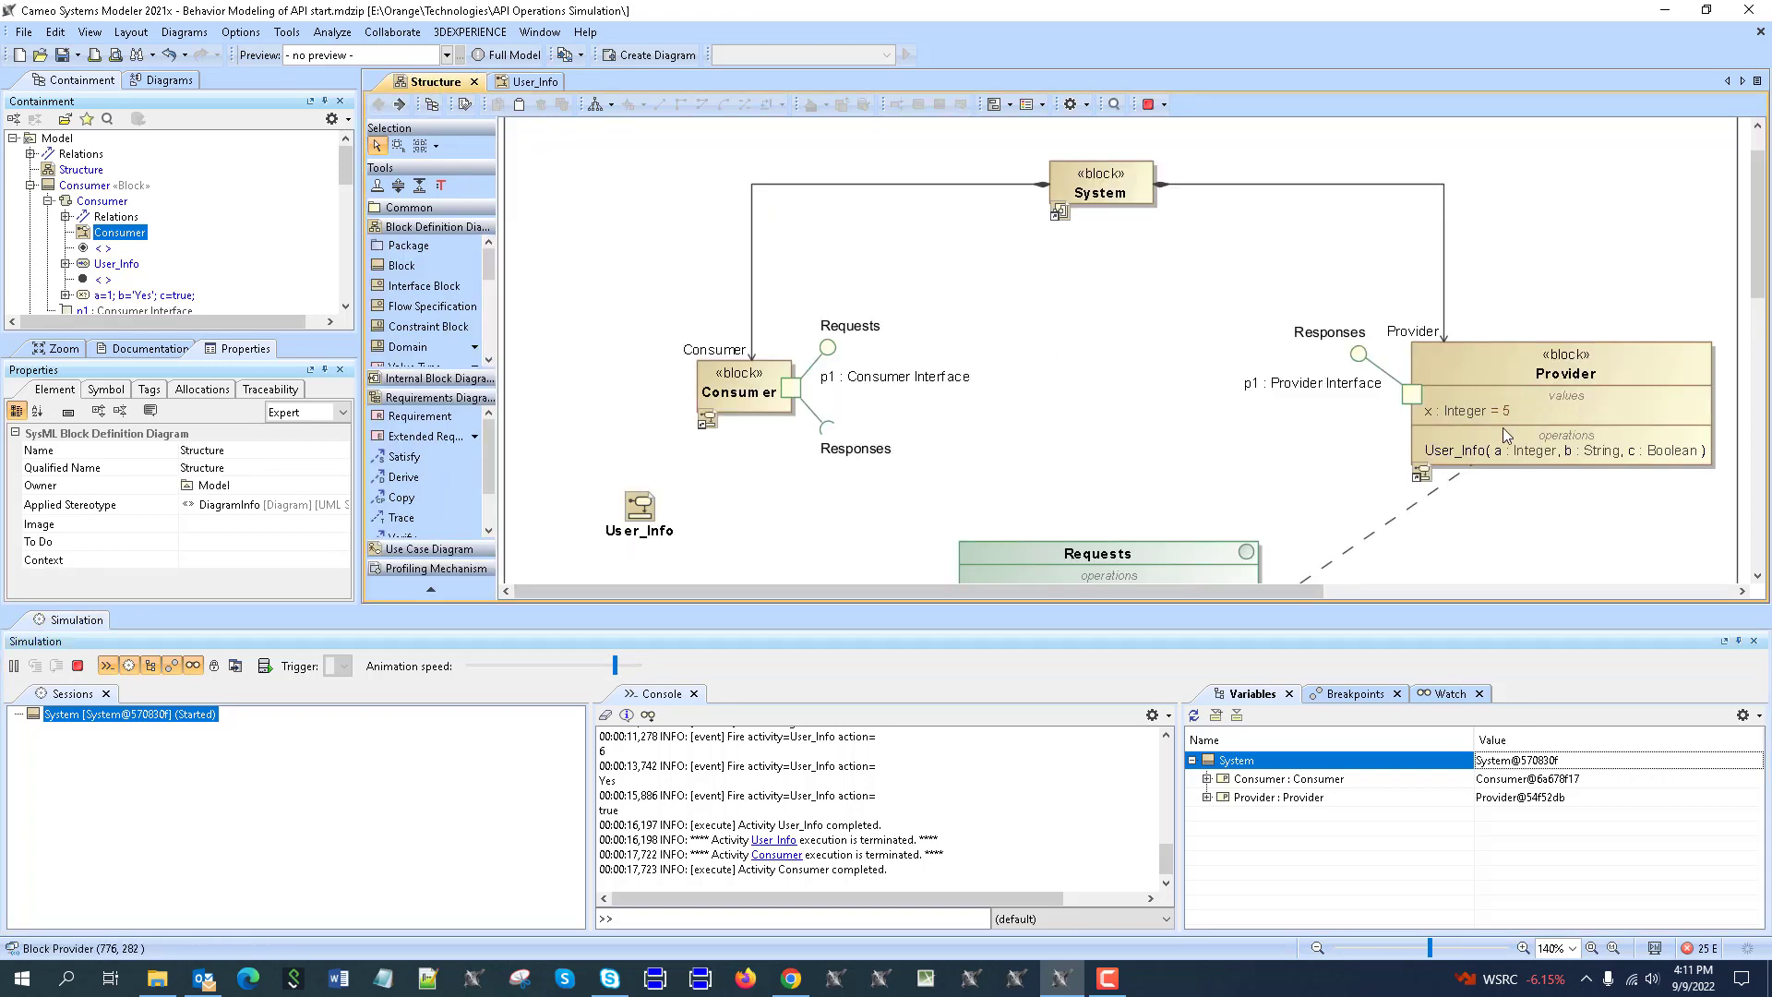
# Clear the console and run a new simulation of the System block.
pyautogui.click(606, 718)
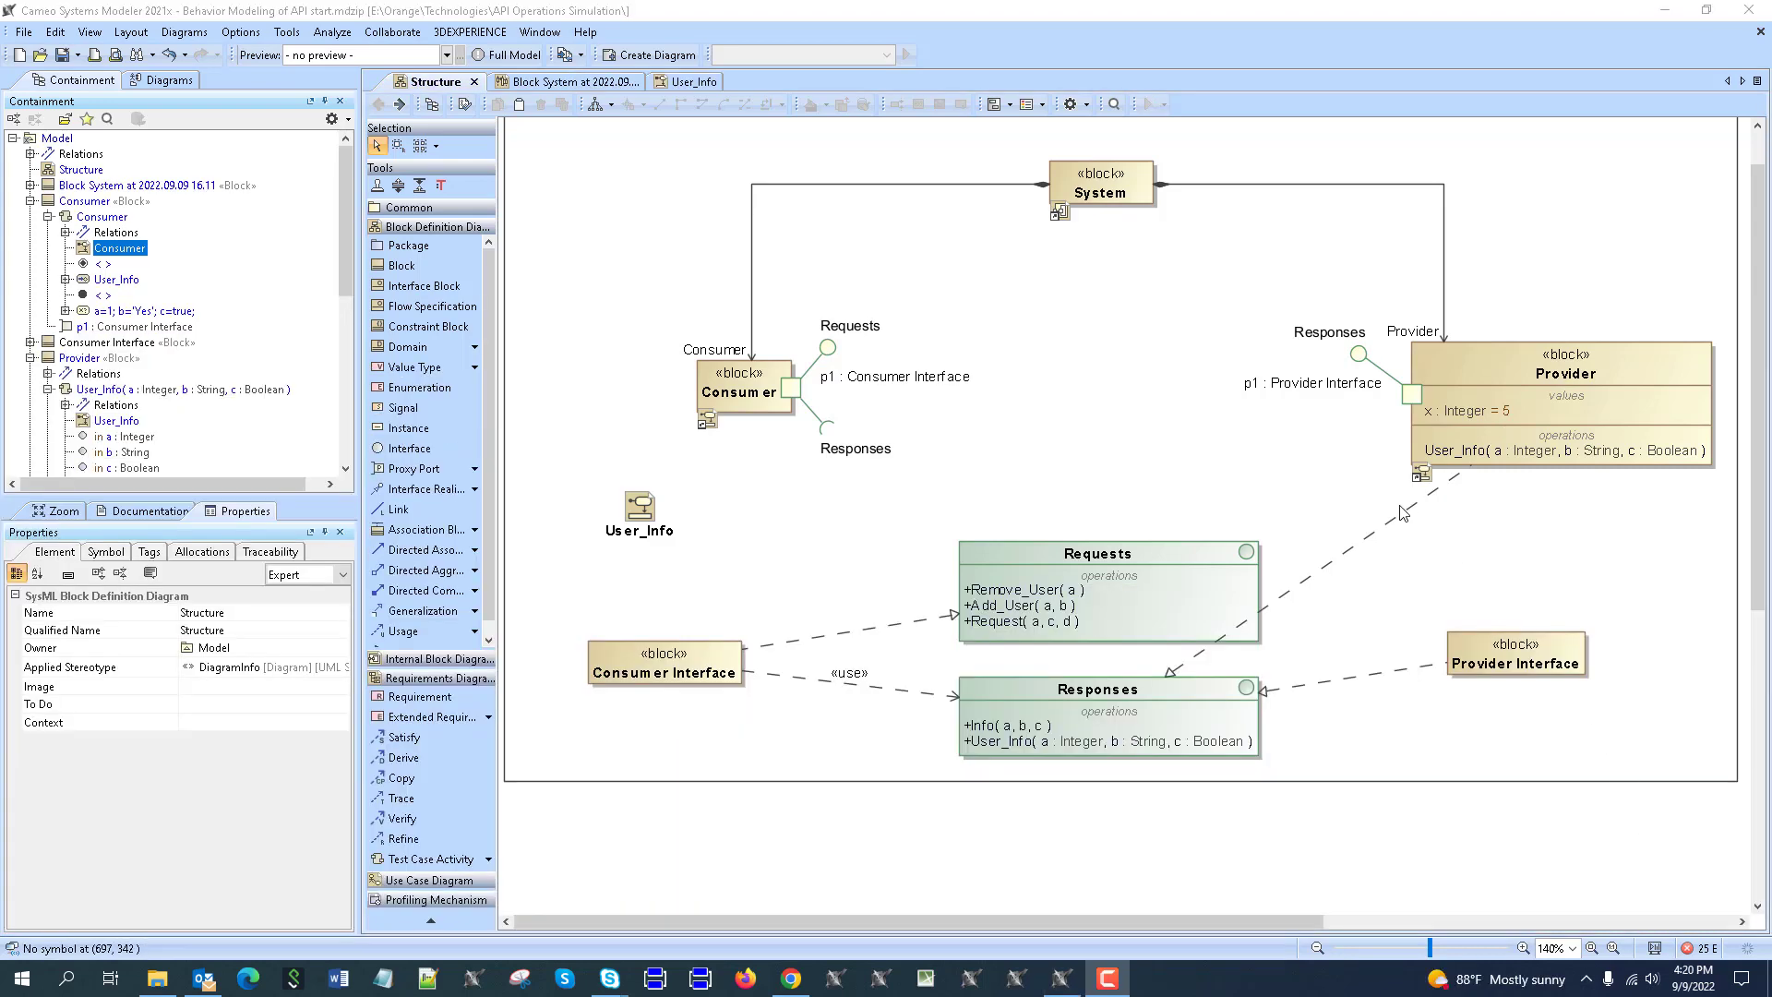
pyautogui.rightClick(1119, 178)
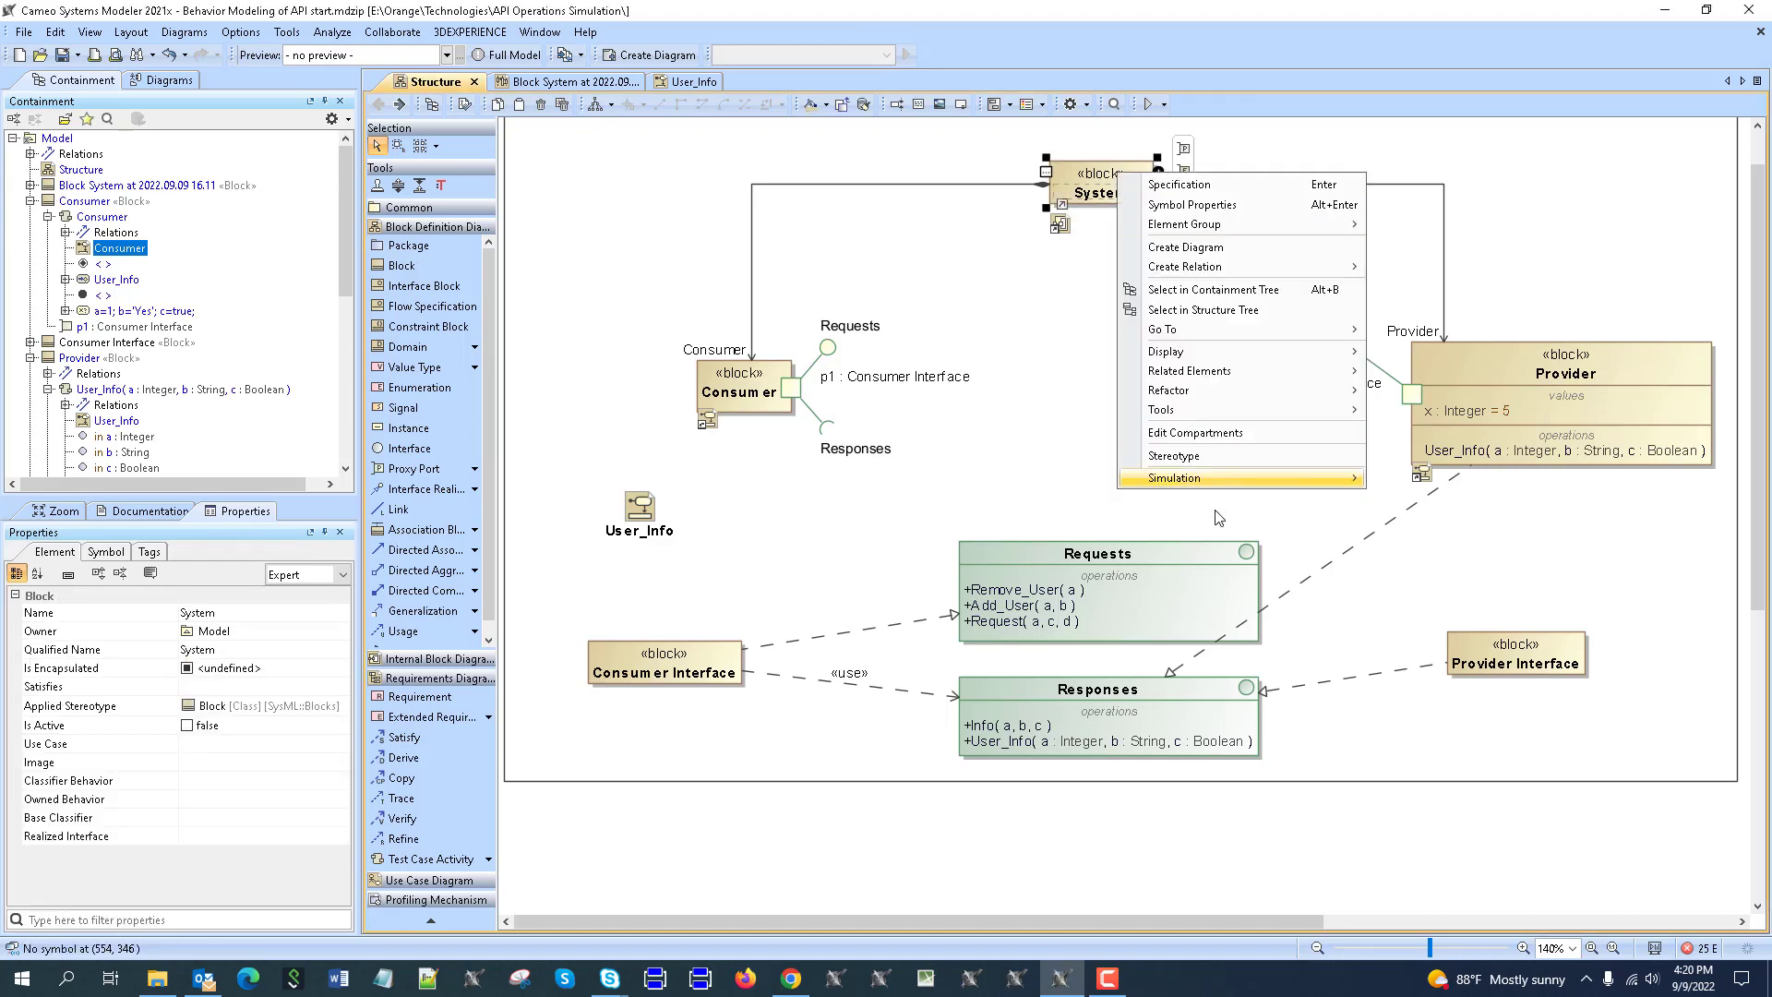
pyautogui.moveTo(1172, 480)
pyautogui.click(1437, 481)
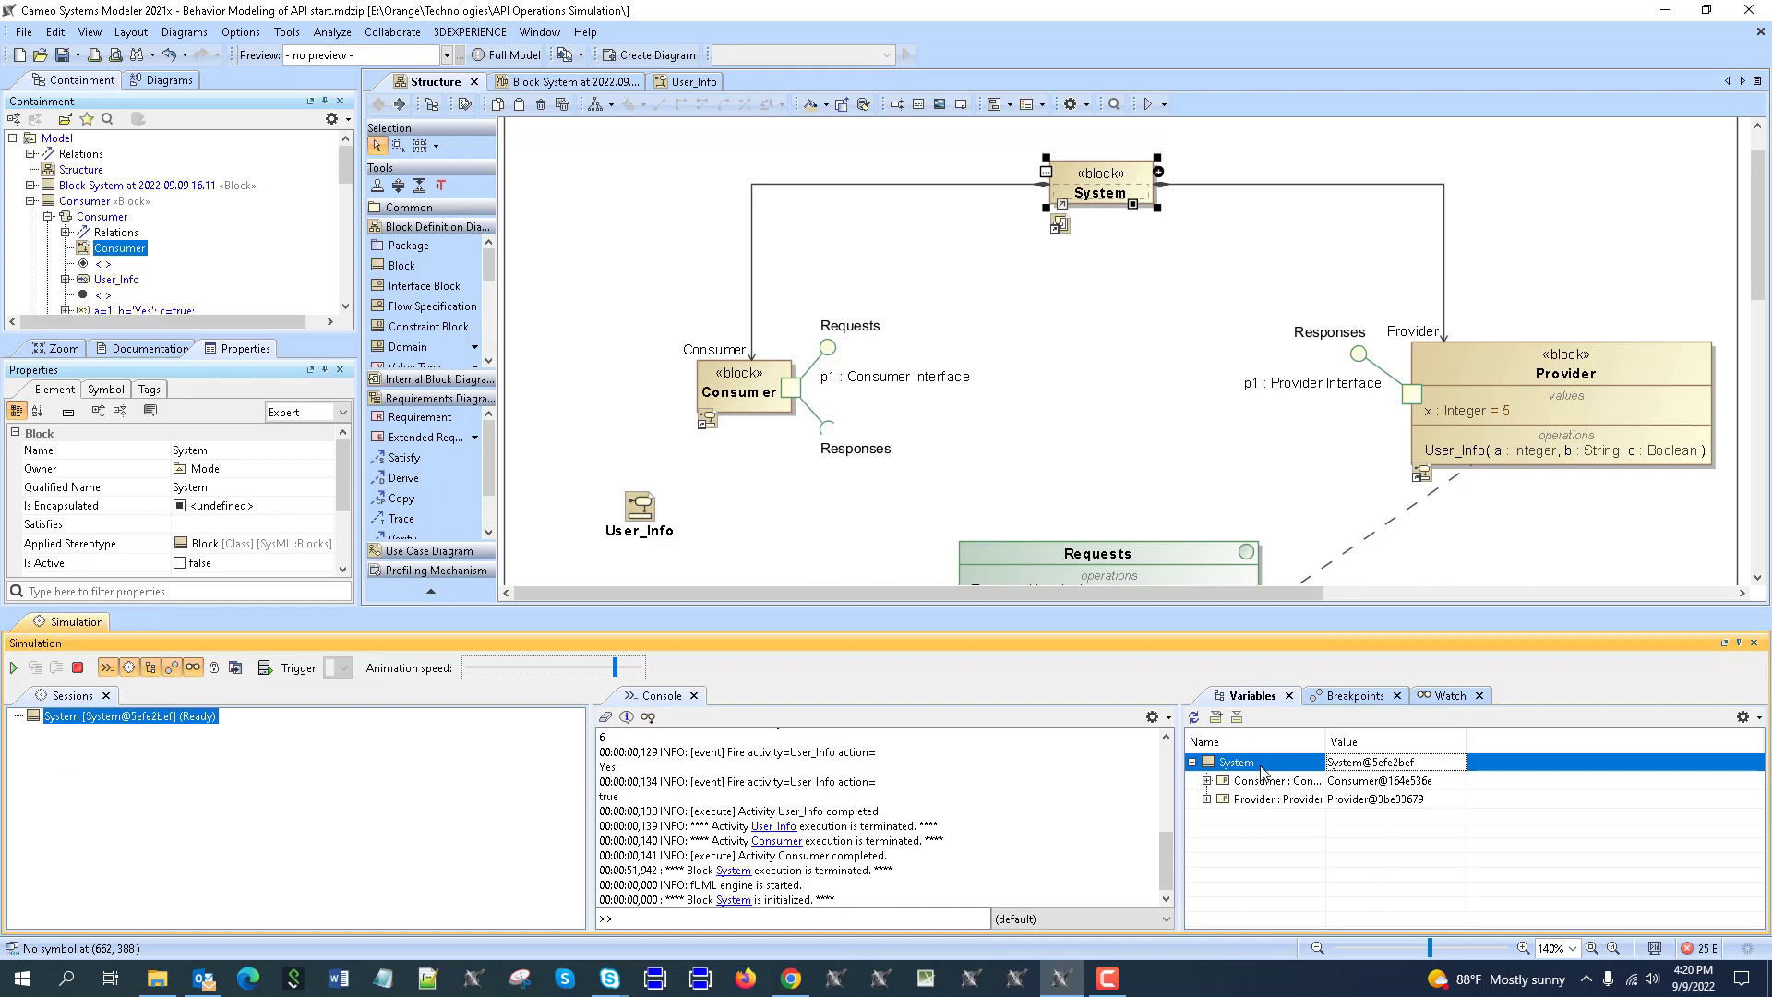
# Create a sequence diagram for the System instance and run the simulation through to completion.
pyautogui.rightClick(1260, 772)
pyautogui.click(1315, 949)
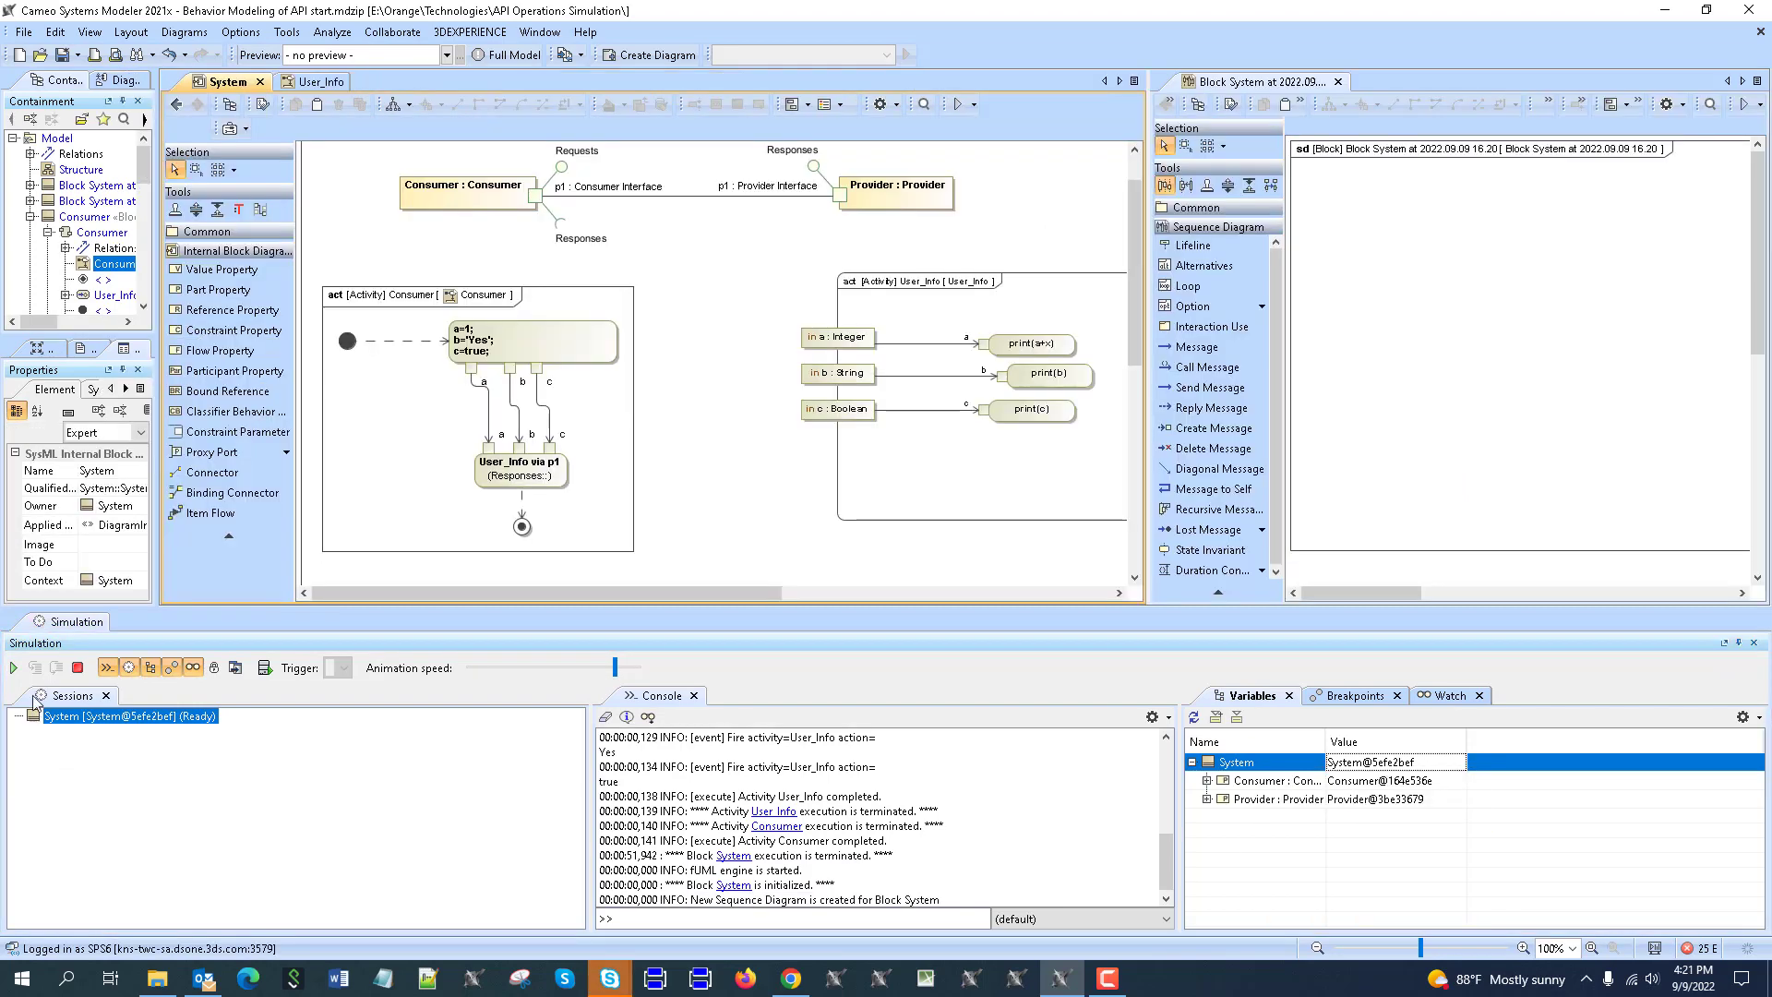
pyautogui.click(13, 667)
pyautogui.scroll(2, 713, 382)
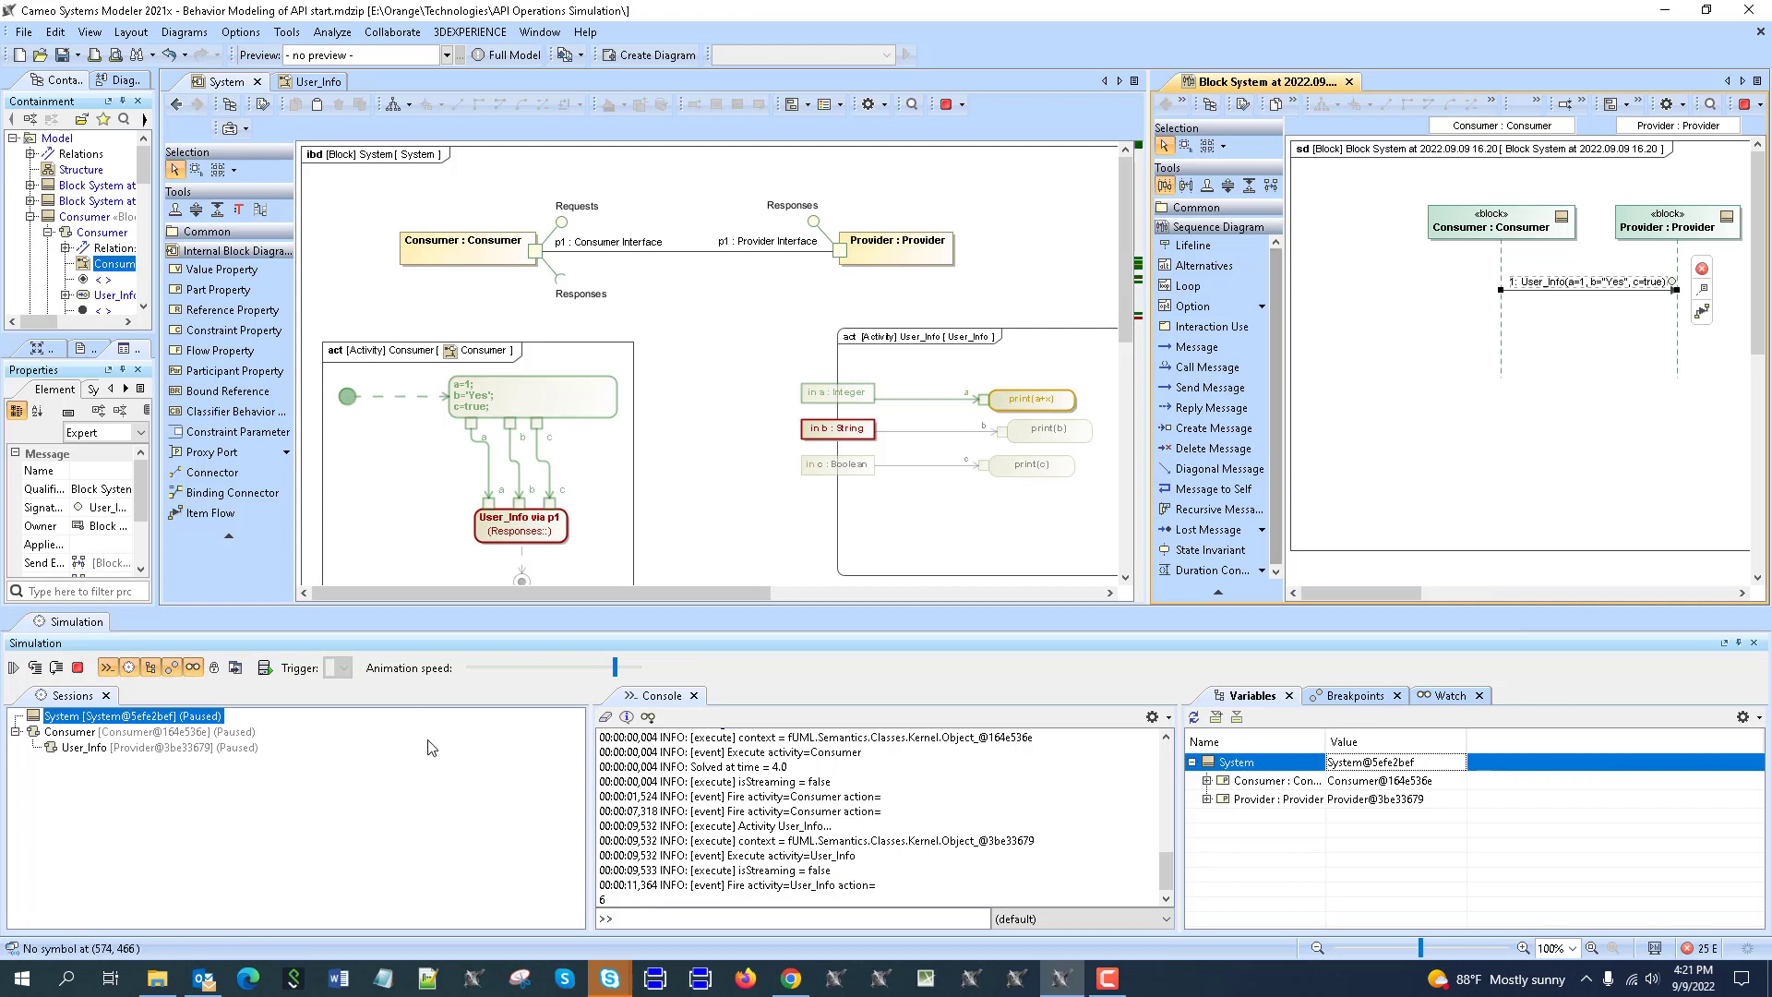
pyautogui.click(14, 667)
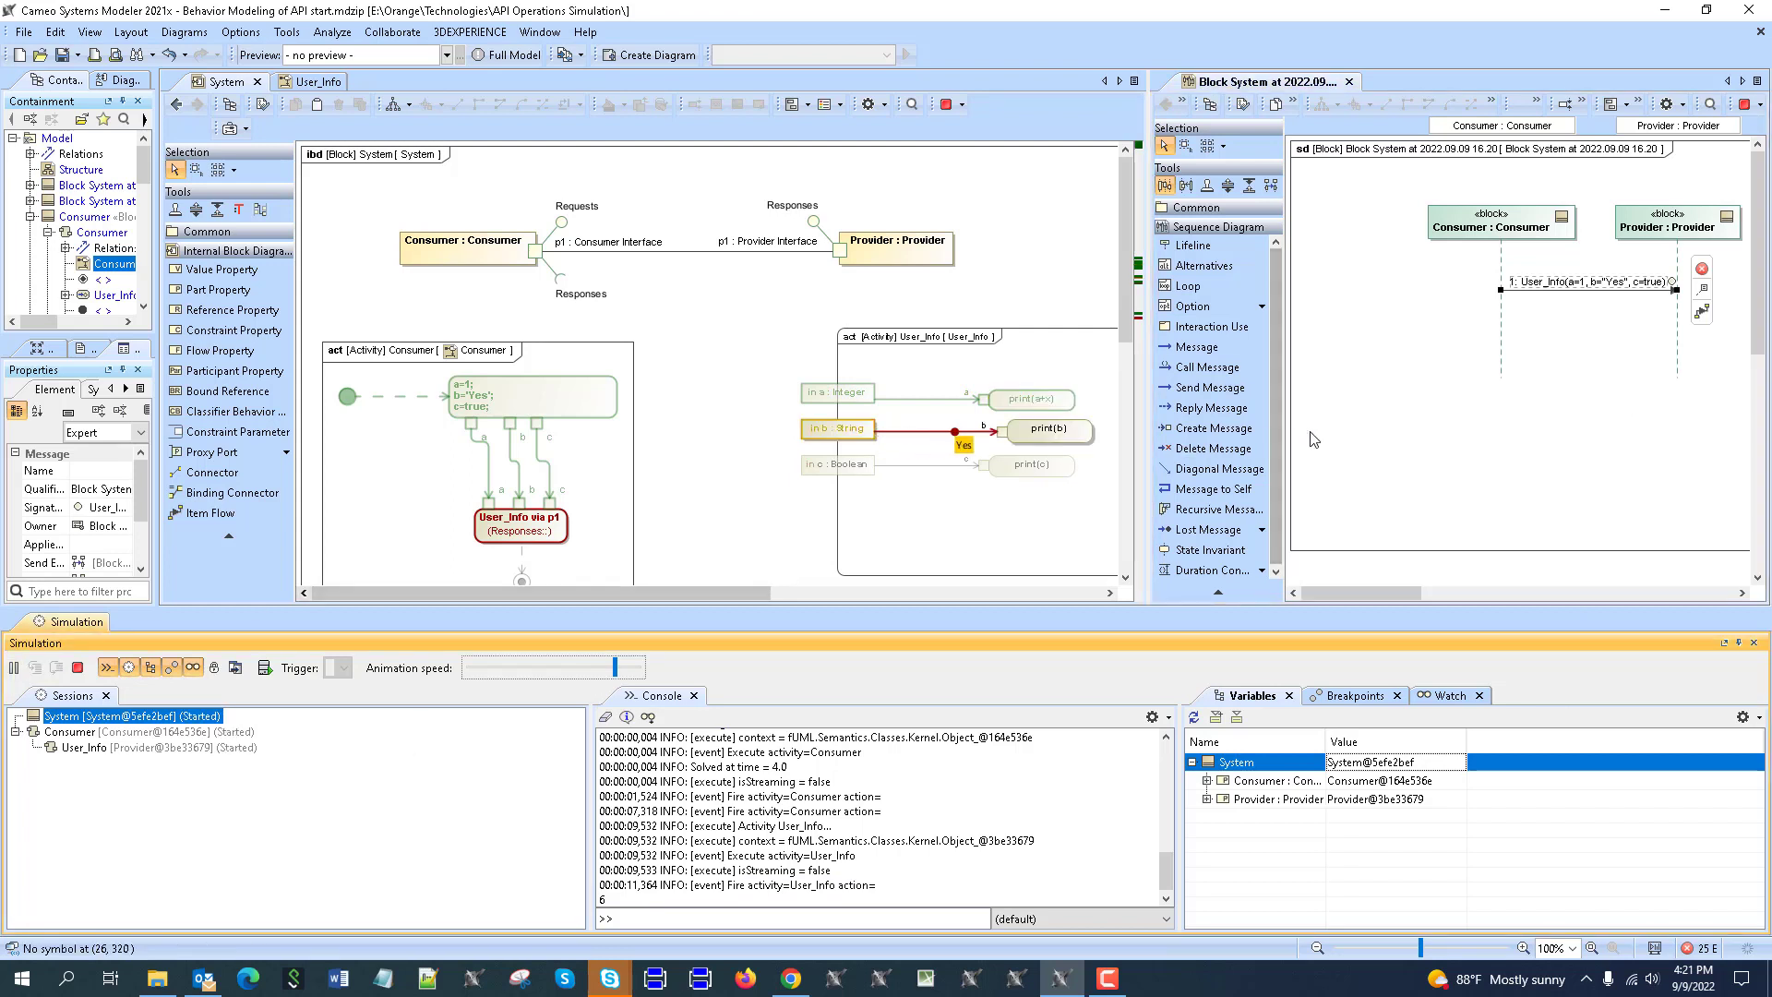